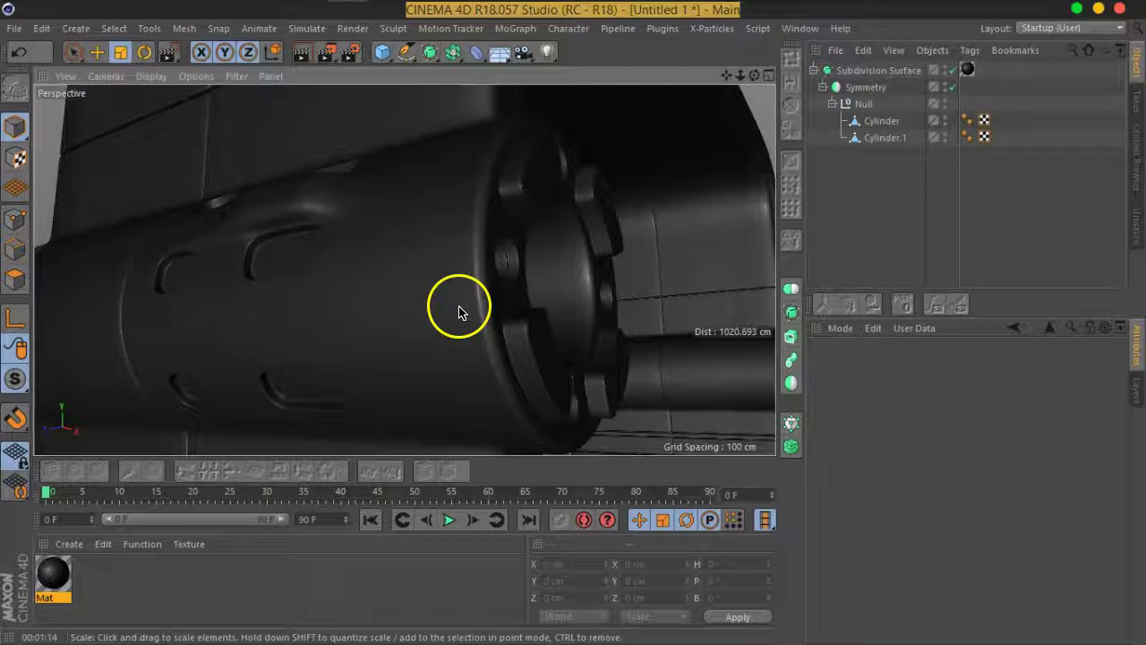
Step: Orbit and zoom around the existing hinge model to inspect the flange and cylinders
mouse_move(665, 243)
alt+mouse_down()
mouse_move(532, 286)
mouse_move(499, 340)
mouse_move(423, 359)
mouse_move(440, 317)
mouse_move(410, 299)
alt+mouse_up()
scroll(274, 289, up, 3)
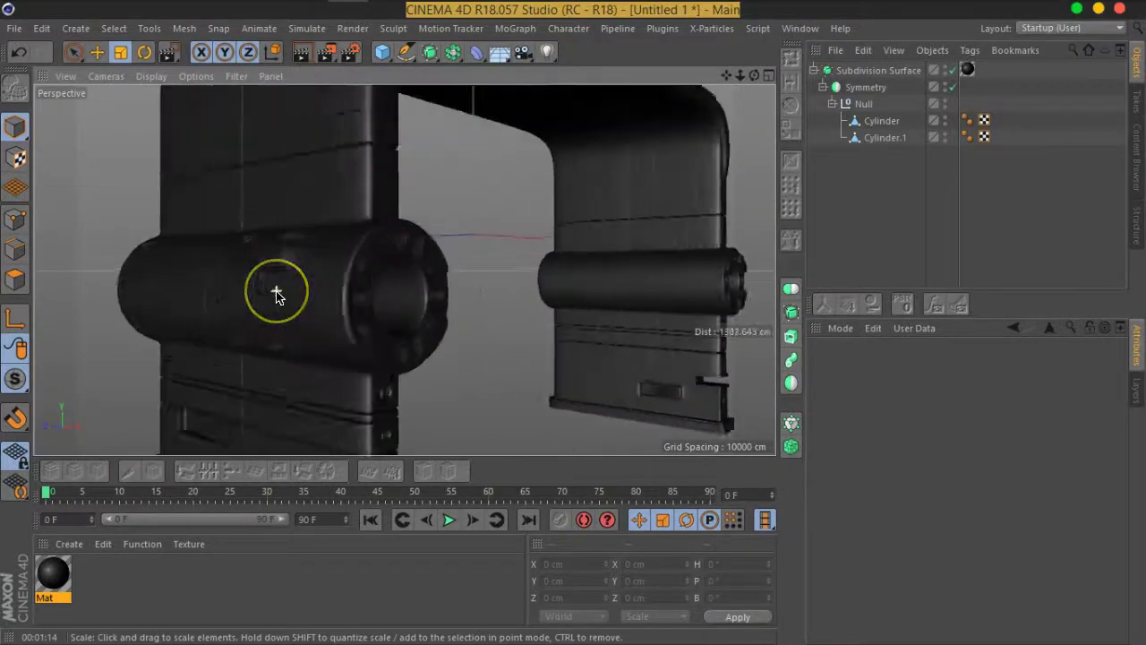
scroll(275, 296, up, 1)
mouse_move(428, 224)
alt+mouse_down()
mouse_move(466, 233)
mouse_move(220, 238)
mouse_move(391, 242)
mouse_move(466, 212)
alt+mouse_up()
mouse_move(383, 219)
alt+mouse_down()
mouse_move(583, 223)
mouse_move(525, 248)
mouse_move(234, 248)
mouse_move(555, 233)
mouse_move(404, 287)
alt+mouse_up()
scroll(396, 269, up, 2)
scroll(397, 273, up, 3)
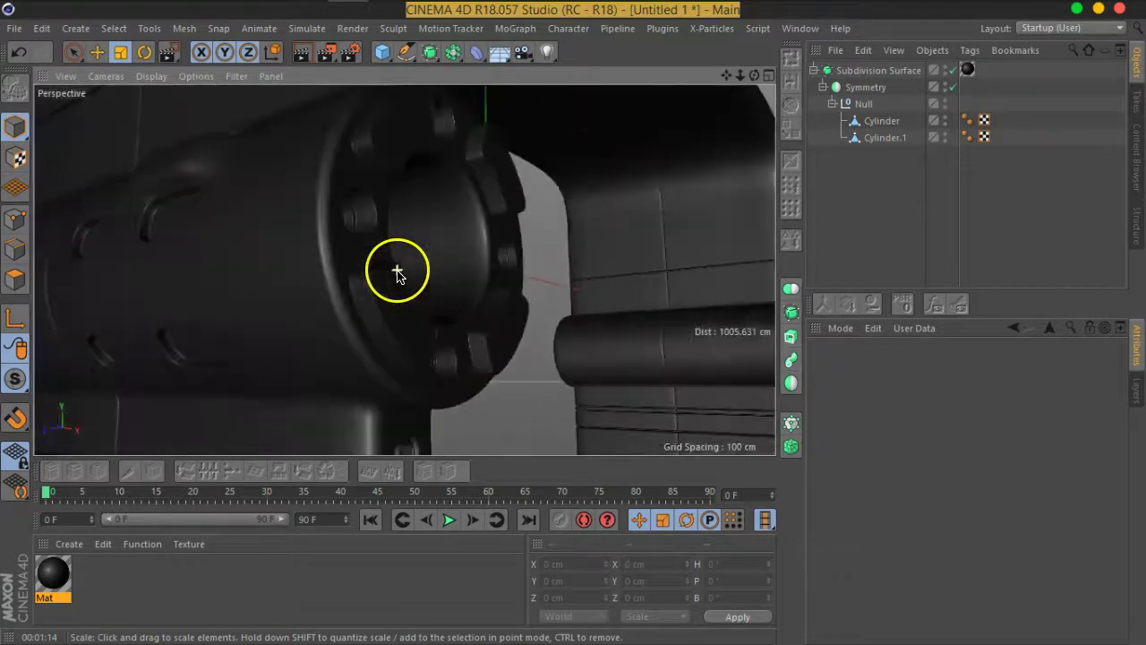
scroll(477, 251, up, 1)
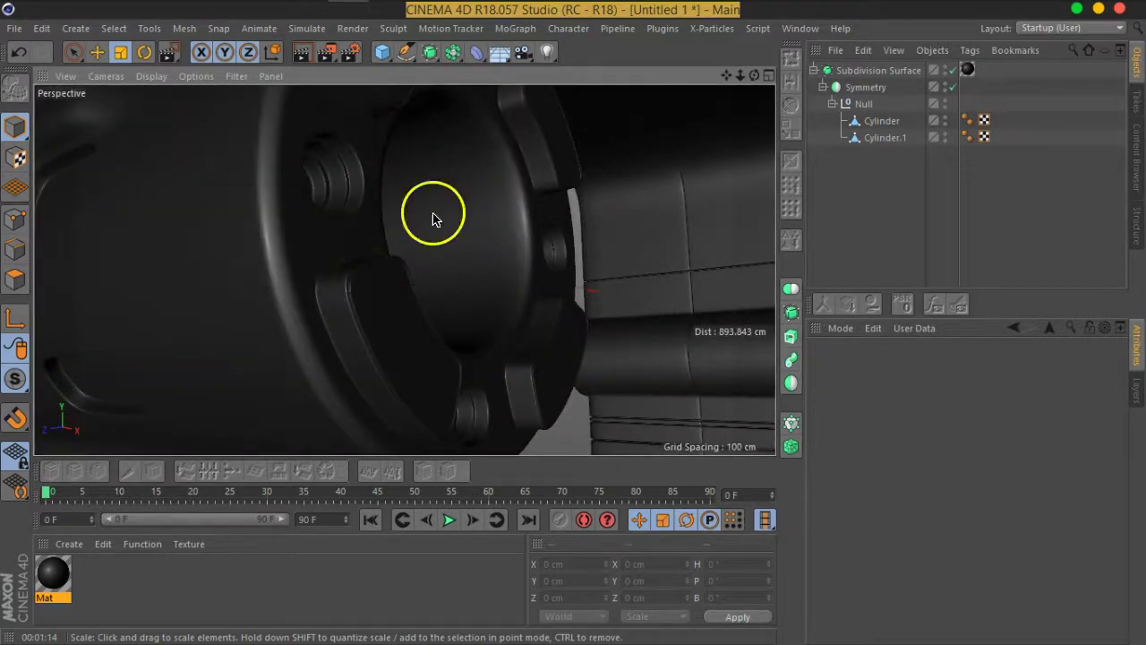
scroll(448, 317, down, 3)
alt+drag(565, 307, 245, 314)
scroll(517, 323, down, 1)
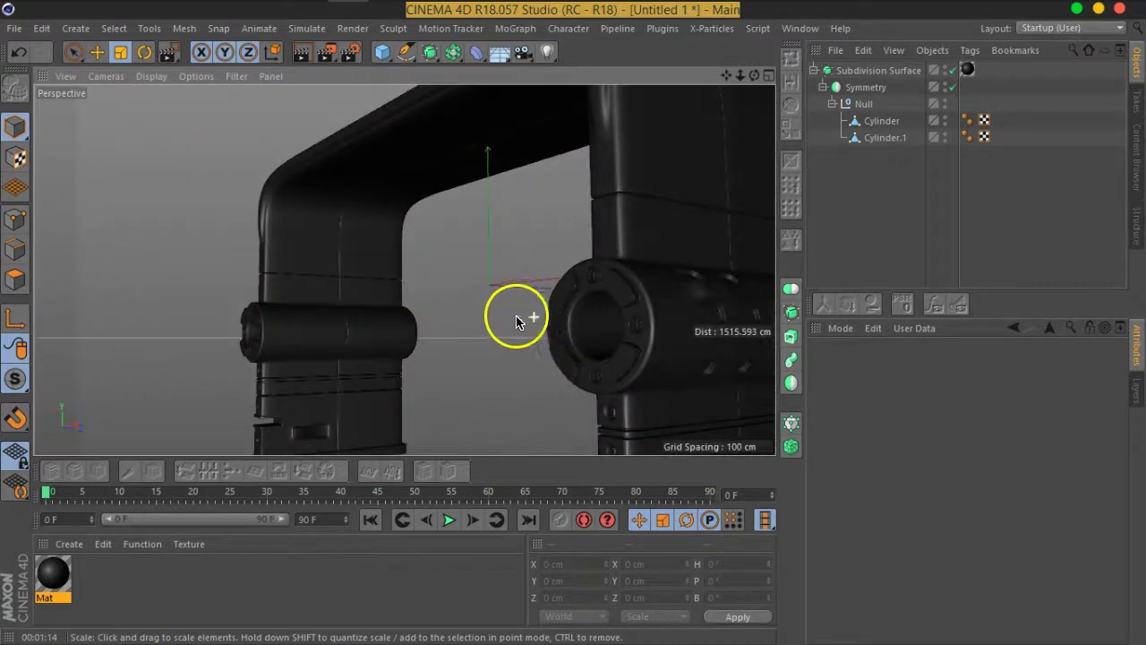
mouse_move(627, 335)
alt+mouse_down()
mouse_move(409, 281)
mouse_move(458, 302)
mouse_move(476, 297)
mouse_move(458, 313)
alt+mouse_up()
scroll(384, 261, up, 1)
scroll(387, 260, up, 1)
scroll(387, 263, up, 1)
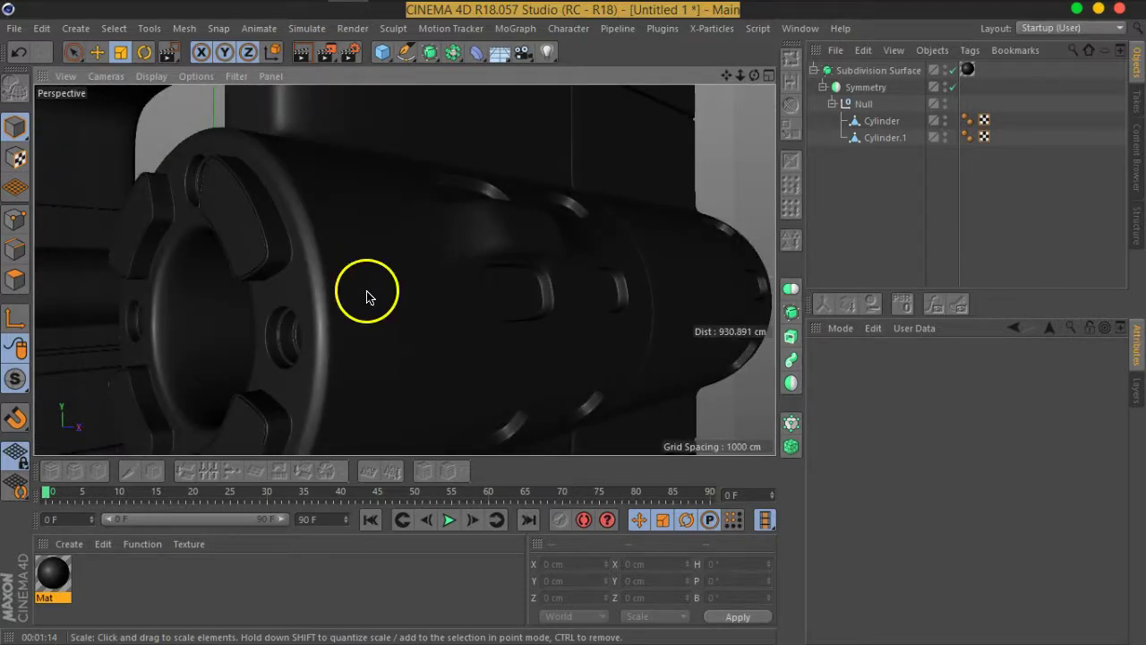
mouse_move(420, 344)
alt+mouse_down()
mouse_move(371, 314)
mouse_move(407, 240)
alt+mouse_up()
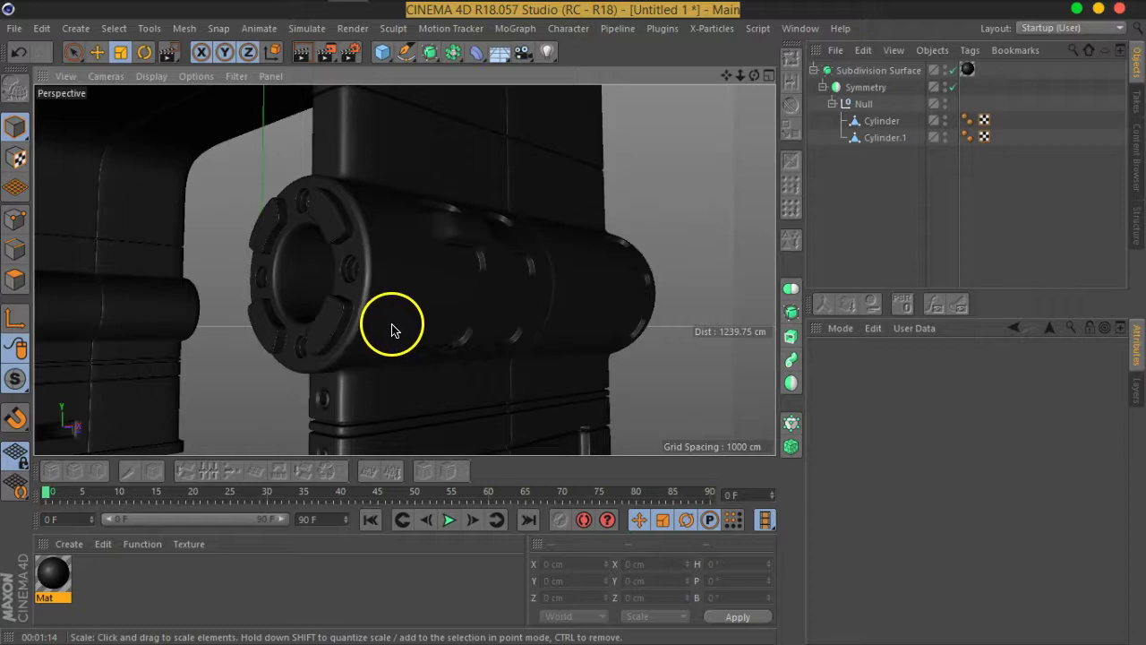
scroll(365, 252, up, 3)
scroll(365, 253, up, 1)
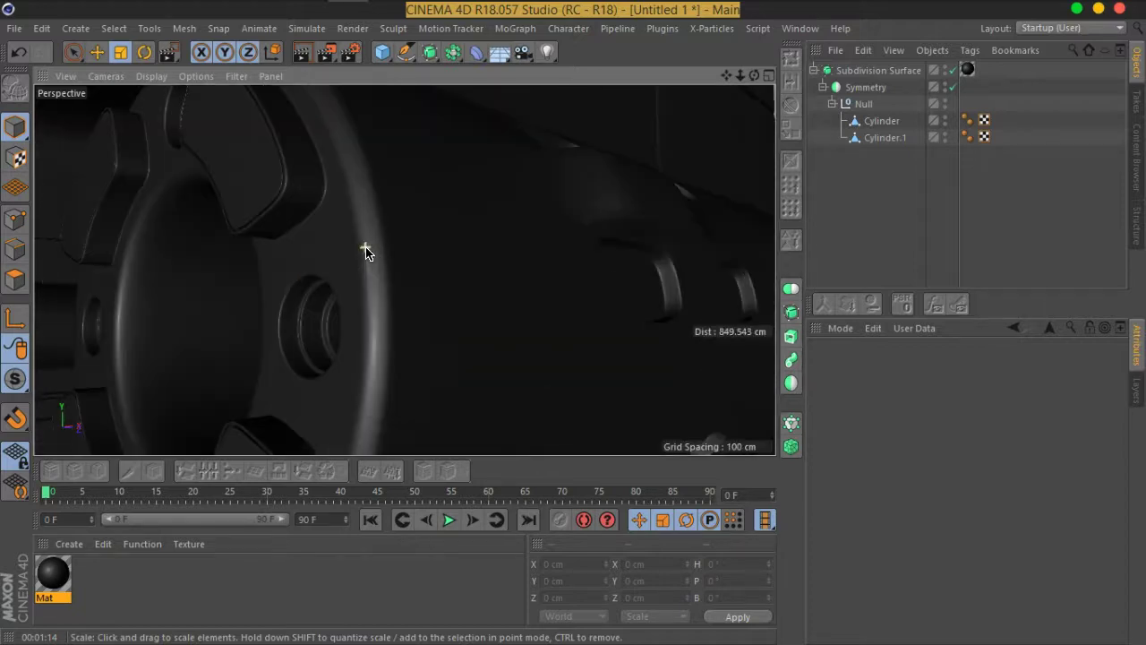
scroll(378, 280, down, 1)
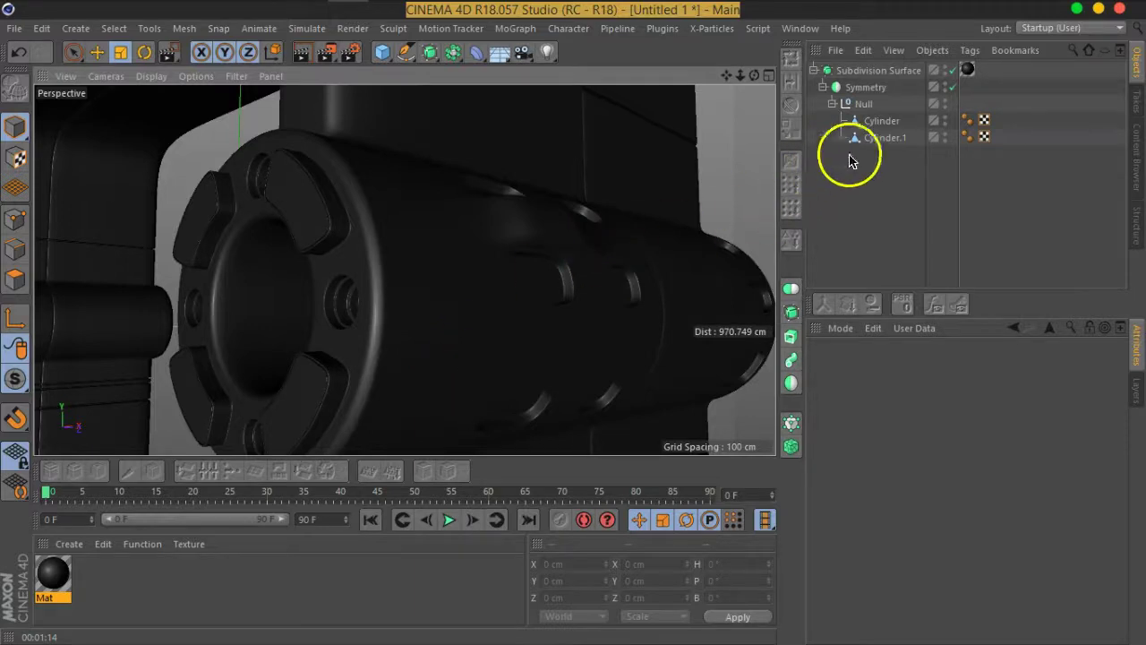
scroll(373, 219, down, 2)
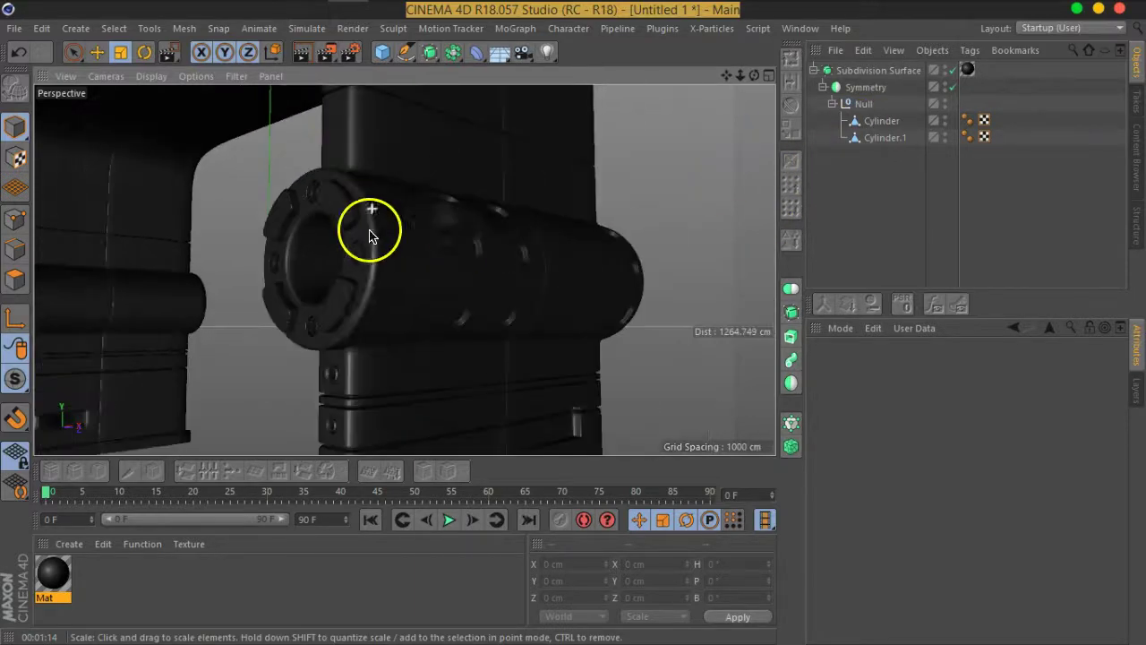
alt+drag(365, 294, 327, 295)
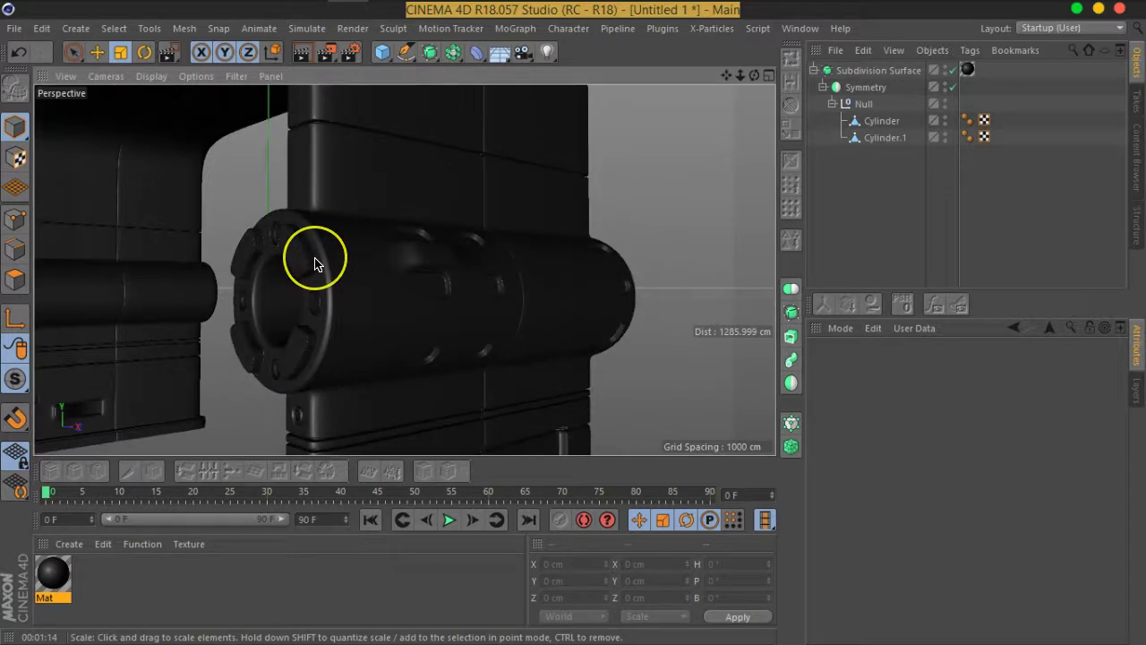
scroll(314, 257, up, 3)
scroll(315, 264, down, 2)
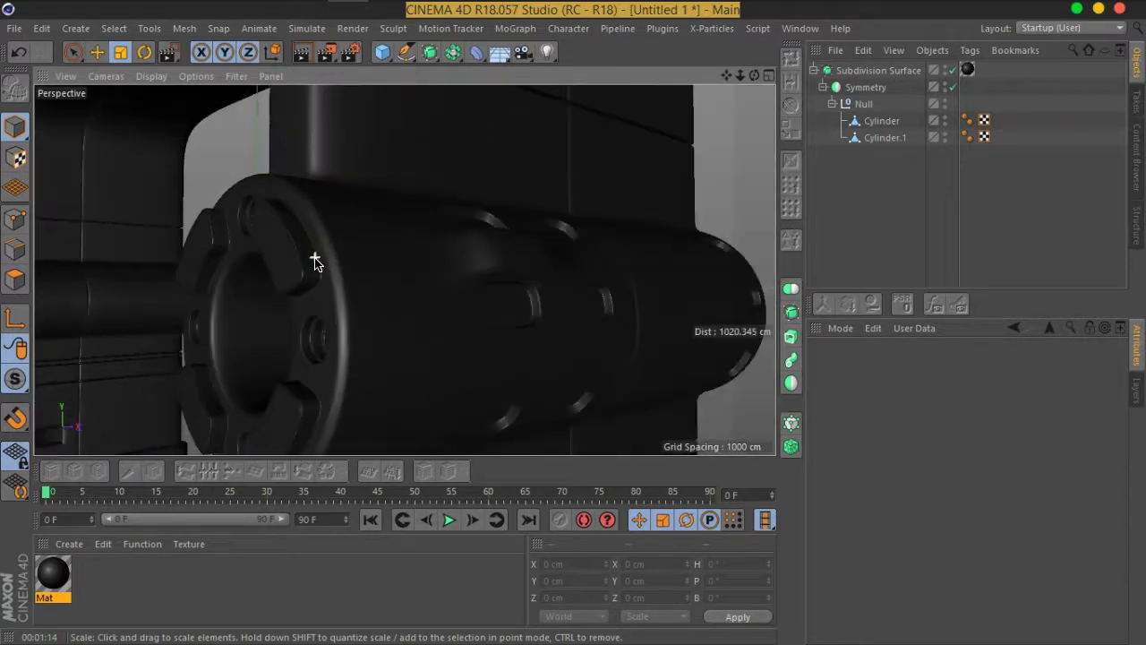
mouse_move(326, 322)
alt+mouse_down()
mouse_move(384, 277)
mouse_move(349, 275)
alt+mouse_up()
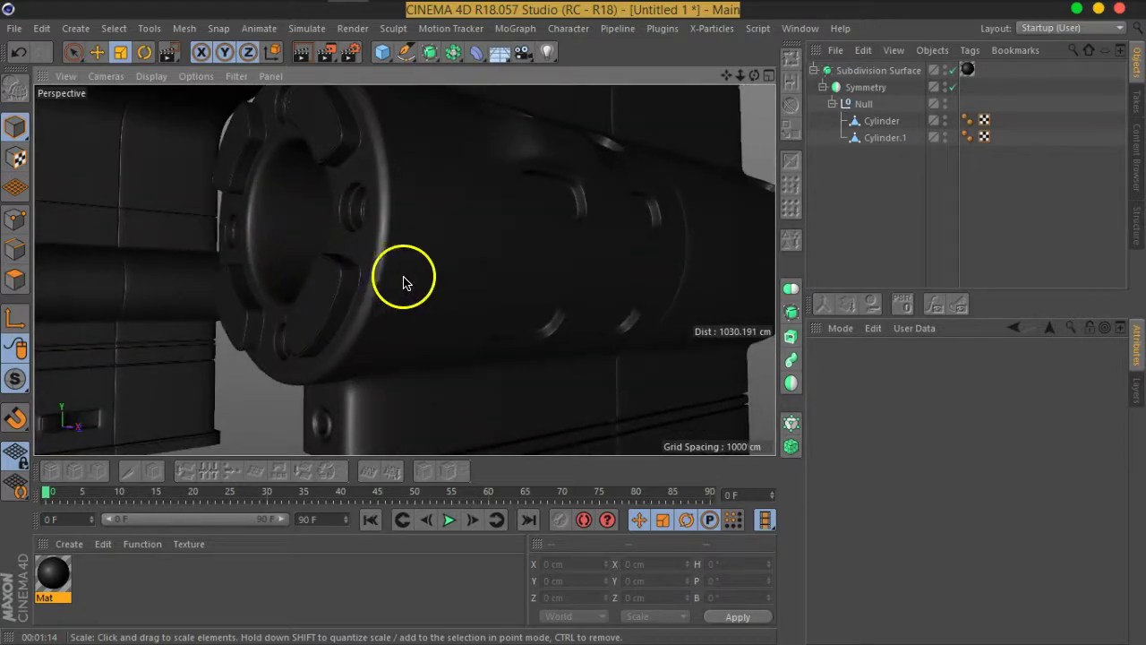
mouse_move(402, 265)
alt+mouse_down()
mouse_move(488, 263)
mouse_move(445, 276)
mouse_move(478, 281)
alt+mouse_up()
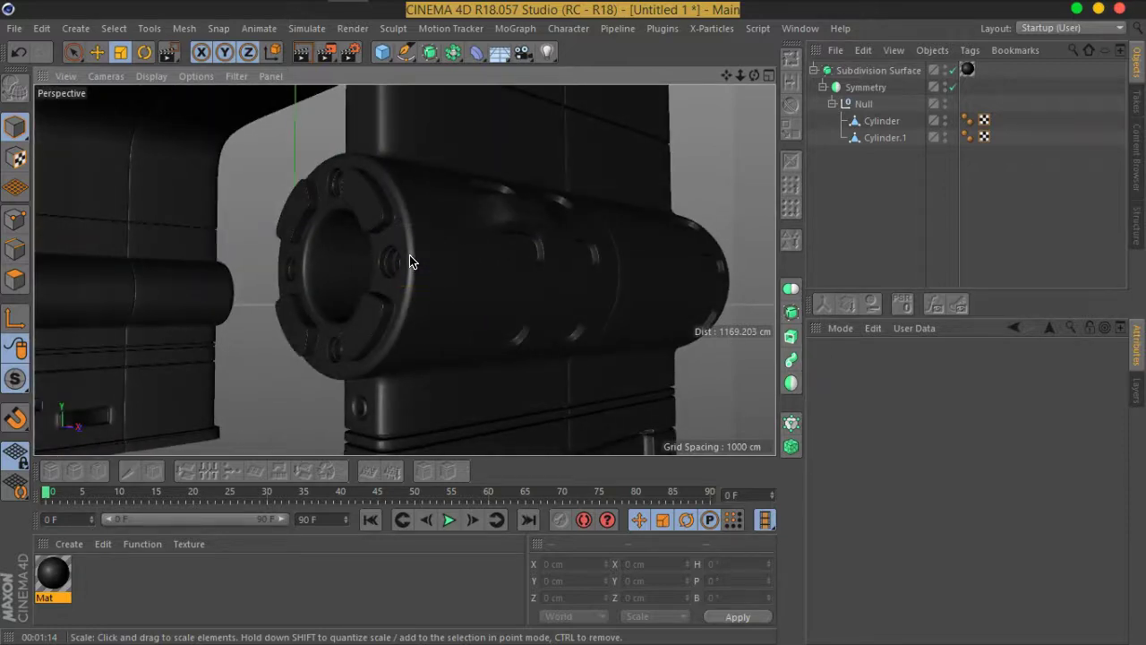
Step: Create a new project (Untitled 2) and enable Grid in the viewport Filter menu
click(15, 28)
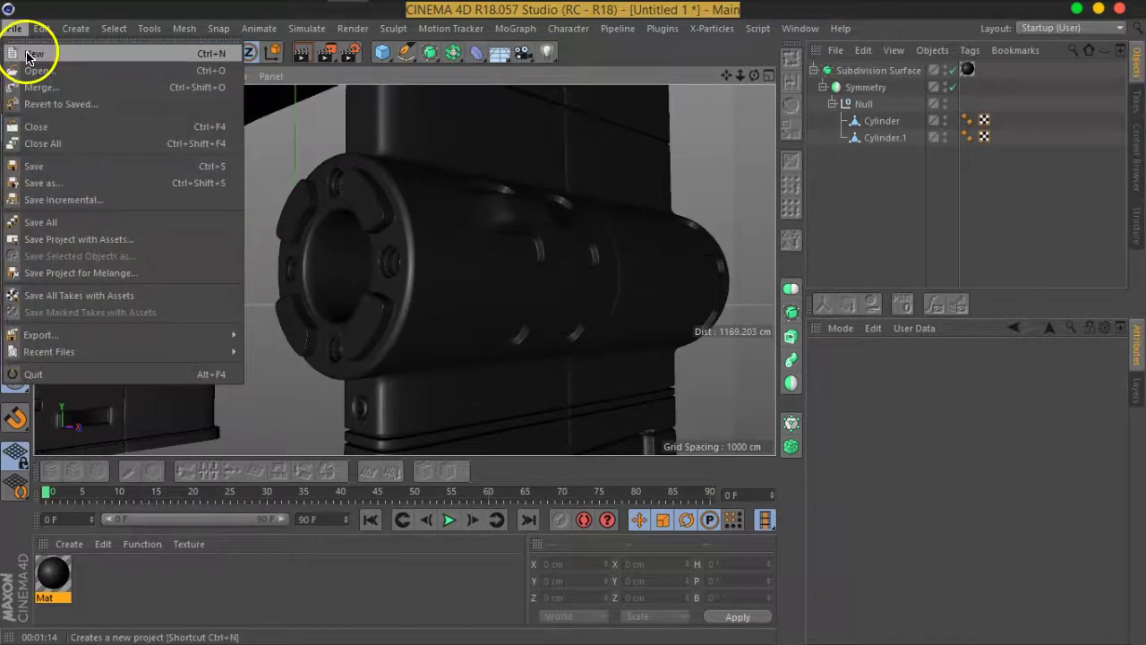
click(36, 40)
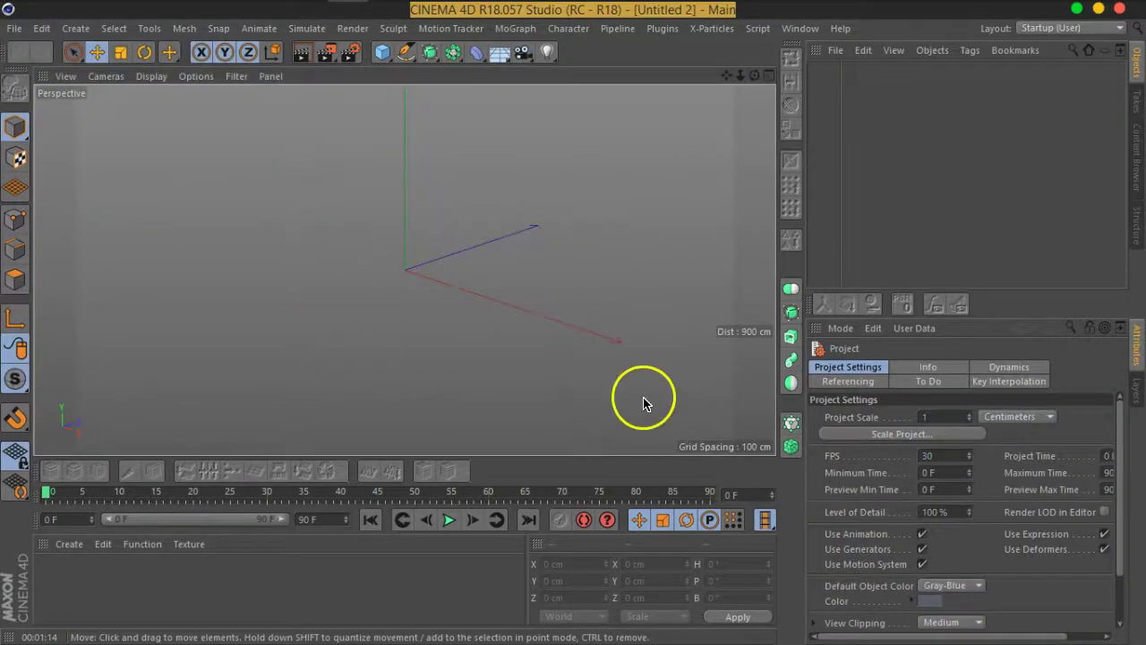
click(235, 76)
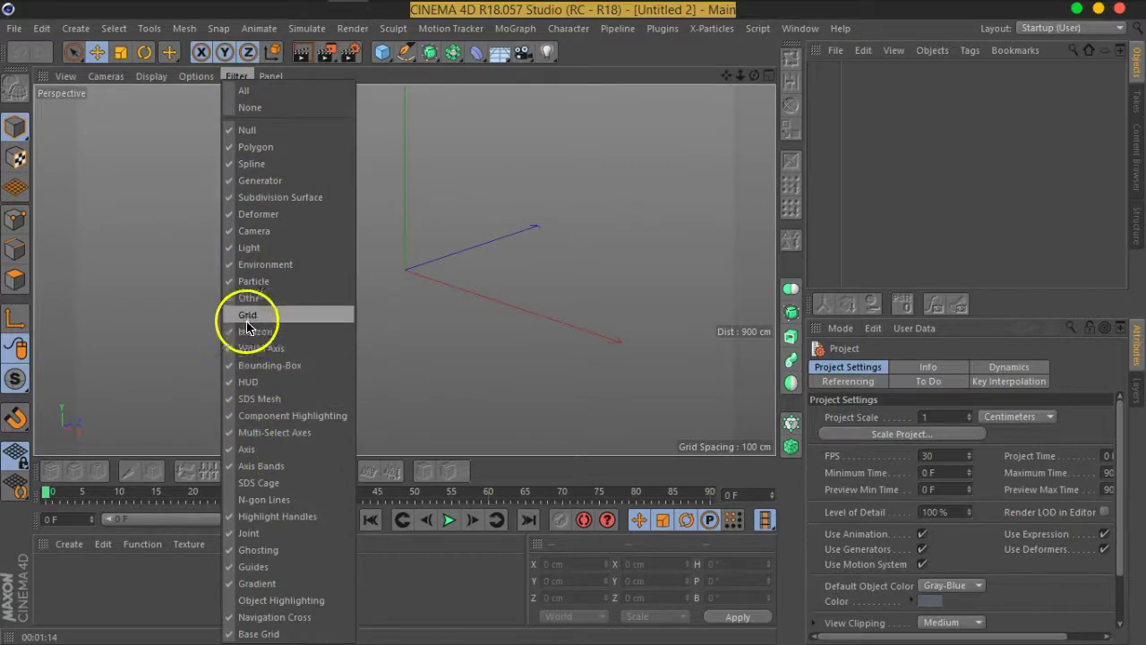
click(248, 319)
click(236, 76)
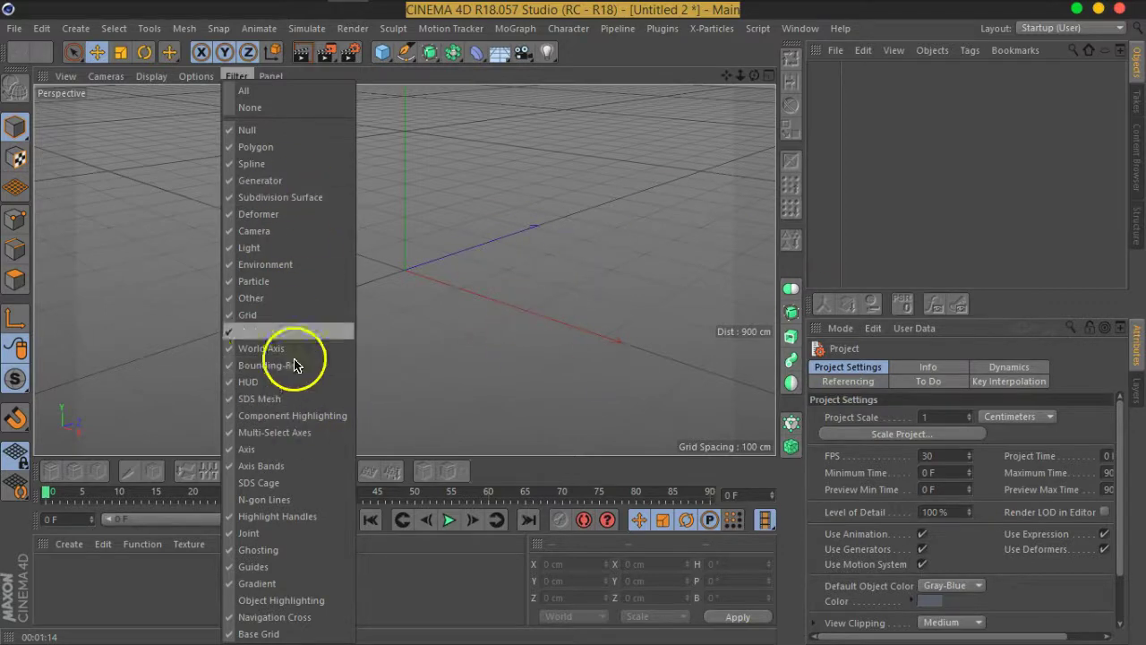
click(474, 265)
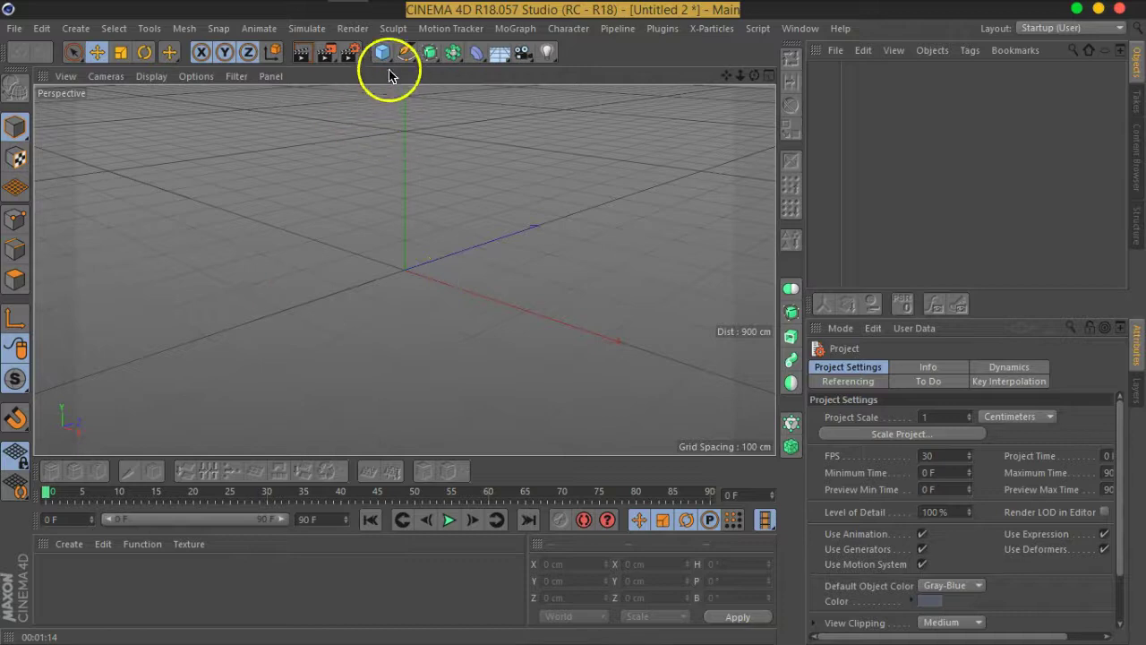
Step: Add a Cylinder primitive and set its orientation to -Z
drag(382, 51, 696, 72)
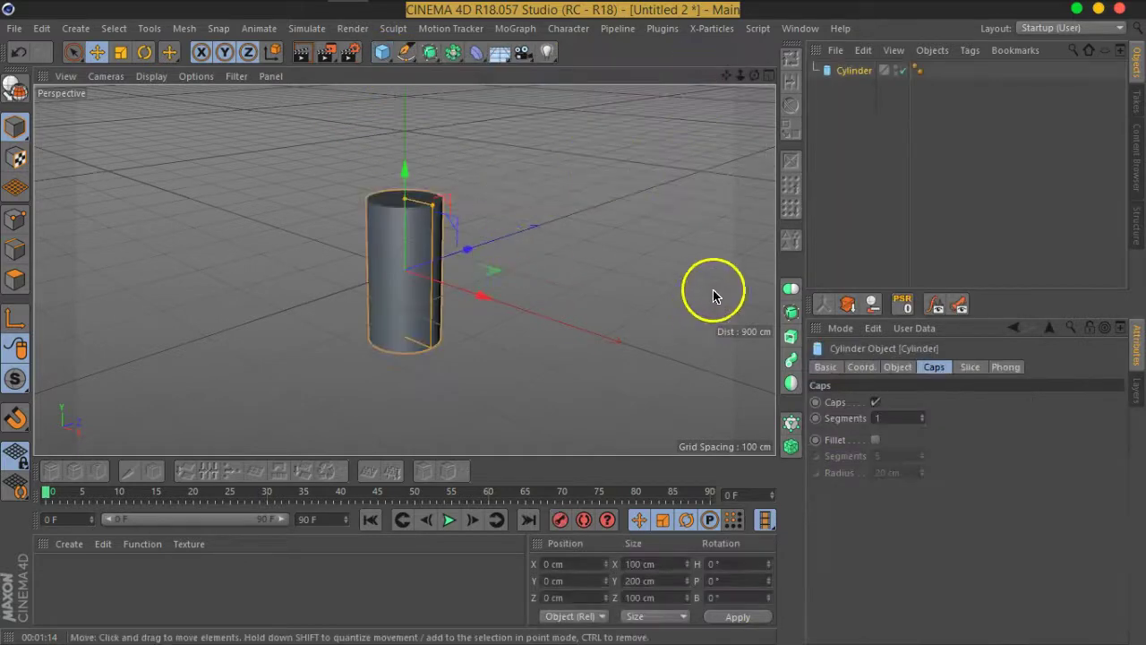
click(898, 366)
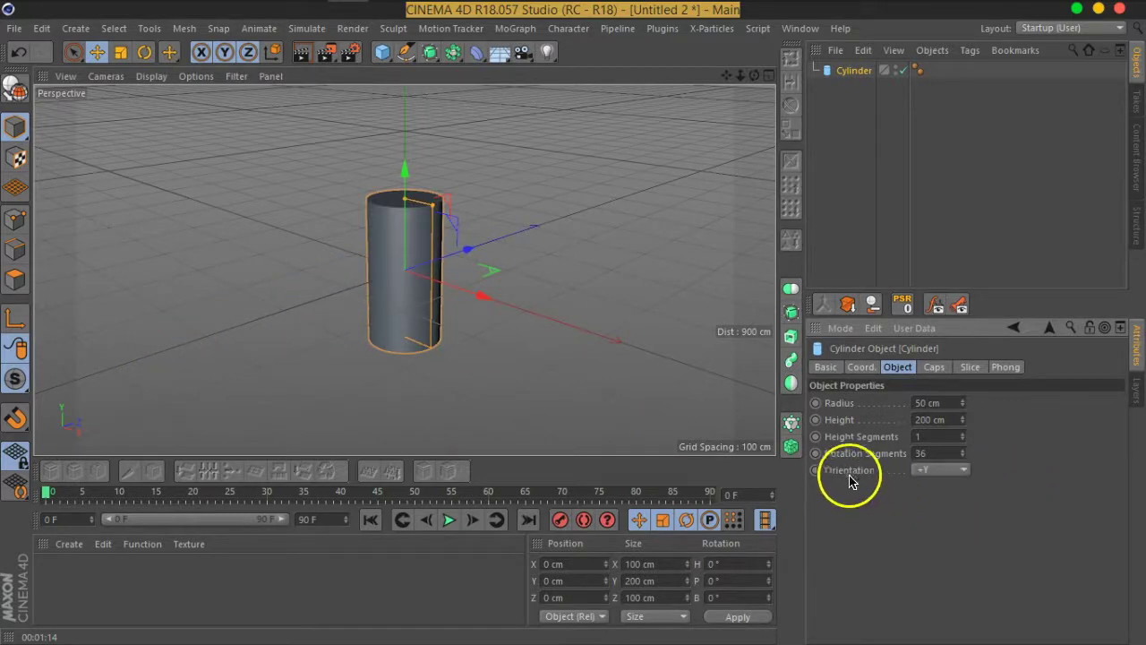
click(932, 473)
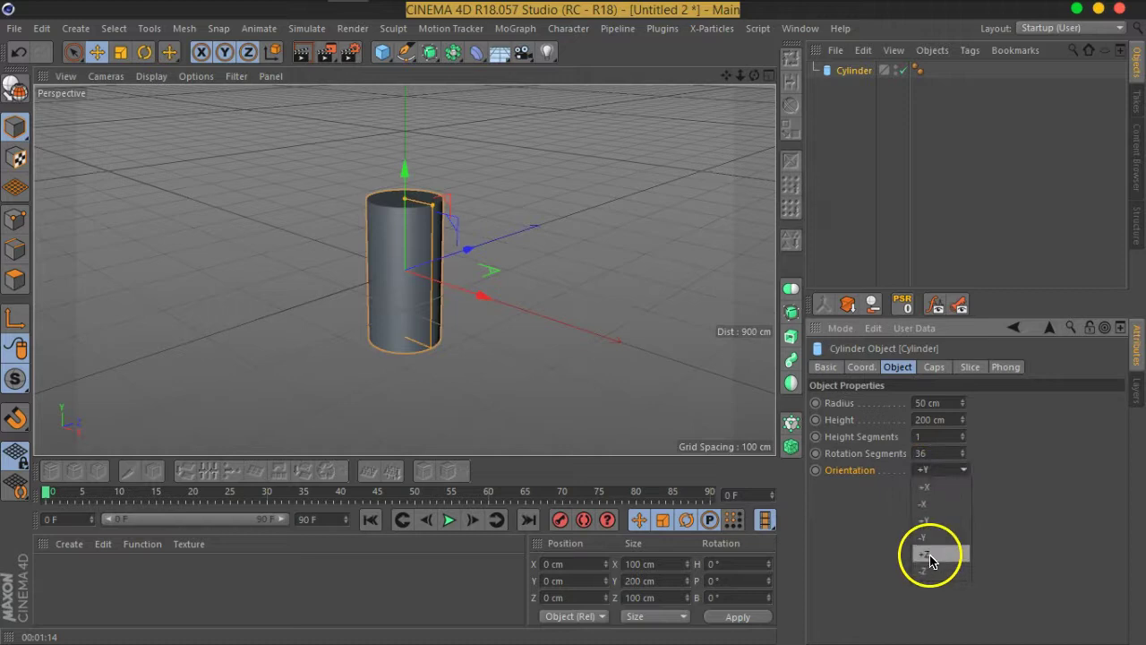
click(935, 571)
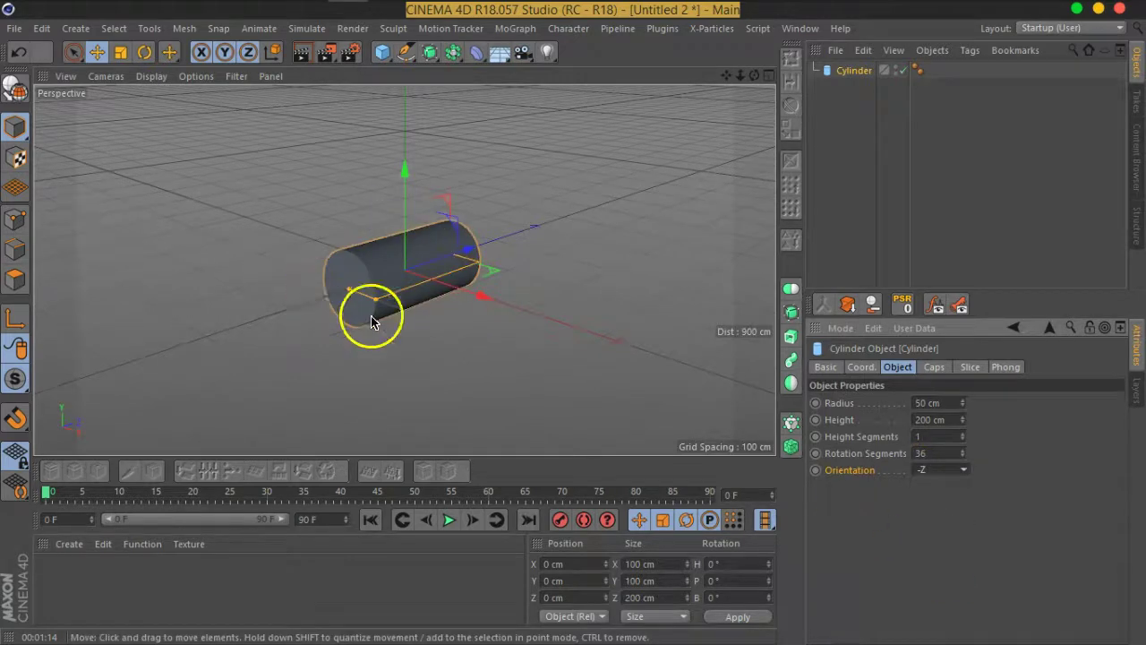
Step: Show wireframe lines over the shaded cylinder to view its segments
scroll(491, 299, up, 3)
scroll(483, 289, up, 2)
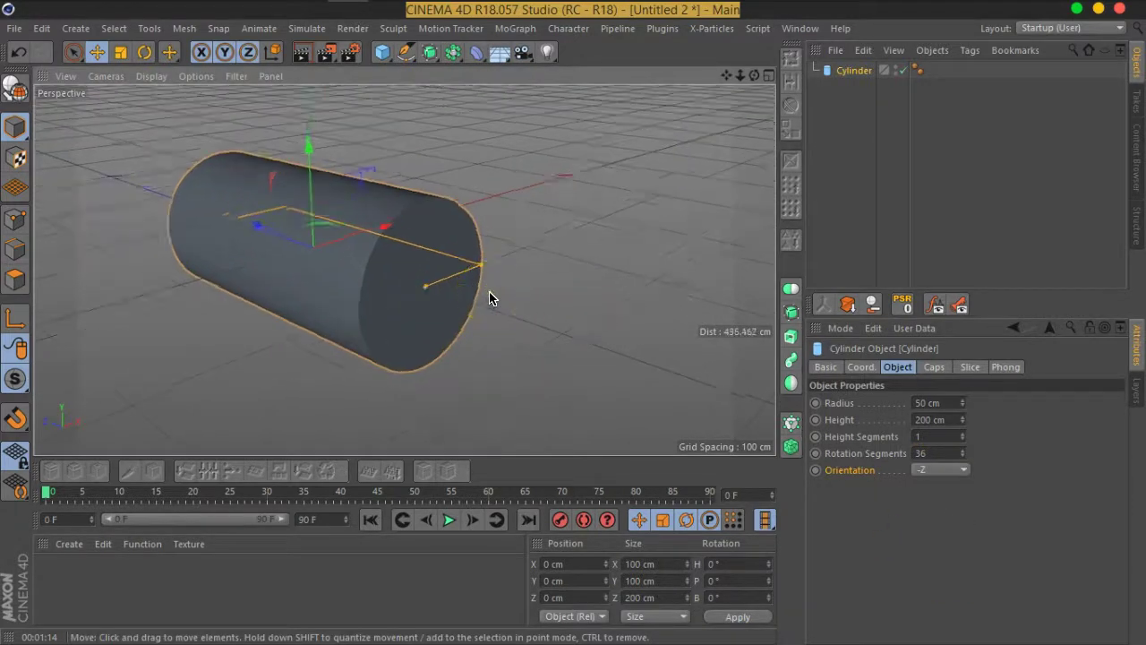
scroll(475, 313, up, 1)
mouse_move(493, 321)
alt+mouse_down()
mouse_move(486, 284)
mouse_move(490, 293)
alt+mouse_up()
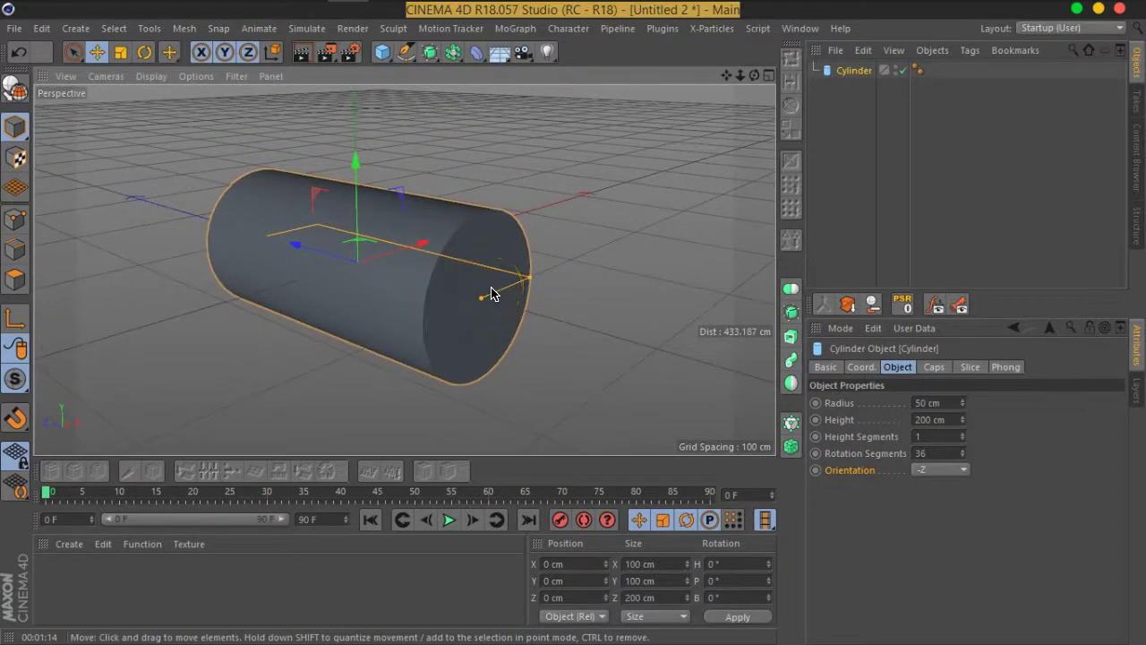
key(n)
key(b)
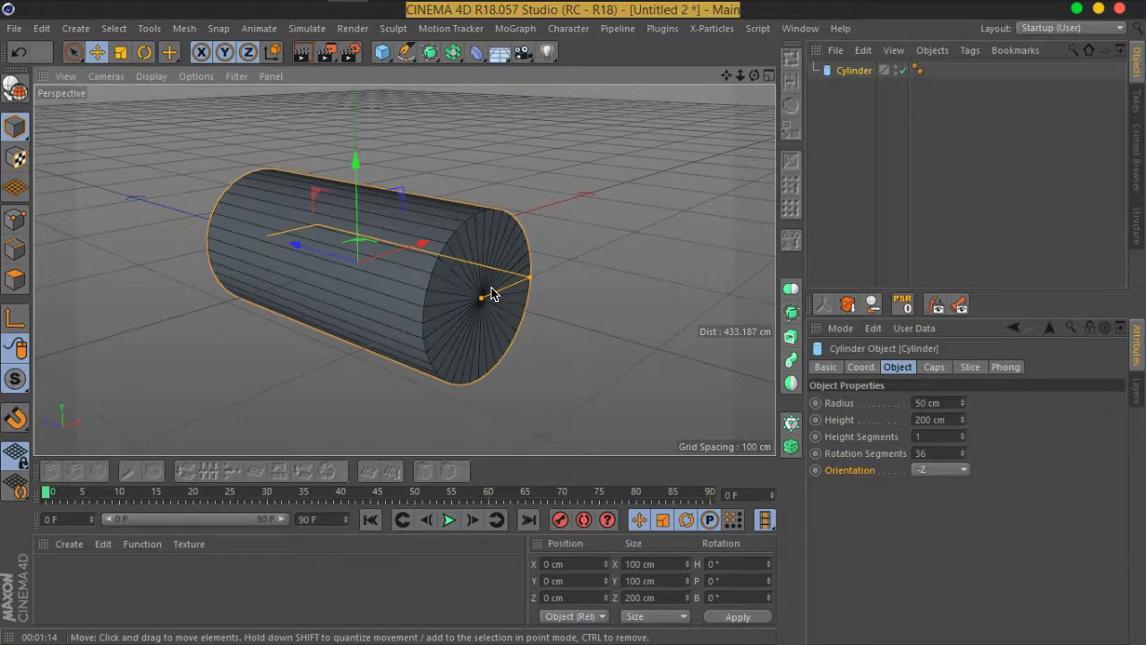
key(n)
key(a)
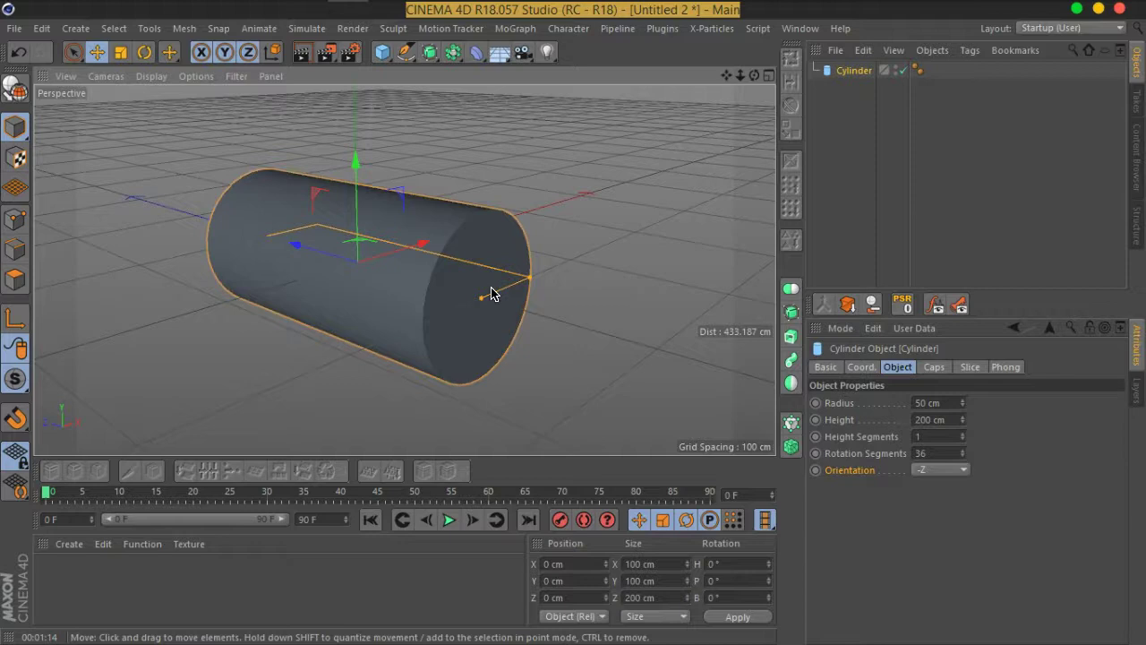
key(n)
key(b)
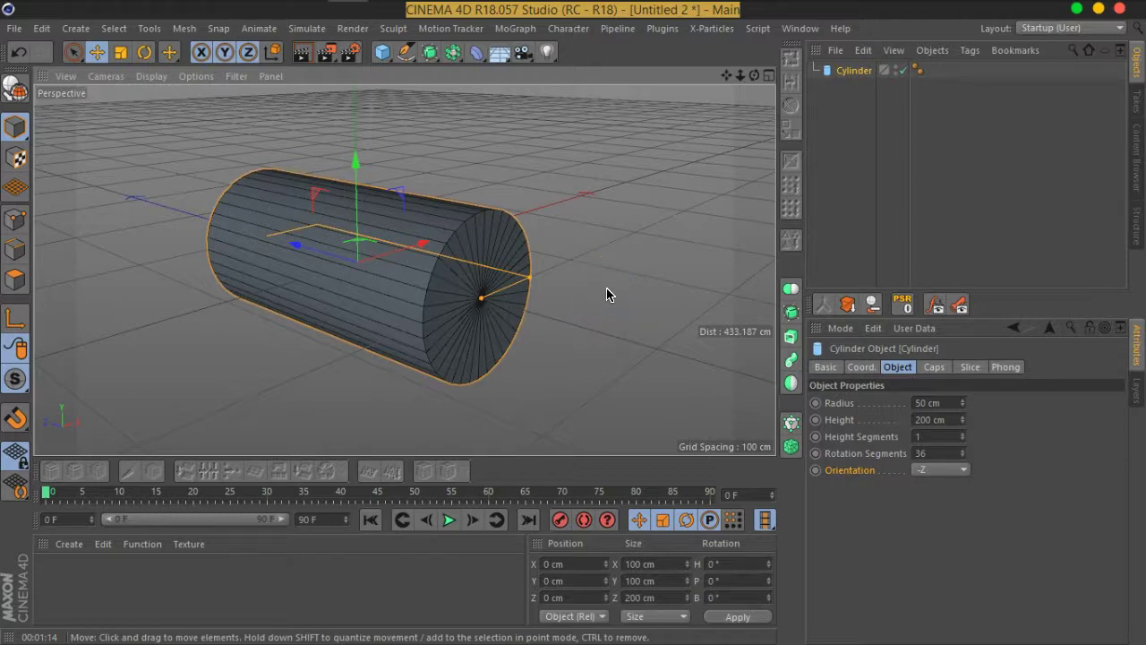
Step: Zoom in on the cylinder and drag the Radius field to try a larger radius
scroll(528, 321, up, 2)
scroll(528, 318, up, 1)
scroll(526, 314, up, 2)
scroll(488, 295, up, 1)
scroll(479, 357, up, 1)
scroll(466, 341, up, 1)
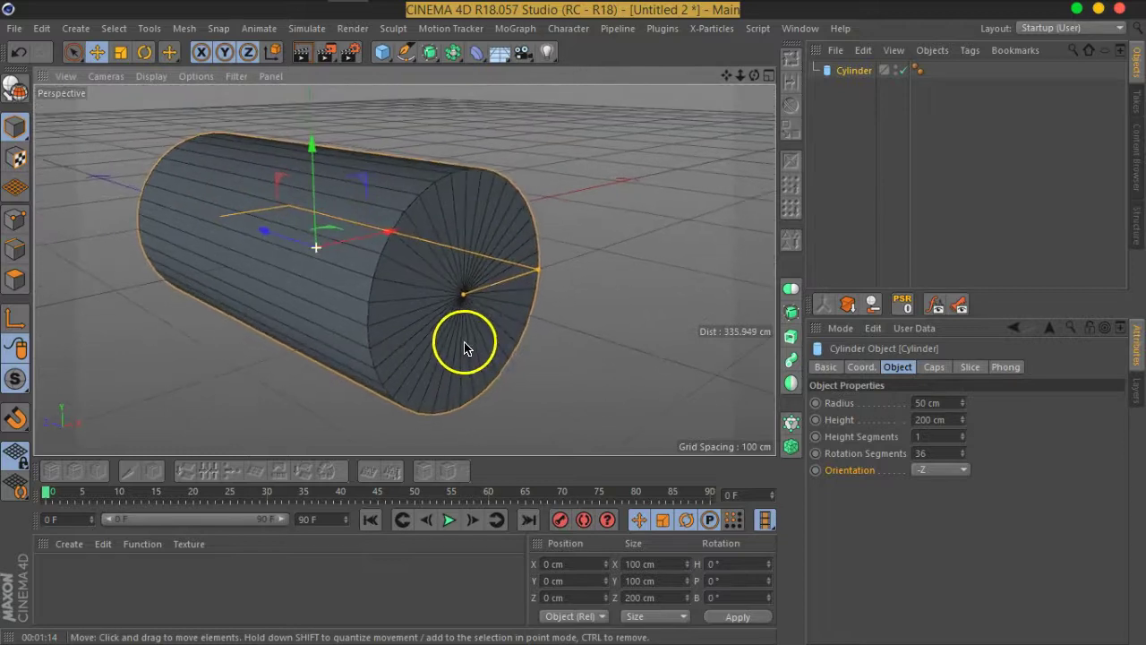
scroll(450, 328, up, 1)
scroll(472, 285, up, 1)
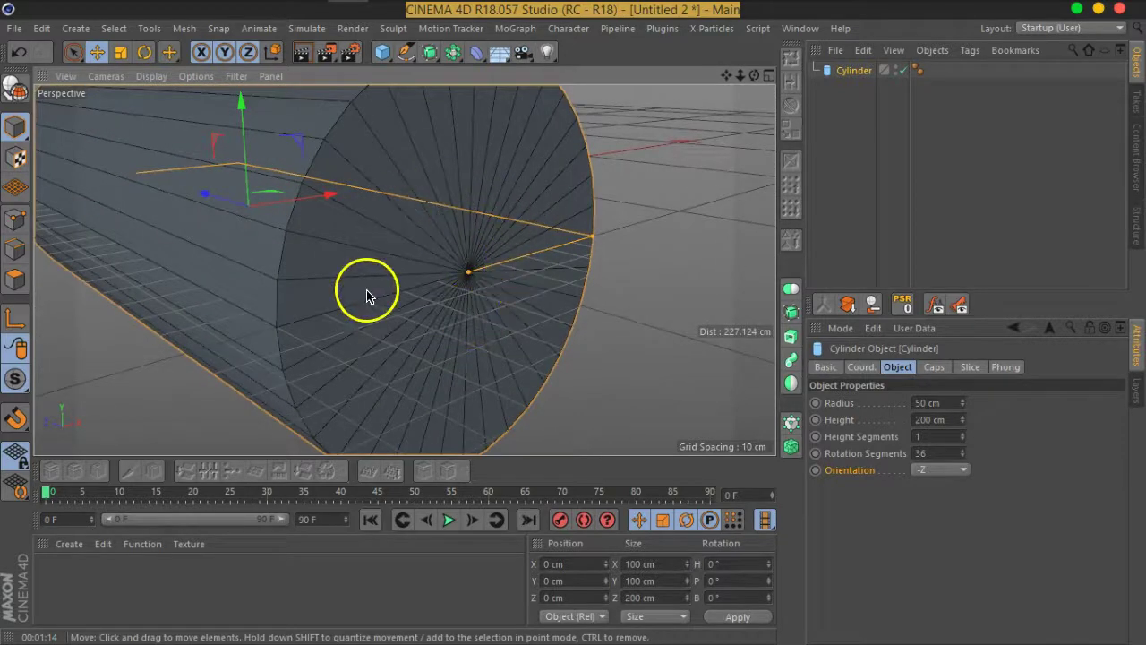
scroll(450, 309, down, 5)
scroll(421, 313, up, 1)
scroll(430, 277, up, 1)
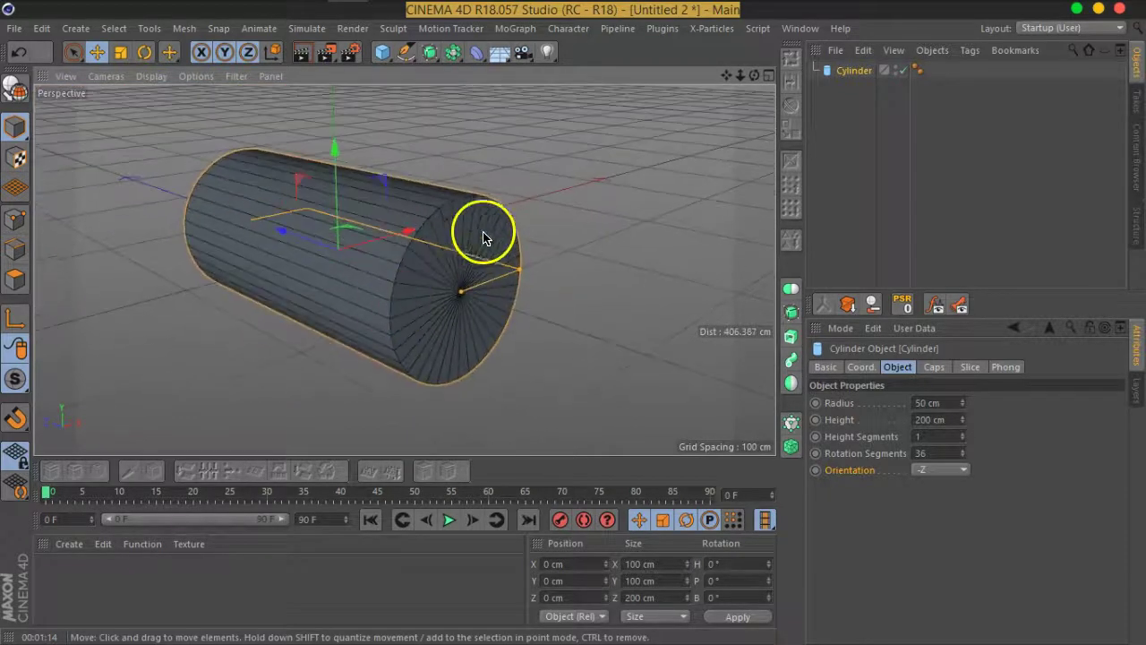
scroll(469, 262, up, 2)
scroll(469, 269, up, 1)
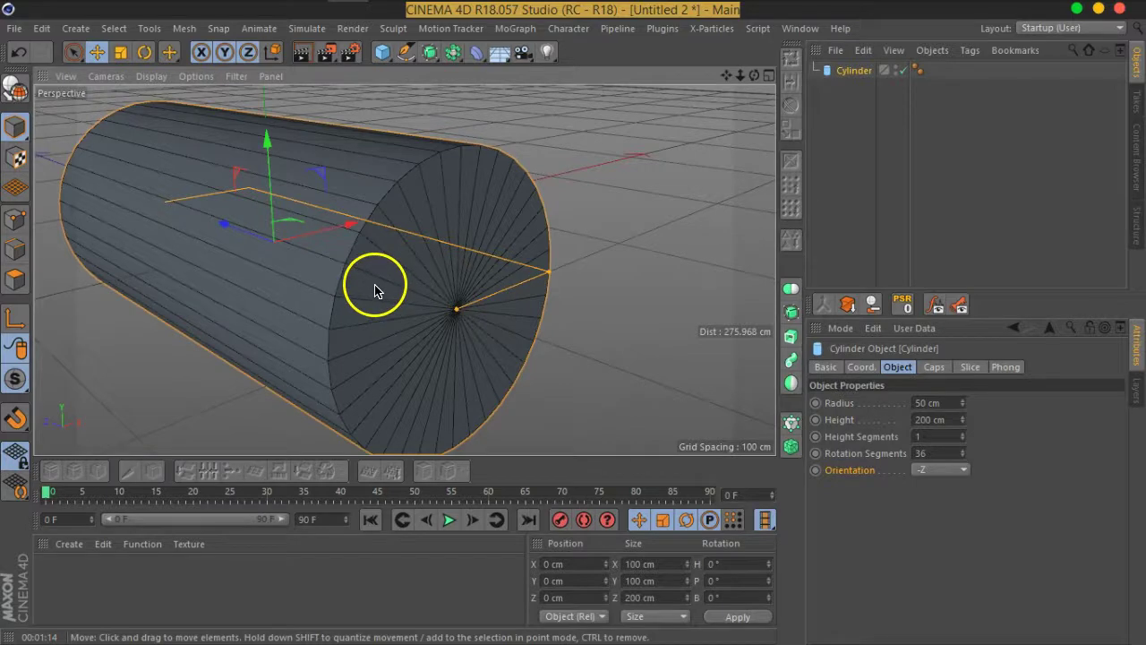
scroll(463, 328, down, 1)
scroll(477, 328, down, 1)
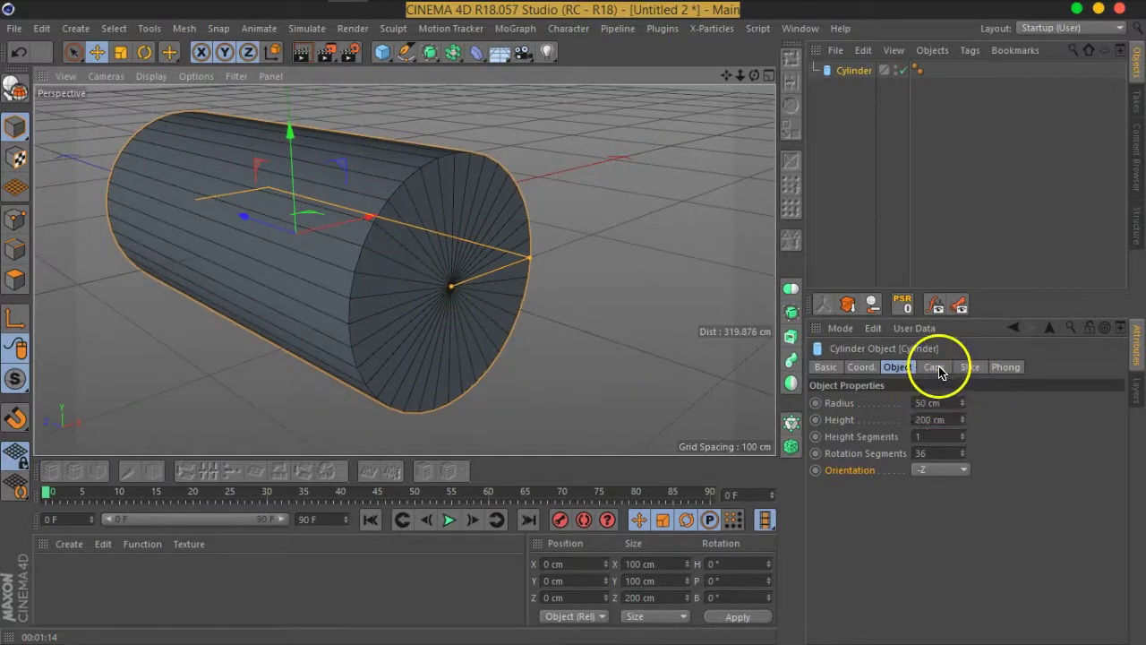
drag(964, 407, 963, 409)
Step: Set the cylinder radius to 50 cm and uncheck Caps in the Caps tab
text(50)
key(Return)
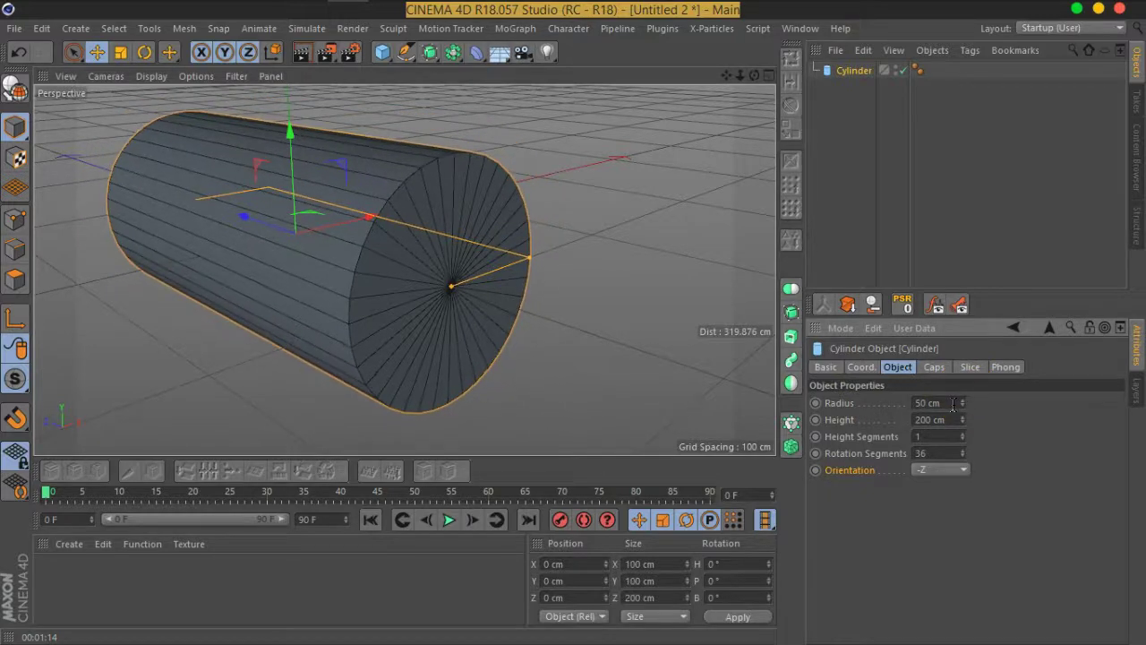
click(934, 367)
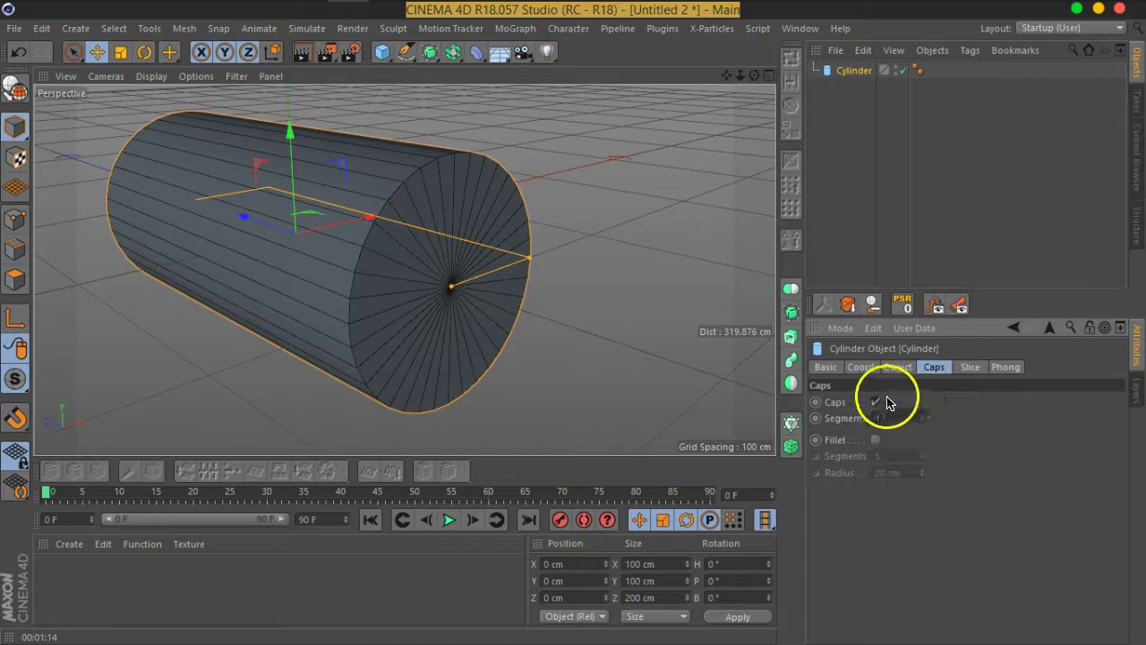
click(875, 402)
Step: Orbit and zoom around the open-ended tube to inspect its ends
alt+drag(498, 384, 586, 333)
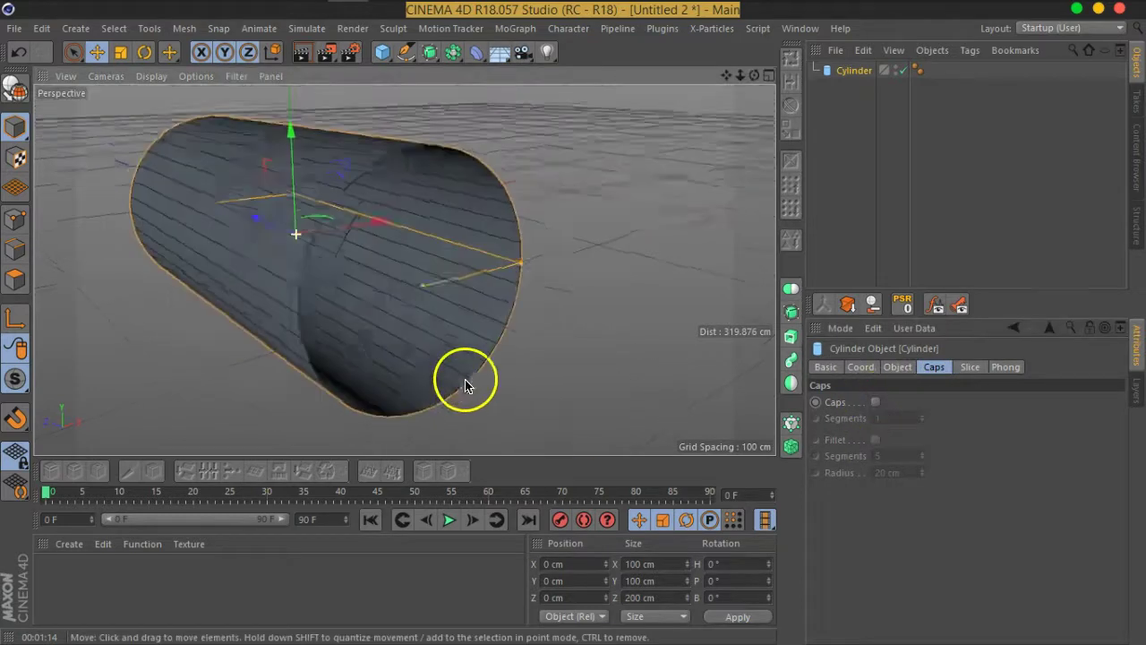
alt+drag(463, 300, 484, 344)
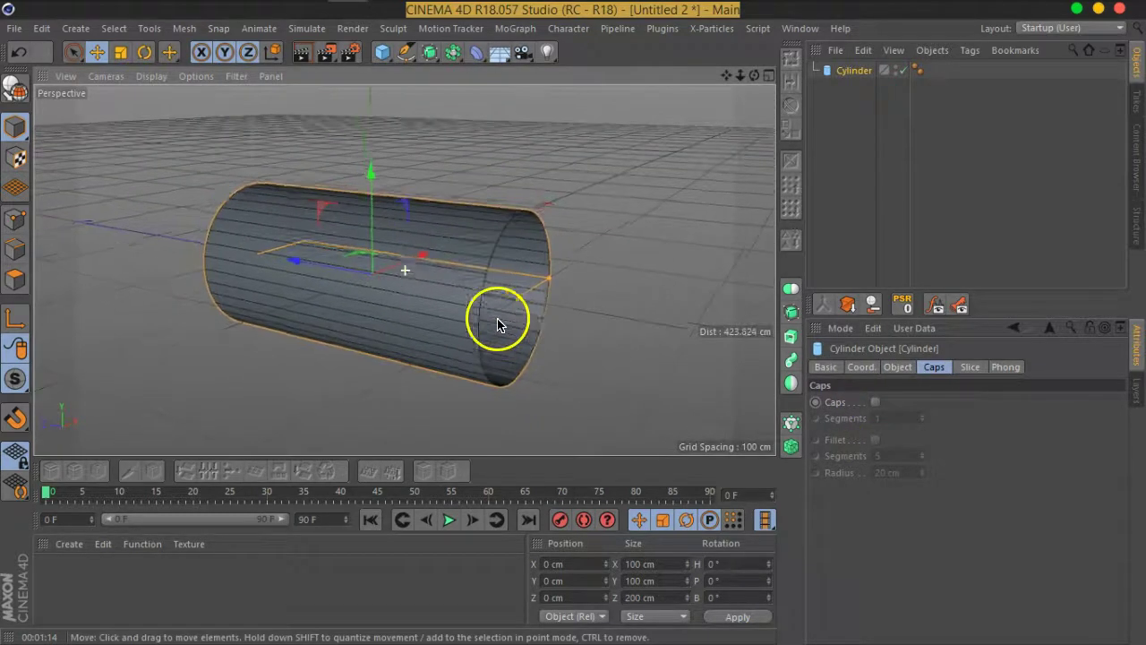
scroll(485, 345, up, 2)
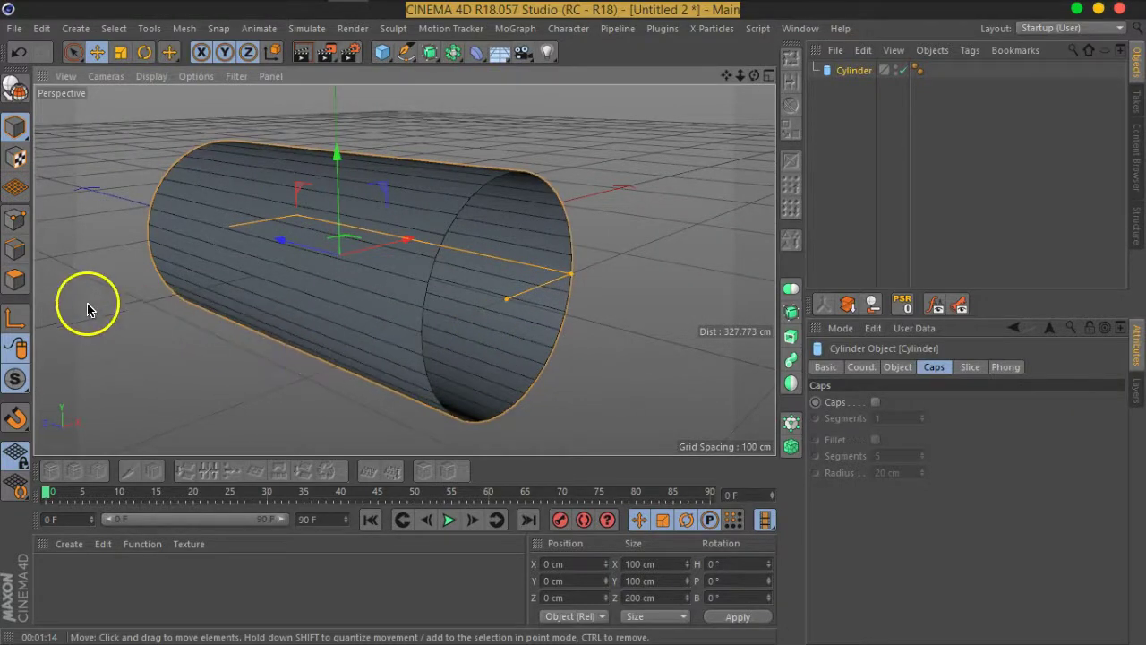
click(20, 284)
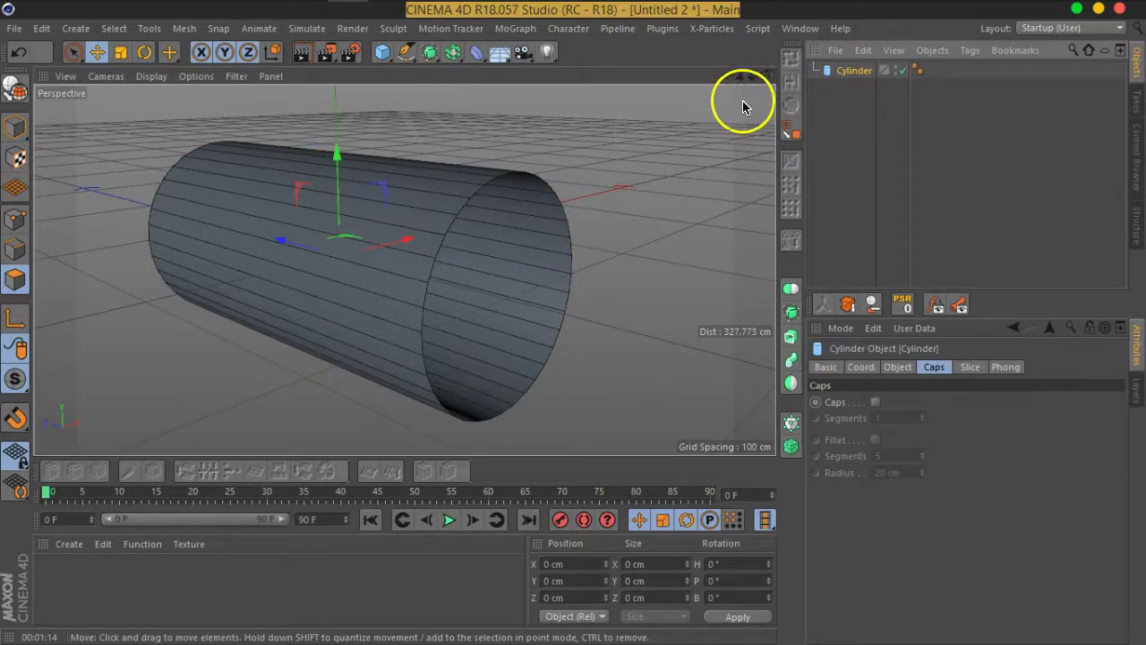
Step: Make the cylinder editable and switch to Point mode to read its 72 points
click(18, 89)
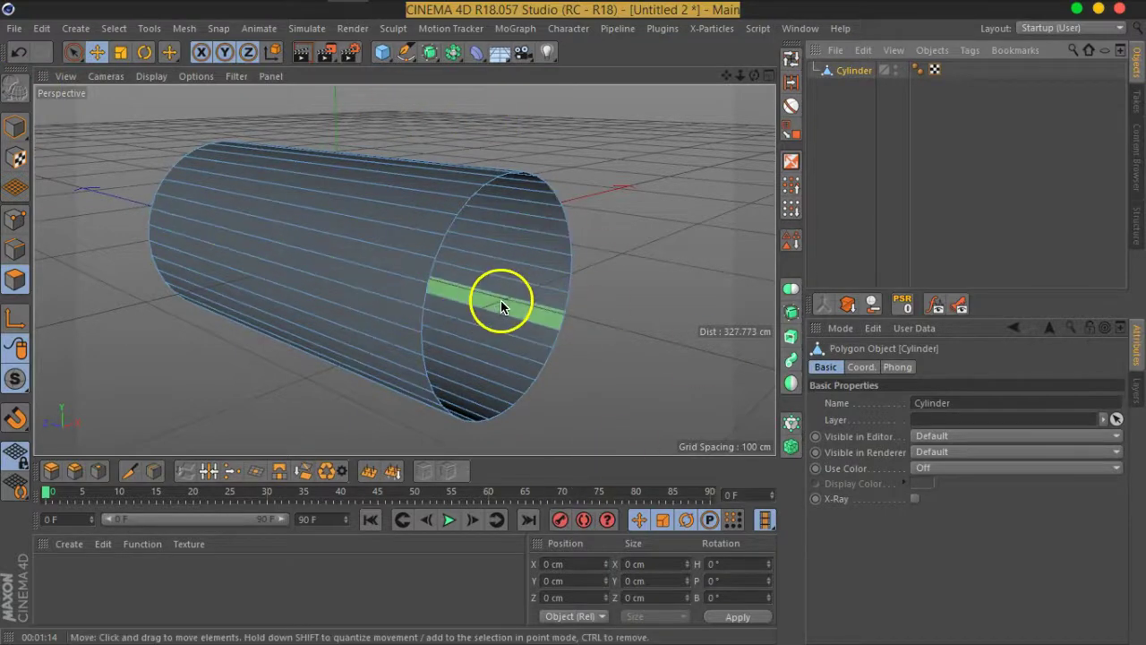
click(13, 224)
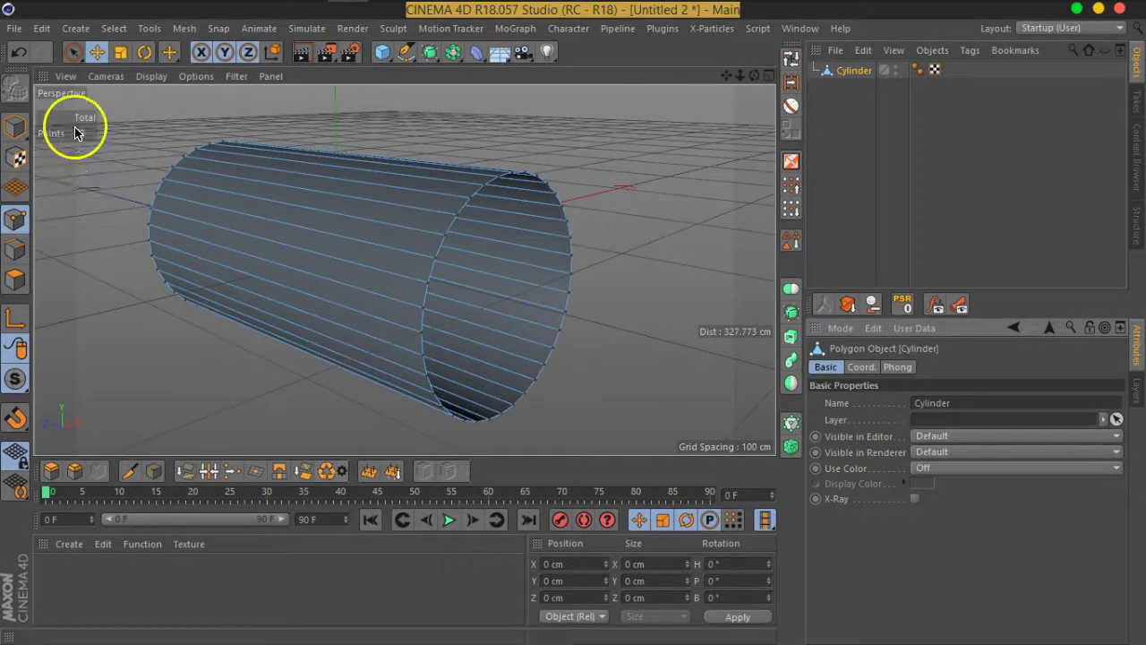
Step: Turn on the HUD readouts for selected points, edges and polygons in View Settings
click(838, 327)
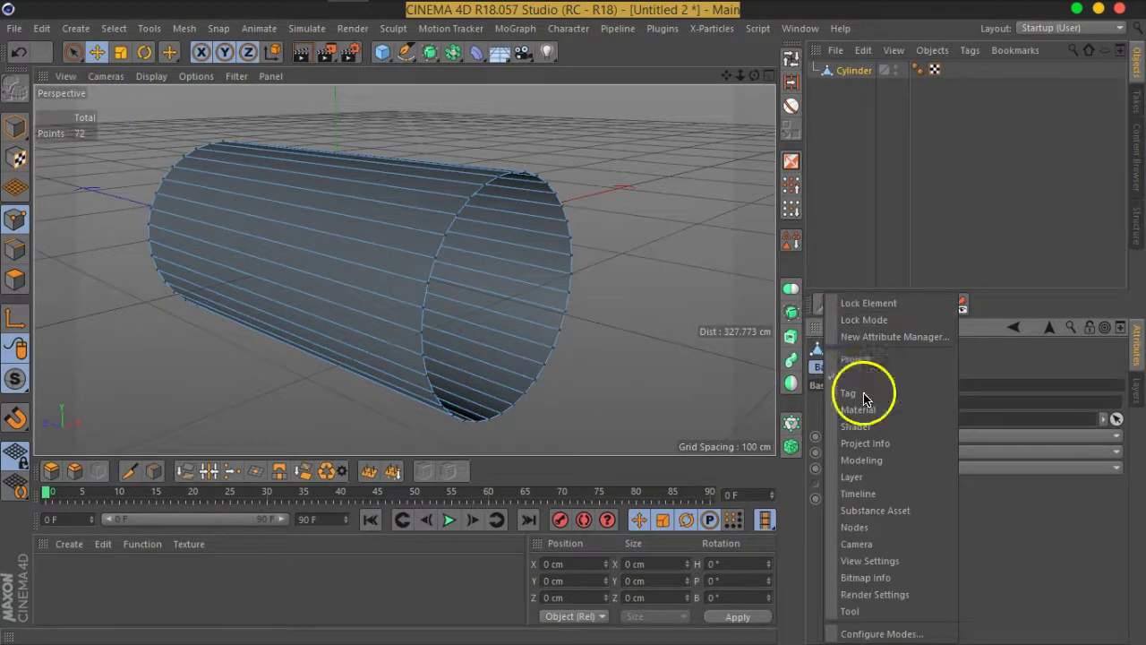
click(883, 560)
click(940, 383)
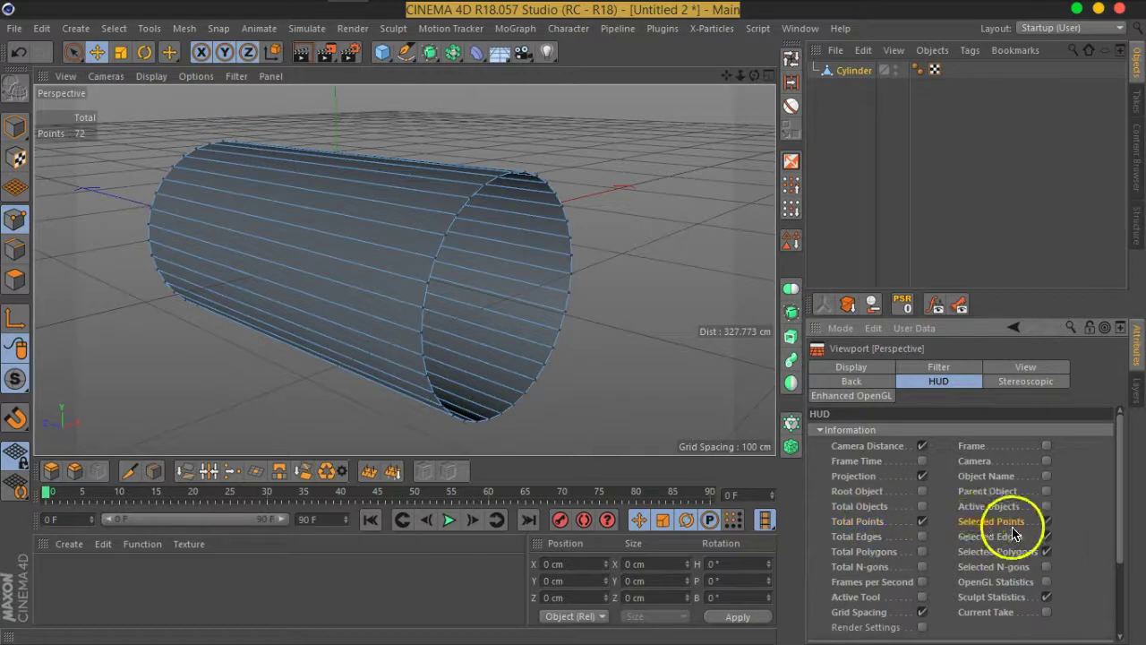
Step: Reselect the cylinder and loop-select its 36 wall polygons in Polygon mode
click(934, 132)
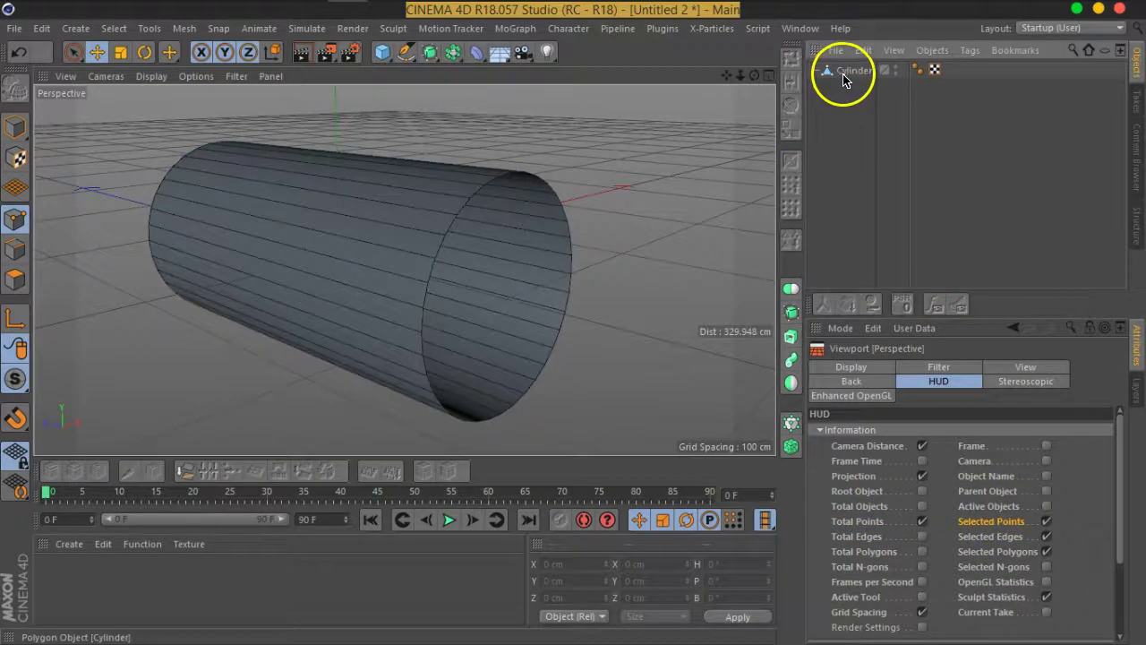
click(842, 71)
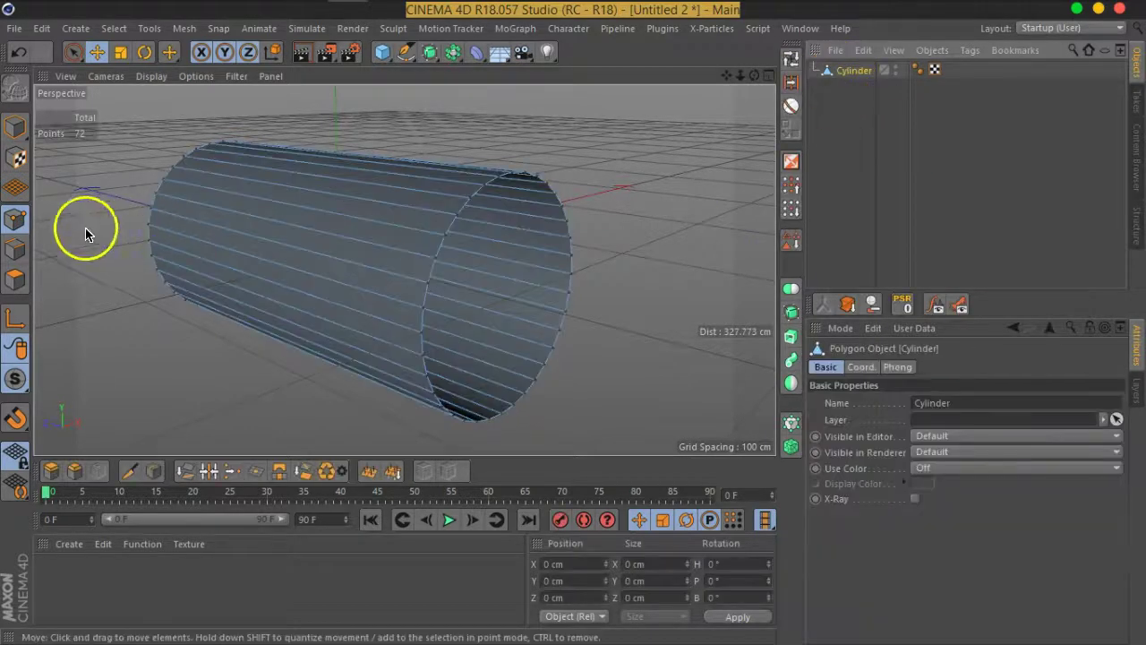
click(15, 280)
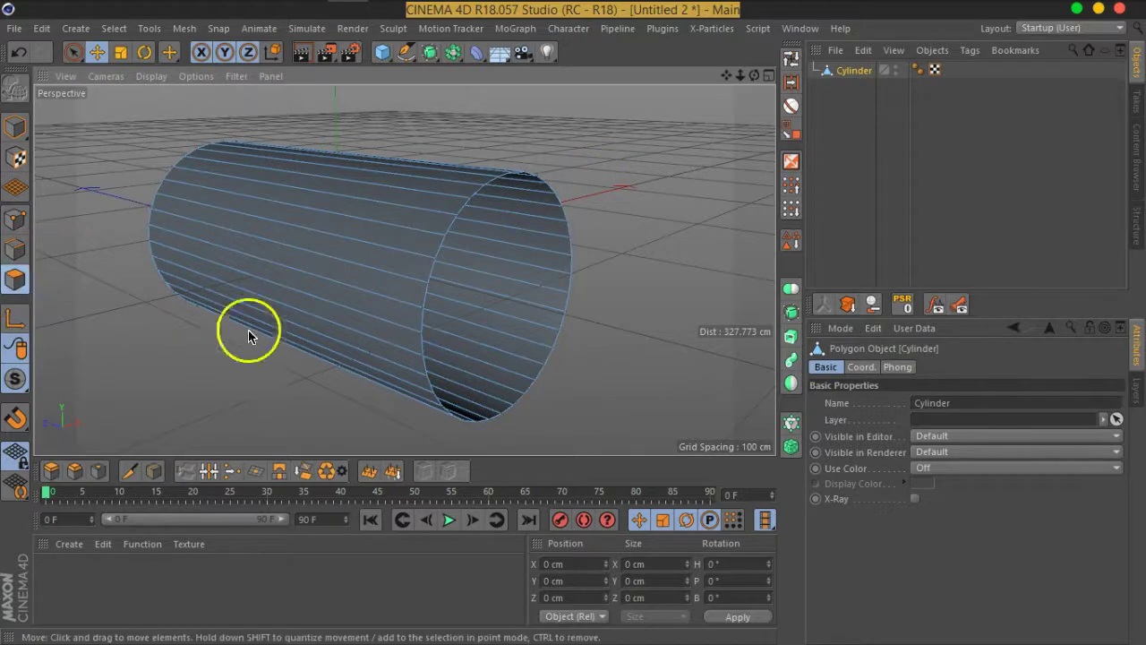
click(791, 55)
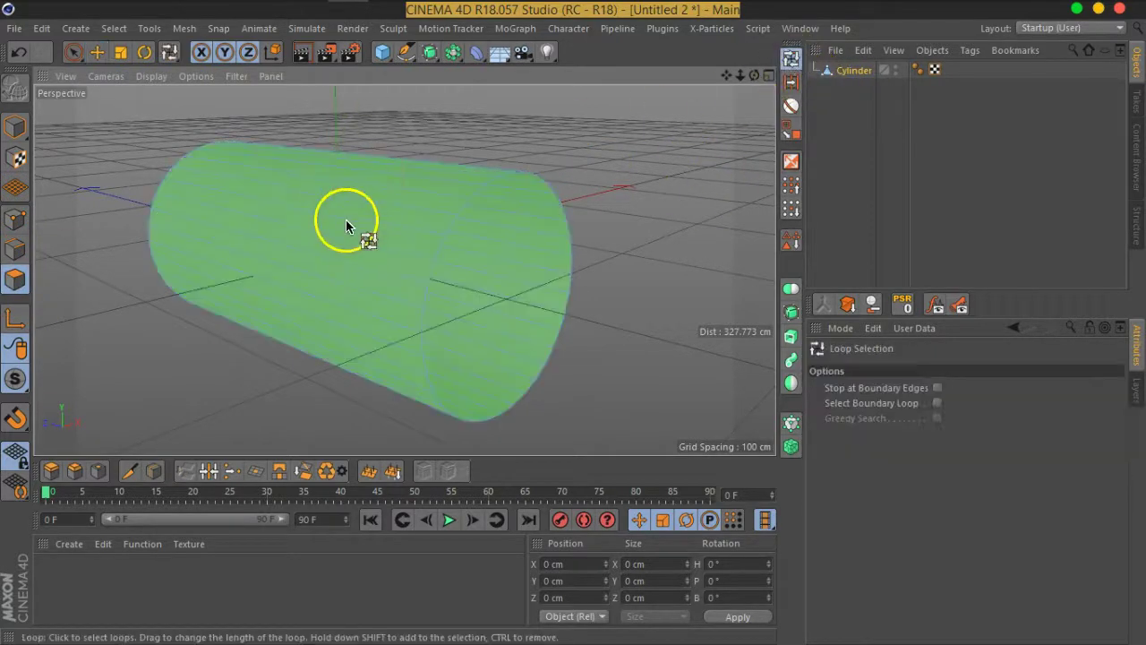
click(366, 210)
mouse_move(673, 225)
alt+mouse_down()
mouse_move(716, 179)
mouse_move(559, 190)
mouse_move(337, 280)
alt+mouse_up()
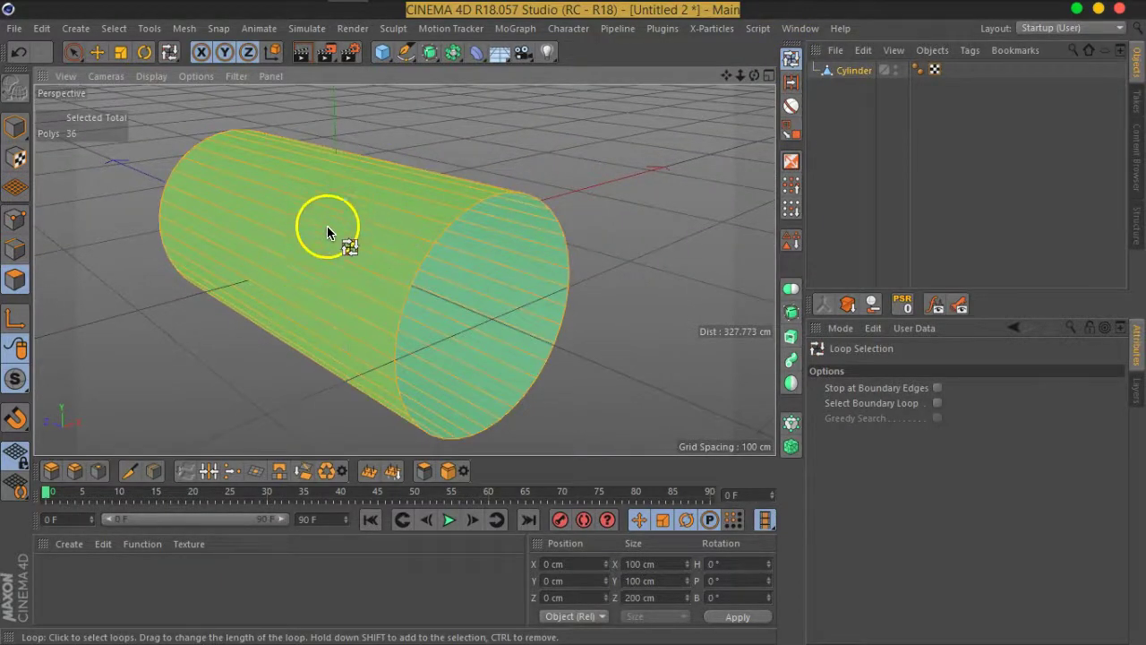
Step: Extrude the 36 wall polygons outward 17.6 cm with Create Caps enabled
right_click(423, 232)
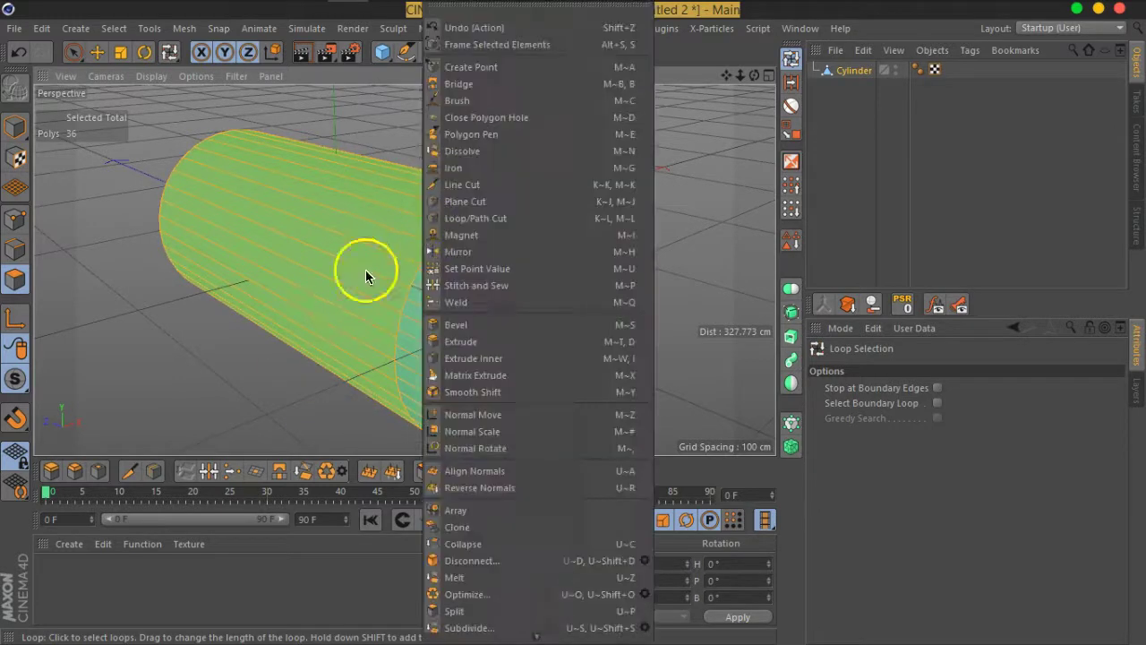
click(492, 328)
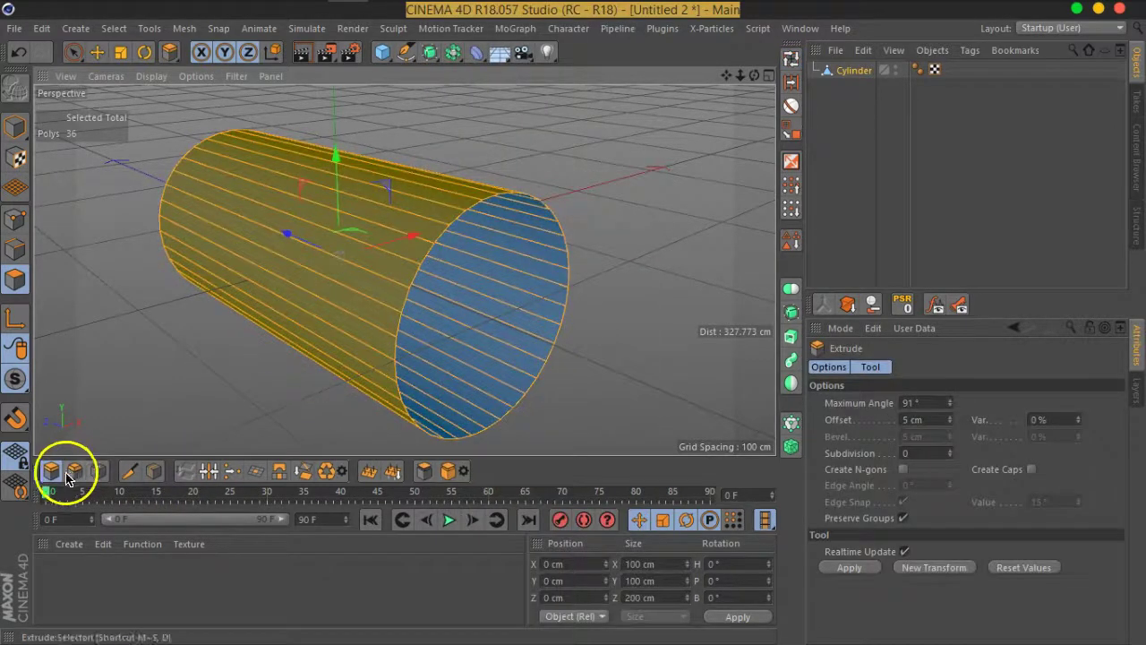
alt+drag(473, 332, 493, 327)
drag(310, 345, 491, 361)
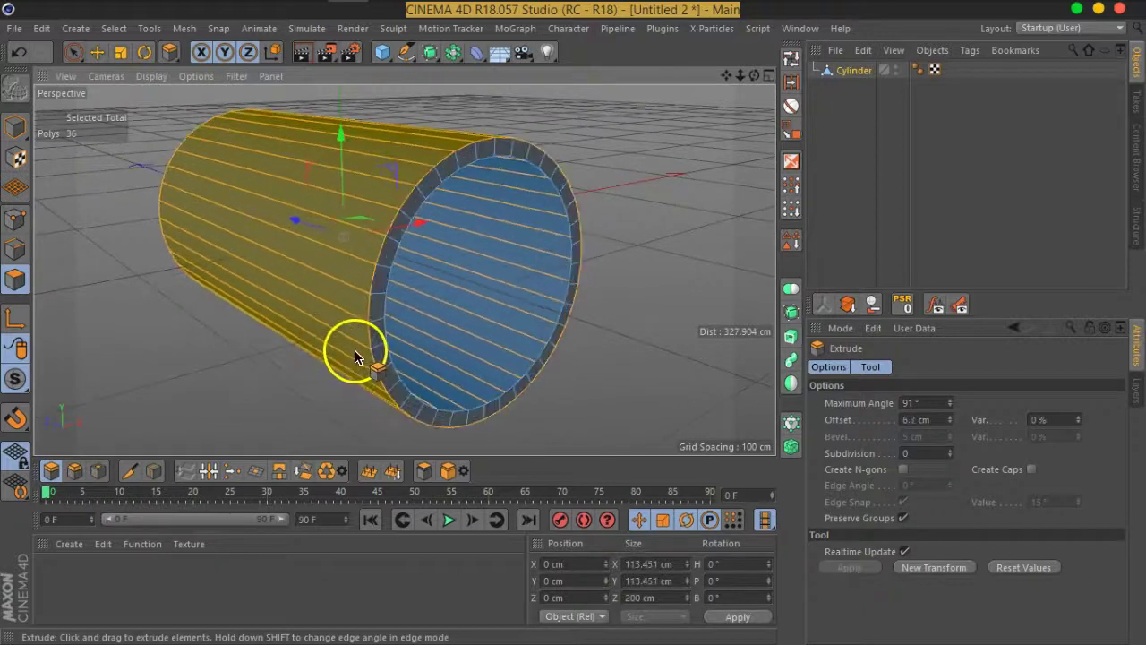
mouse_move(599, 323)
alt+mouse_down()
mouse_move(415, 302)
mouse_move(184, 333)
mouse_move(282, 379)
mouse_move(343, 384)
mouse_move(456, 346)
mouse_move(556, 362)
alt+mouse_up()
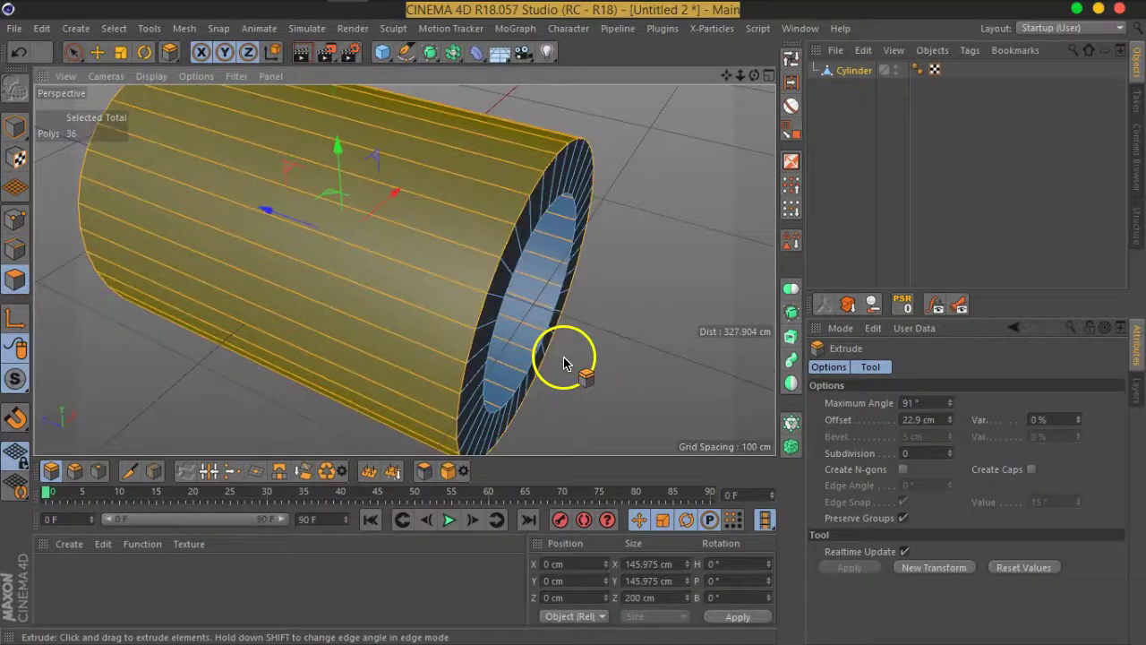
key(ctrl+z)
click(1029, 470)
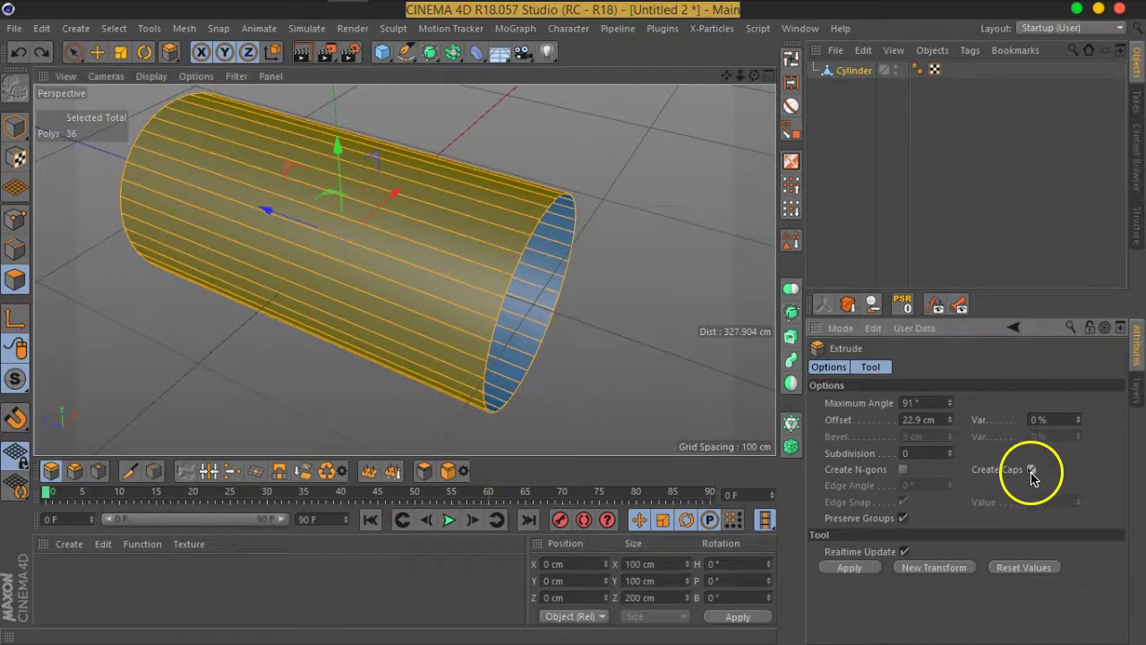
mouse_move(573, 417)
mouse_down()
mouse_move(699, 437)
mouse_move(519, 332)
mouse_move(567, 289)
mouse_move(579, 299)
mouse_move(579, 260)
mouse_move(557, 312)
mouse_move(525, 254)
mouse_up()
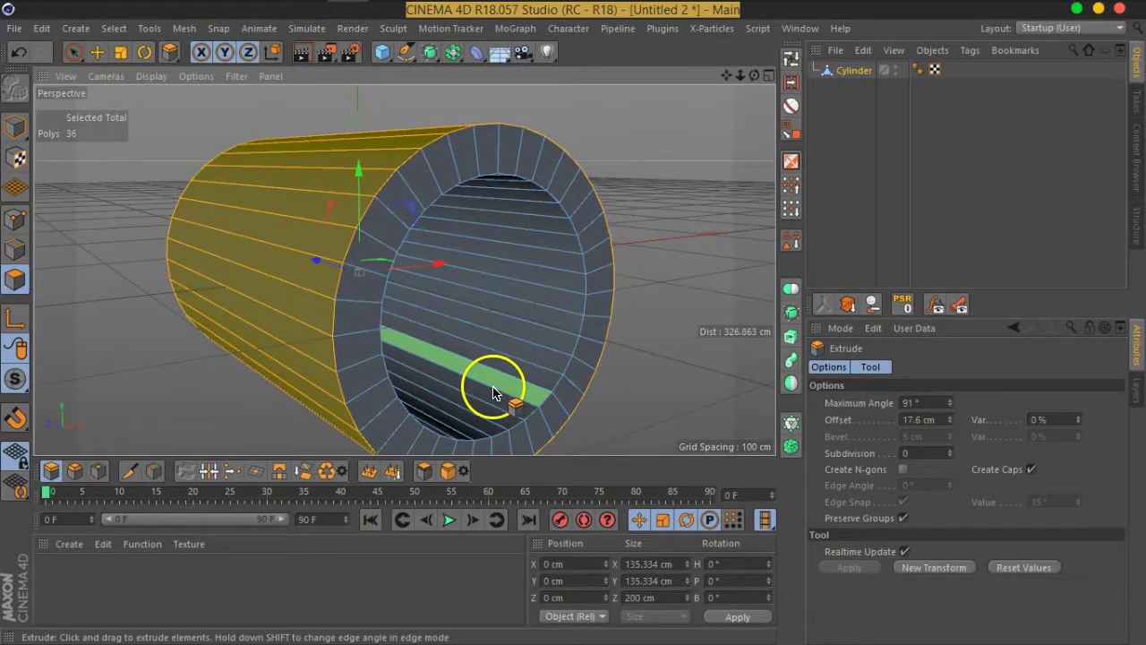
Step: Loop-select the tube's inner wall polygons
click(791, 57)
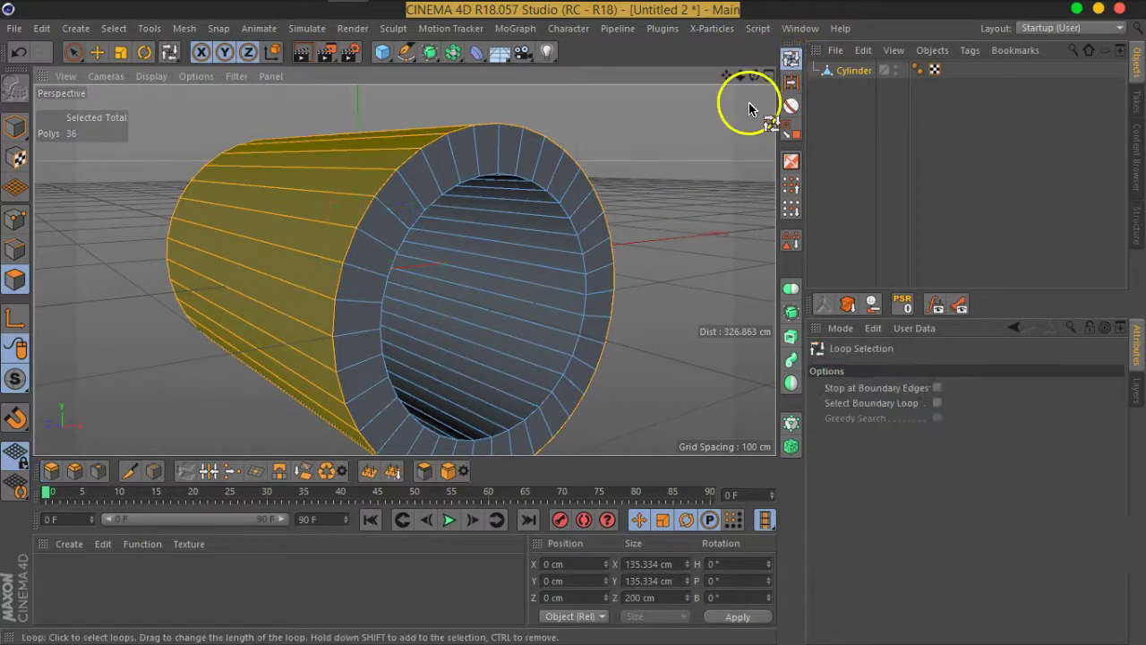
click(500, 291)
mouse_move(545, 346)
alt+mouse_down()
mouse_move(528, 340)
mouse_move(639, 346)
mouse_move(159, 94)
alt+mouse_up()
Step: Try scaling the inner wall twice with the Scale tool, undoing each attempt
click(120, 51)
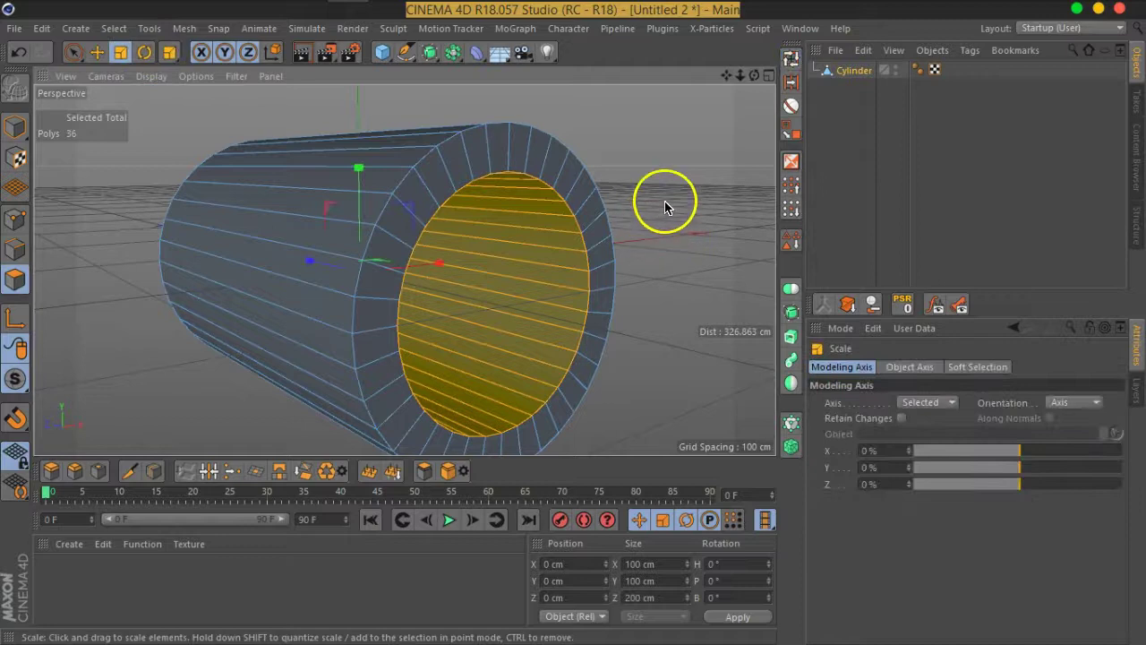
drag(665, 207, 468, 289)
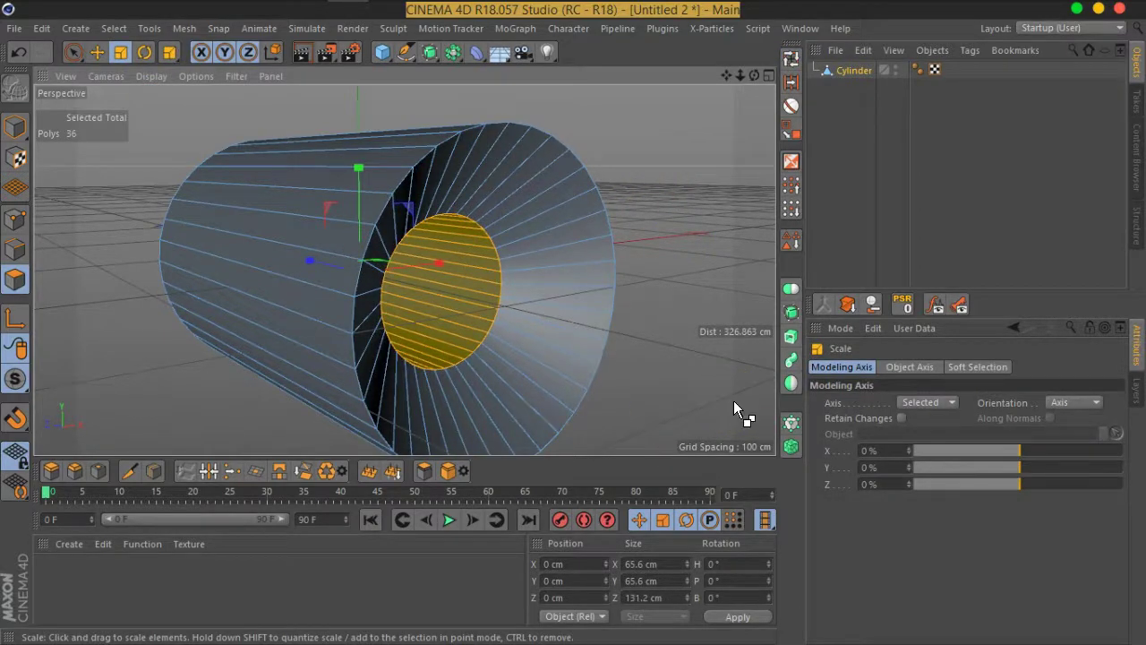
key(ctrl+z)
mouse_move(627, 263)
alt+mouse_down()
mouse_move(600, 299)
mouse_move(611, 302)
alt+mouse_up()
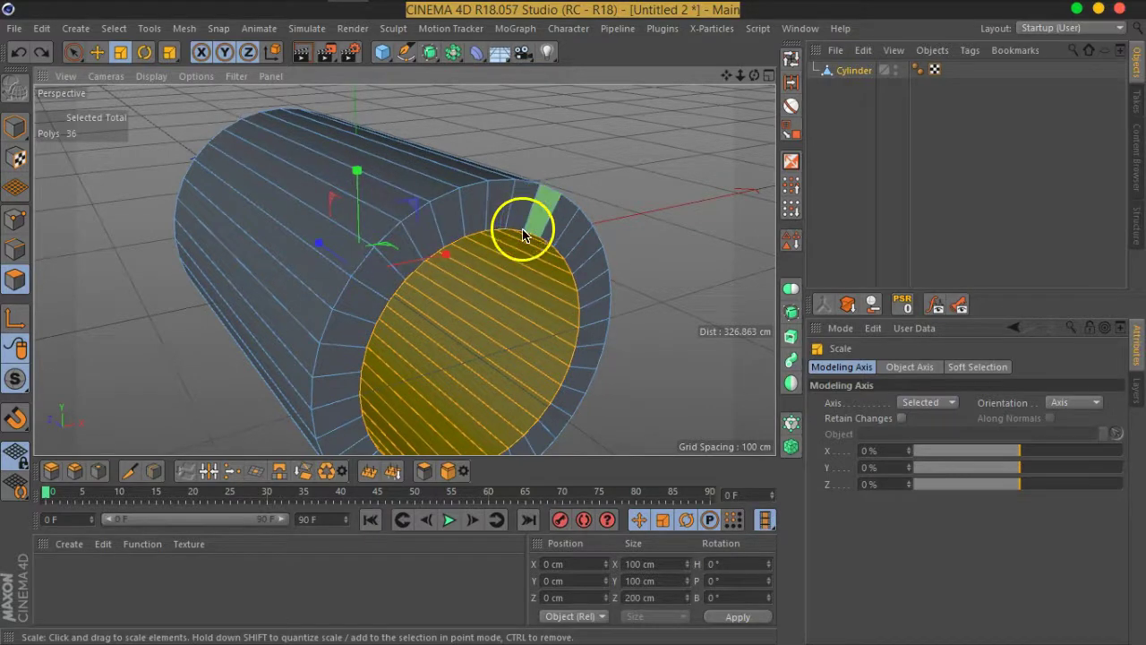
drag(411, 211, 385, 235)
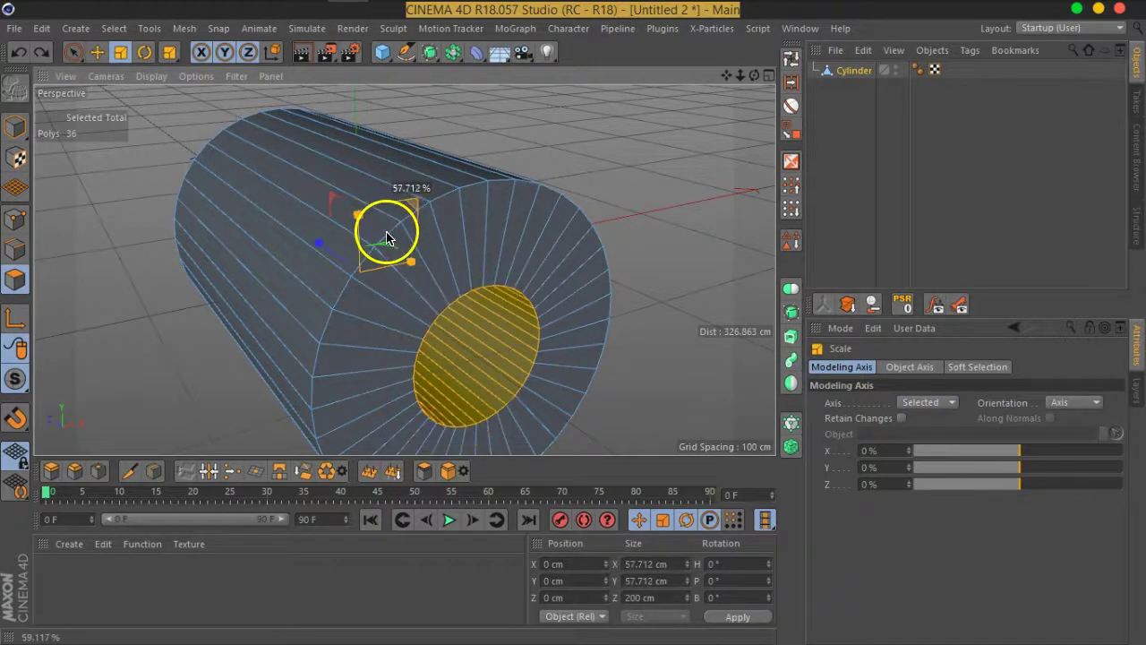
key(ctrl+z)
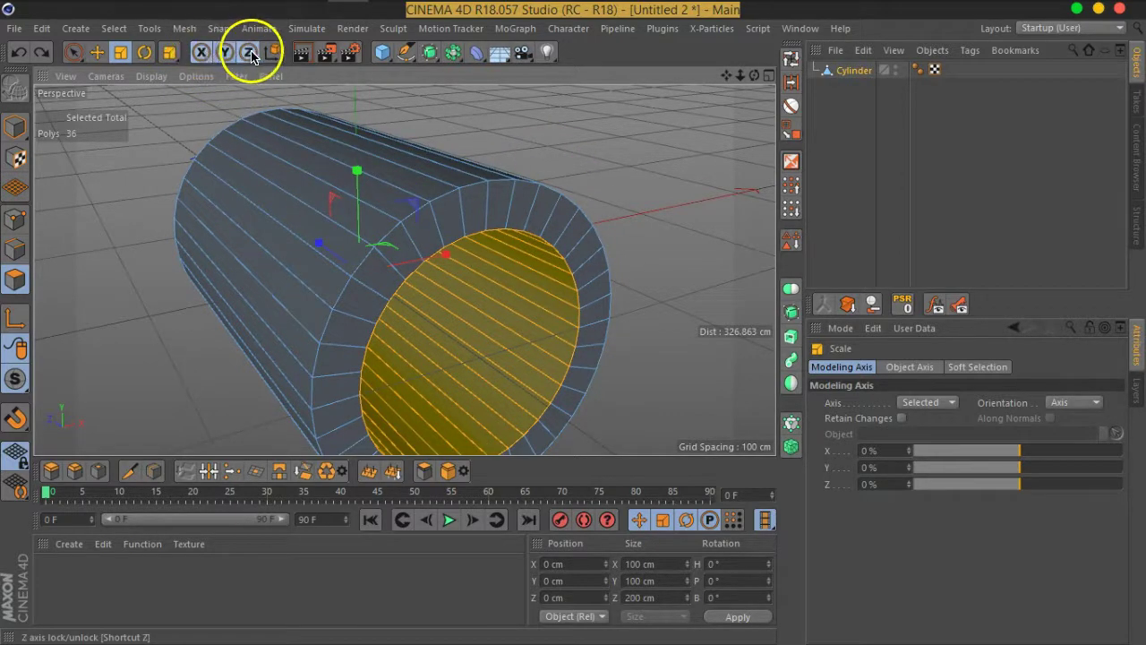
Step: Lock the Z axis and scale the inner wall down to 68.408 cm in X and Y
click(204, 68)
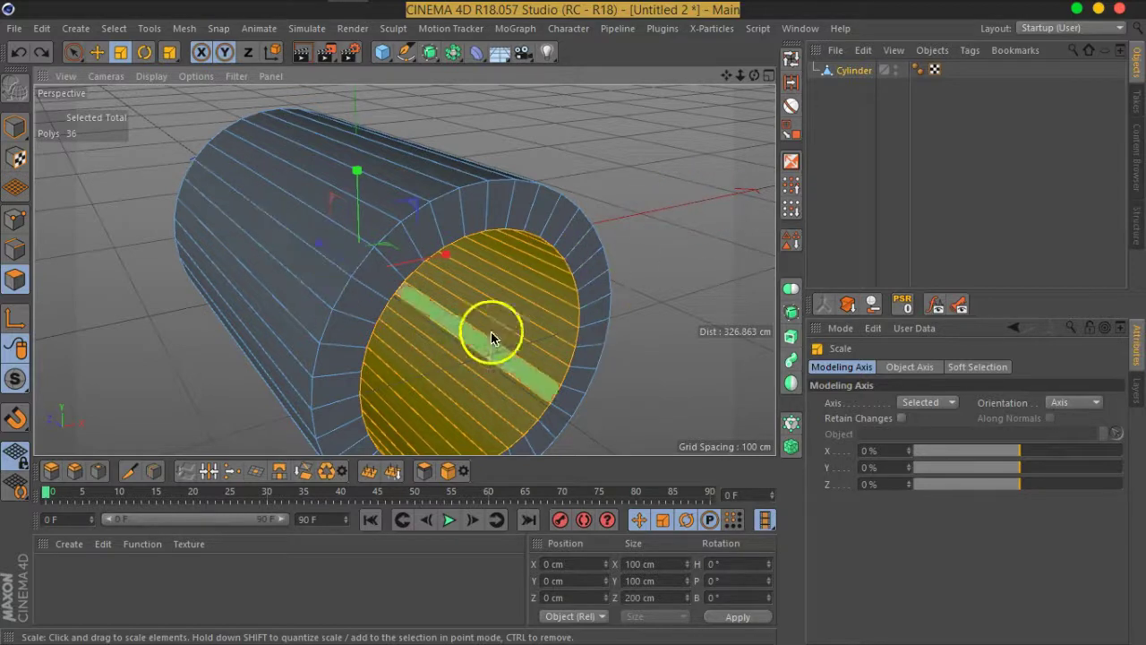
mouse_move(594, 312)
alt+mouse_down()
mouse_move(651, 320)
mouse_move(695, 307)
mouse_move(714, 287)
mouse_move(665, 361)
alt+mouse_up()
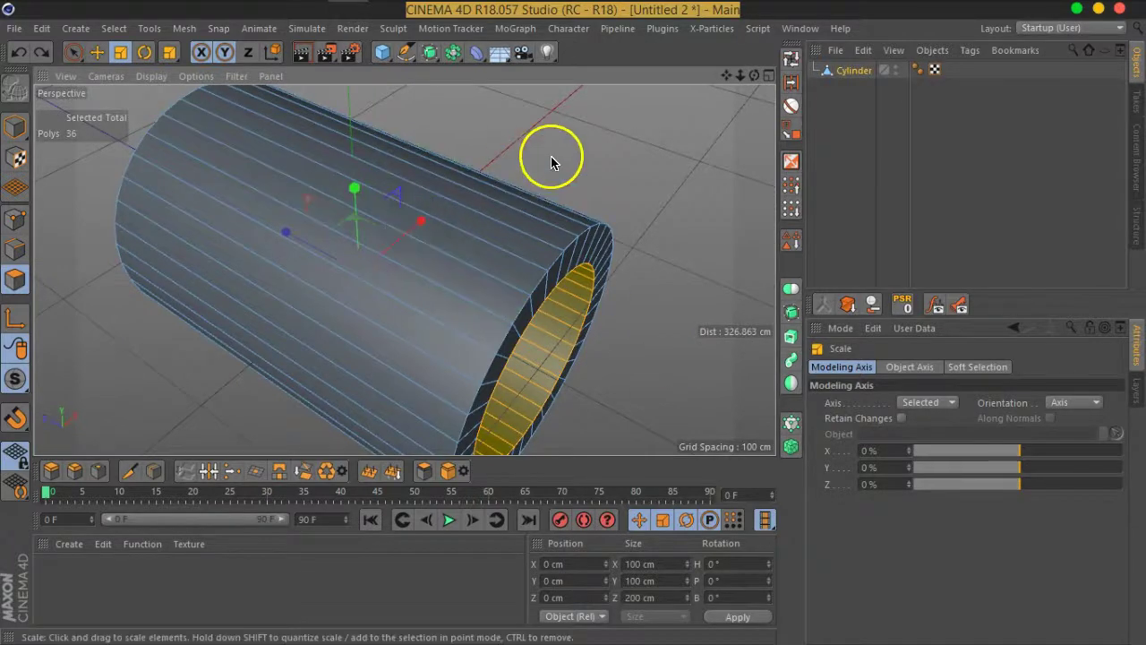
mouse_move(683, 295)
alt+mouse_down()
mouse_move(573, 218)
mouse_move(642, 251)
alt+mouse_up()
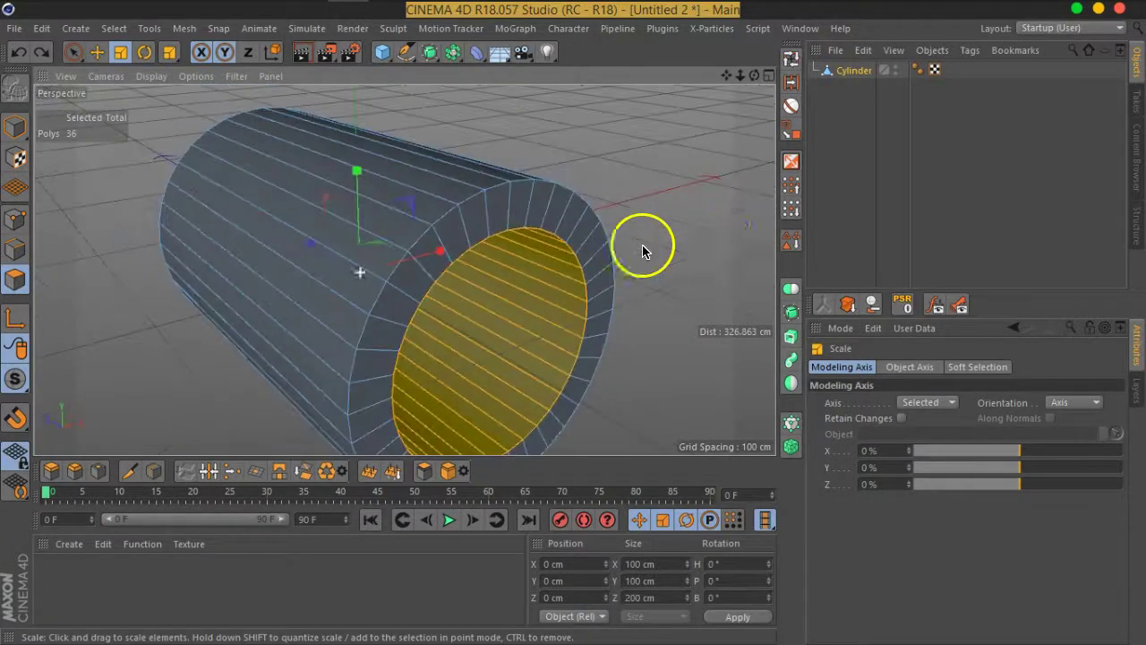
drag(703, 226, 634, 259)
mouse_move(634, 298)
alt+mouse_down()
mouse_move(573, 281)
mouse_move(531, 243)
mouse_move(596, 225)
mouse_move(615, 252)
alt+mouse_up()
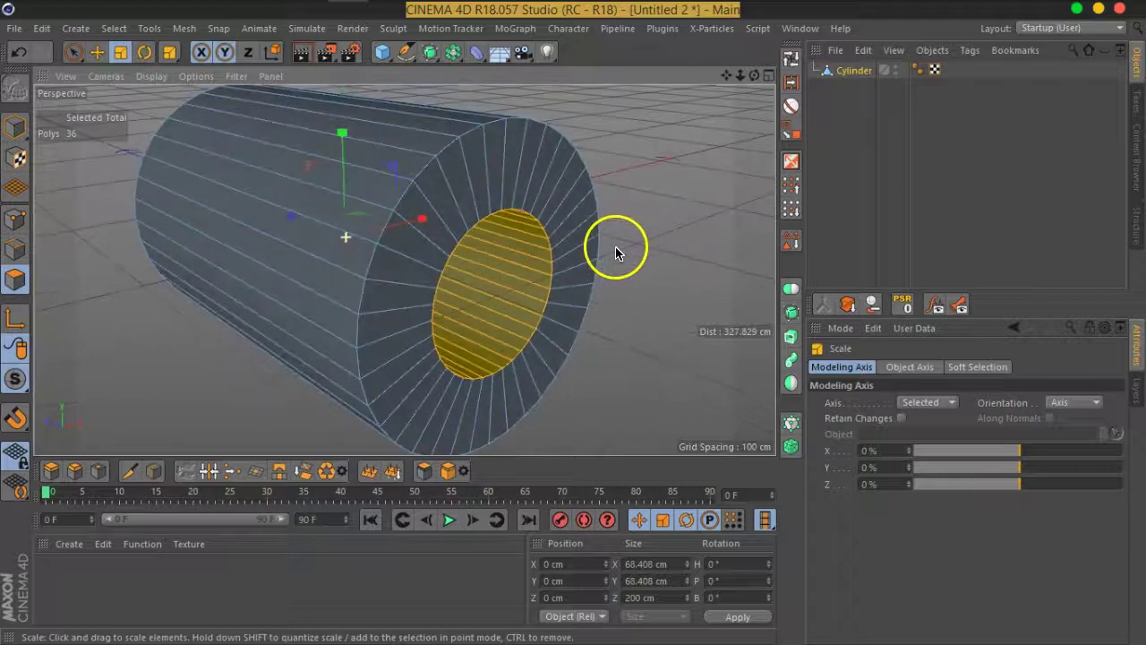
click(74, 56)
mouse_move(323, 238)
alt+mouse_down()
mouse_move(474, 186)
mouse_move(448, 242)
mouse_move(549, 250)
mouse_move(544, 289)
mouse_move(543, 200)
mouse_move(537, 262)
alt+mouse_up()
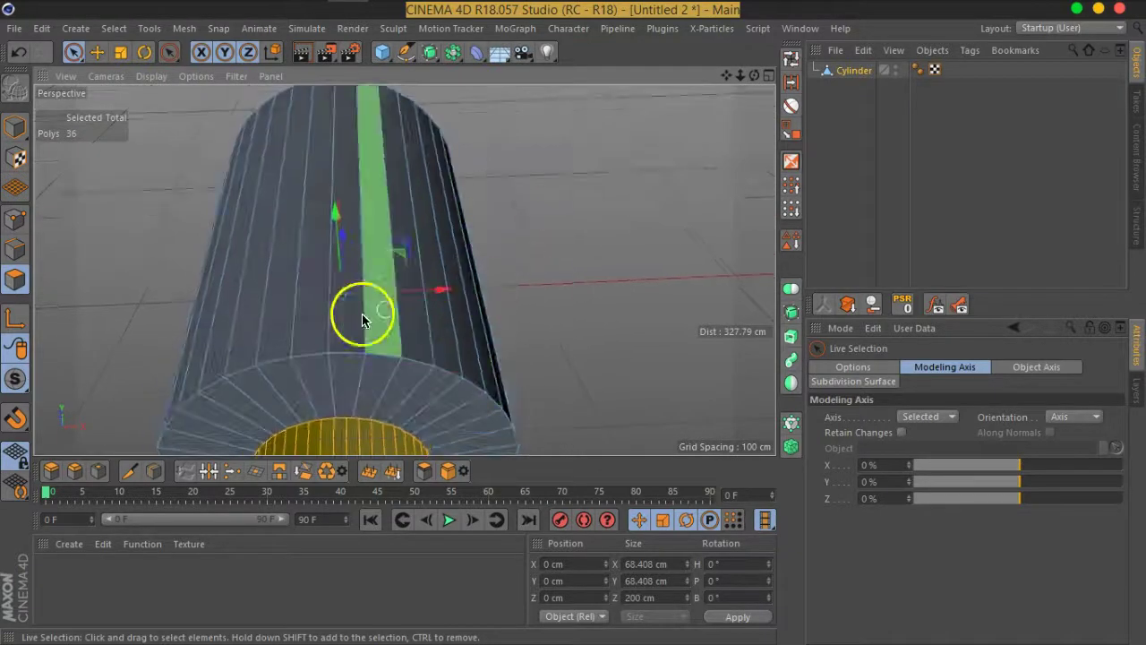
Step: Select one top polygon strip and check it in the enlarged Top view
click(329, 324)
mouse_move(555, 299)
alt+mouse_down()
mouse_move(568, 220)
mouse_move(567, 280)
alt+mouse_up()
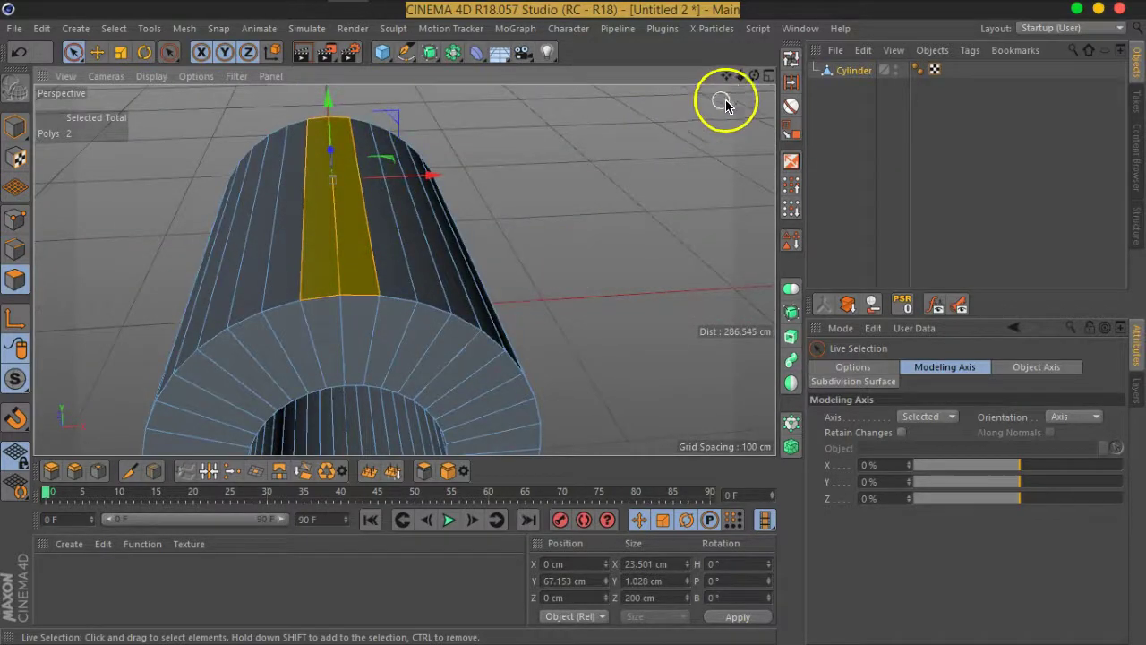
click(770, 76)
click(770, 77)
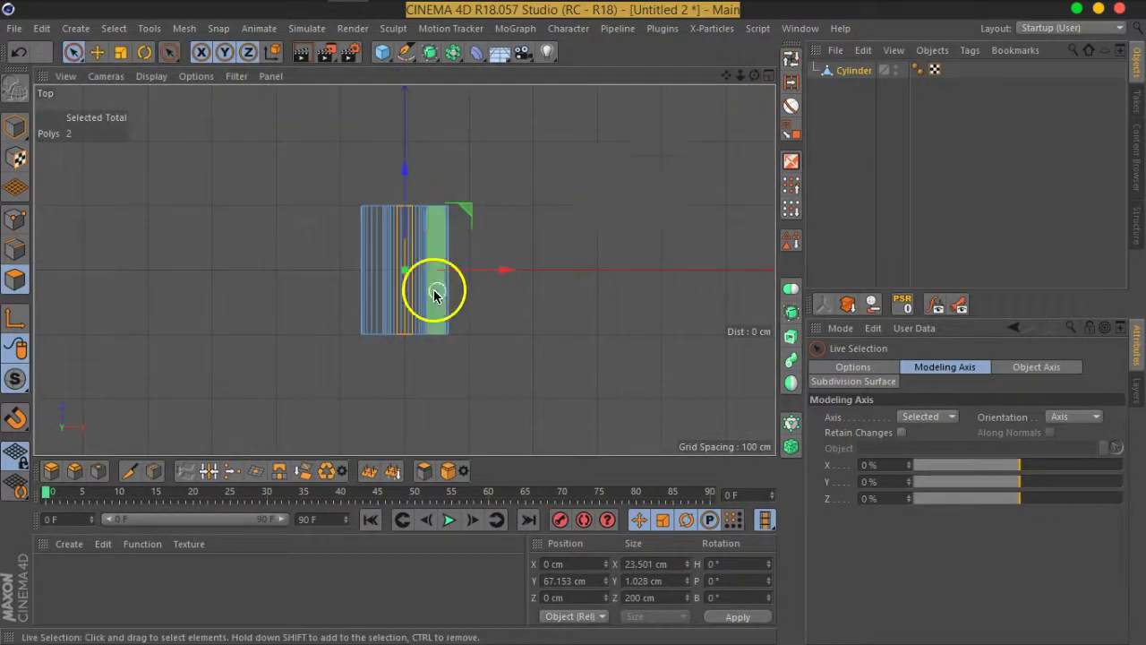
mouse_move(399, 249)
alt+middle_down()
mouse_move(678, 205)
mouse_move(757, 207)
mouse_move(613, 308)
mouse_move(529, 350)
alt+middle_up()
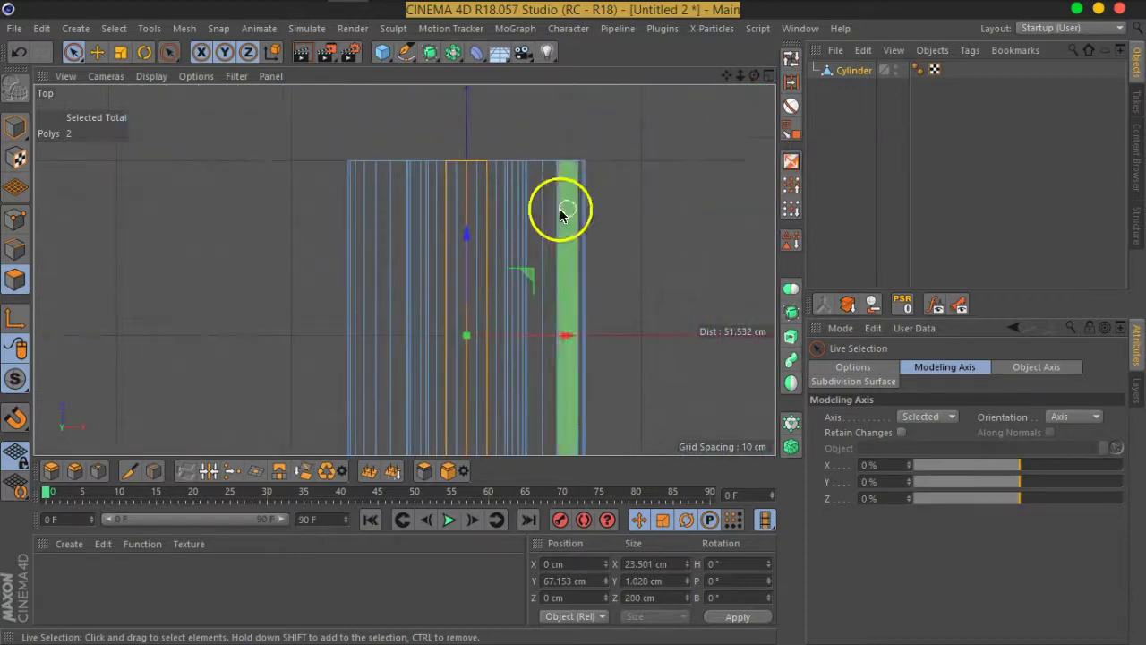
click(770, 80)
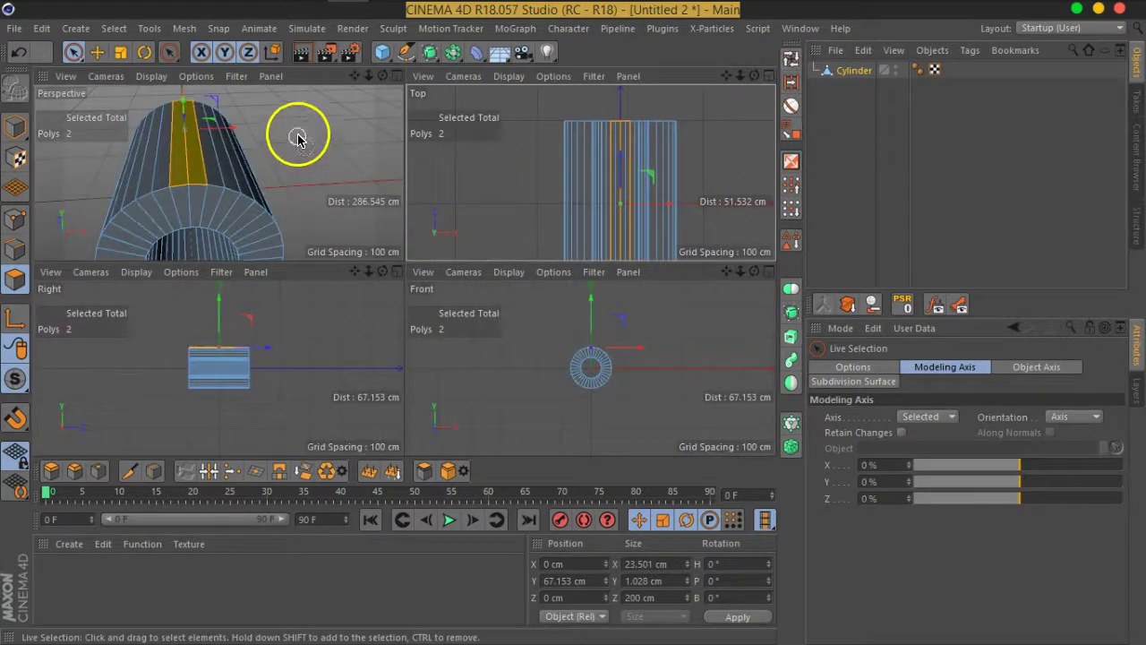
click(397, 75)
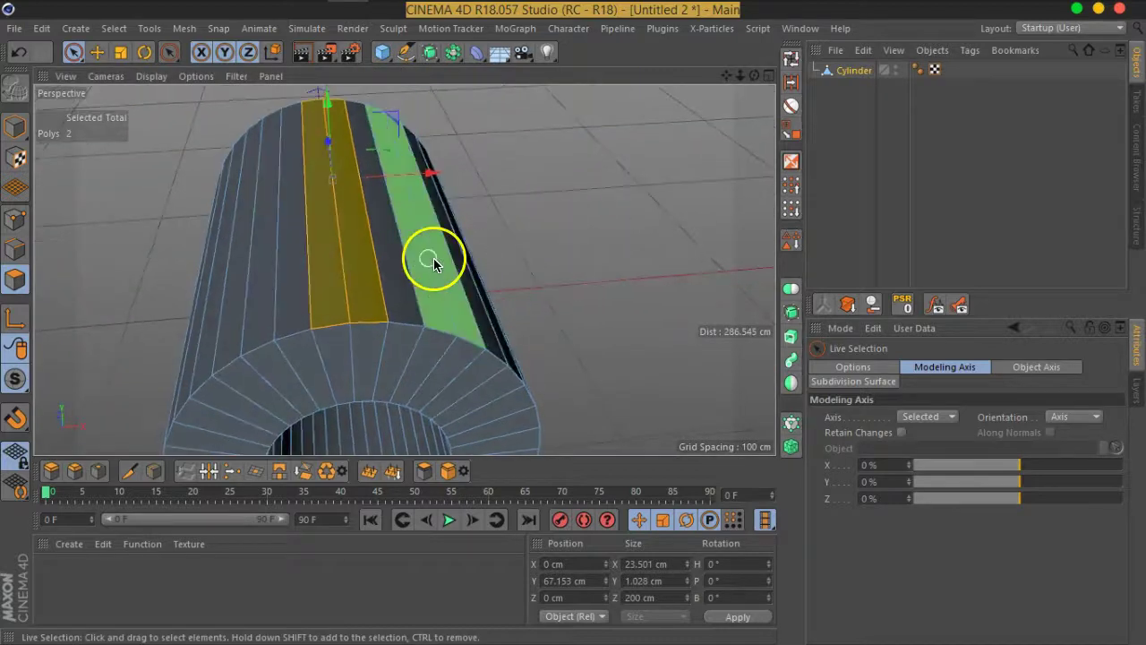
Step: Extend the selection to four adjacent top strips, 46.287 cm wide and 200 cm long
shift+click(380, 257)
shift+click(304, 261)
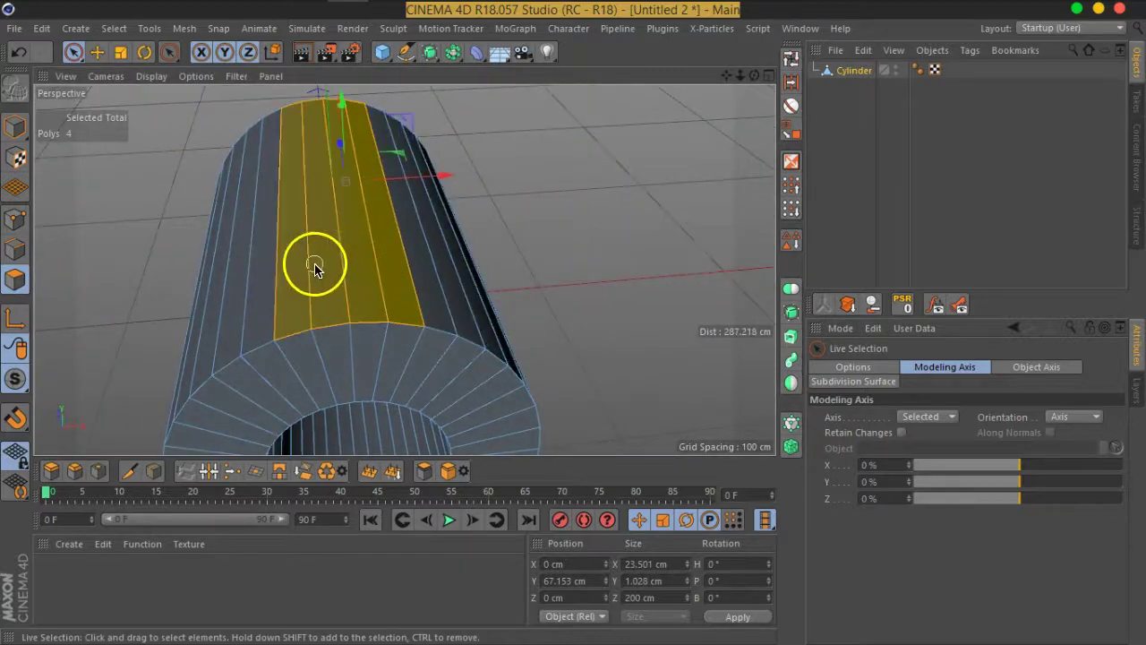
mouse_move(336, 270)
alt+mouse_down()
mouse_move(417, 294)
mouse_move(478, 261)
mouse_move(418, 324)
mouse_move(366, 323)
mouse_move(379, 318)
mouse_move(417, 322)
mouse_move(359, 330)
alt+mouse_up()
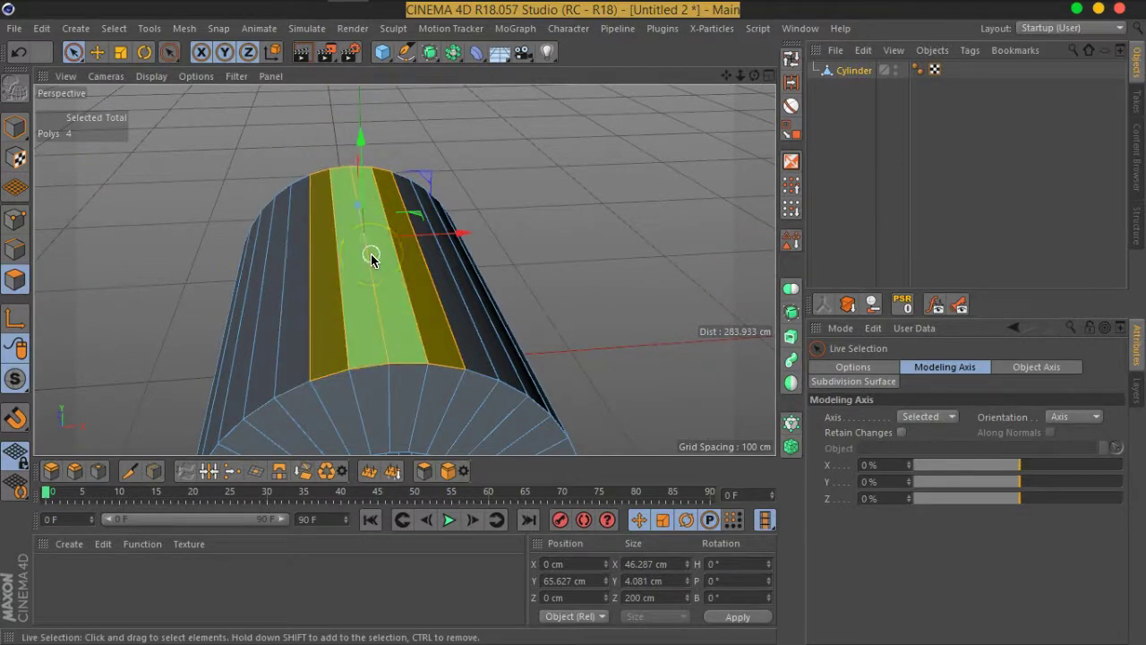
mouse_move(371, 257)
mouse_down()
mouse_move(474, 312)
mouse_move(384, 338)
mouse_move(422, 320)
mouse_move(325, 324)
mouse_move(422, 302)
mouse_move(327, 308)
mouse_move(426, 300)
mouse_move(348, 308)
mouse_move(407, 307)
mouse_move(385, 332)
mouse_move(384, 358)
mouse_up()
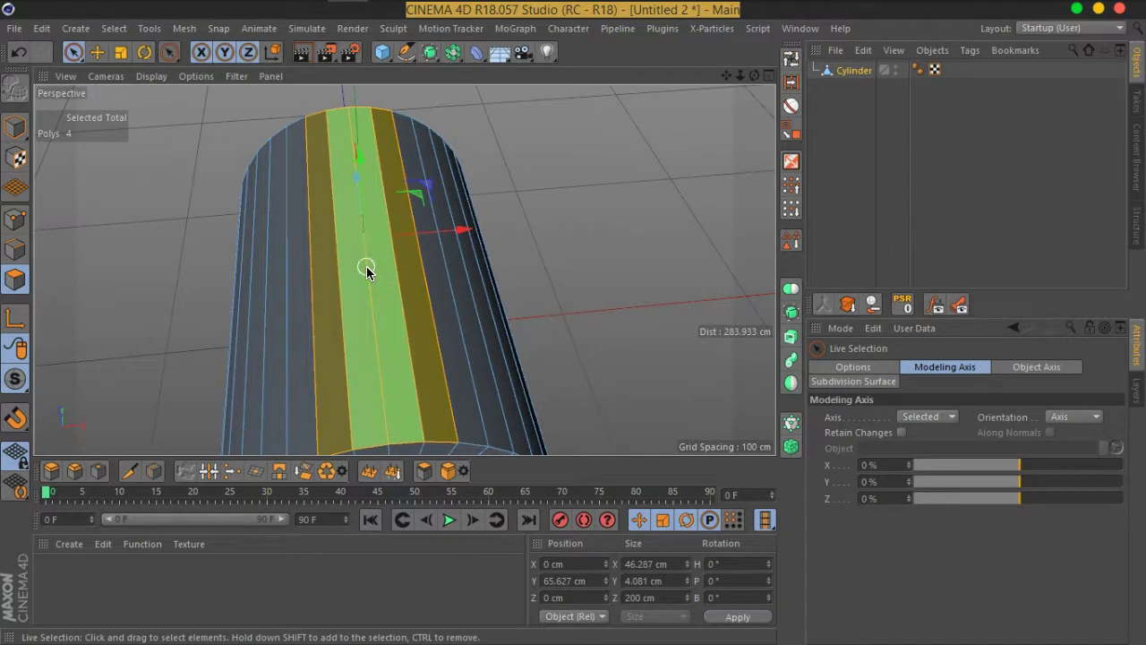
click(360, 251)
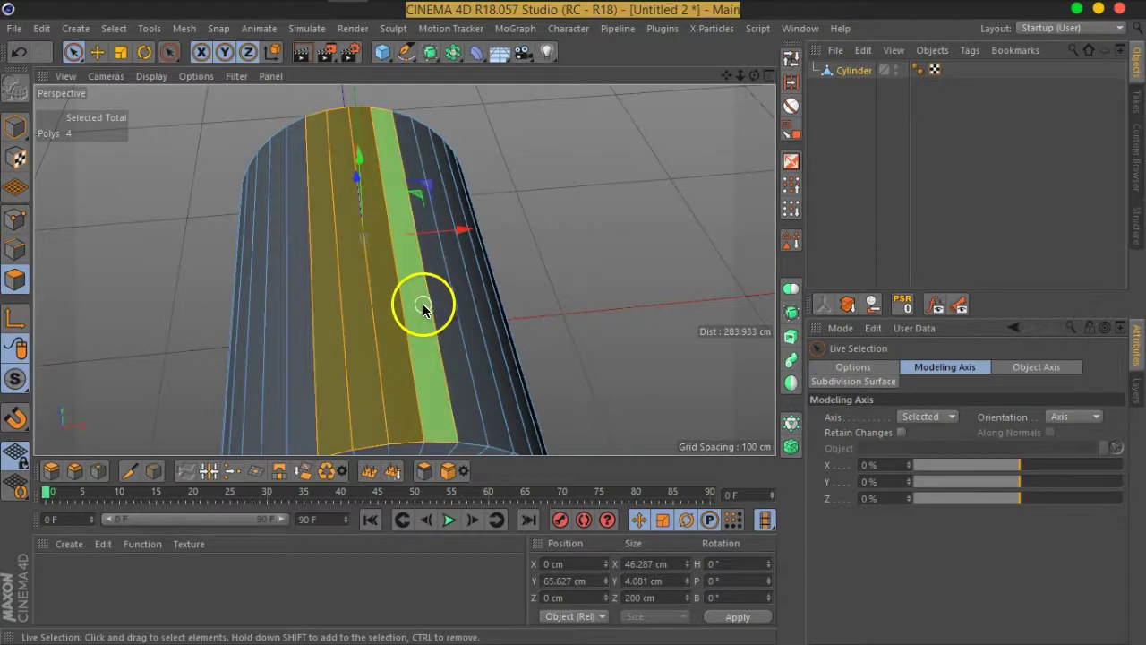
click(369, 261)
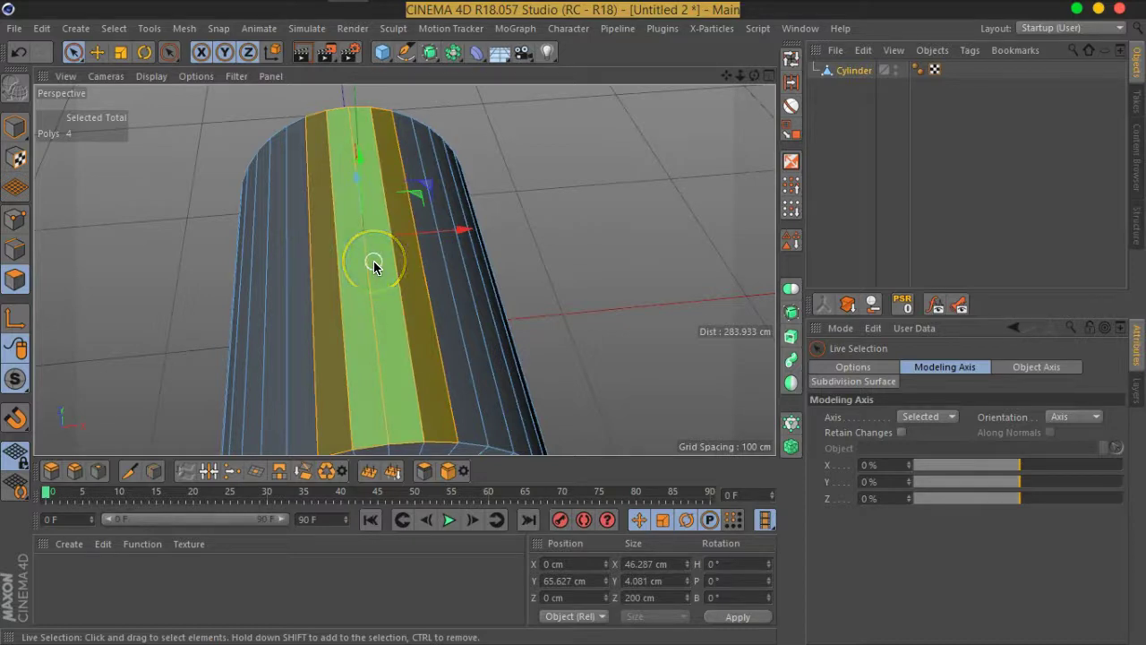
mouse_move(374, 265)
alt+mouse_down()
mouse_move(409, 325)
mouse_move(481, 243)
mouse_move(366, 242)
mouse_move(326, 265)
mouse_move(358, 345)
mouse_move(397, 289)
mouse_move(379, 353)
mouse_move(394, 329)
mouse_move(376, 313)
alt+mouse_up()
Step: Extrude the four selected strips, bringing the offset back to the cylinder surface
right_click(376, 304)
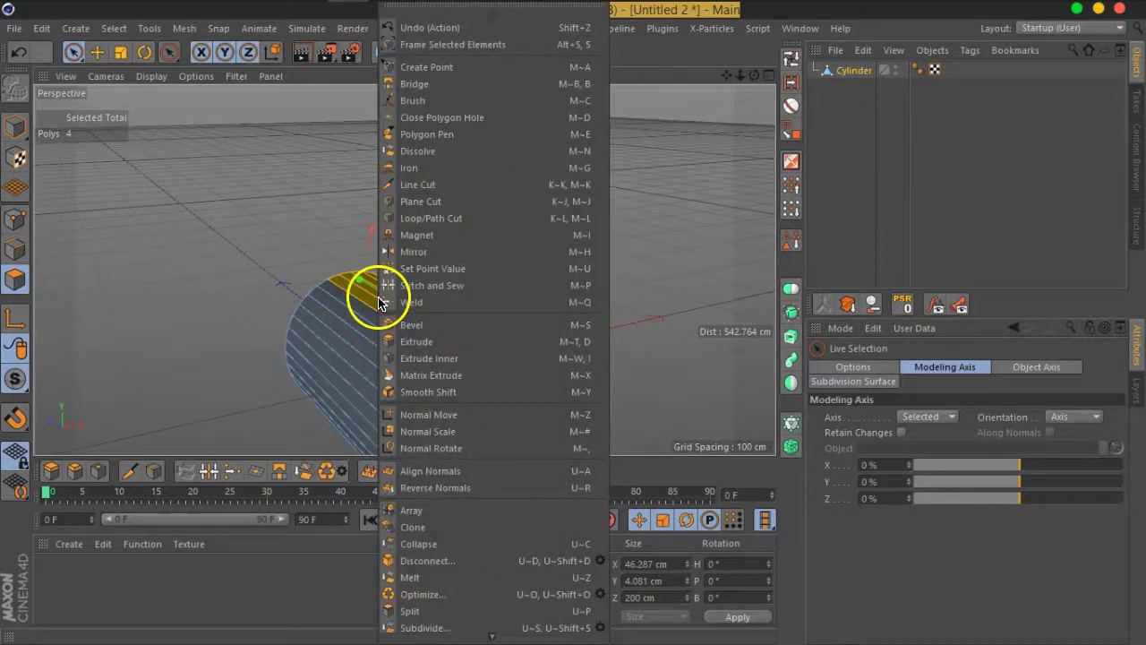
click(446, 339)
drag(507, 281, 1116, 222)
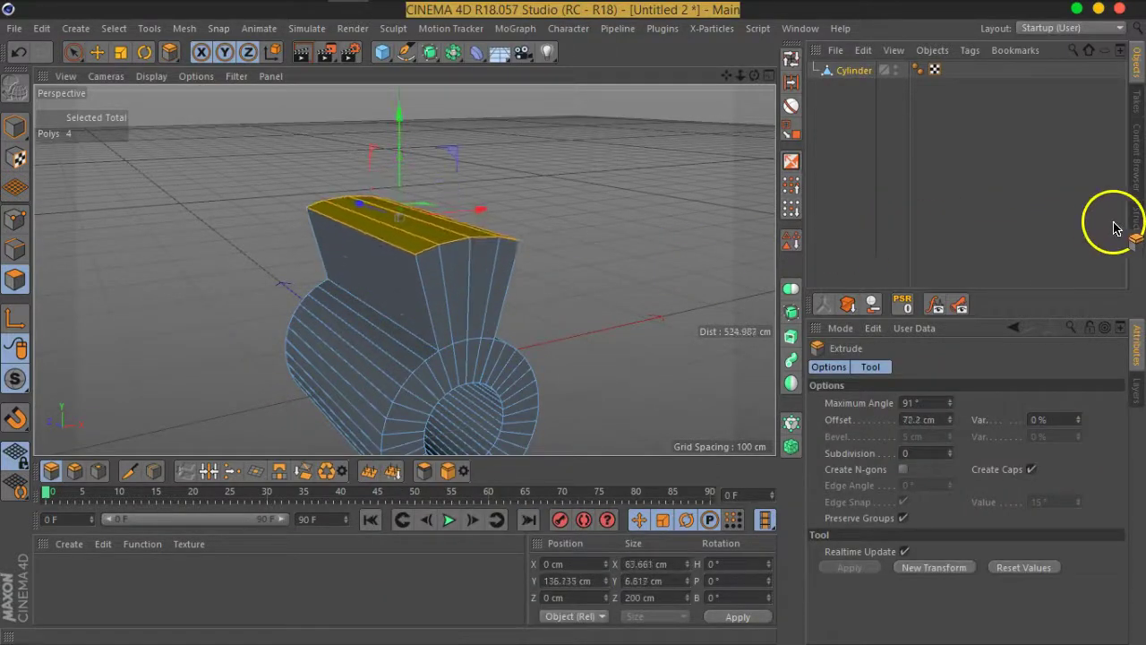
mouse_move(475, 269)
alt+mouse_down()
mouse_move(473, 250)
mouse_move(384, 389)
mouse_move(460, 269)
mouse_move(332, 319)
mouse_move(551, 234)
alt+mouse_up()
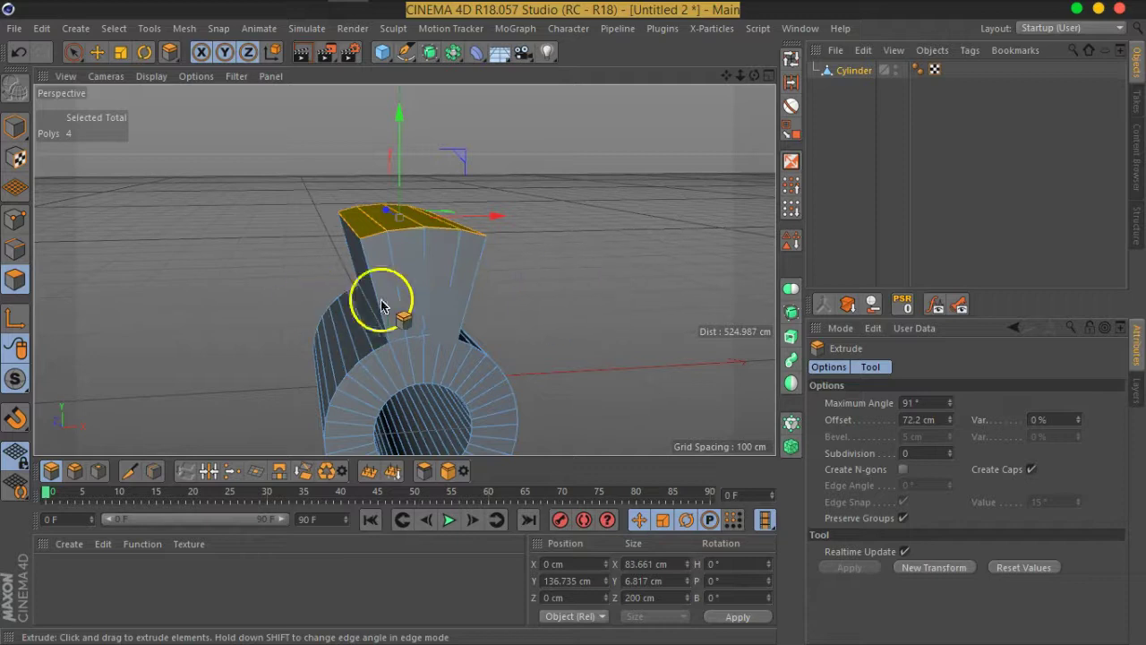
drag(418, 303, 327, 370)
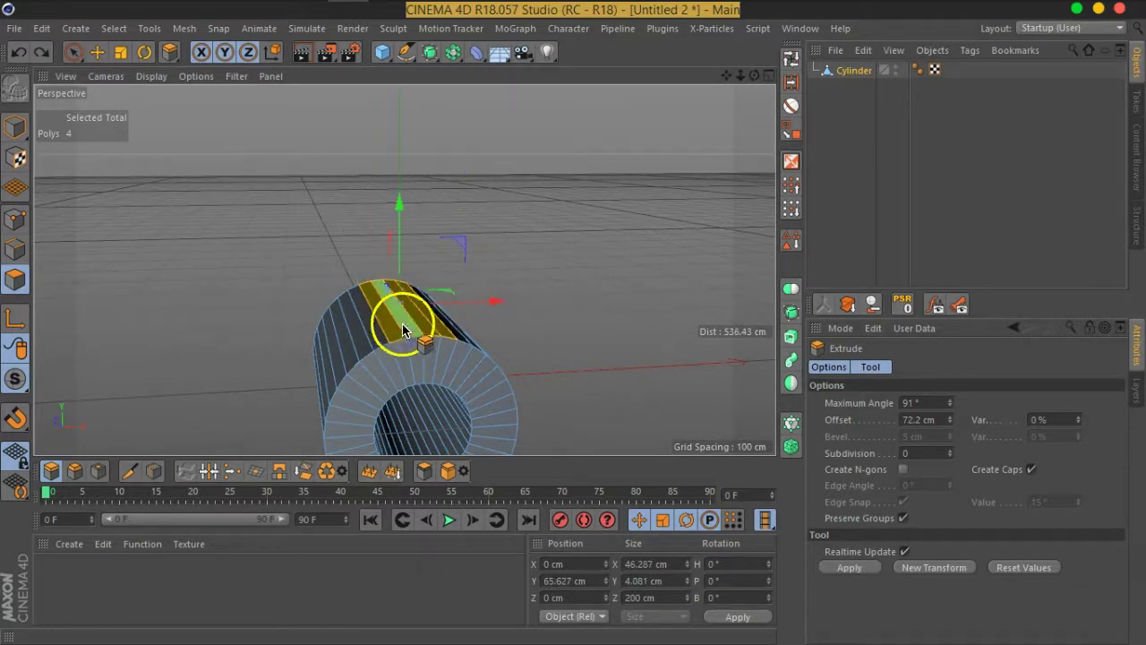
click(74, 52)
Step: Move the extruded polygons up along Y into a tall upright block
mouse_move(403, 313)
alt+mouse_down()
mouse_move(477, 338)
mouse_move(479, 309)
alt+mouse_up()
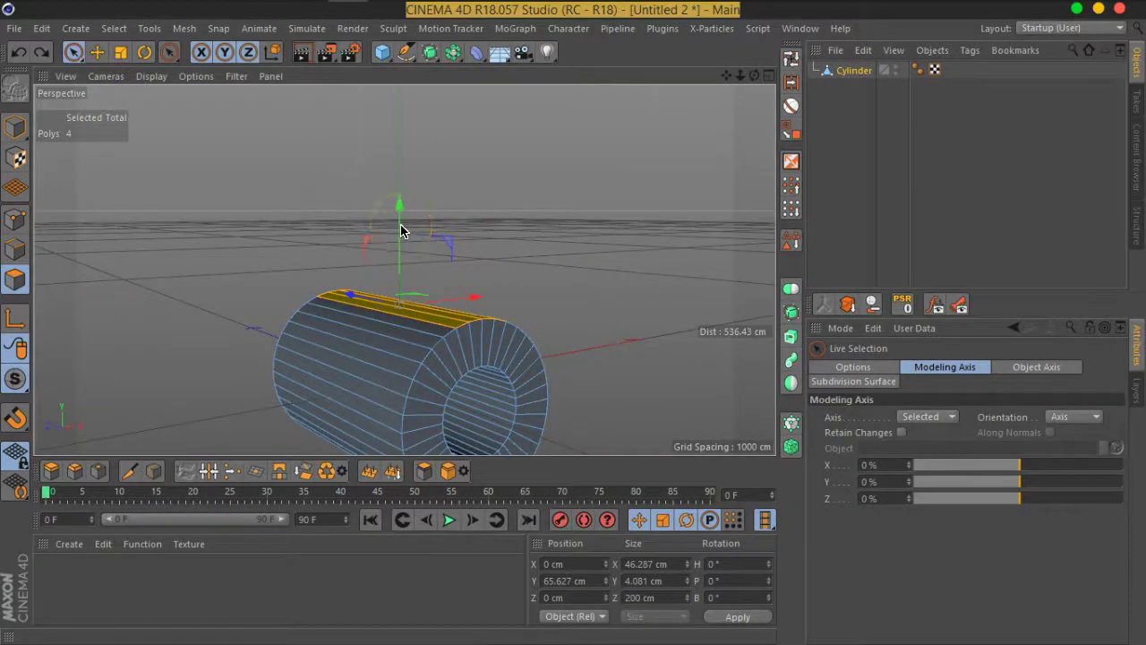
drag(400, 230, 413, 18)
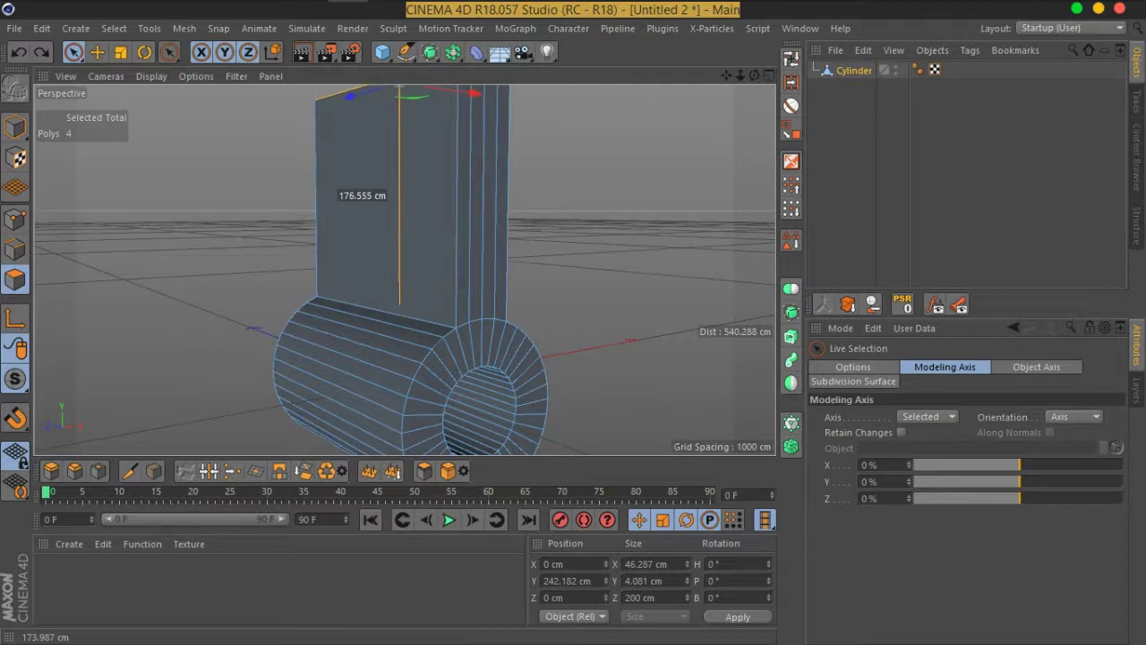
scroll(439, 179, down, 3)
mouse_move(520, 179)
alt+mouse_down()
mouse_move(441, 143)
mouse_move(415, 115)
mouse_move(478, 256)
mouse_move(317, 248)
mouse_move(410, 248)
mouse_move(512, 225)
mouse_move(594, 254)
mouse_move(448, 310)
mouse_move(465, 274)
mouse_move(447, 256)
mouse_move(456, 238)
mouse_move(444, 305)
mouse_move(427, 274)
mouse_move(537, 293)
alt+mouse_up()
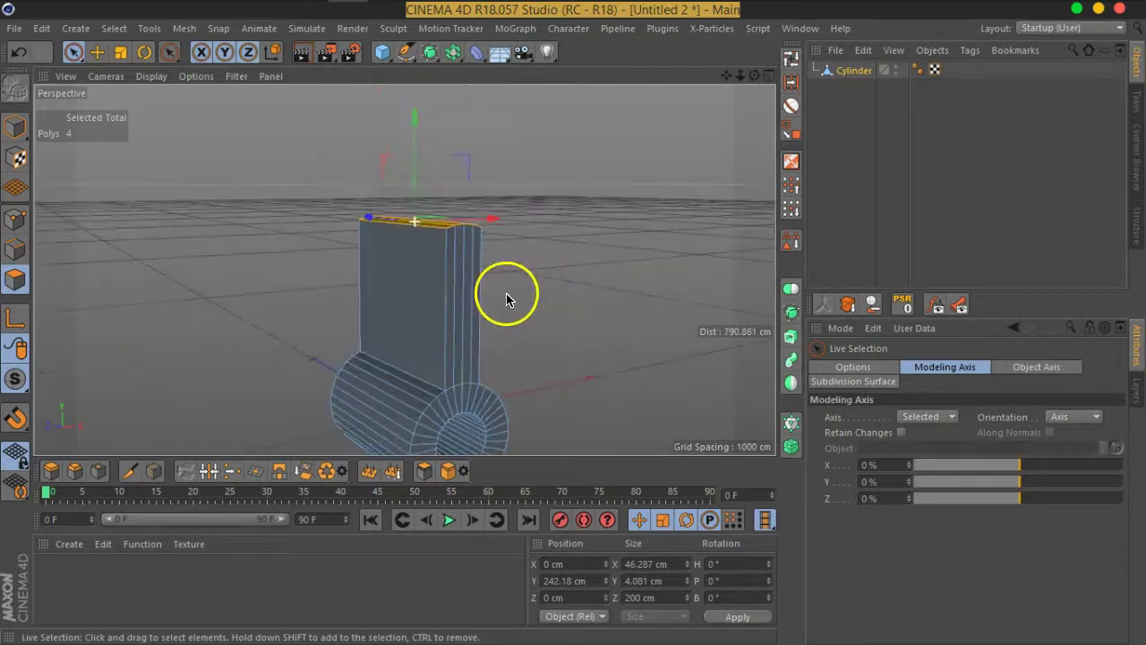
Step: Scale the block's top polygons to 0 cm in Y, leaving a flat 46.287 × 200 cm face
click(120, 51)
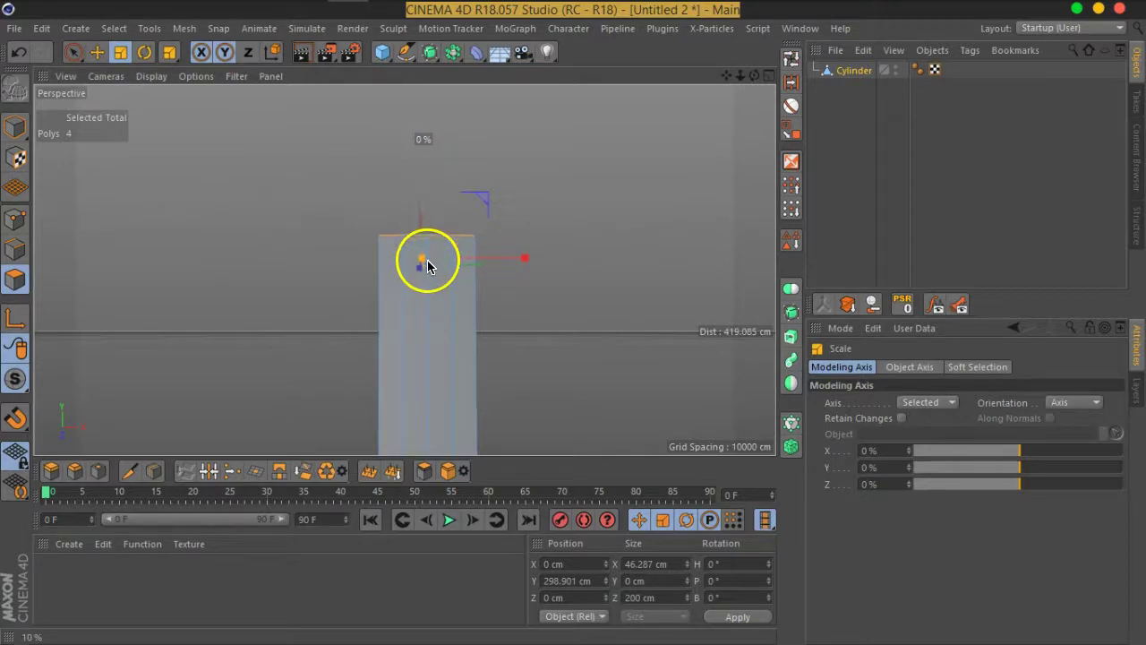
mouse_move(619, 309)
alt+mouse_down()
mouse_move(597, 337)
mouse_move(376, 272)
mouse_move(606, 322)
mouse_move(395, 321)
mouse_move(409, 217)
mouse_move(389, 113)
mouse_move(395, 121)
alt+mouse_up()
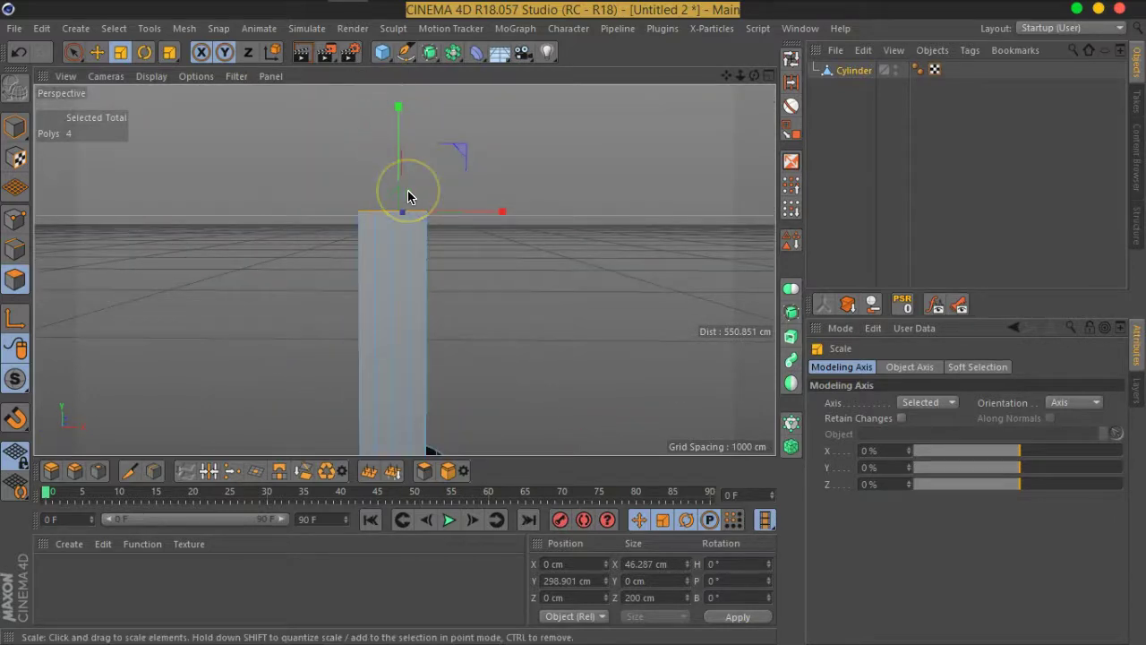
drag(409, 113, 398, 112)
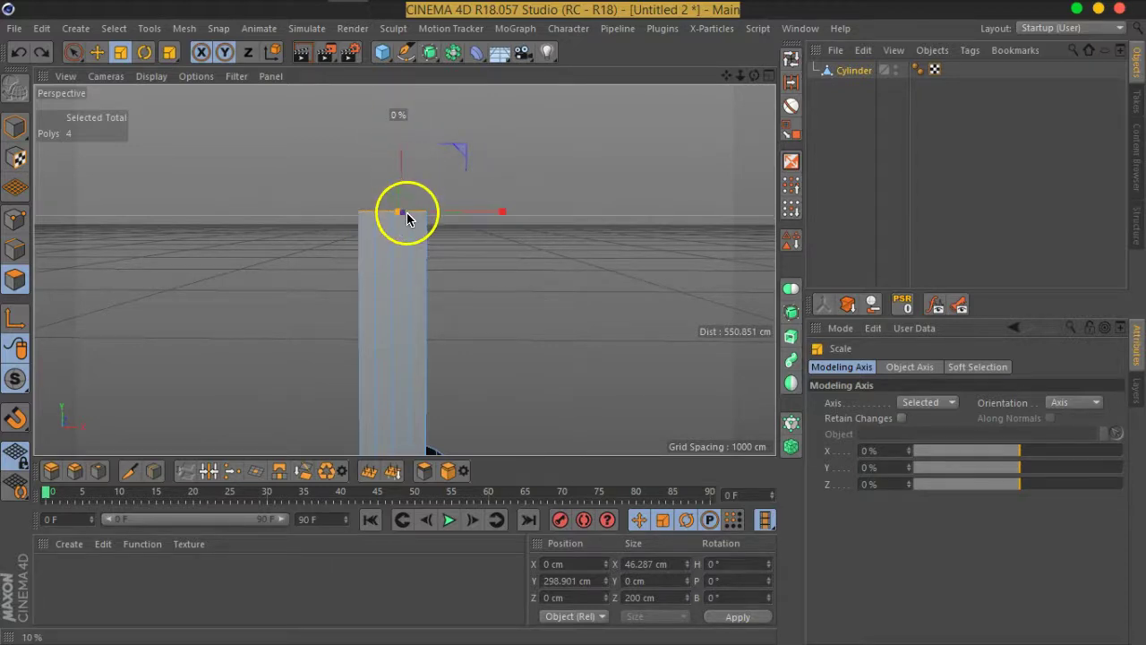
mouse_move(588, 259)
alt+mouse_down()
mouse_move(532, 312)
mouse_move(482, 251)
mouse_move(525, 251)
mouse_move(389, 242)
mouse_move(507, 225)
mouse_move(425, 231)
mouse_move(439, 225)
mouse_move(427, 215)
mouse_move(391, 218)
mouse_move(410, 235)
mouse_move(519, 223)
mouse_move(499, 200)
mouse_move(528, 204)
alt+mouse_up()
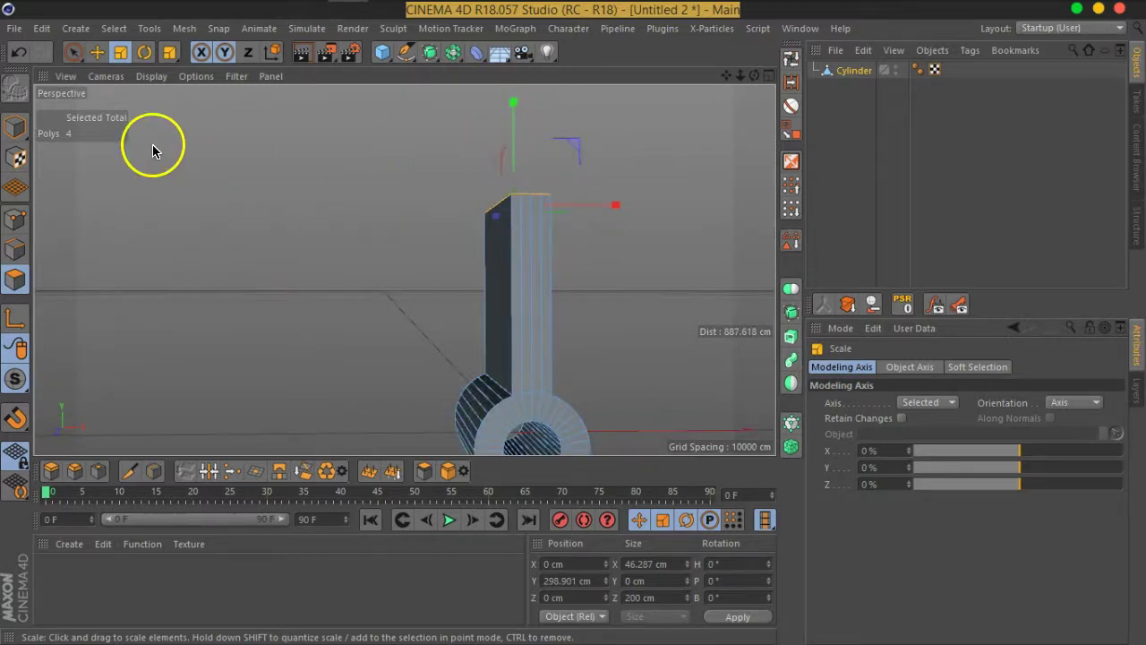
Step: Try tilting the block's top polygons with Rotate, then undo so the arm stays upright
click(144, 51)
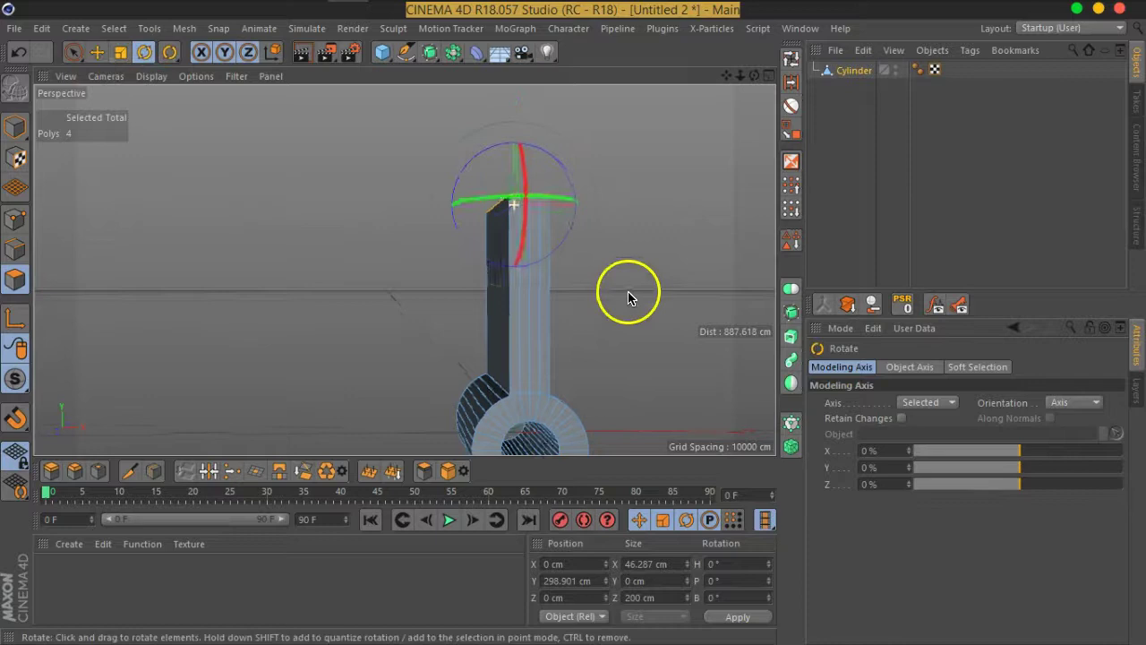
drag(460, 167, 471, 215)
key(ctrl+z)
mouse_move(639, 309)
alt+mouse_down()
mouse_move(513, 291)
mouse_move(678, 286)
mouse_move(615, 297)
alt+mouse_up()
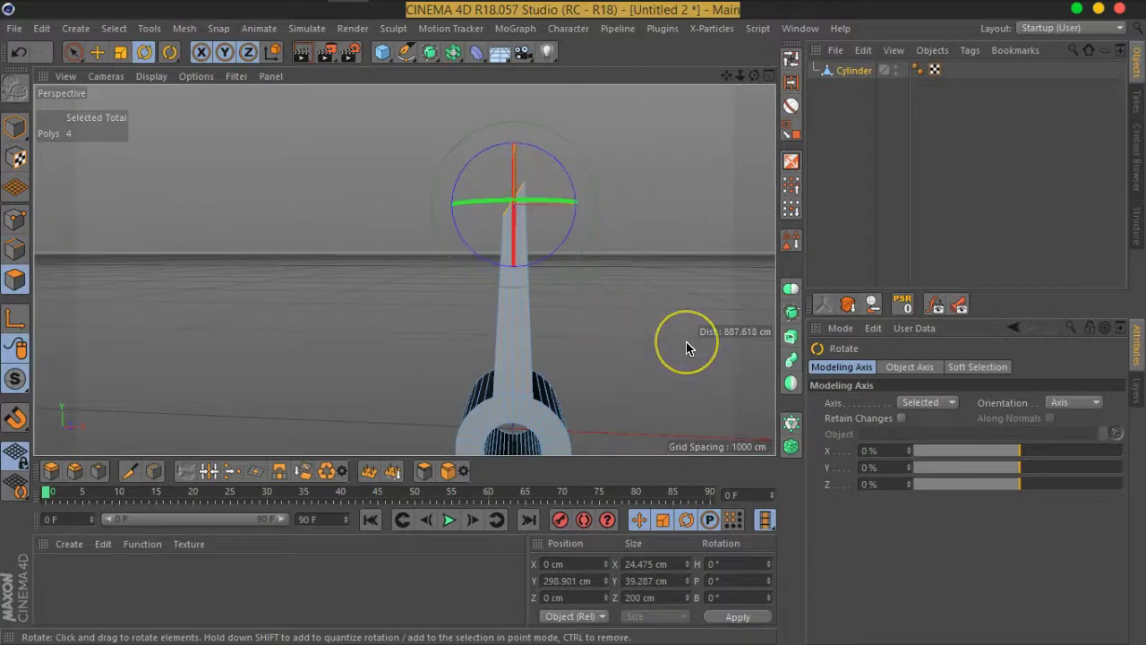
key(ctrl+z)
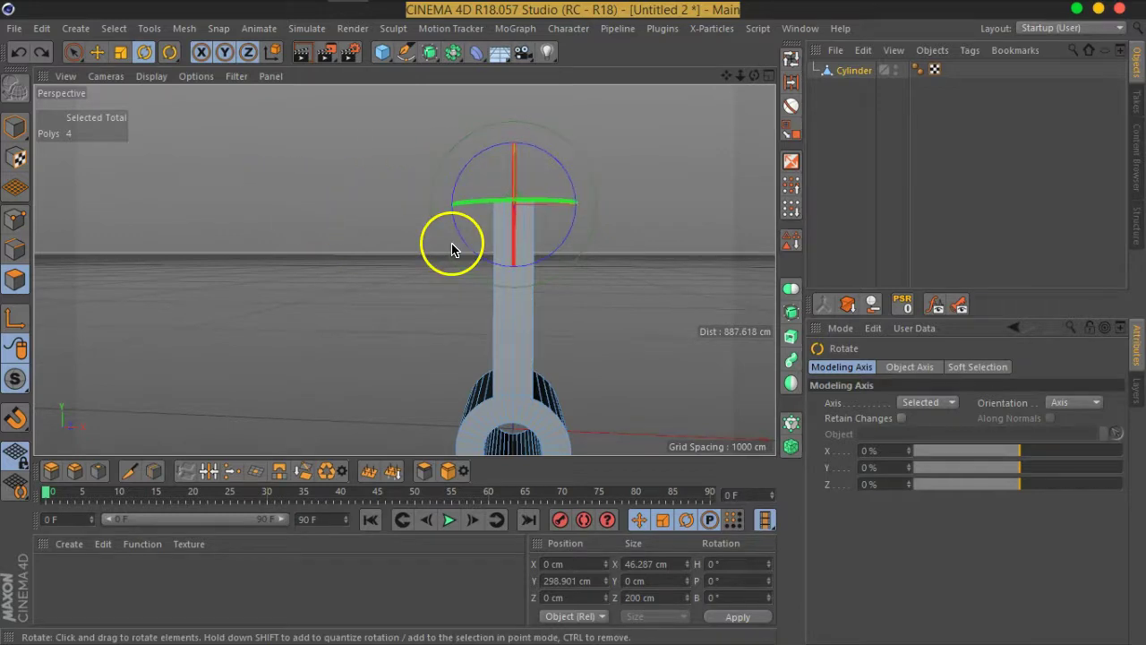
alt+drag(594, 277, 558, 276)
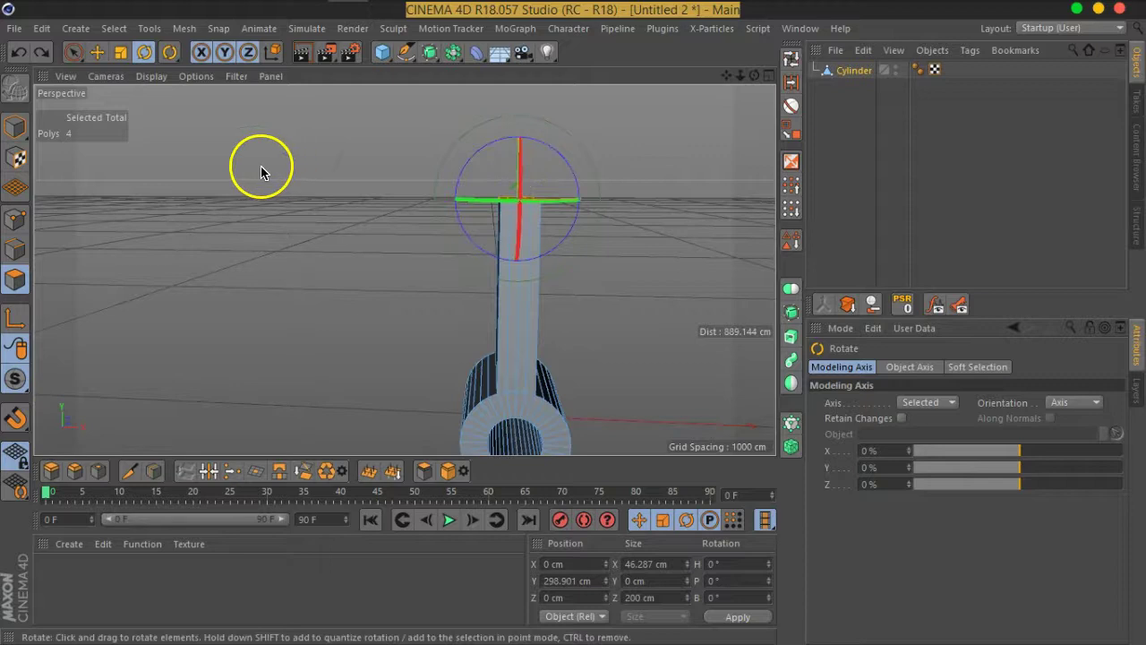
drag(475, 146, 473, 197)
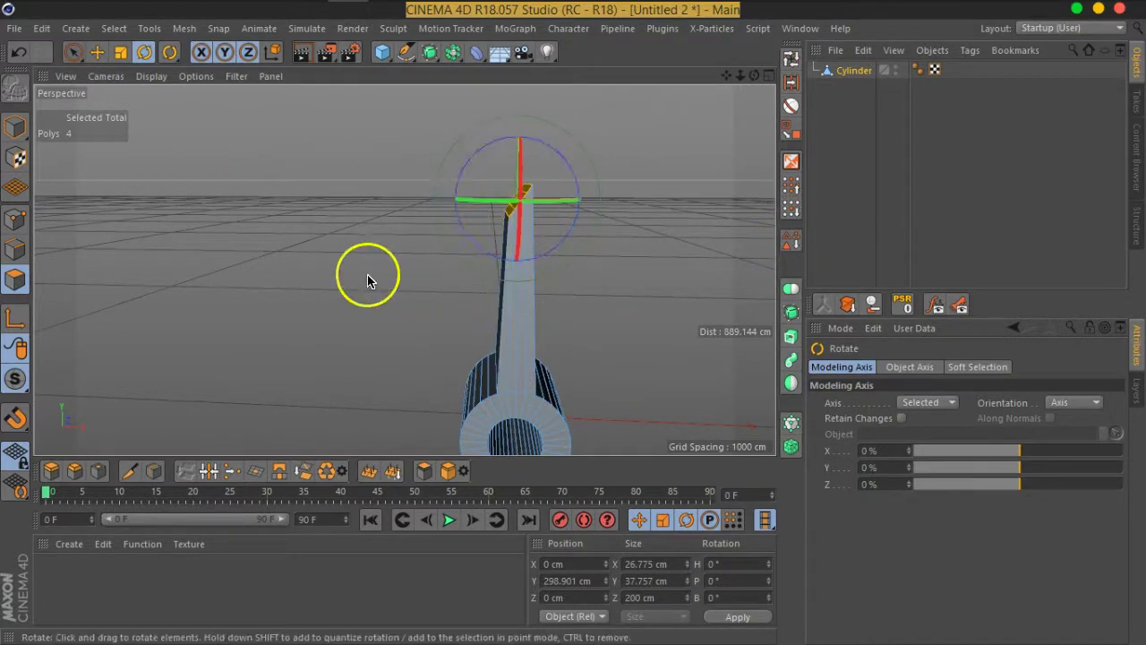
key(ctrl+z)
click(495, 291)
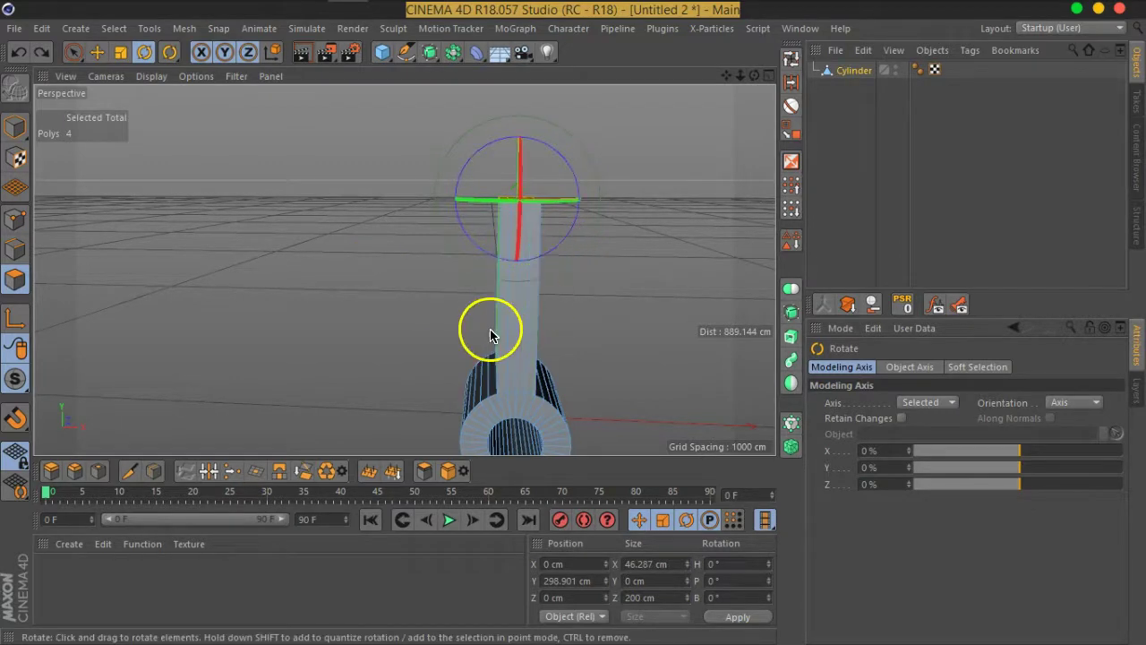
mouse_move(566, 327)
alt+mouse_down()
mouse_move(573, 289)
mouse_move(520, 230)
mouse_move(612, 248)
mouse_move(495, 319)
alt+mouse_up()
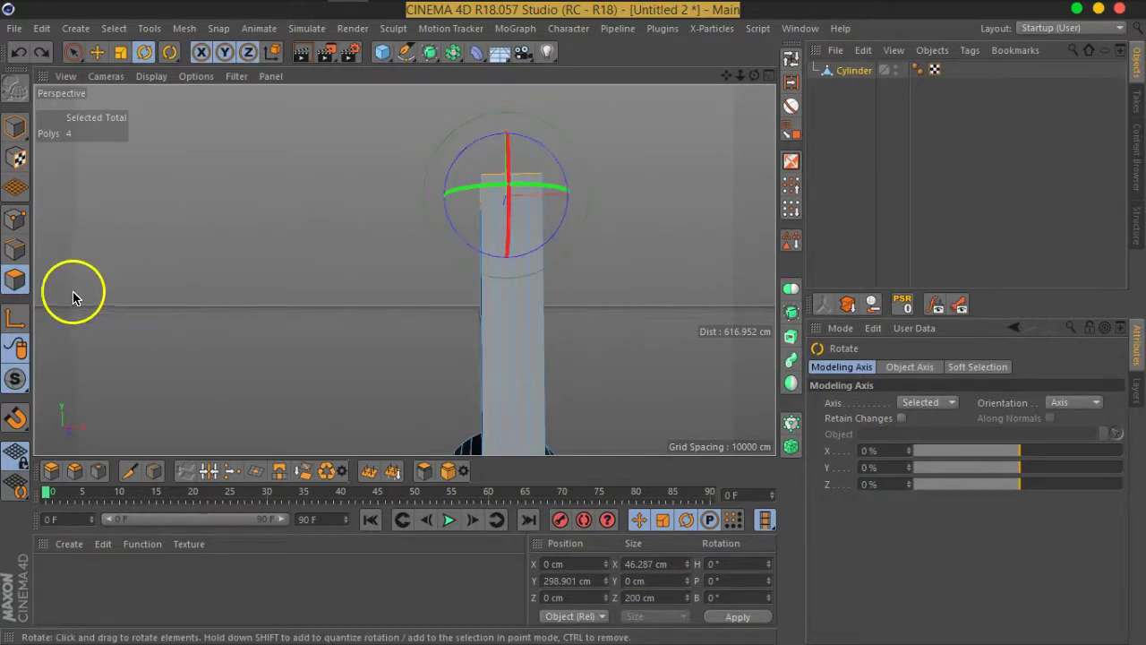
Step: Switch to Edge mode and go to the four-view layout, then enlarge the Front view
click(14, 259)
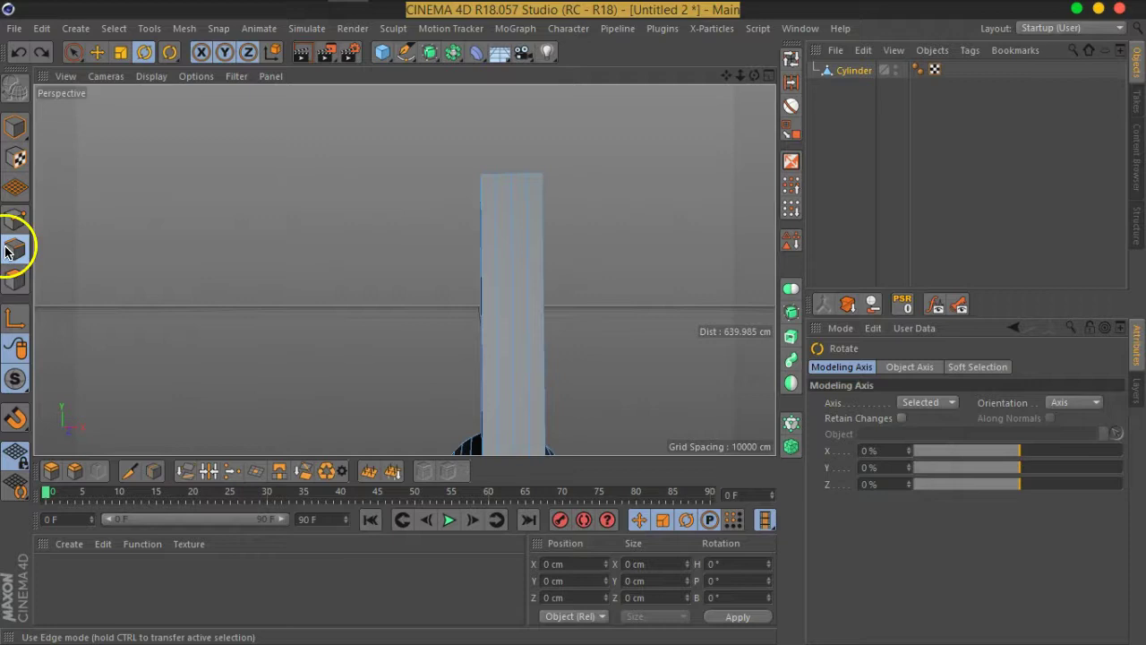
click(770, 77)
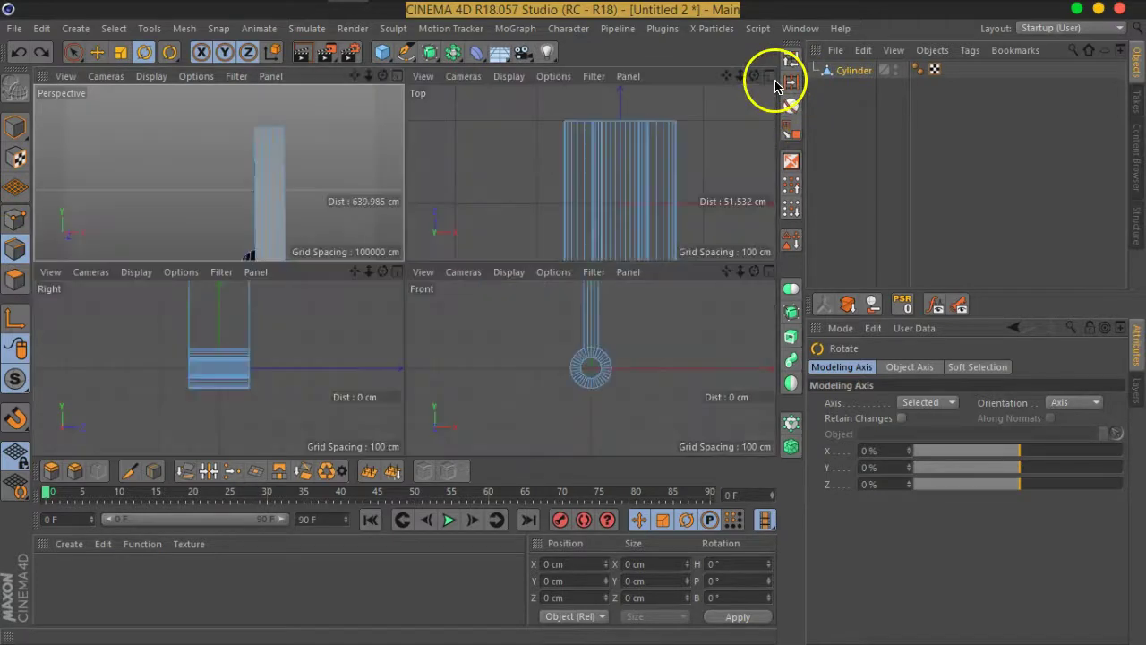
click(769, 271)
Step: Enlarge the Perspective view and orbit to an elevated angle on the arm
scroll(456, 238, up, 3)
scroll(456, 238, up, 3)
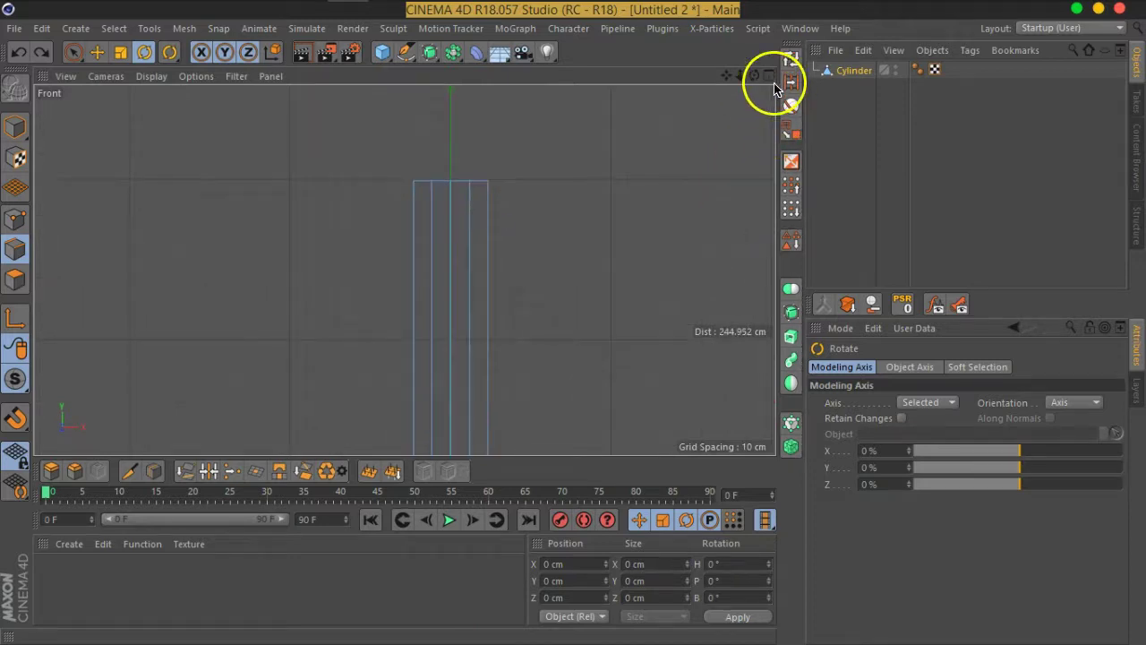
click(770, 77)
click(400, 77)
mouse_move(412, 208)
alt+mouse_down()
mouse_move(452, 251)
mouse_move(501, 190)
alt+mouse_up()
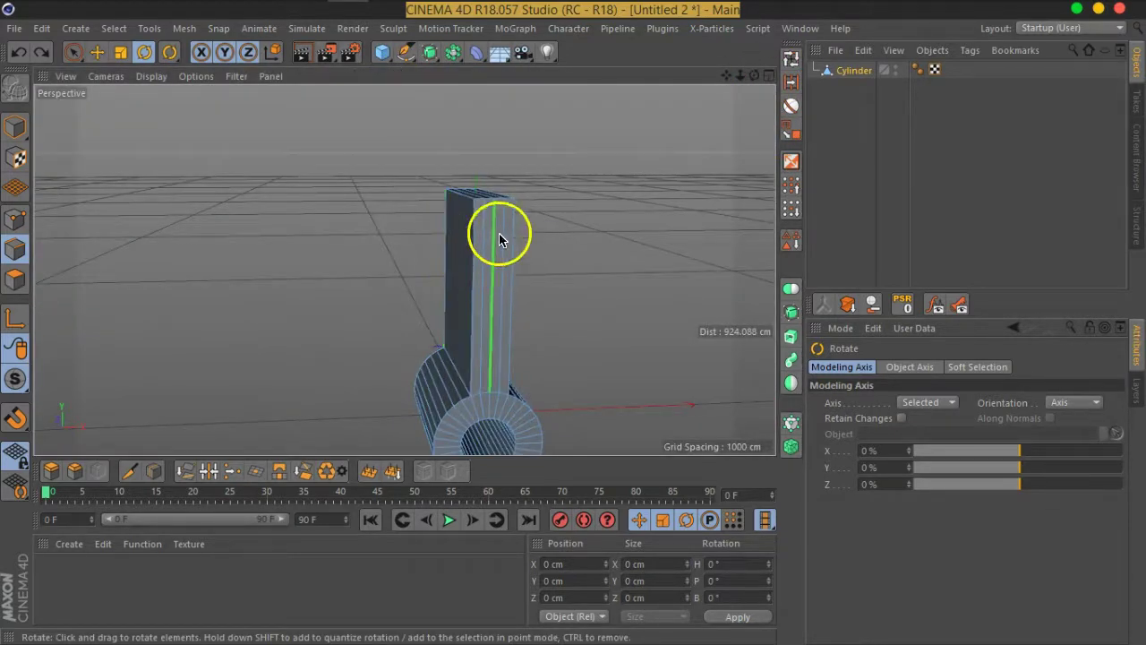
Step: Cycle through Top, Right, Front and Perspective views with F2–F4 and F1, ending in Front
key(F2)
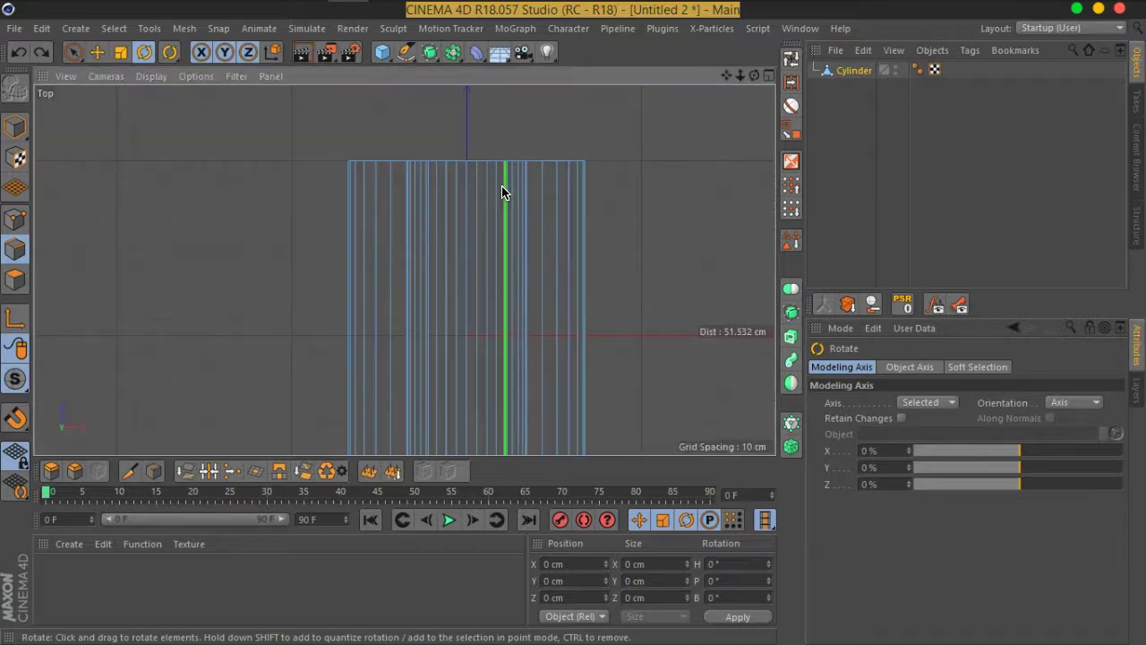
key(F3)
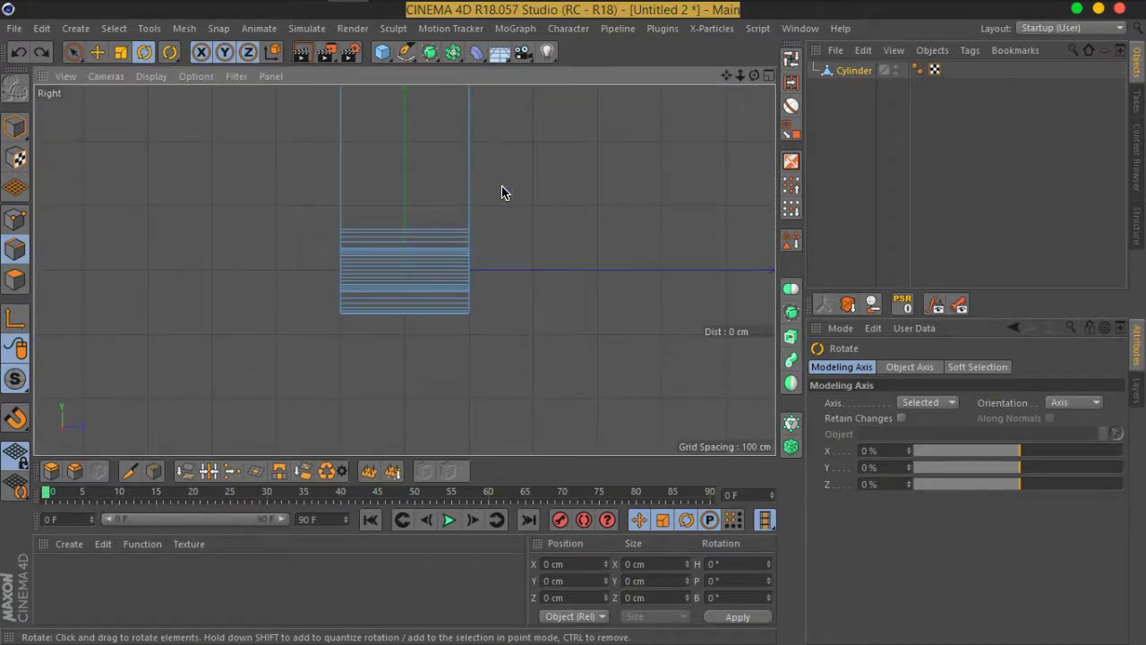
key(F4)
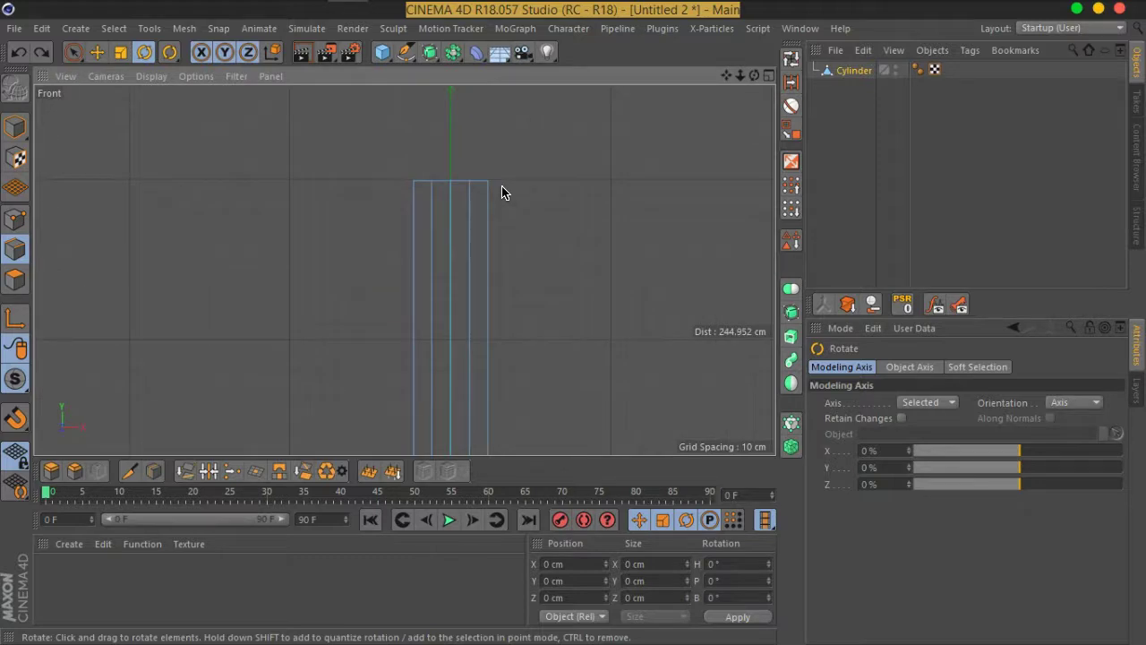
key(F1)
key(F2)
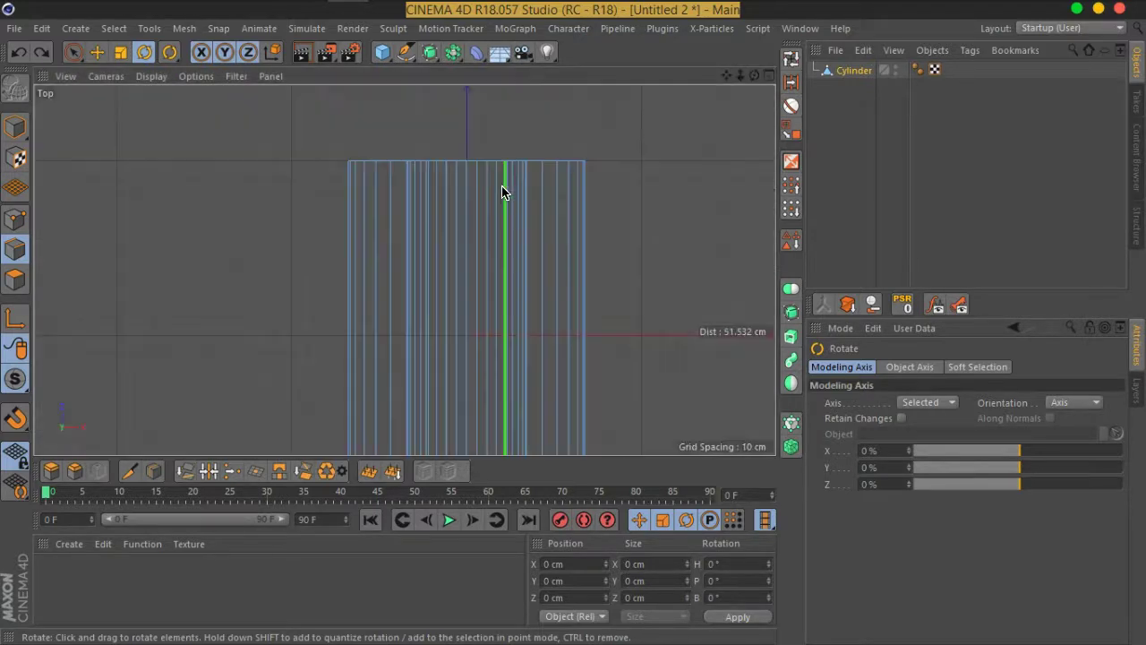
key(F3)
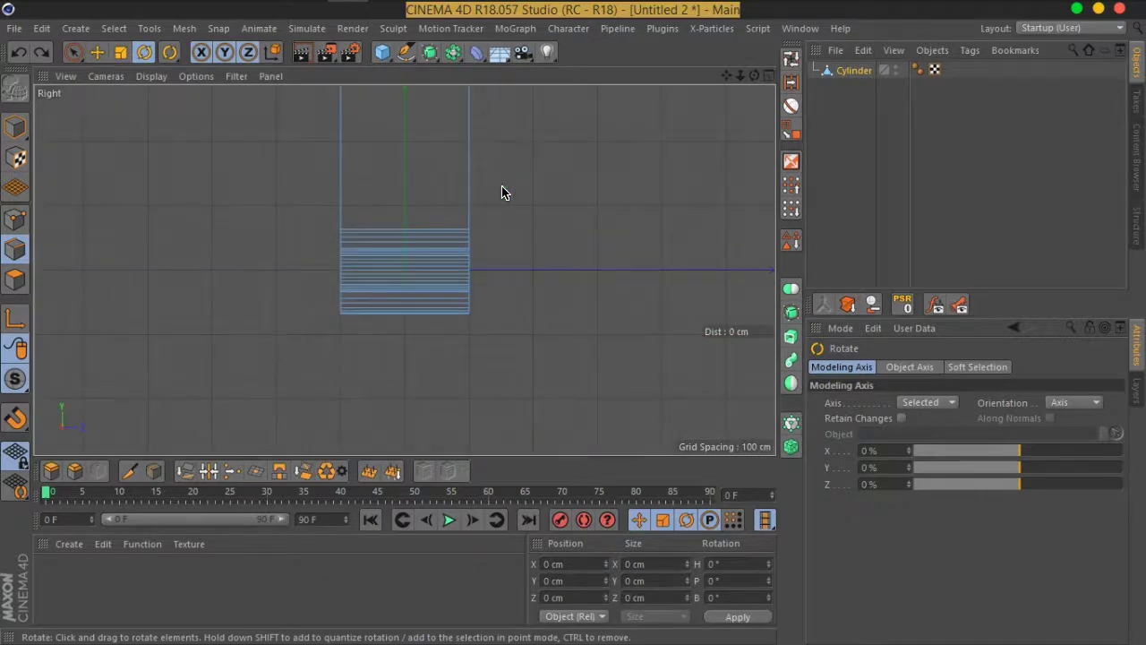
key(F4)
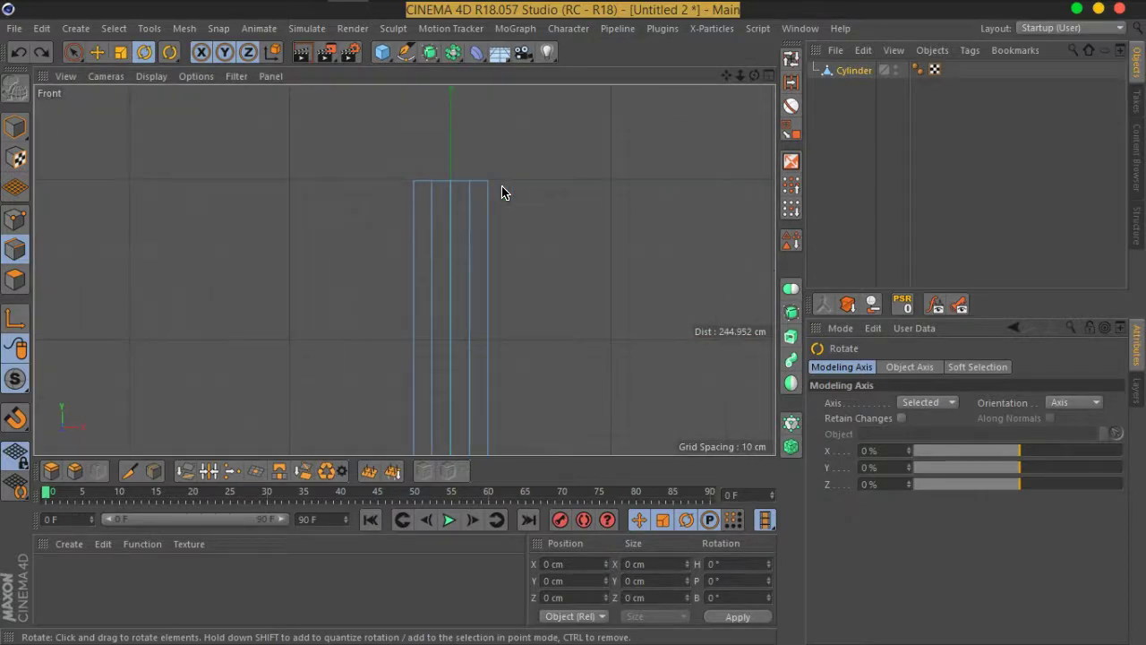
scroll(625, 268, down, 3)
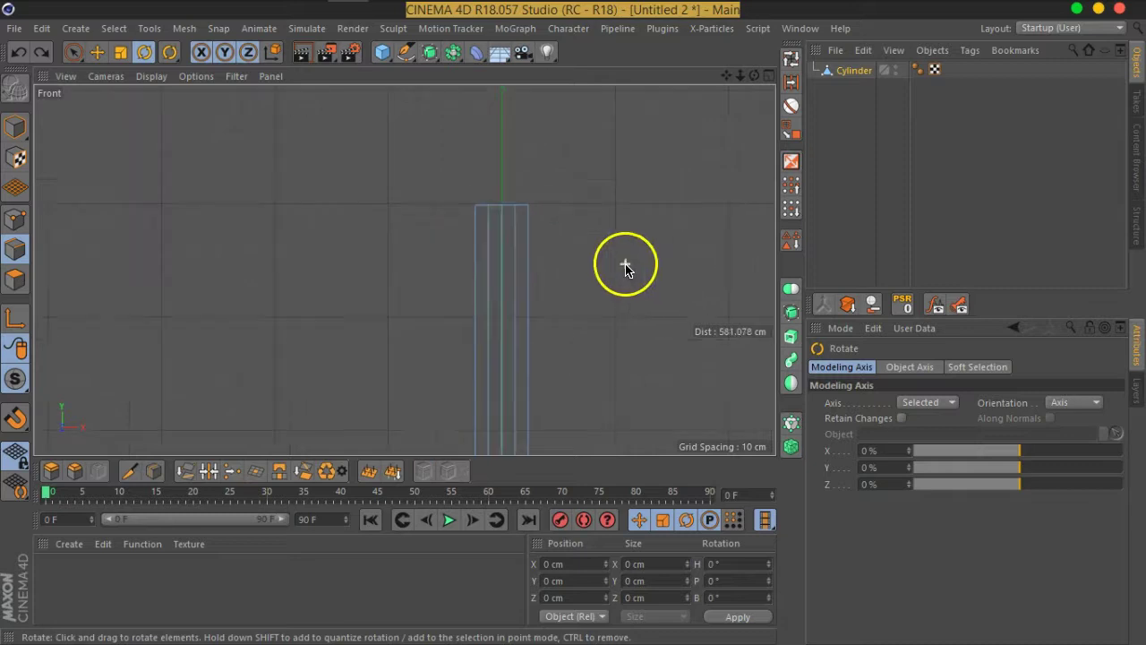
scroll(573, 322, up, 2)
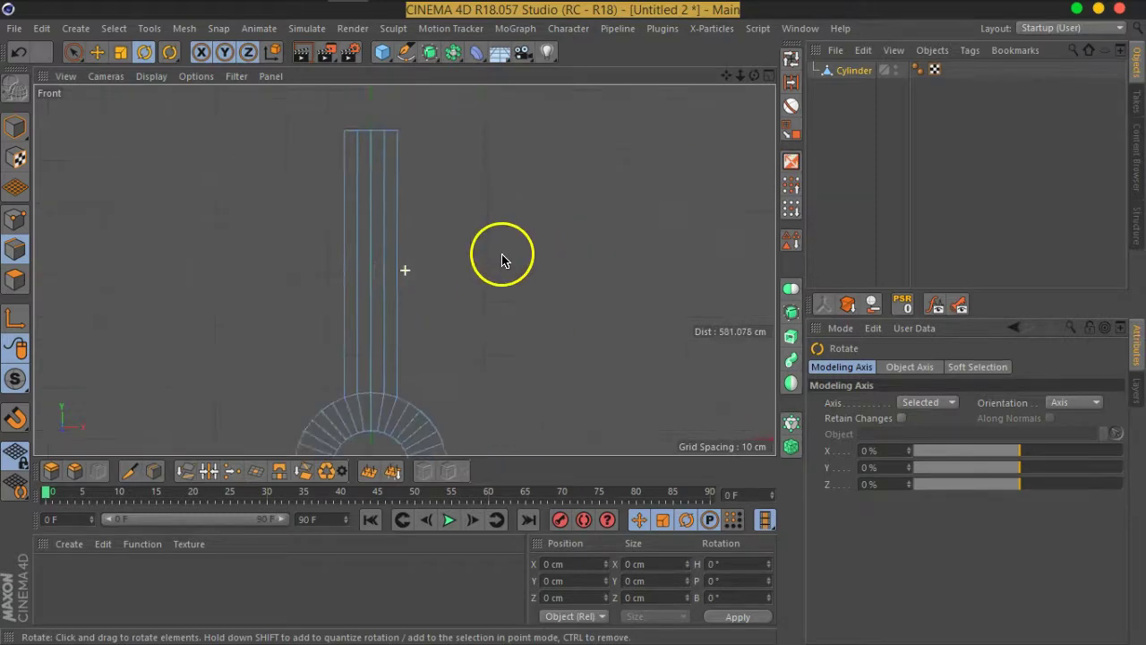
Step: Turn on selected point, edge and polygon counts in the Front viewport's HUD, testing with an edge selection
click(843, 327)
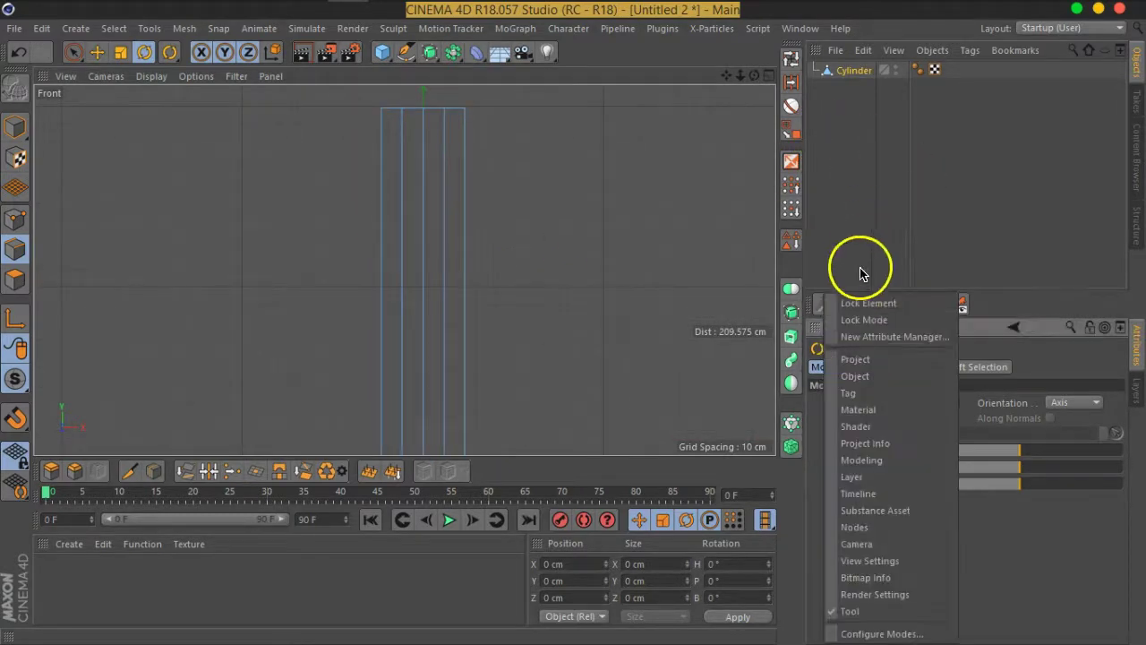
click(869, 561)
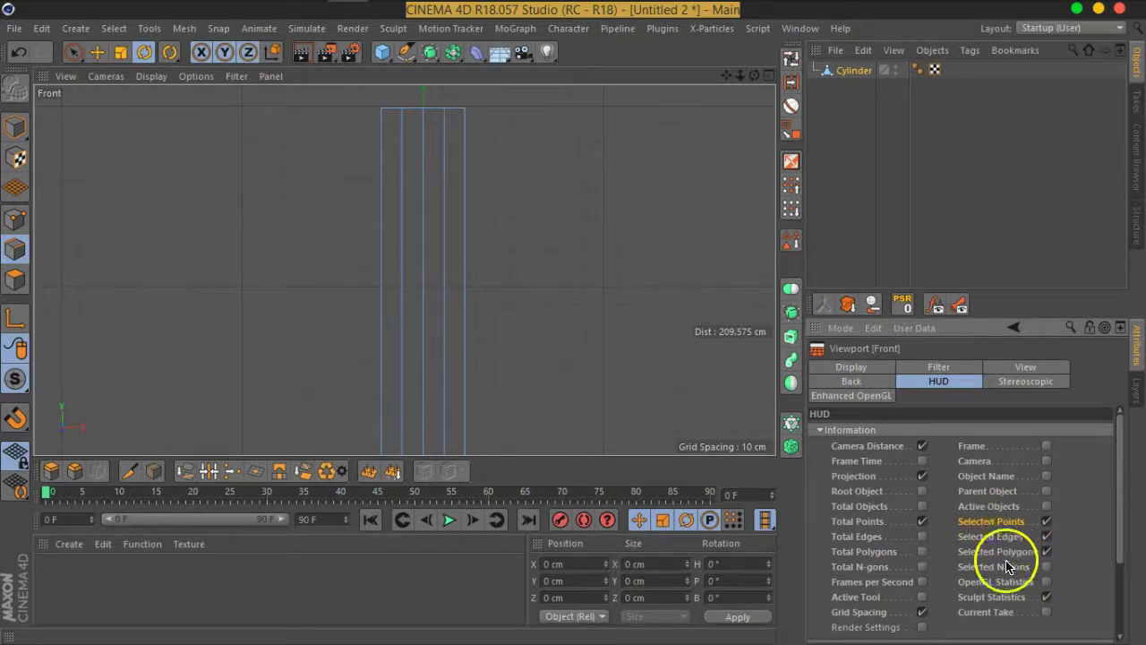
click(475, 278)
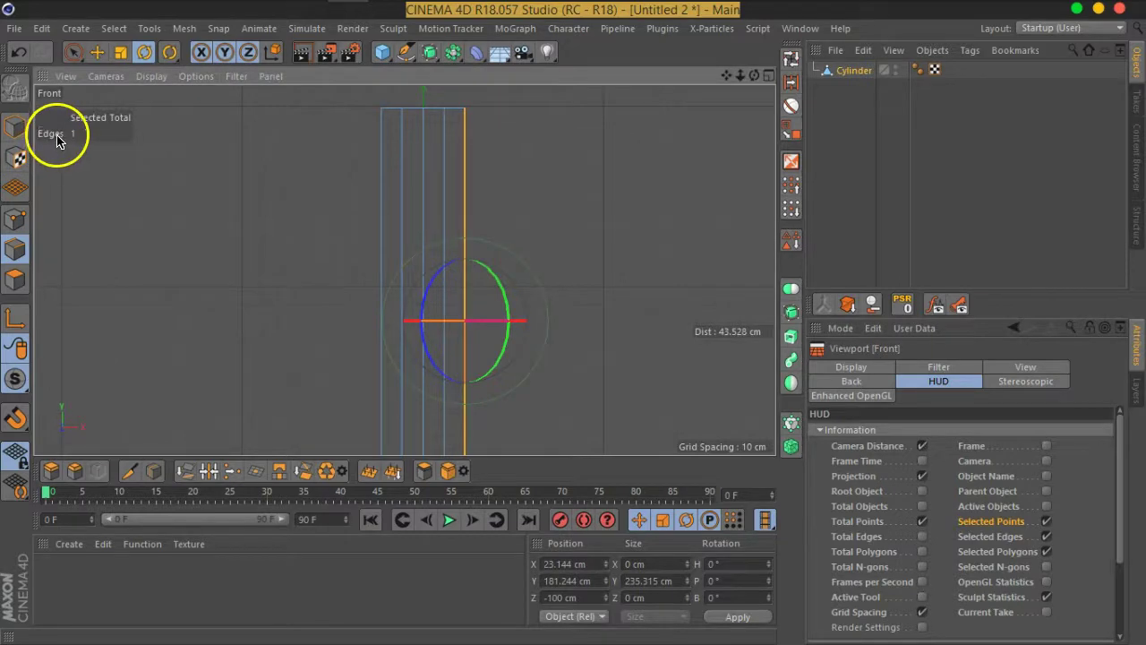
click(135, 184)
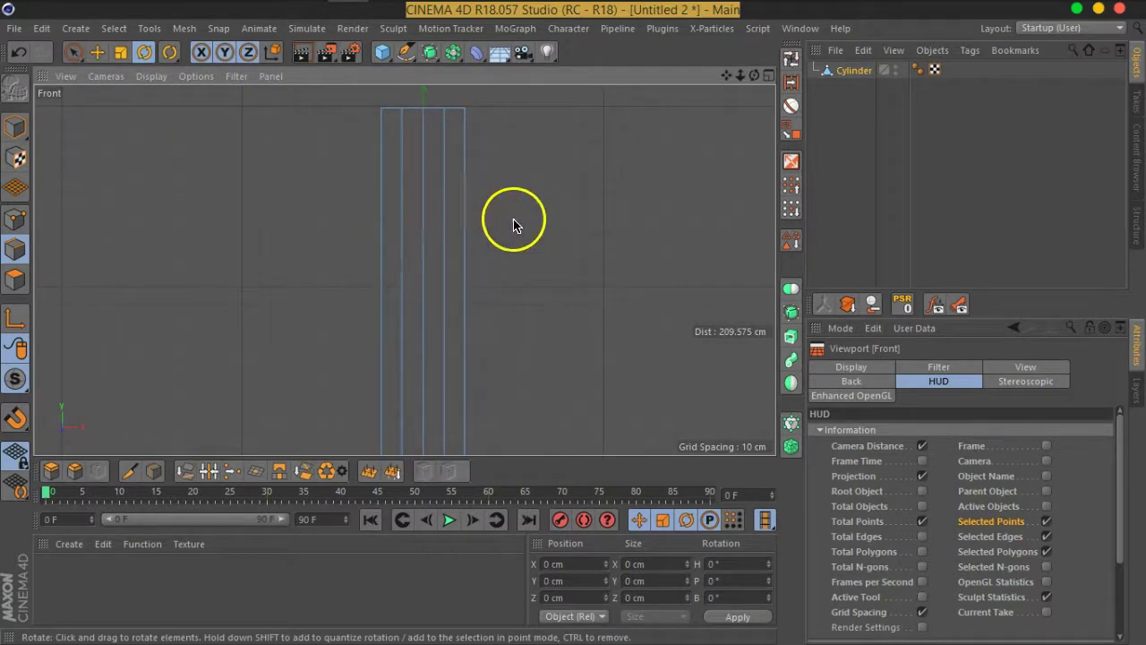
Step: Try a vertical Plane Cut line along the arm's edge
right_click(496, 190)
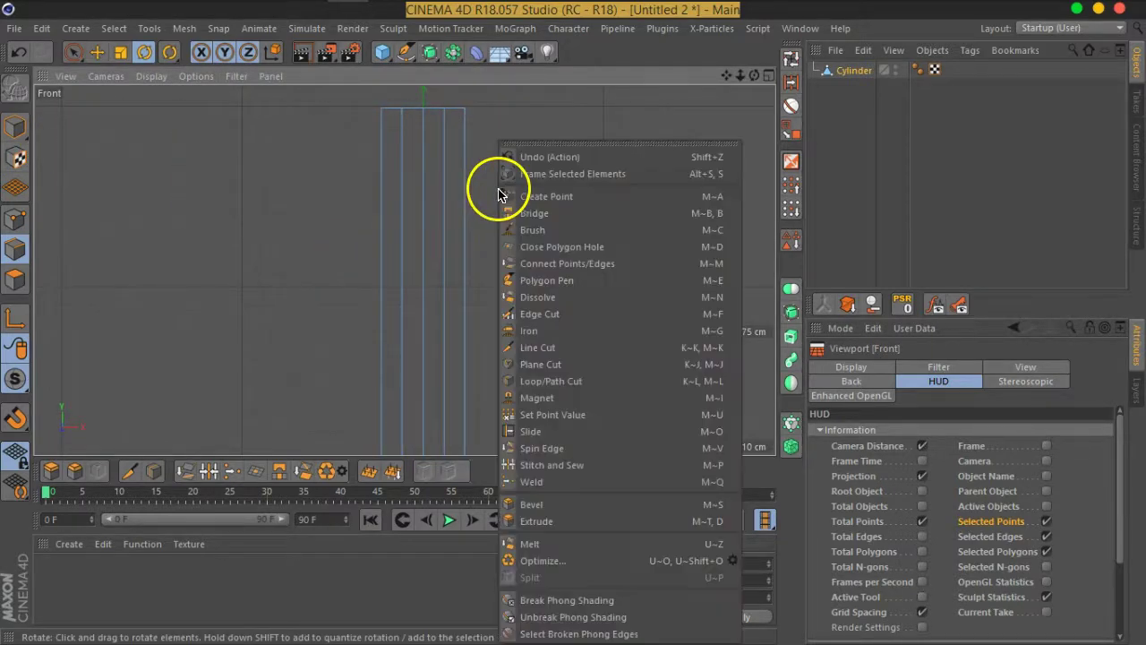
click(552, 365)
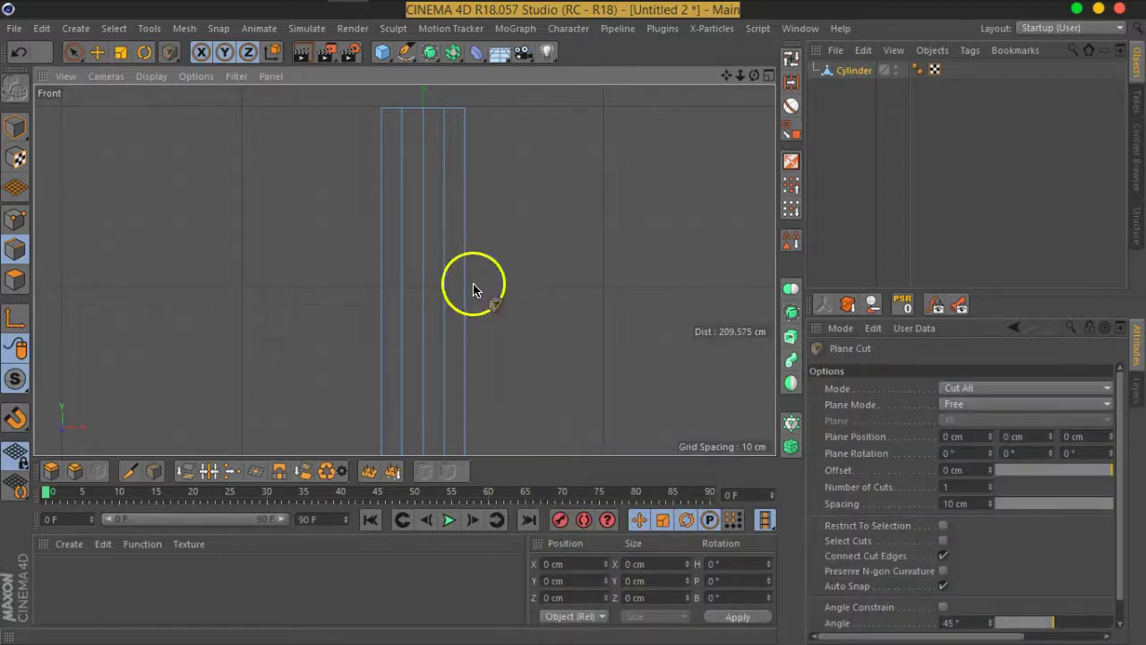
drag(445, 109, 449, 315)
scroll(501, 384, down, 3)
scroll(488, 307, down, 1)
scroll(445, 314, up, 3)
Step: Switch to Loop/Path Cut and position the loop preview on the arm's upper part
right_click(445, 314)
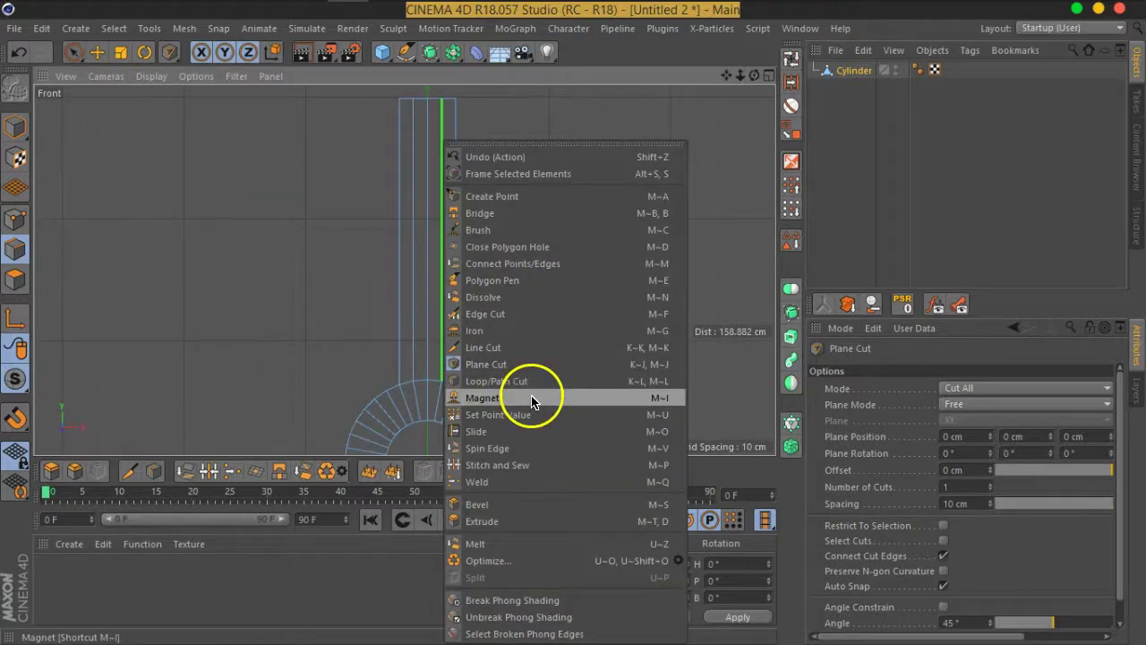
click(531, 380)
alt+middle_drag(538, 358, 583, 294)
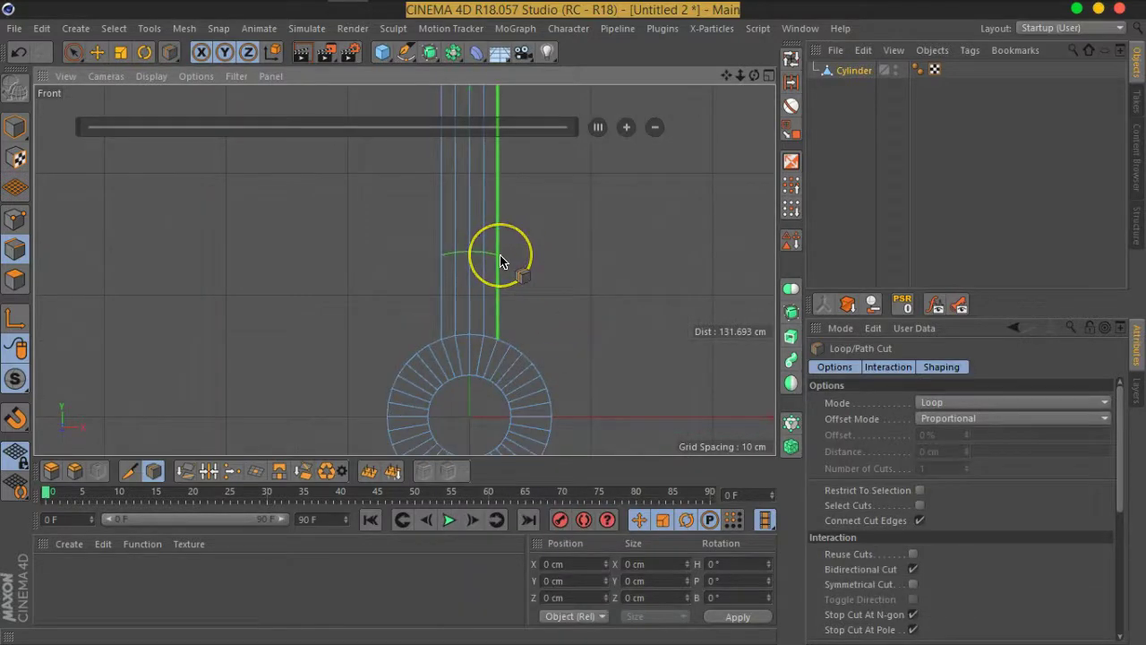
drag(500, 260, 452, 256)
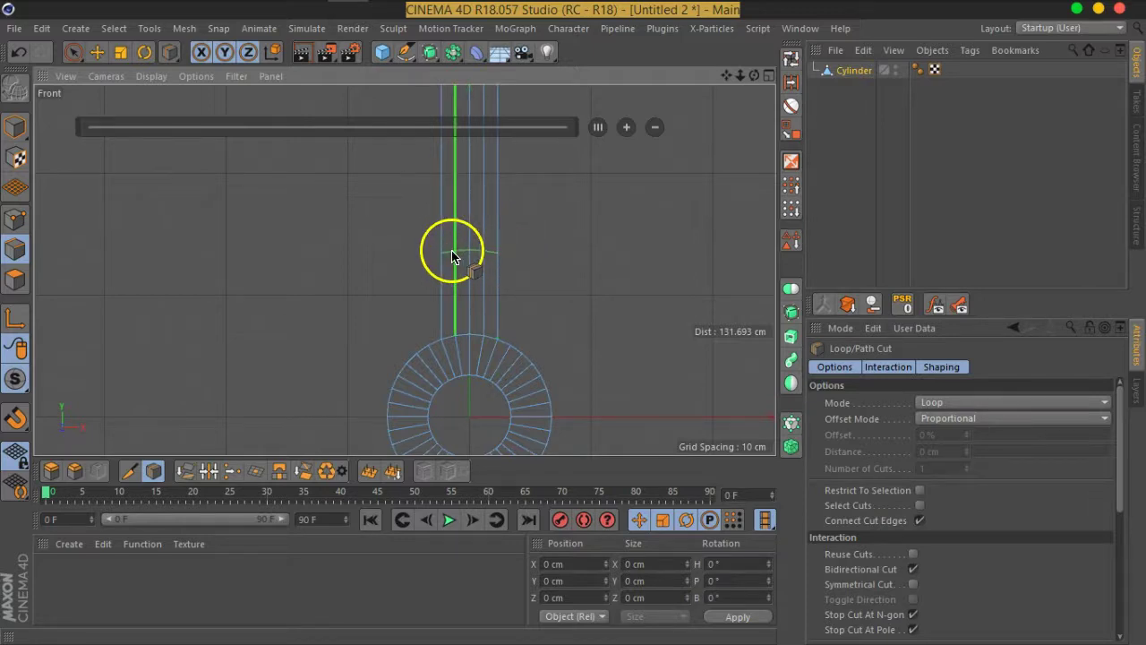
mouse_move(452, 256)
mouse_down()
mouse_move(472, 339)
mouse_move(462, 269)
mouse_move(502, 204)
mouse_up()
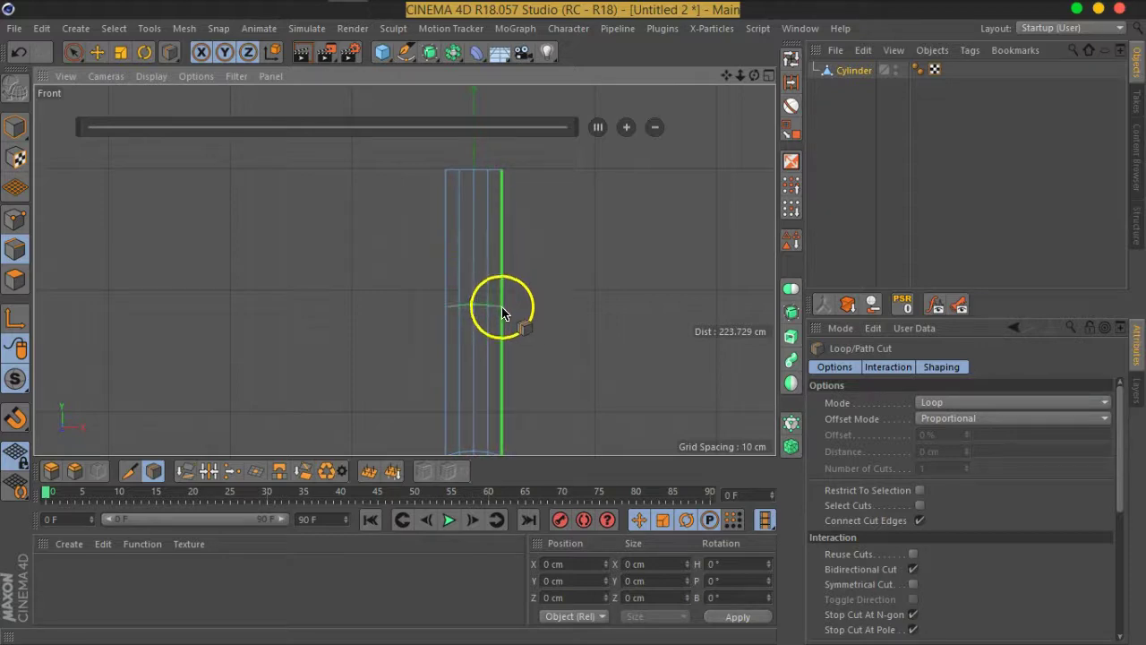
Step: Slide the loop-cut preview down and back up, settling it near the cylinder arm's top
alt+drag(505, 321, 516, 250)
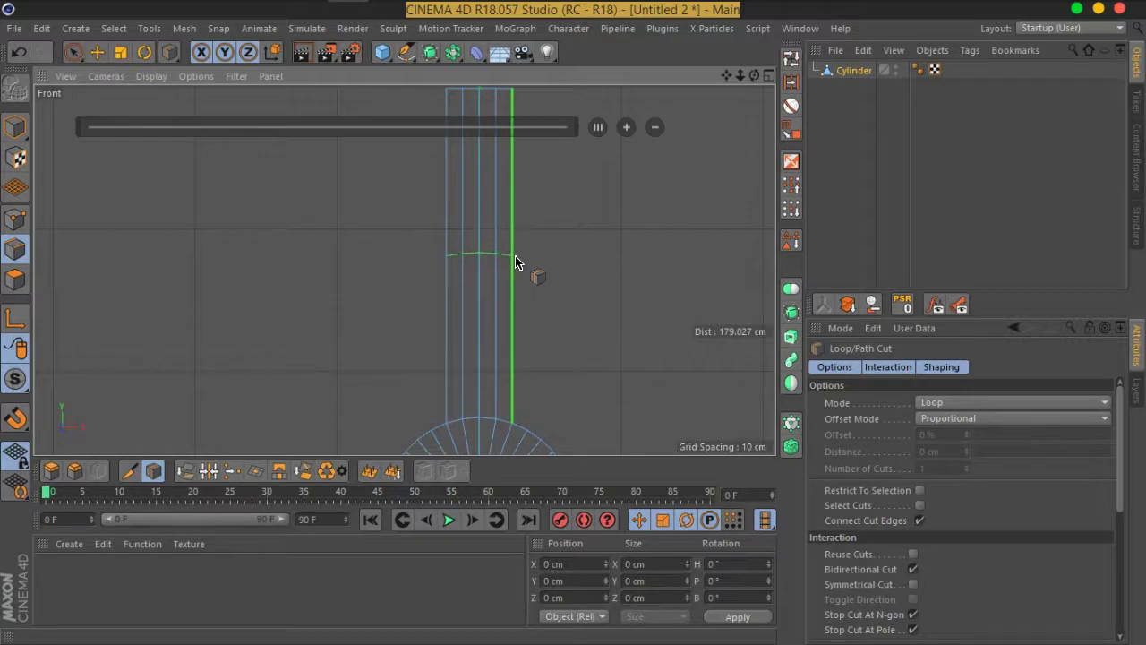
drag(515, 260, 510, 413)
drag(510, 412, 518, 215)
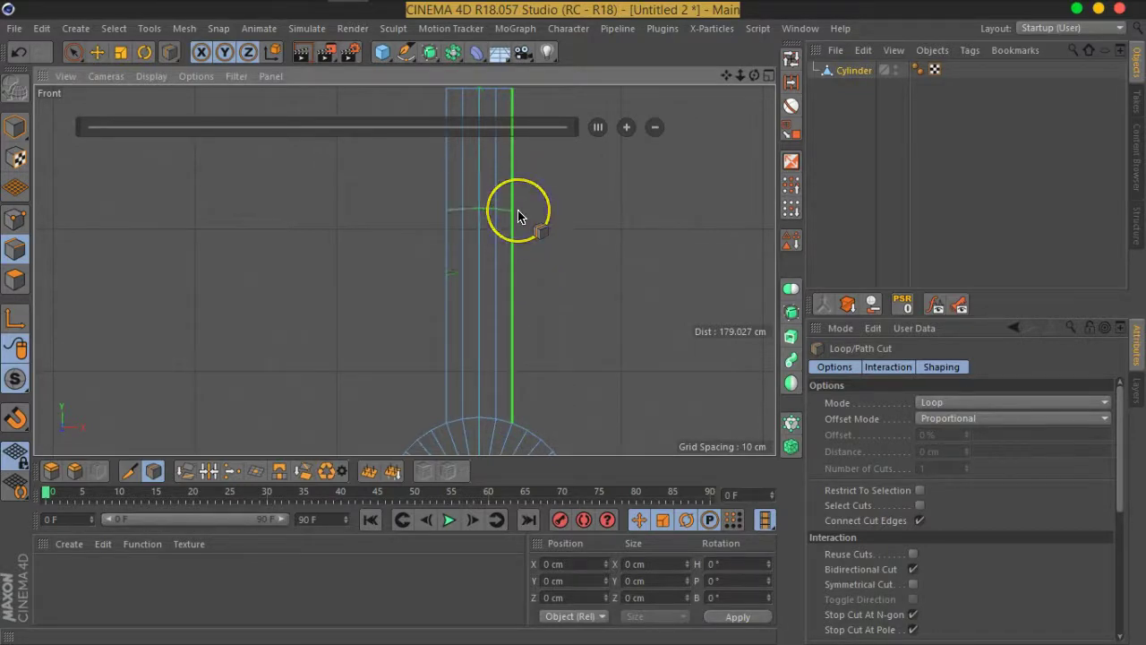
middle_drag(518, 215, 532, 307)
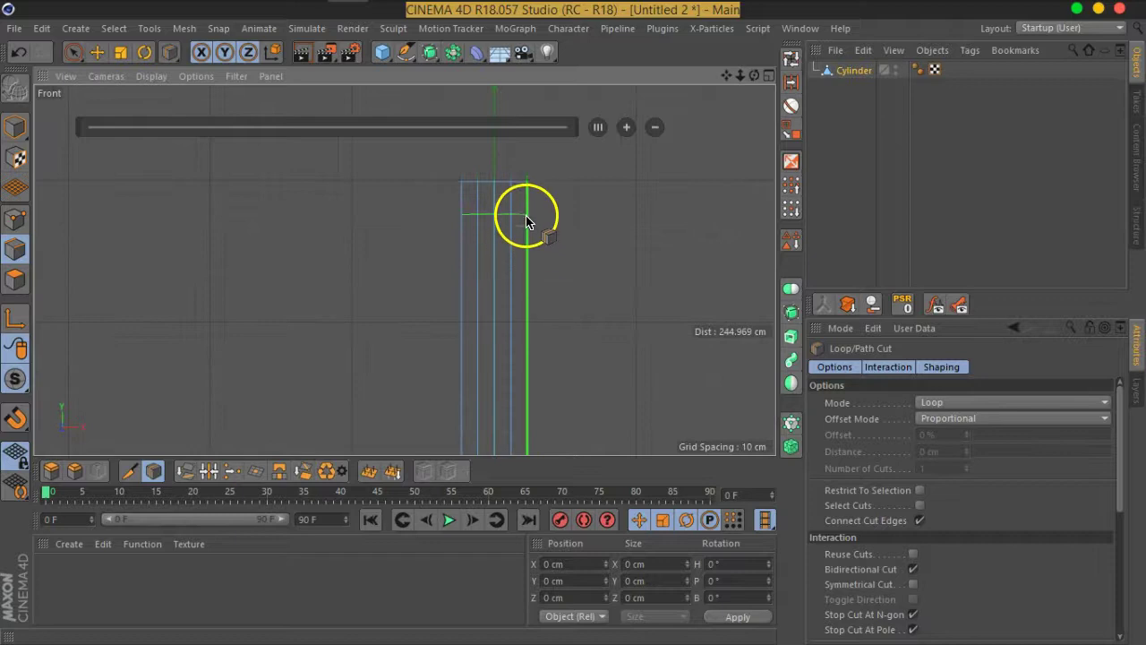
drag(526, 221, 531, 220)
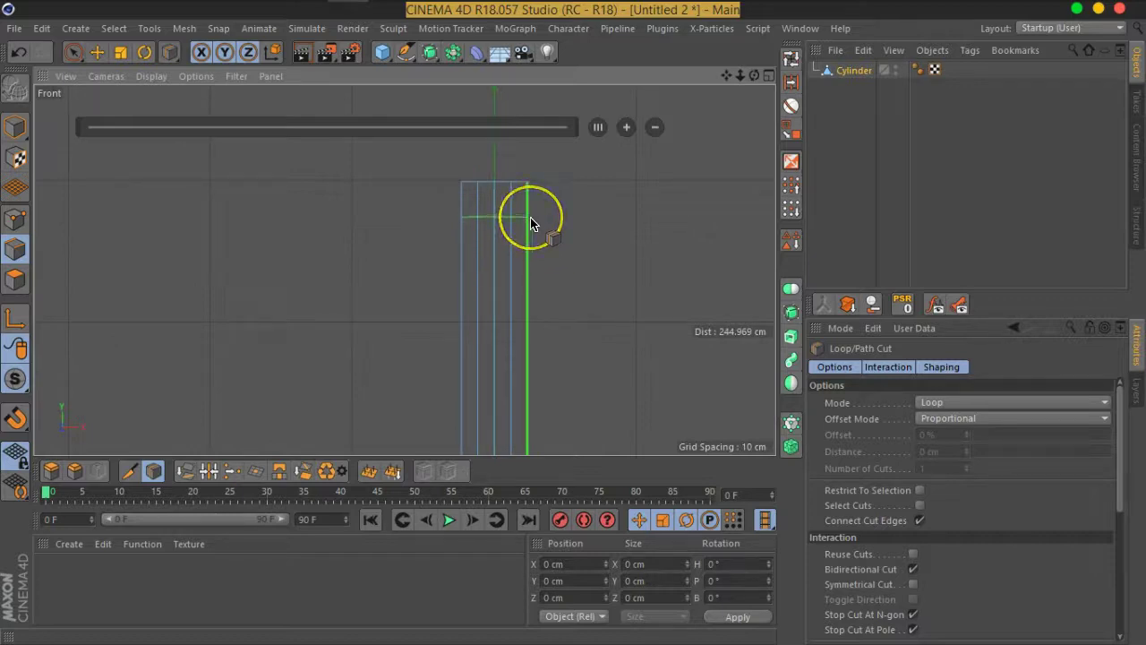
click(398, 232)
click(504, 225)
drag(500, 237, 500, 242)
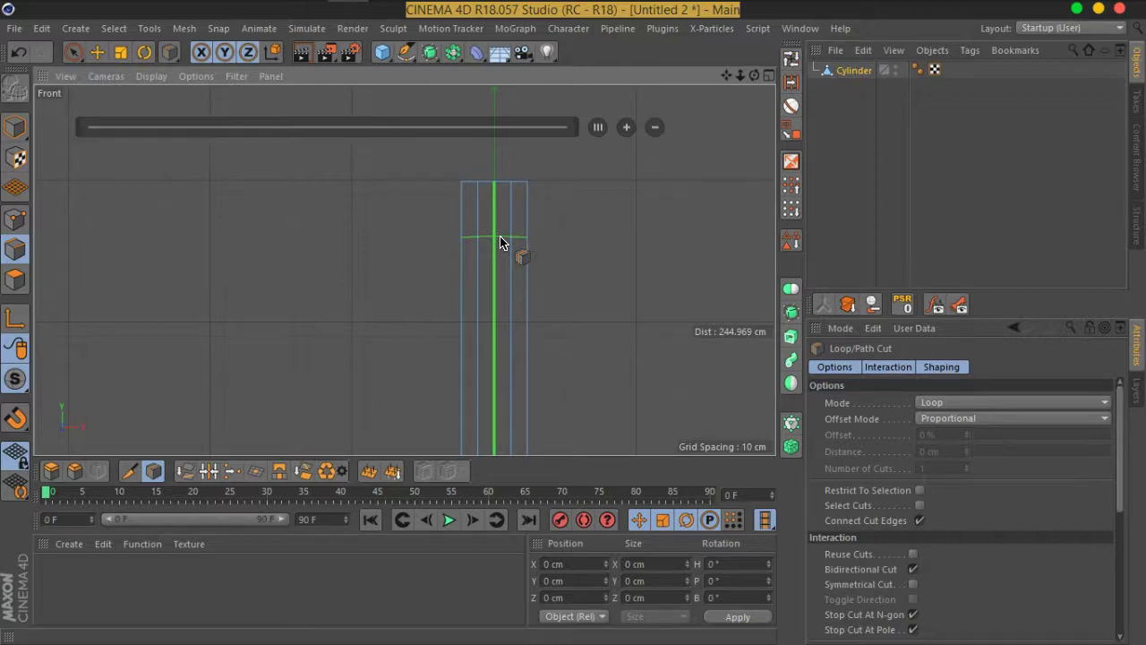
Step: Draw a Cut All plane cut diagonally down-left from the arm's top-right corner, about 140.7°
right_click(501, 242)
click(570, 367)
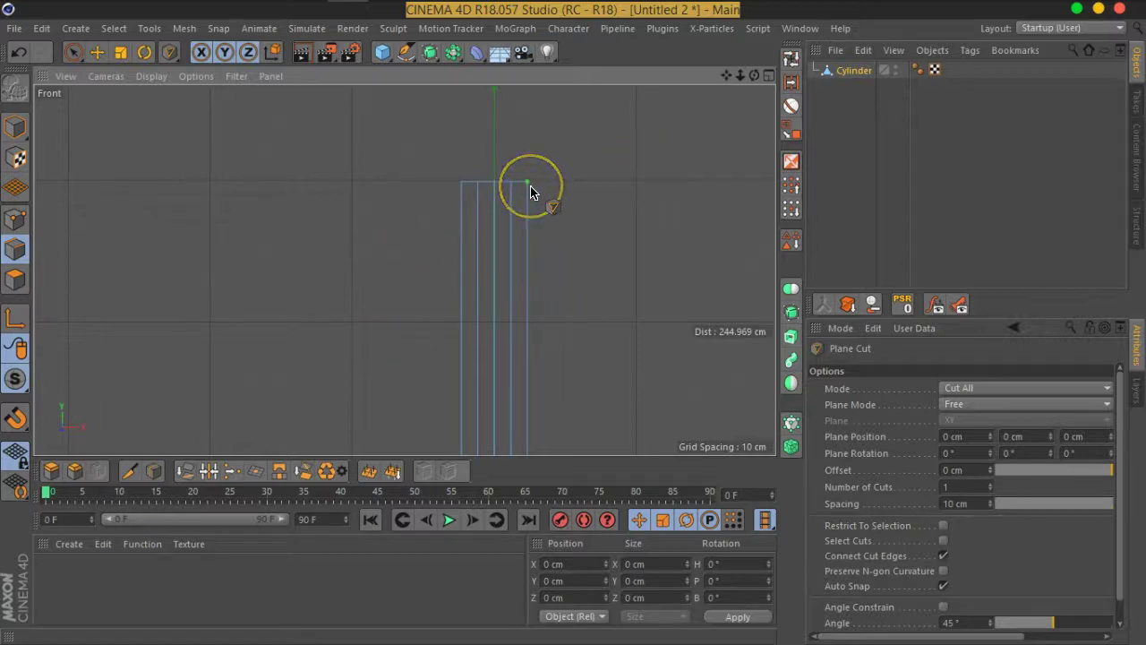
mouse_move(528, 186)
mouse_down()
mouse_move(445, 293)
mouse_move(446, 320)
mouse_move(439, 261)
mouse_up()
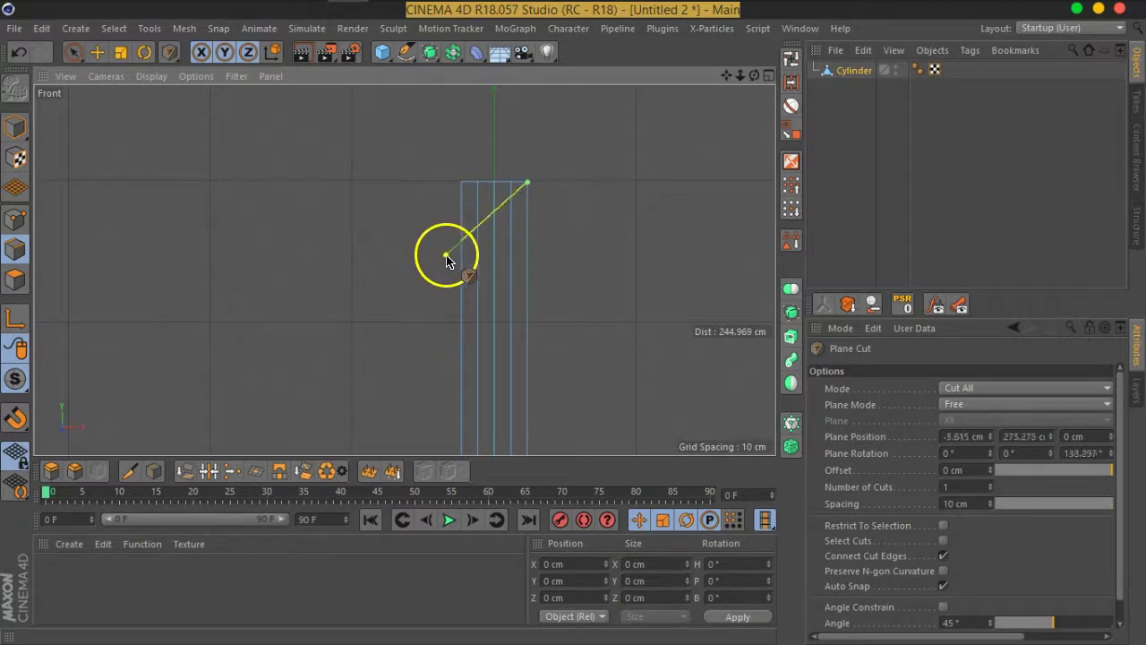
drag(438, 261, 437, 257)
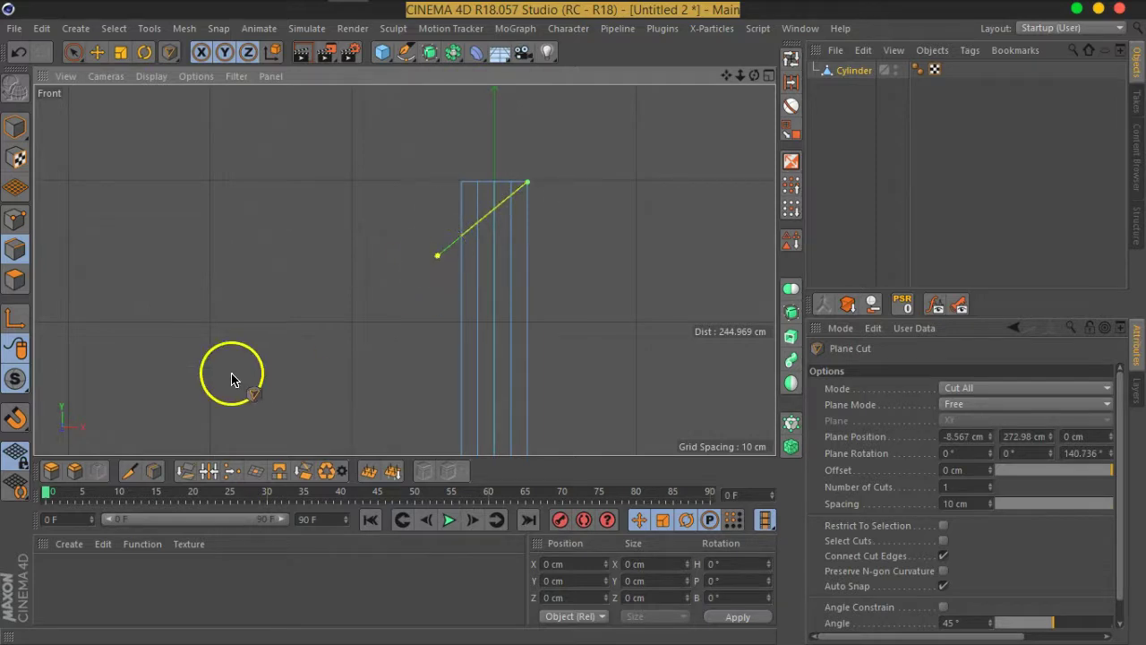
Step: Return to Live Selection and enlarge the Perspective view, orbiting to see the arm
click(73, 52)
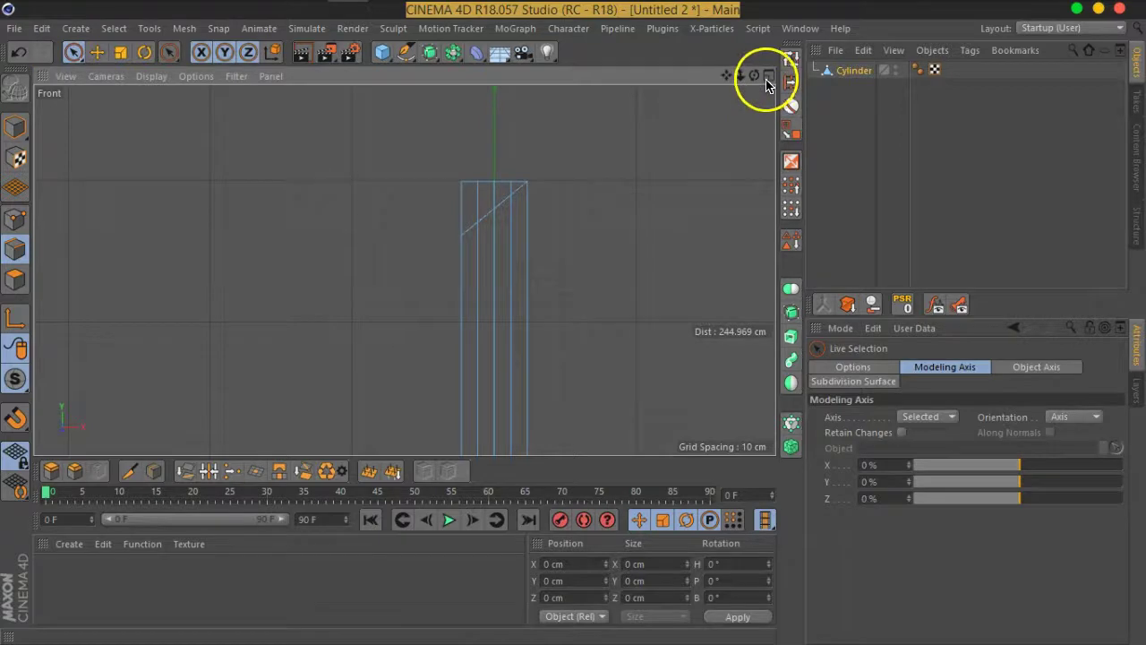
click(768, 76)
middle_click(393, 113)
mouse_move(436, 312)
alt+mouse_down()
mouse_move(262, 322)
mouse_move(448, 286)
mouse_move(468, 233)
mouse_move(648, 215)
alt+mouse_up()
Step: In Polygon mode, select the top cap and wedge polygons above the diagonal cut
click(16, 280)
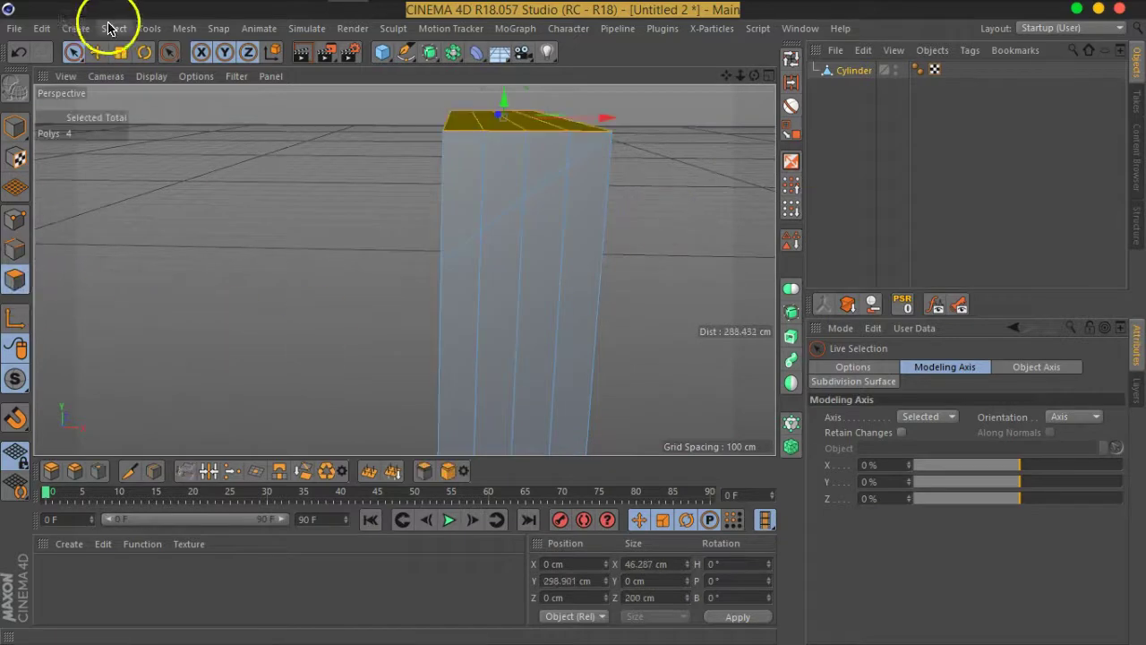
shift+click(473, 171)
shift+click(502, 138)
shift+click(493, 123)
alt+drag(417, 146, 700, 228)
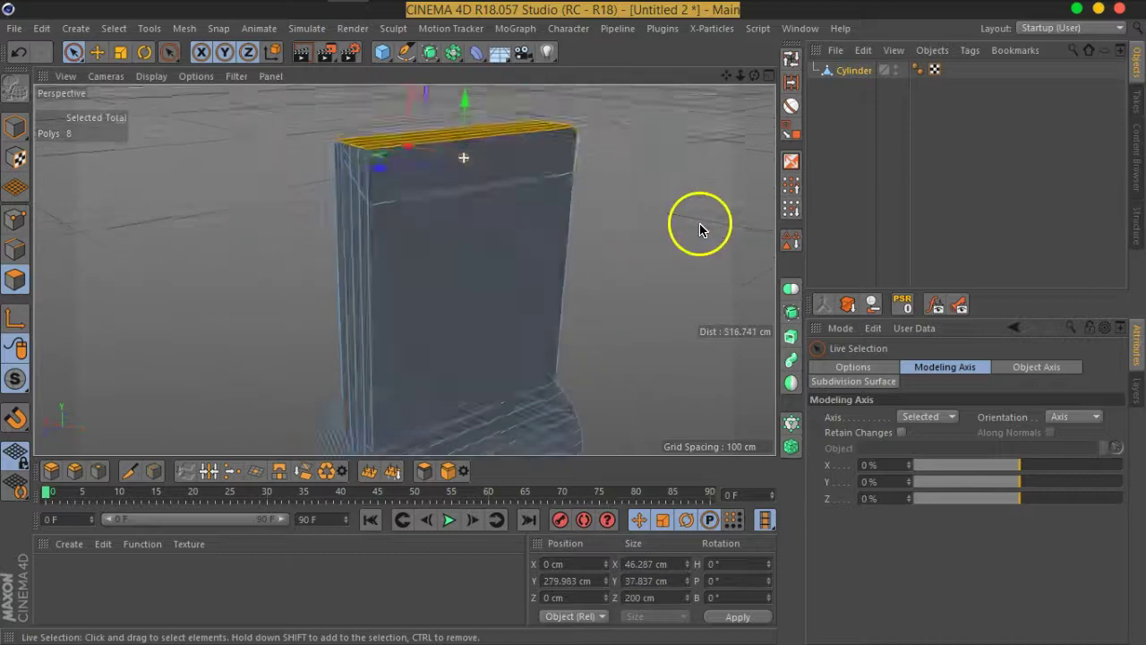
alt+drag(460, 123, 409, 128)
scroll(403, 172, up, 3)
alt+drag(403, 173, 392, 193)
shift+click(391, 193)
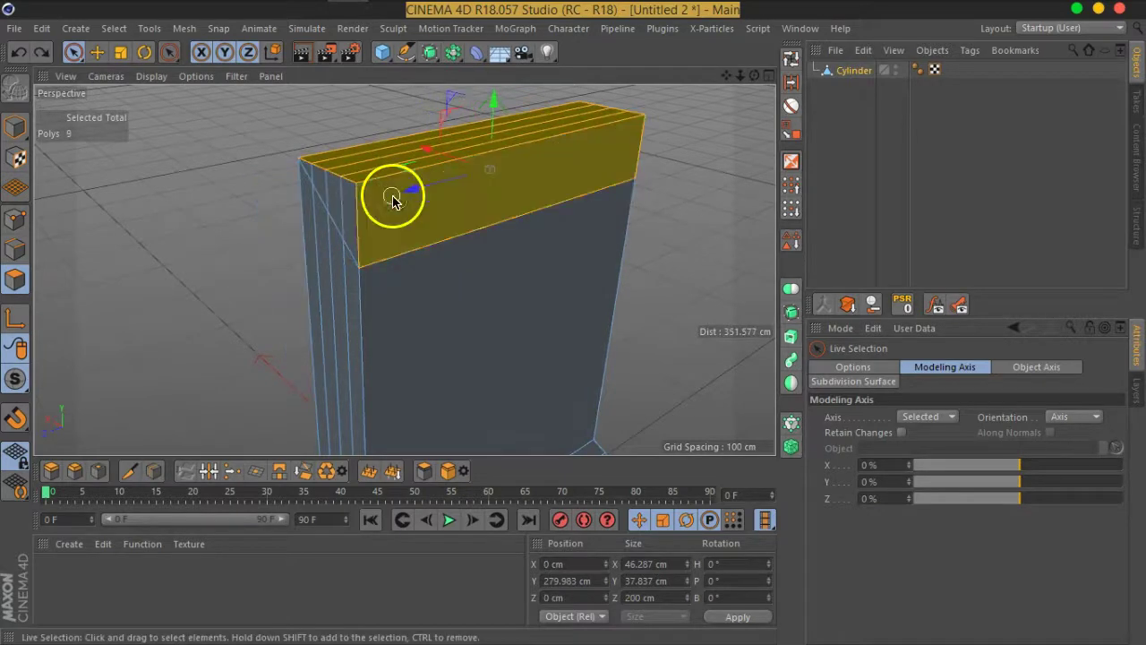
shift+click(317, 169)
Step: Delete the selected polygons, leaving the arm's top end open and slanted
mouse_move(517, 232)
alt+mouse_down()
mouse_move(468, 179)
mouse_move(755, 145)
mouse_move(371, 174)
mouse_move(293, 212)
alt+mouse_up()
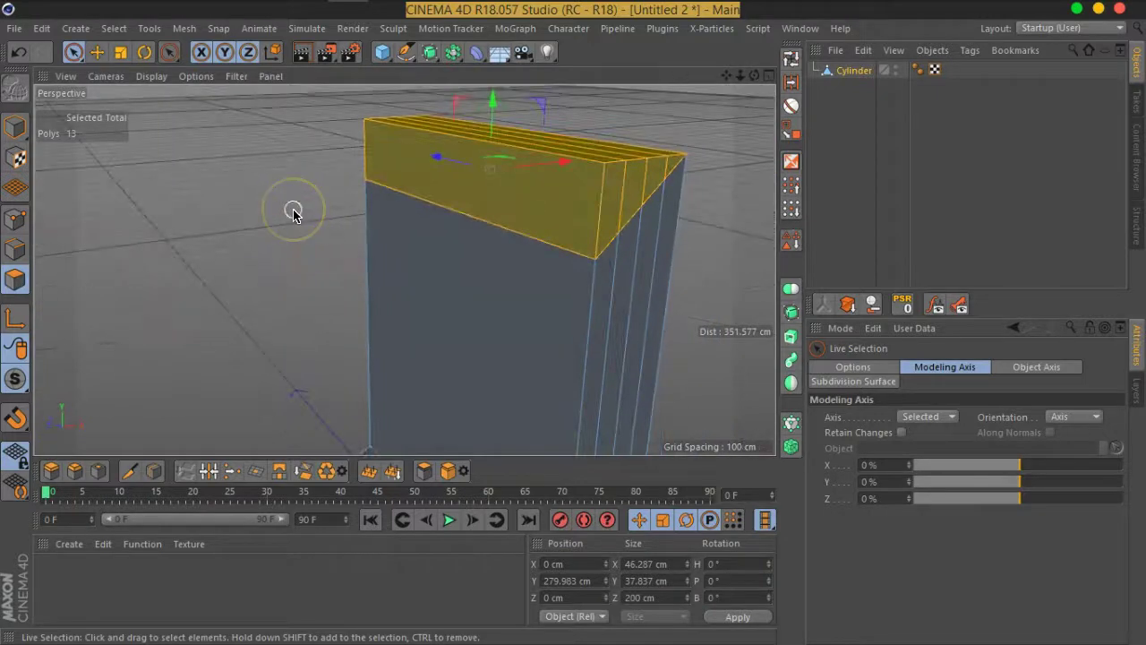
key(Delete)
scroll(294, 212, down, 2)
scroll(294, 212, down, 1)
mouse_move(415, 281)
alt+mouse_down()
mouse_move(388, 229)
mouse_move(296, 246)
mouse_move(440, 289)
mouse_move(274, 388)
alt+mouse_up()
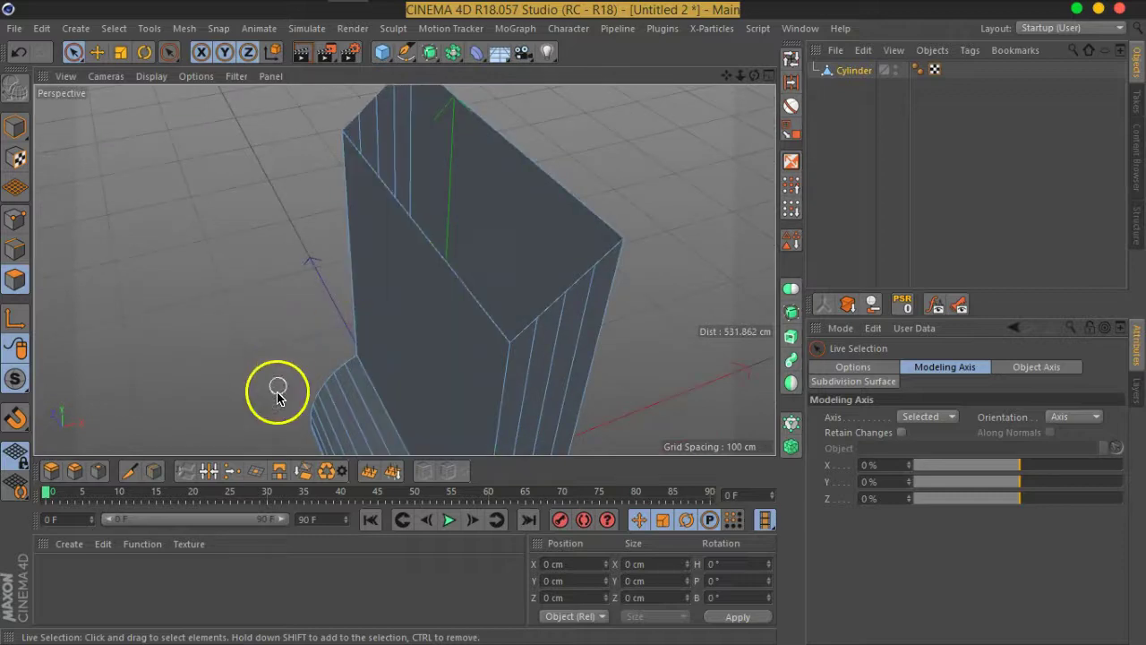
Step: Optimize the mesh to merge points (162 to 154), then cap the open top with Close Polygon Hole
click(15, 220)
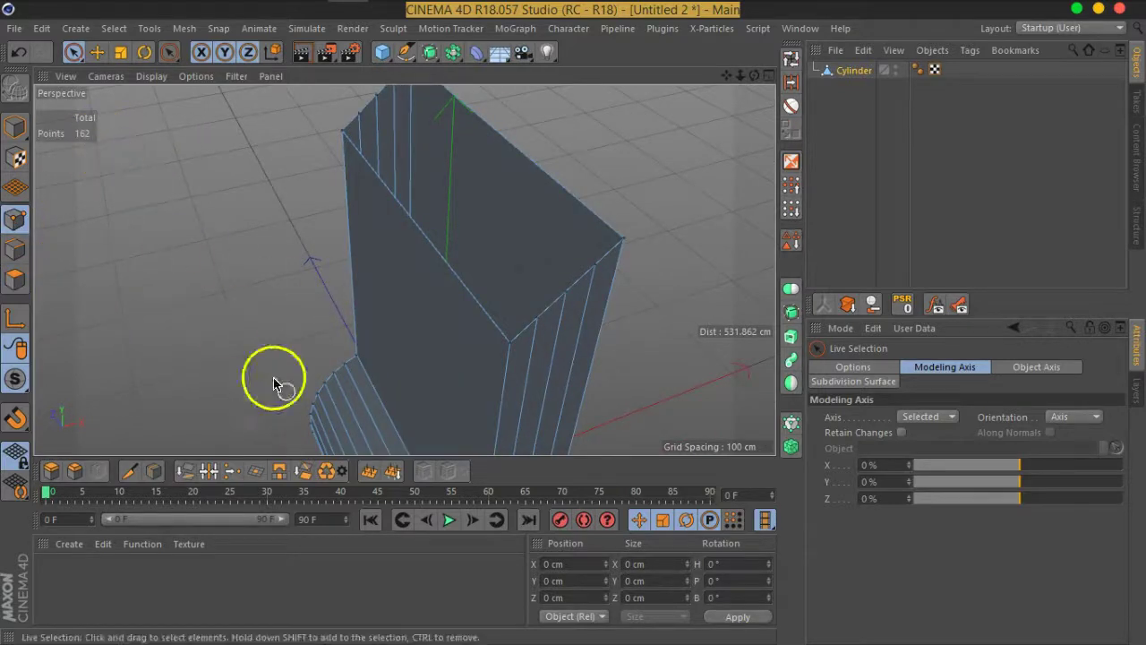
click(326, 471)
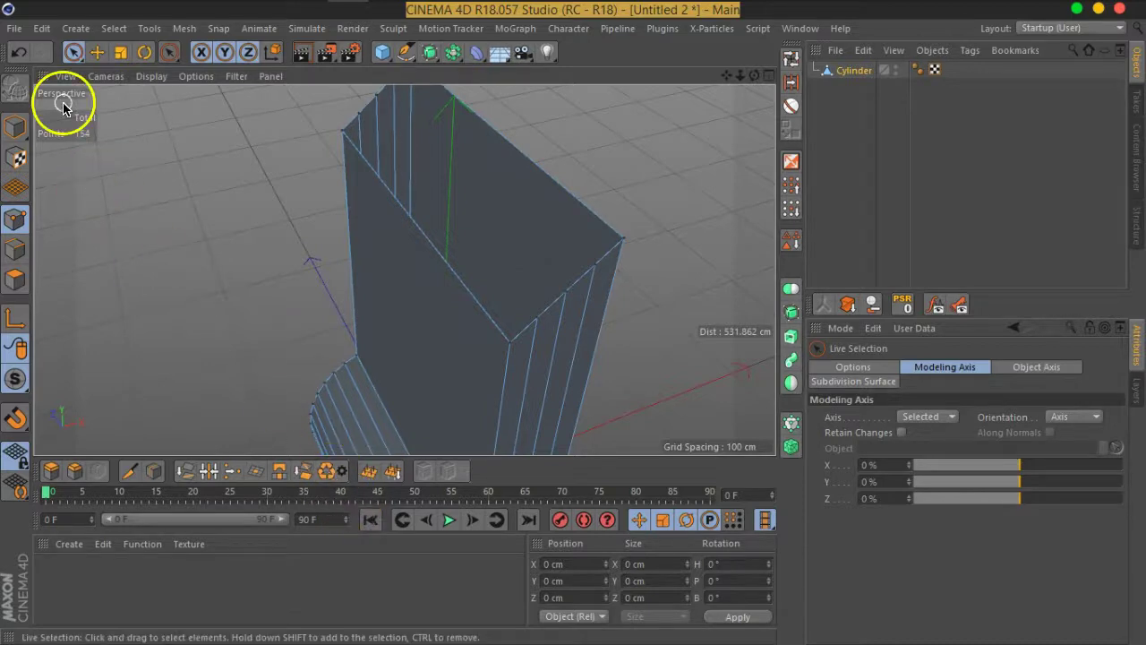
right_click(435, 205)
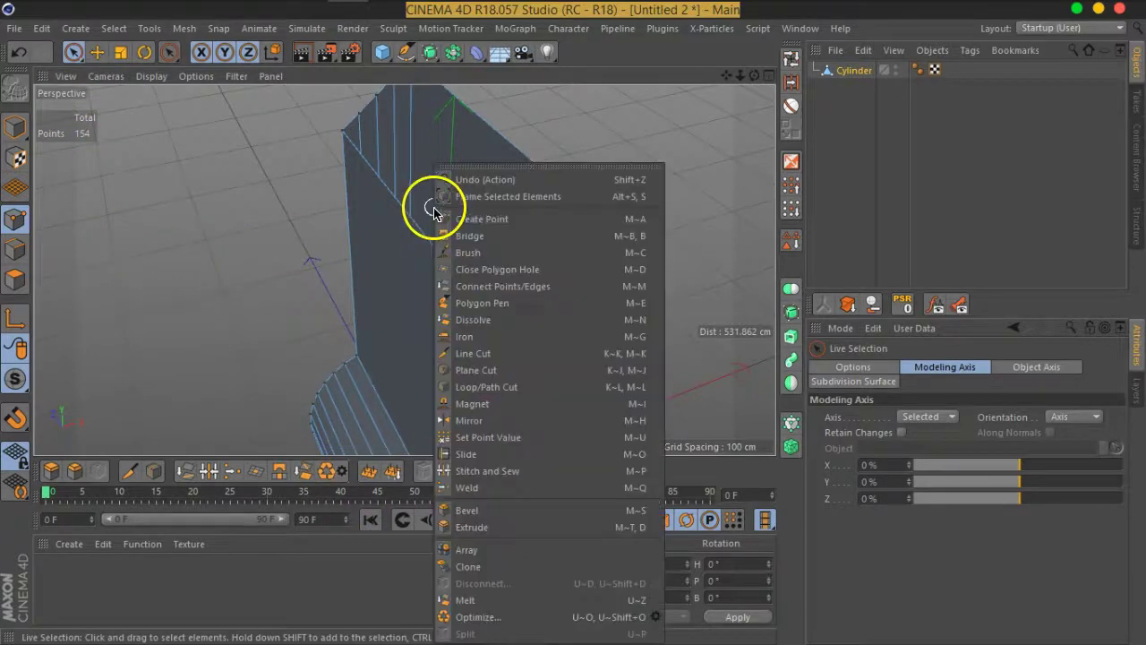
click(499, 263)
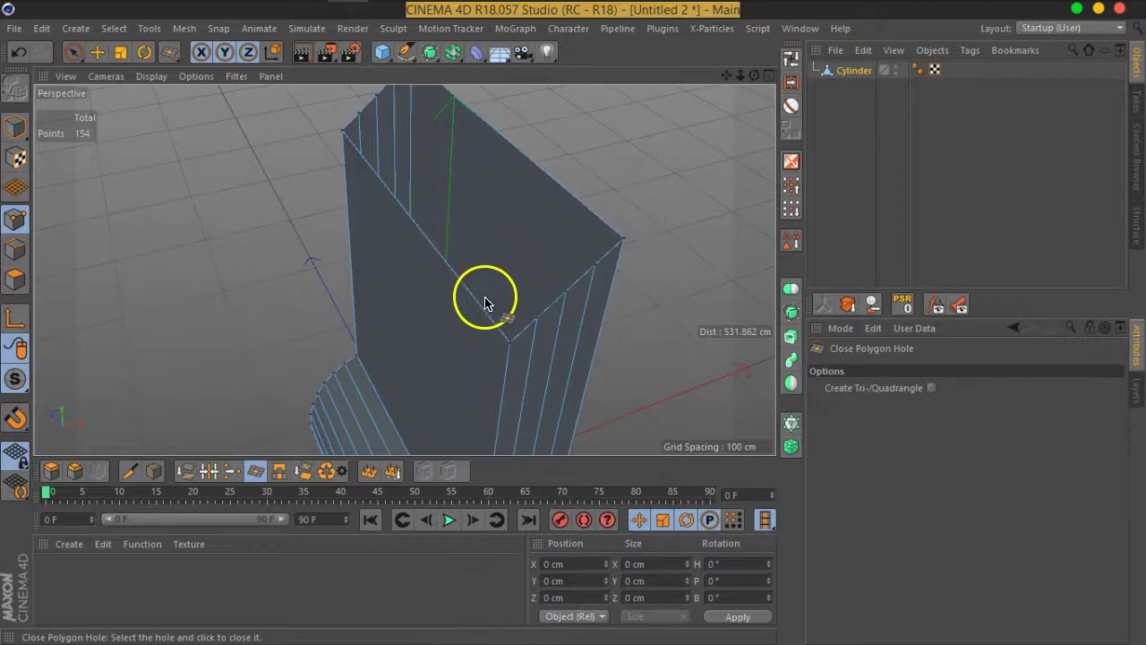
click(478, 299)
mouse_move(382, 307)
alt+mouse_down()
mouse_move(365, 256)
mouse_move(470, 263)
mouse_move(430, 248)
mouse_move(545, 314)
alt+mouse_up()
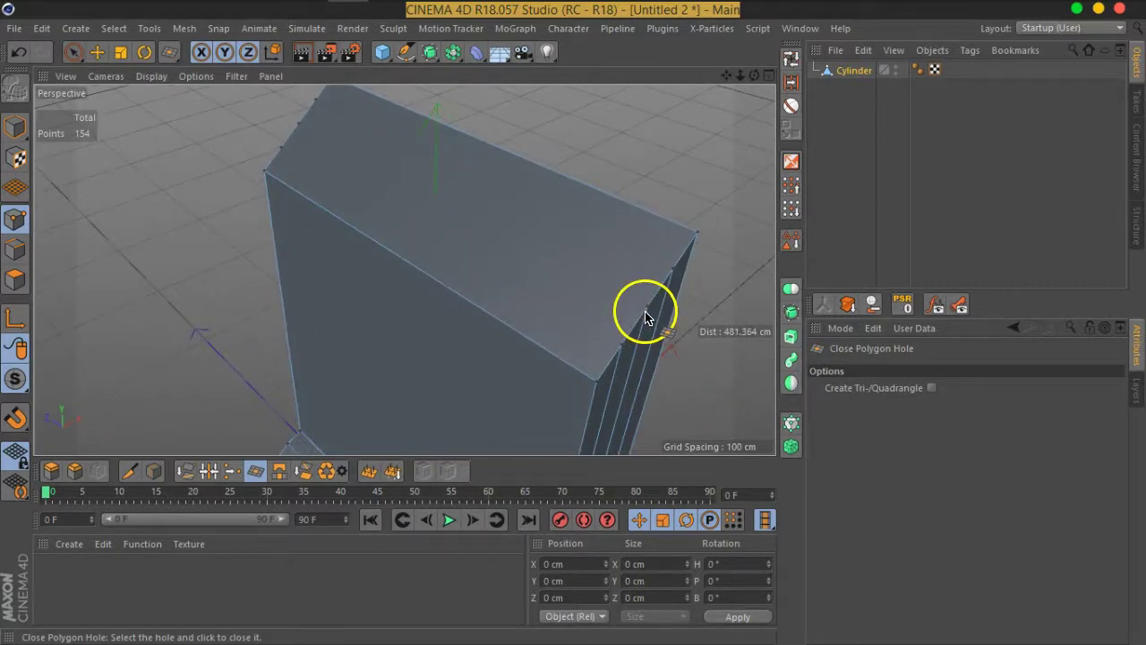
right_click(491, 276)
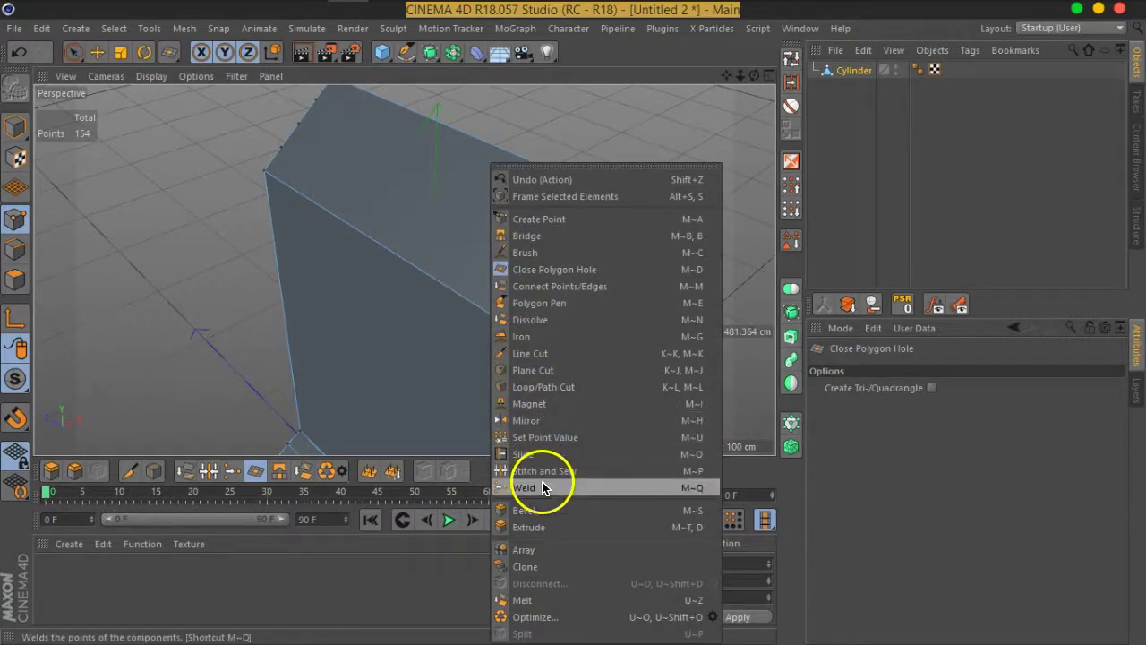
Step: Connect selected point pairs across the slanted top with new edges to split it into strips
click(530, 353)
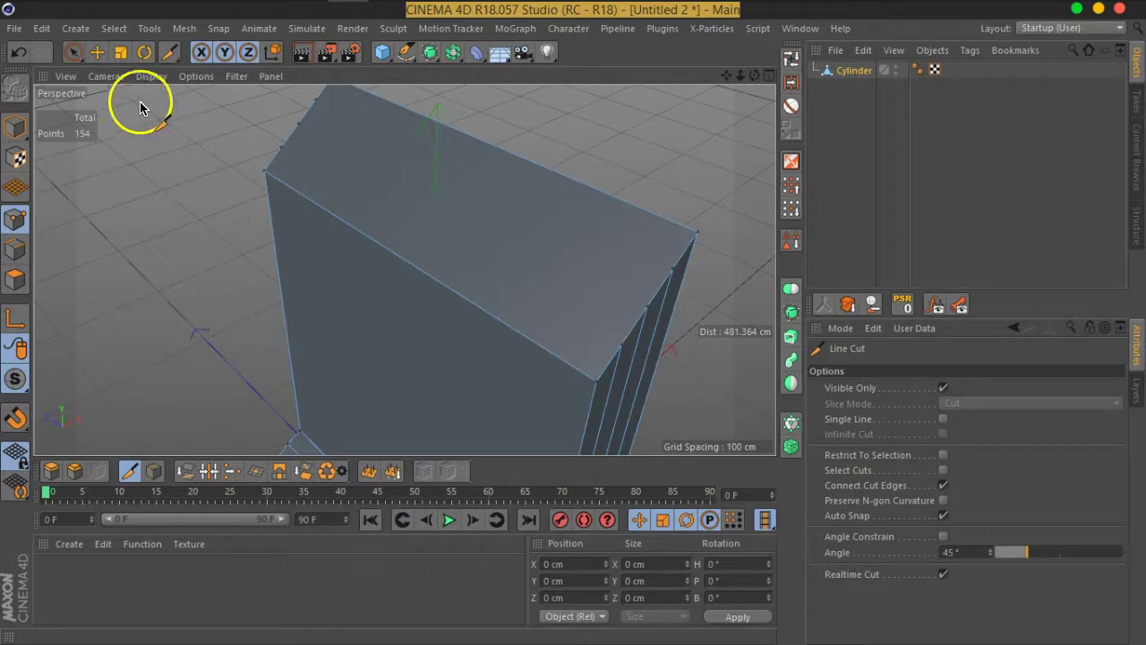
click(74, 51)
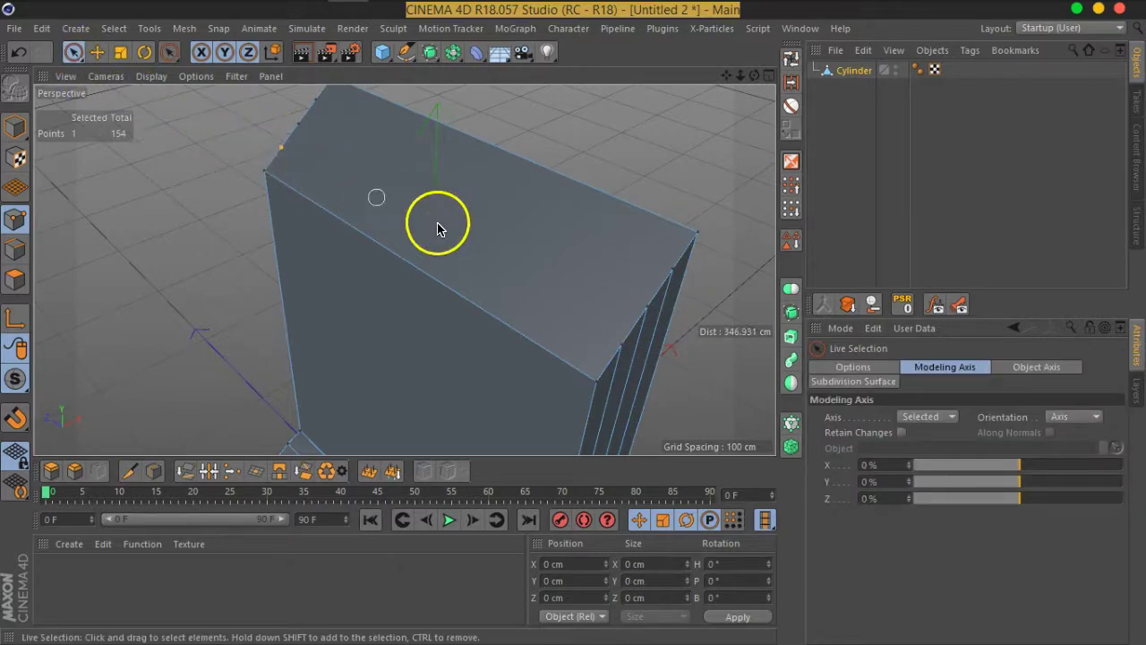
right_click(622, 346)
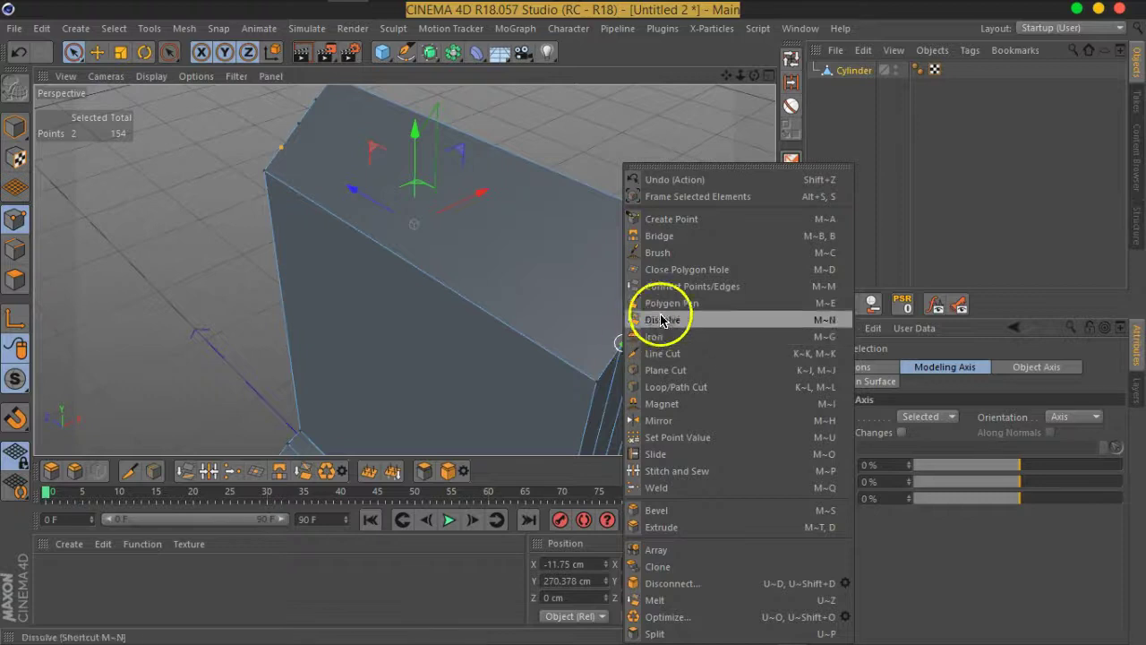
click(824, 293)
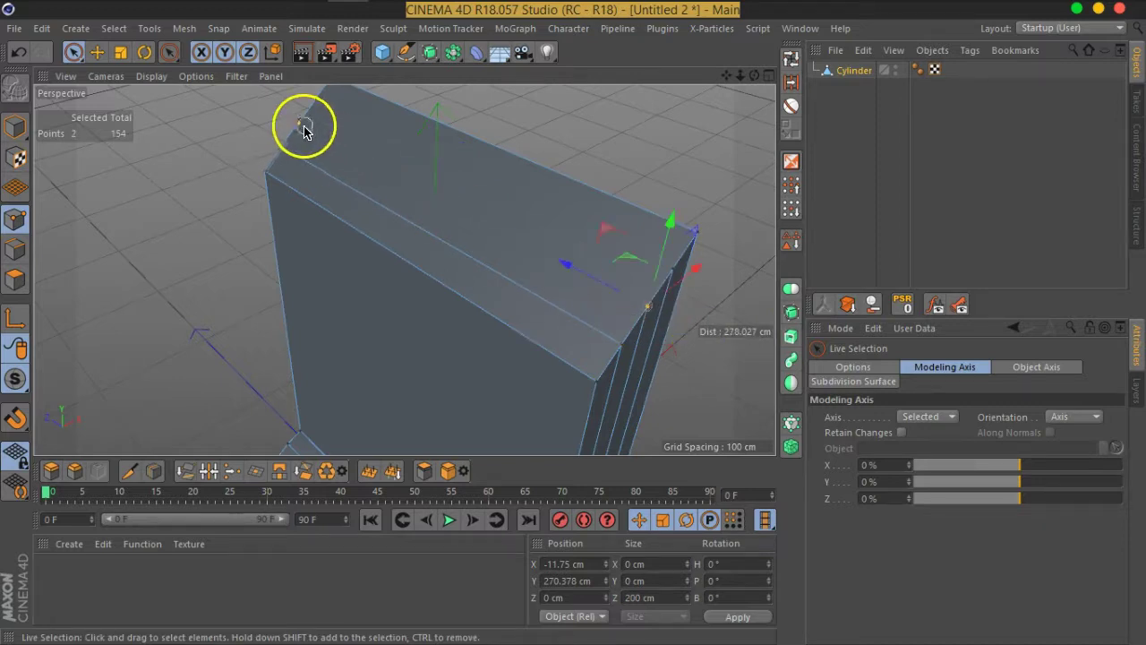
right_click(301, 130)
key(Escape)
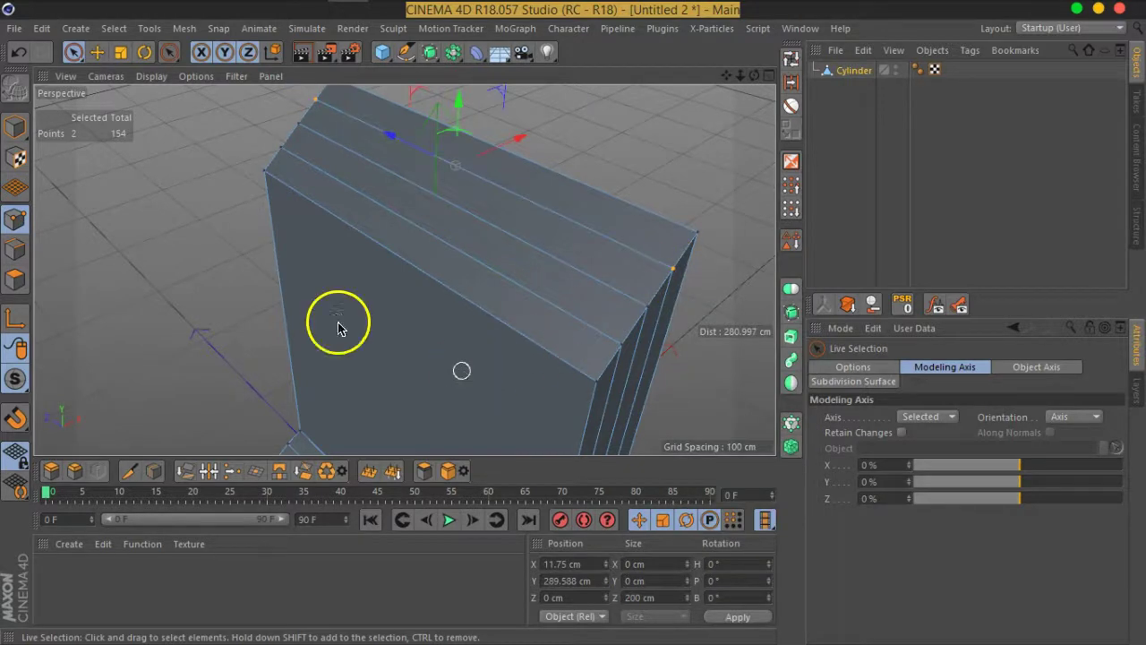
Step: In Polygon mode, select all four top strips of the column
click(18, 282)
click(534, 220)
mouse_move(192, 166)
alt+mouse_down()
mouse_move(328, 304)
mouse_move(220, 263)
mouse_move(249, 231)
mouse_move(379, 242)
alt+mouse_up()
Step: Try extruding the top faces at an angle, then undo it
right_click(379, 243)
click(399, 337)
drag(322, 309, 704, 327)
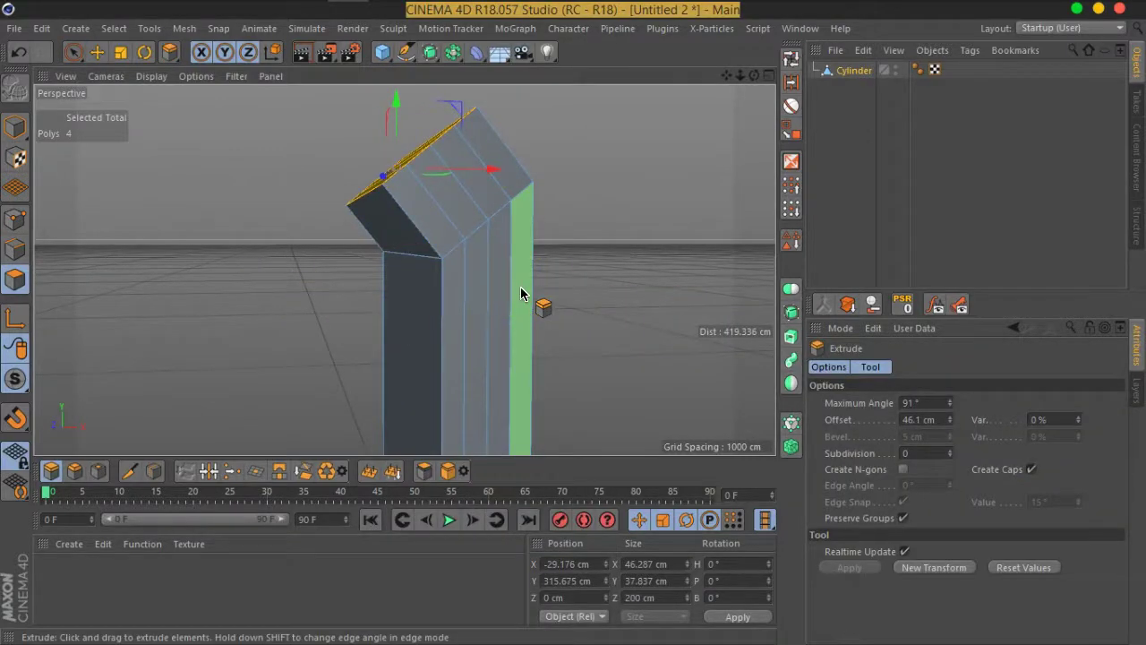
key(ctrl+z)
Step: Extrude the top faces sideways into a long horizontal beam atop the upright arm
mouse_move(120, 192)
alt+mouse_down()
mouse_move(452, 277)
mouse_move(474, 223)
mouse_move(596, 193)
mouse_move(295, 195)
mouse_move(328, 209)
mouse_move(273, 206)
alt+mouse_up()
mouse_move(273, 206)
alt+right_down()
mouse_move(276, 295)
mouse_move(365, 298)
alt+right_up()
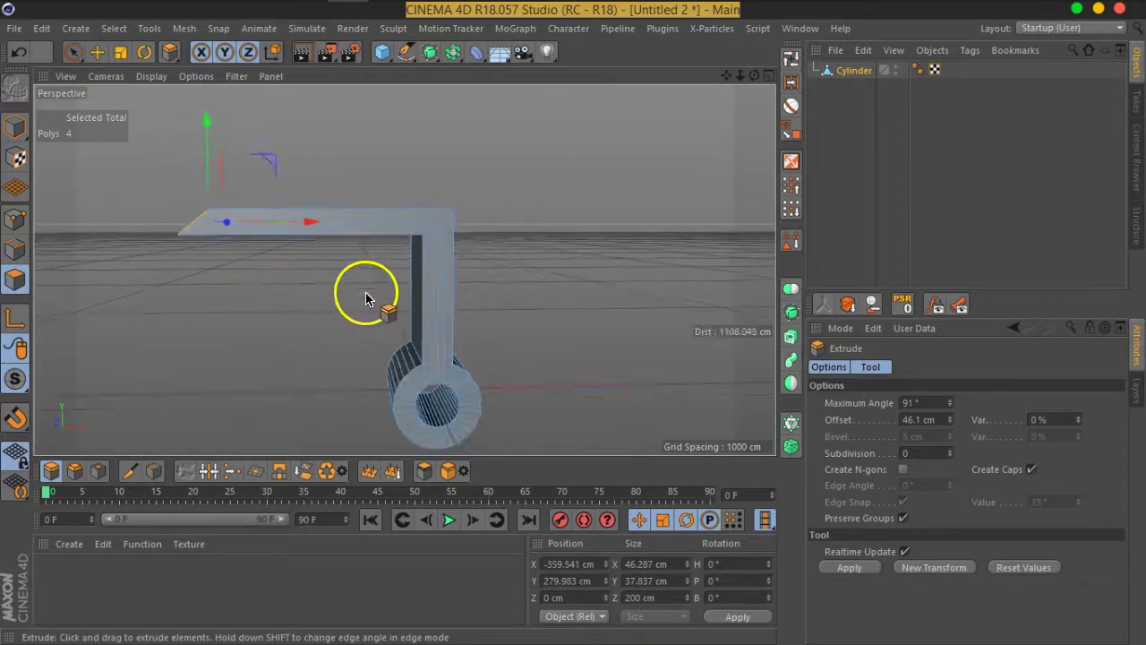
mouse_move(374, 282)
alt+mouse_down()
mouse_move(606, 266)
mouse_move(358, 299)
mouse_move(479, 236)
alt+mouse_up()
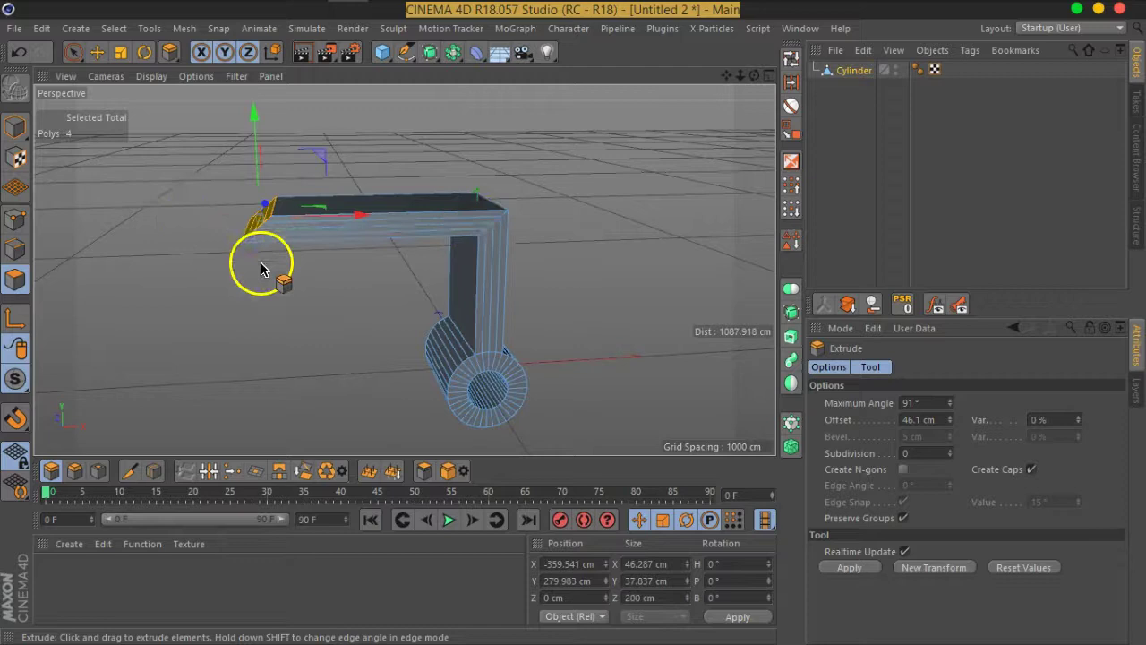
mouse_move(233, 228)
alt+right_down()
mouse_move(225, 212)
mouse_move(292, 225)
alt+right_up()
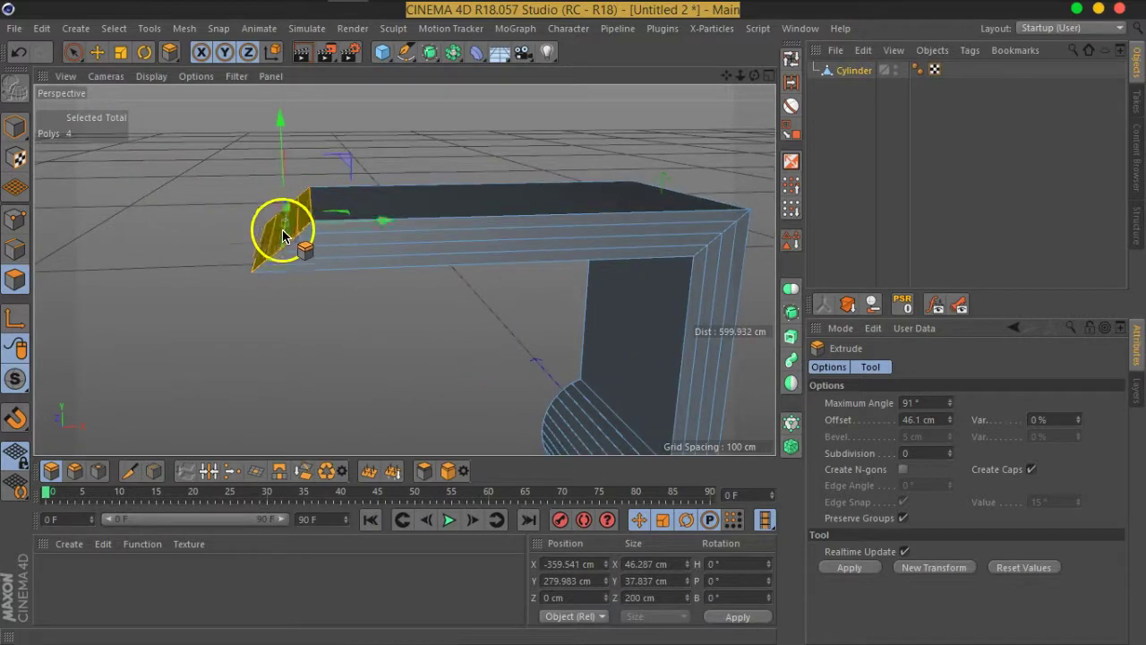
click(120, 52)
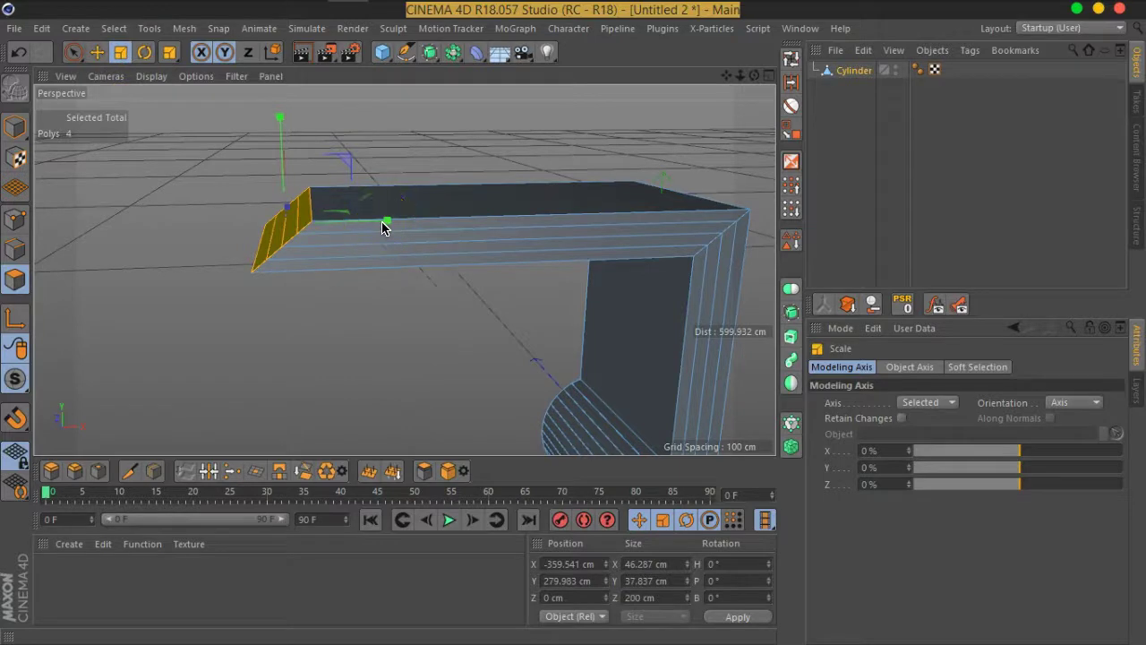
Step: Scale the arm's selected end polygons to 0 cm along X so the end face is flat
drag(383, 227, 364, 229)
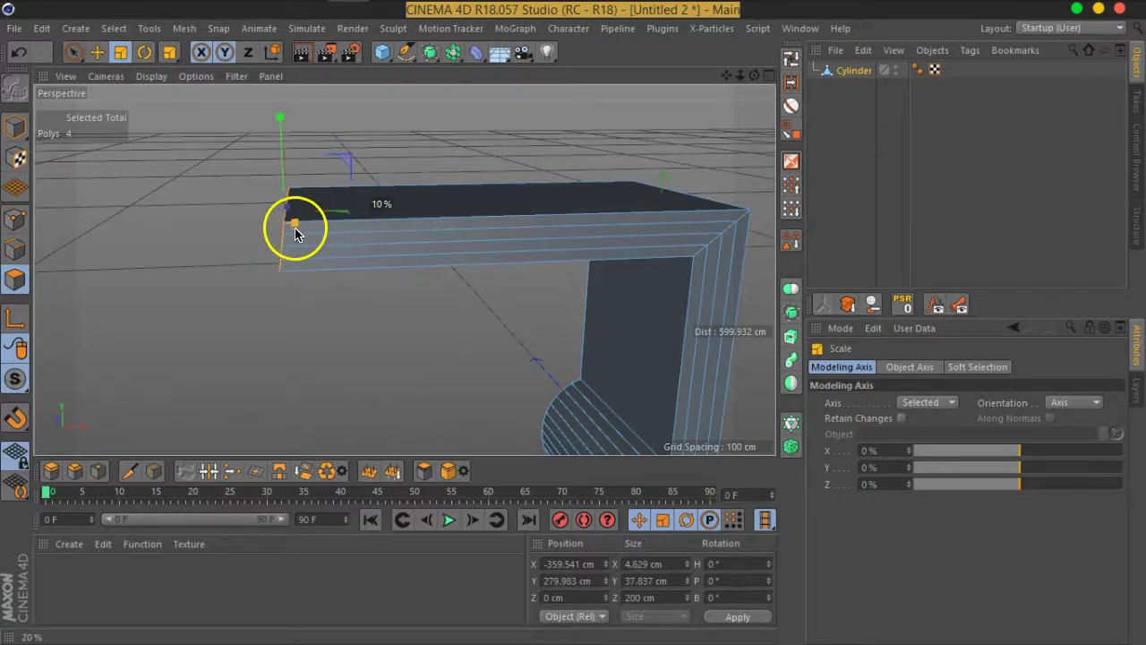
mouse_move(256, 277)
alt+mouse_down()
mouse_move(417, 337)
mouse_move(443, 286)
mouse_move(253, 256)
mouse_move(473, 260)
mouse_move(570, 291)
alt+mouse_up()
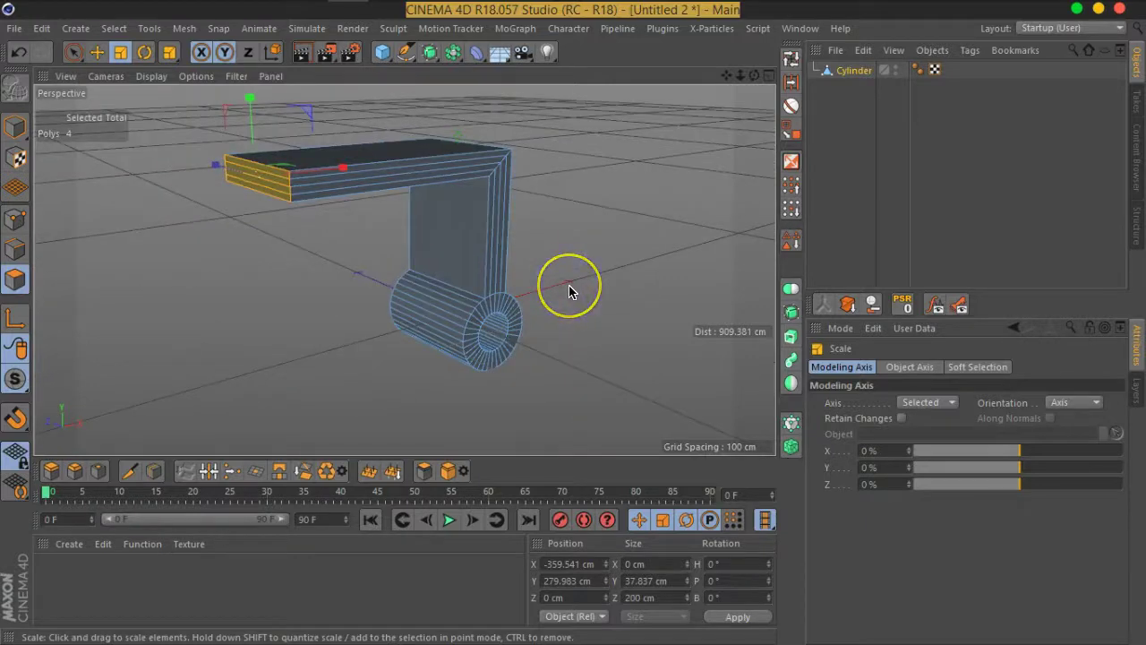
scroll(522, 200, up, 3)
mouse_move(519, 197)
alt+mouse_down()
mouse_move(307, 223)
mouse_move(473, 265)
alt+mouse_up()
scroll(473, 263, up, 2)
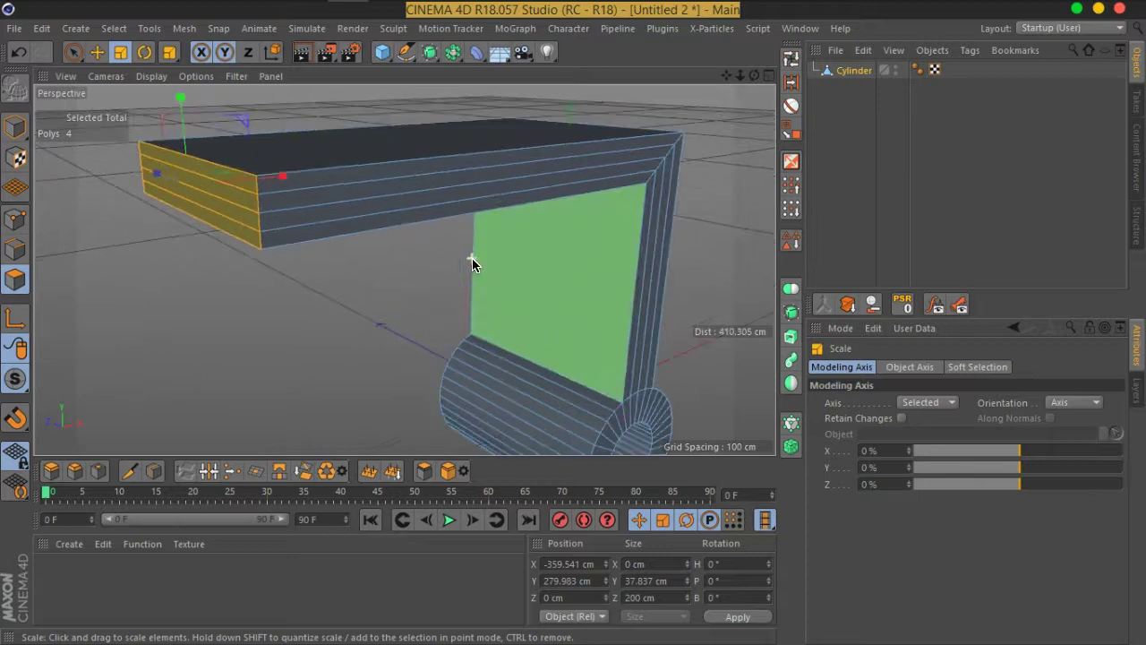
Step: Orbit and zoom around the bracket to inspect the squared-off end and the barrel's end face
click(11, 288)
scroll(529, 250, down, 3)
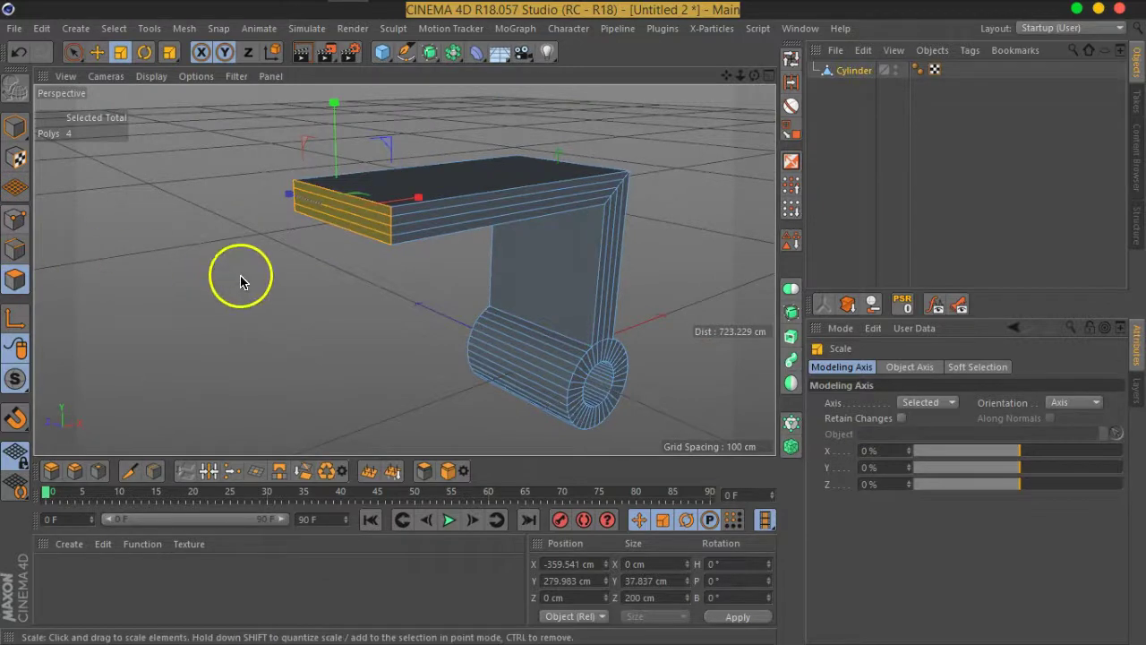
scroll(351, 231, up, 1)
scroll(350, 235, up, 2)
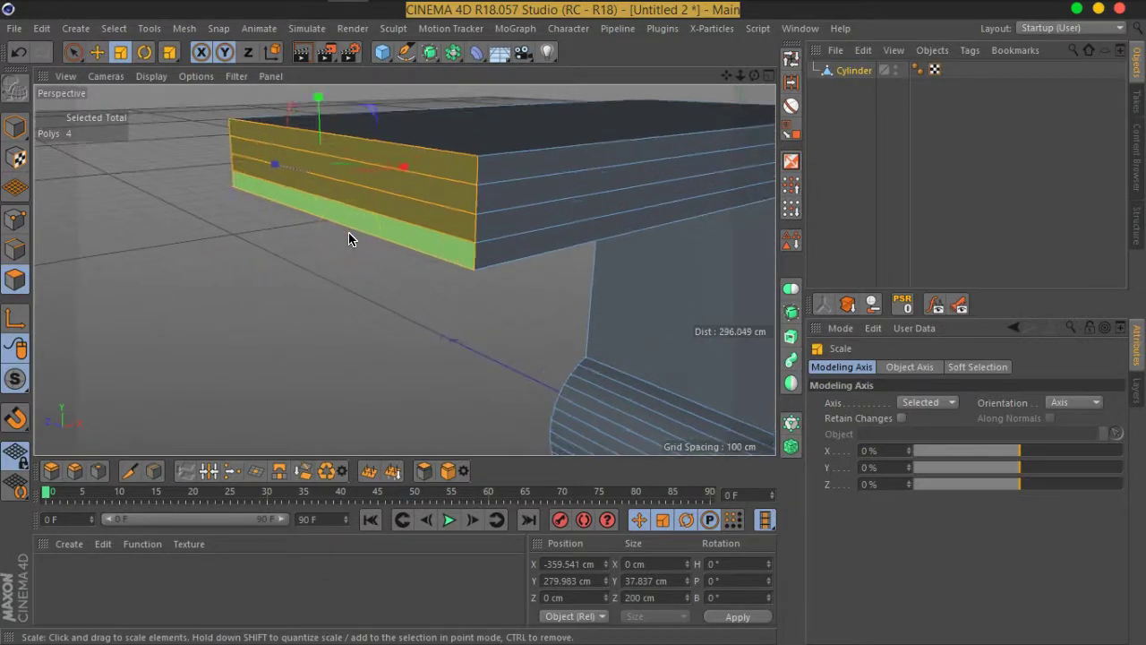
scroll(349, 238, down, 3)
alt+drag(568, 301, 487, 276)
scroll(371, 248, up, 3)
scroll(509, 256, down, 3)
scroll(501, 256, up, 1)
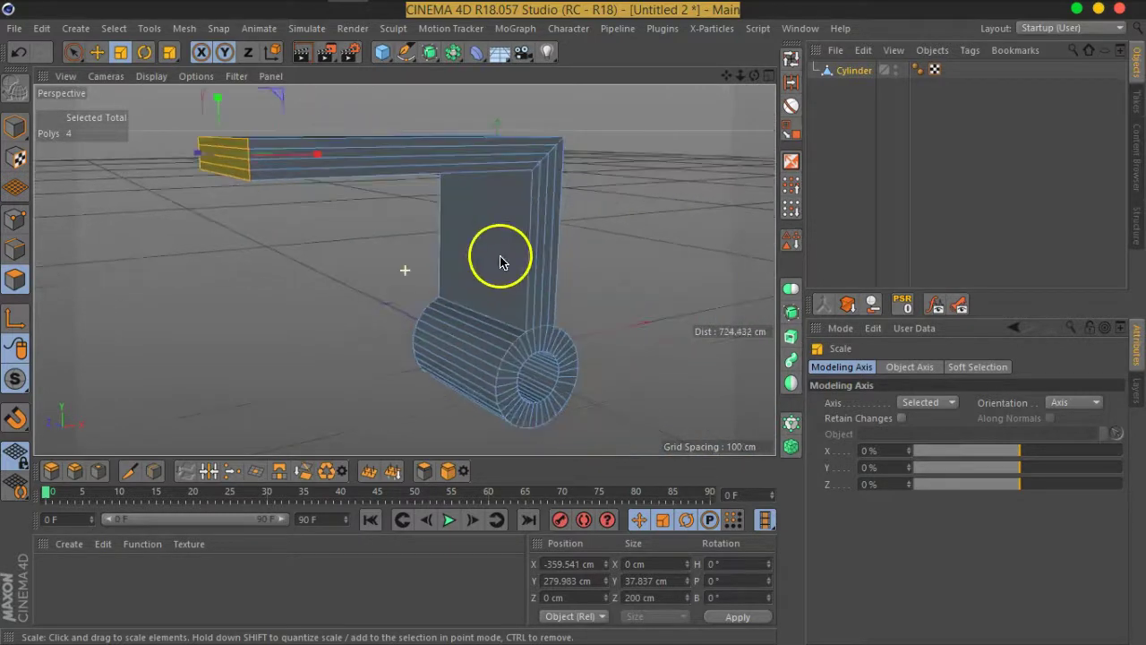
scroll(529, 331, up, 2)
mouse_move(528, 331)
alt+mouse_down()
mouse_move(527, 287)
mouse_move(527, 302)
mouse_move(460, 231)
mouse_move(235, 251)
mouse_move(189, 312)
mouse_move(486, 235)
alt+mouse_up()
click(791, 57)
Step: Loop-select both barrel end rings and extrude them 37.8 cm outward, making the tube 301.8 cm long
click(460, 239)
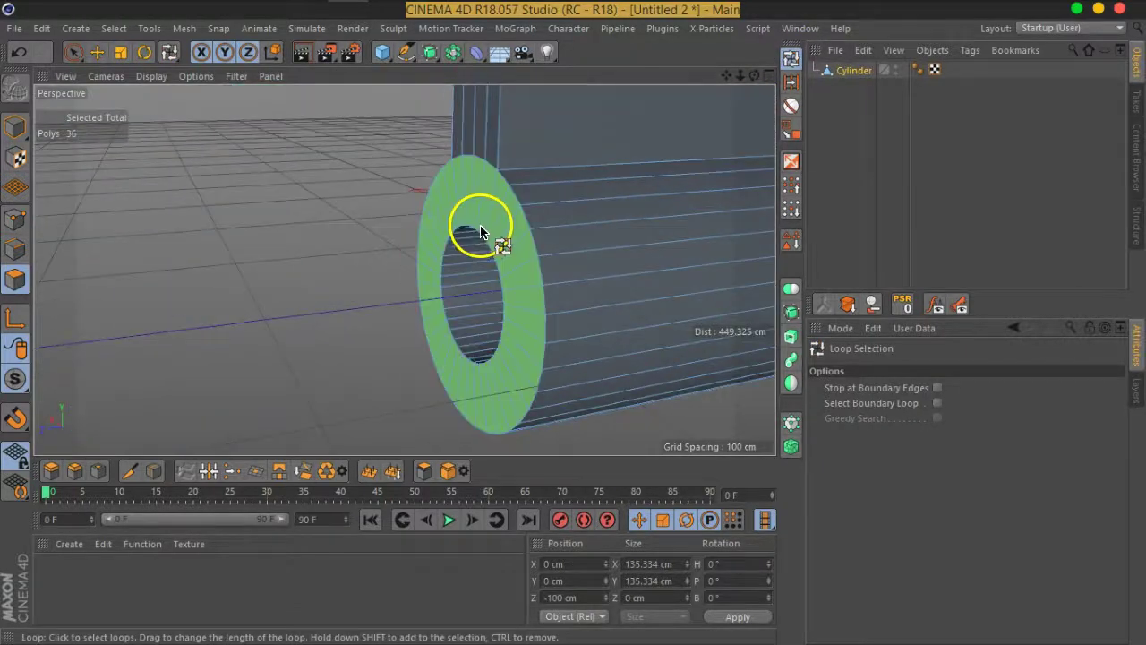
shift+click(486, 237)
mouse_move(560, 295)
alt+mouse_down()
mouse_move(601, 268)
mouse_move(276, 263)
mouse_move(416, 300)
alt+mouse_up()
right_click(415, 300)
click(476, 333)
alt+drag(477, 334, 384, 366)
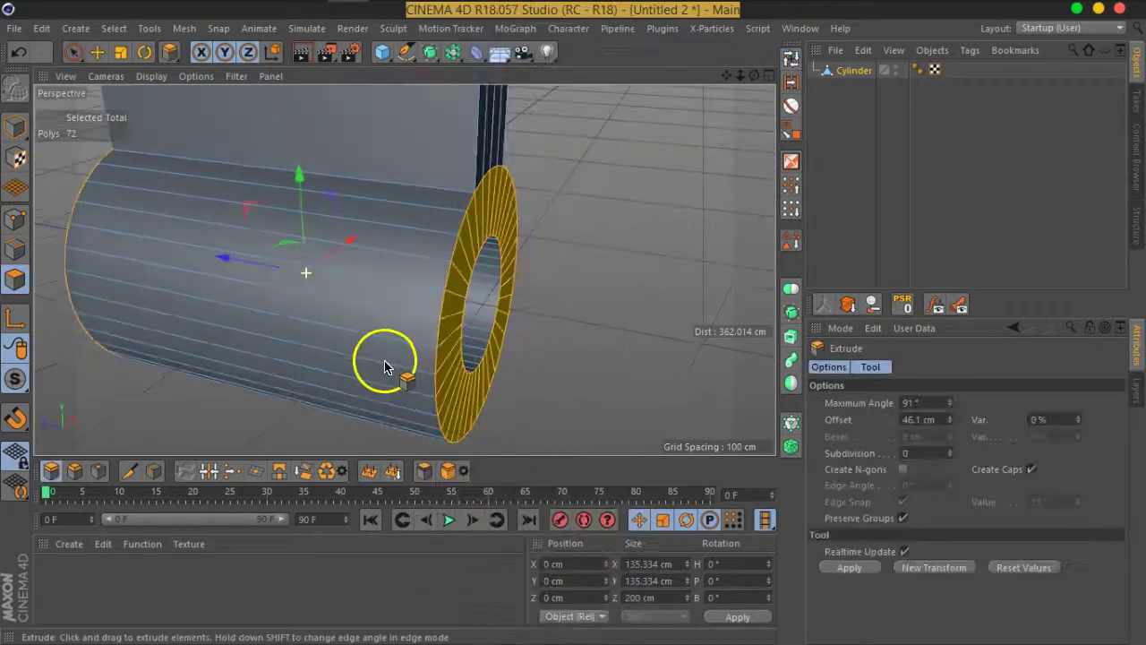
mouse_move(539, 336)
mouse_down()
mouse_move(959, 391)
mouse_move(883, 397)
mouse_move(933, 397)
mouse_up()
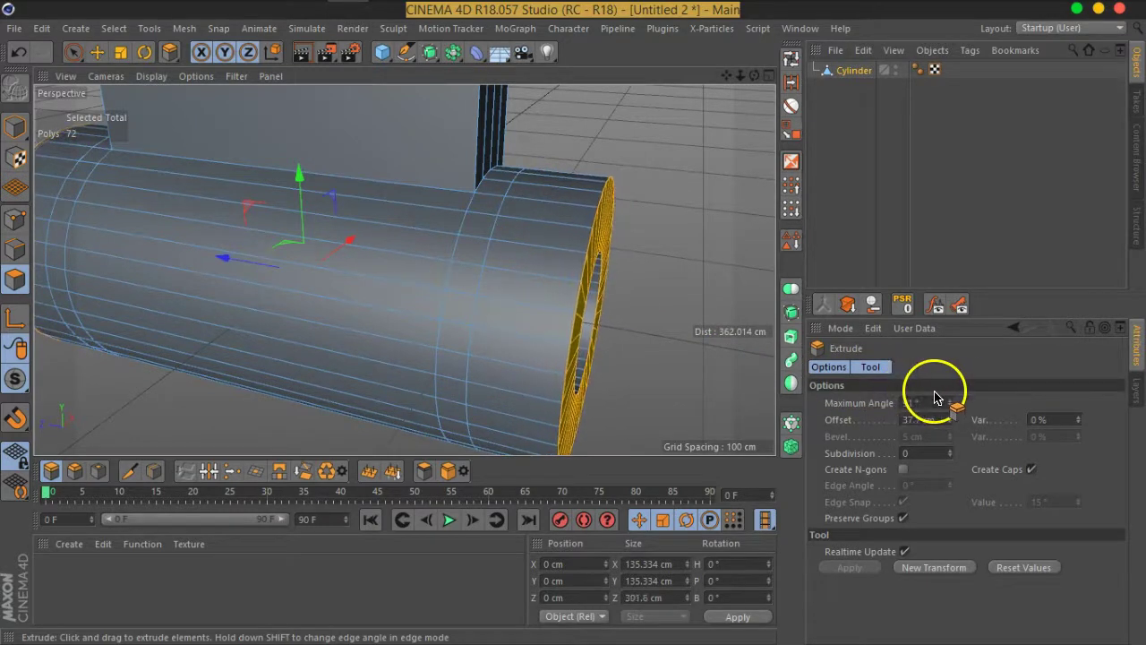
mouse_move(627, 307)
alt+mouse_down()
mouse_move(579, 332)
mouse_move(291, 302)
mouse_move(557, 302)
mouse_move(569, 323)
mouse_move(491, 313)
alt+mouse_up()
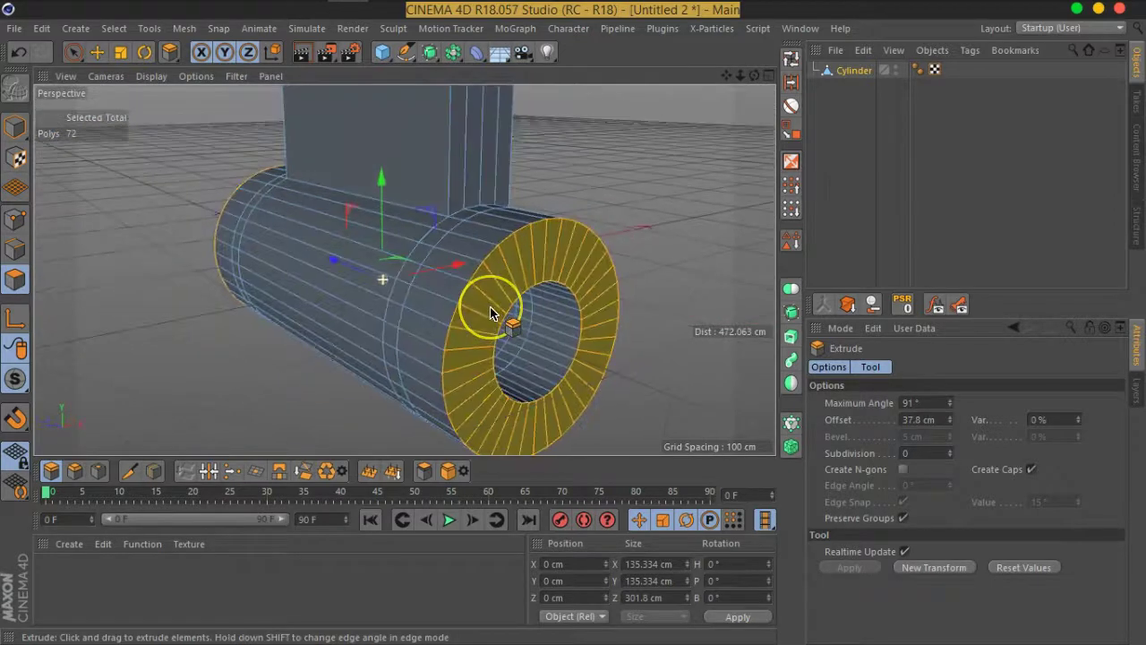
alt+right_drag(491, 314, 532, 282)
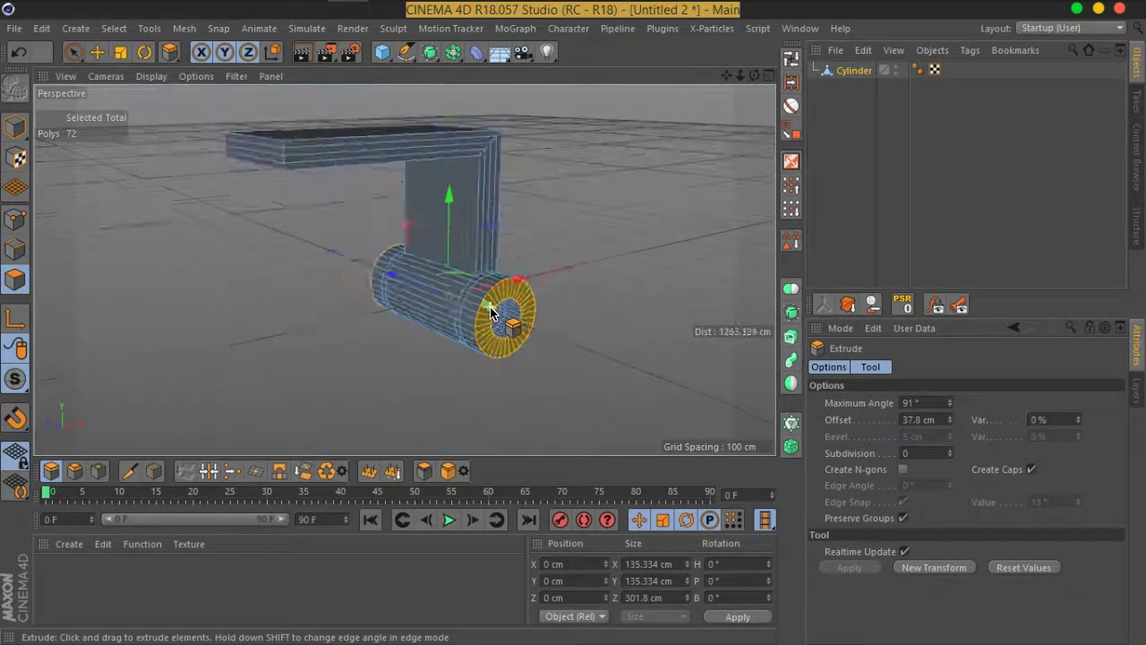
alt+right_drag(522, 334, 627, 304)
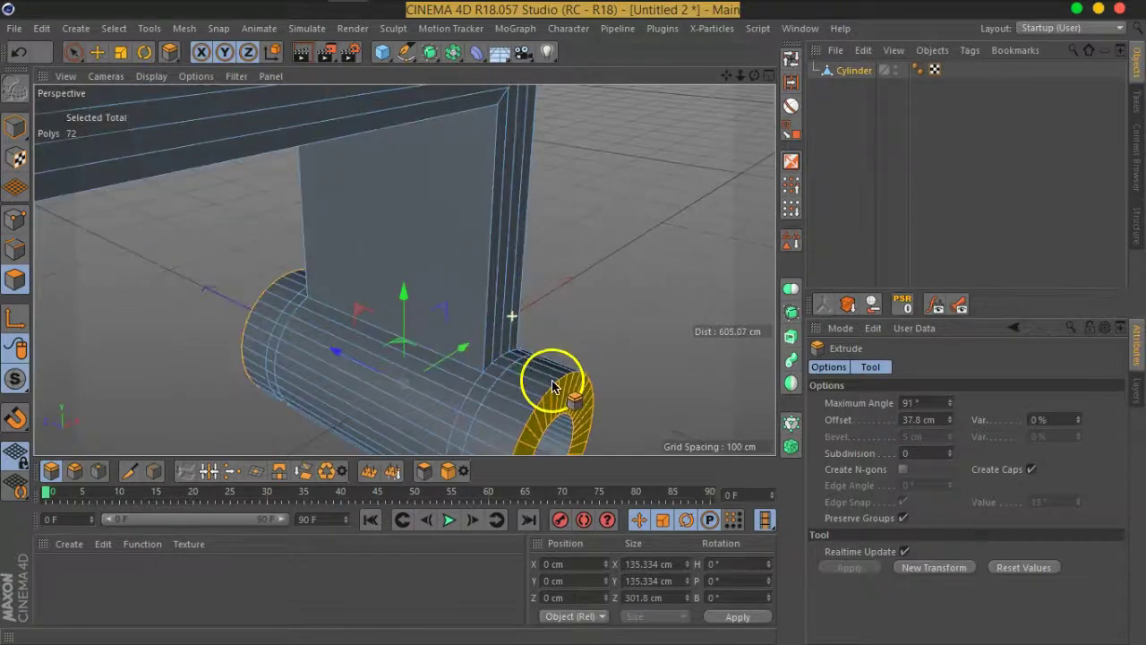
click(837, 139)
click(850, 69)
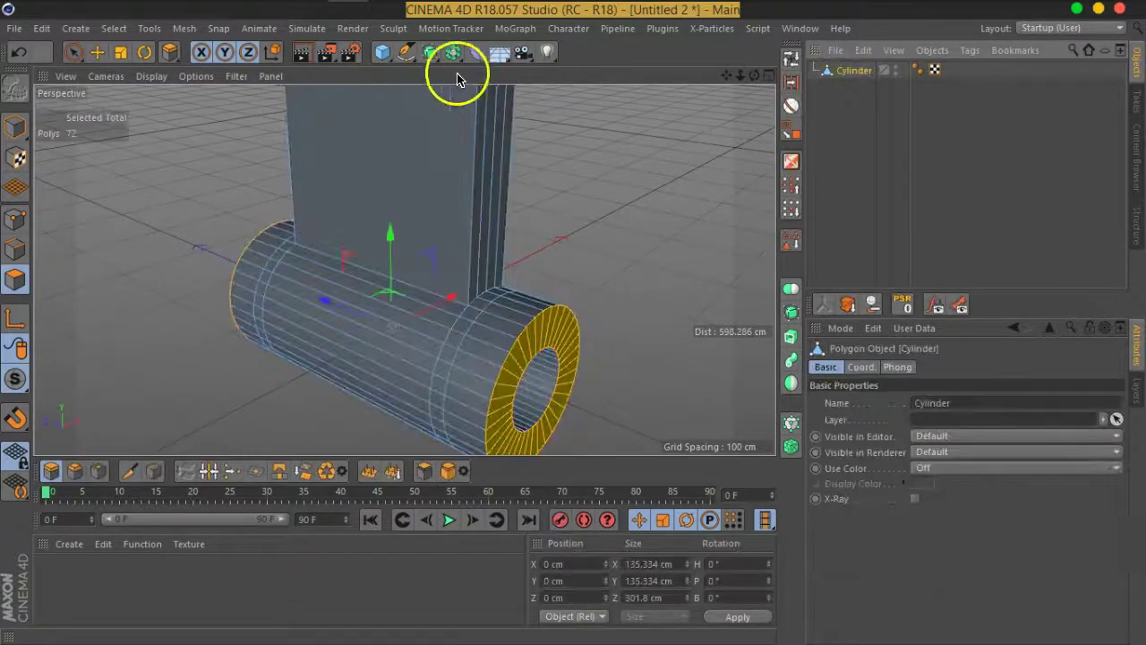
Step: Place the Cylinder under a new Subdivision Surface generator
click(431, 63)
alt+click(460, 62)
mouse_move(605, 251)
alt+mouse_down()
mouse_move(515, 278)
mouse_move(539, 277)
alt+mouse_up()
scroll(497, 235, up, 5)
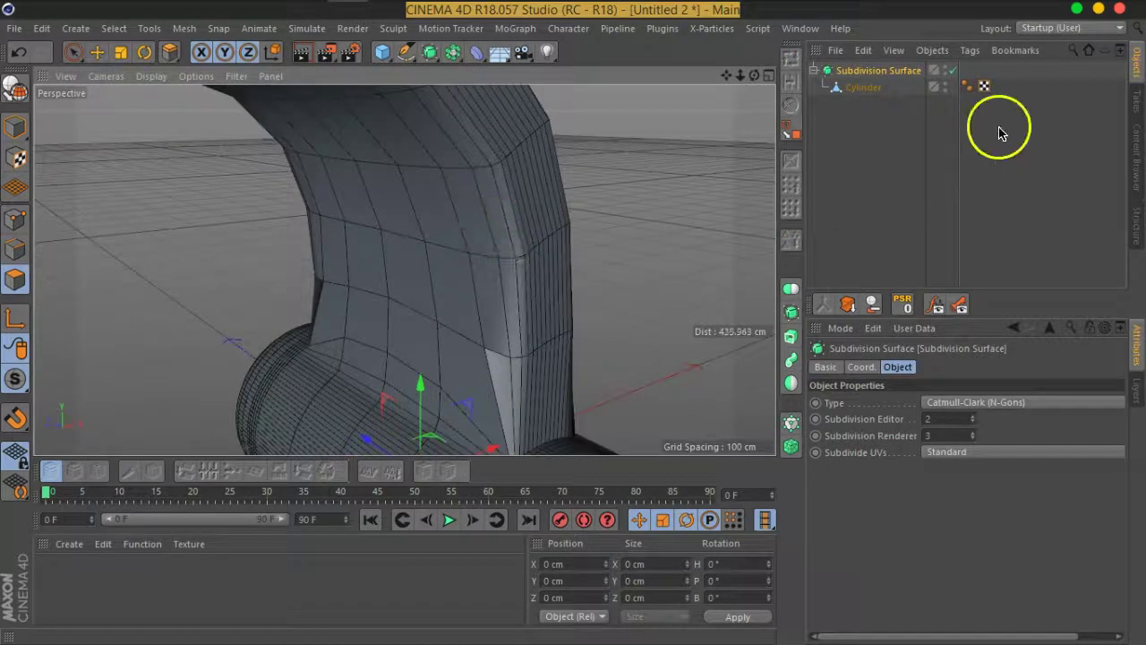
Step: Disable the Subdivision Surface to show the low-poly mesh and reselect the Cylinder
click(954, 71)
scroll(519, 299, down, 5)
mouse_move(520, 299)
alt+mouse_down()
mouse_move(549, 332)
mouse_move(519, 302)
alt+mouse_up()
scroll(519, 302, up, 5)
scroll(494, 239, up, 2)
click(864, 87)
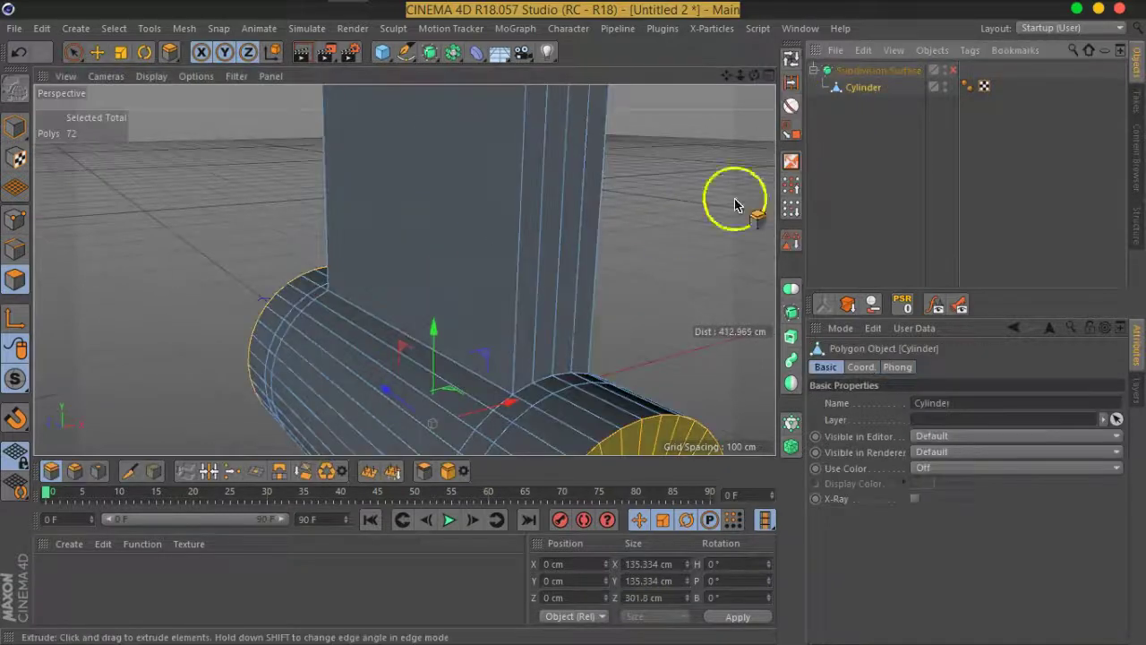
alt+drag(595, 261, 532, 256)
right_click(532, 256)
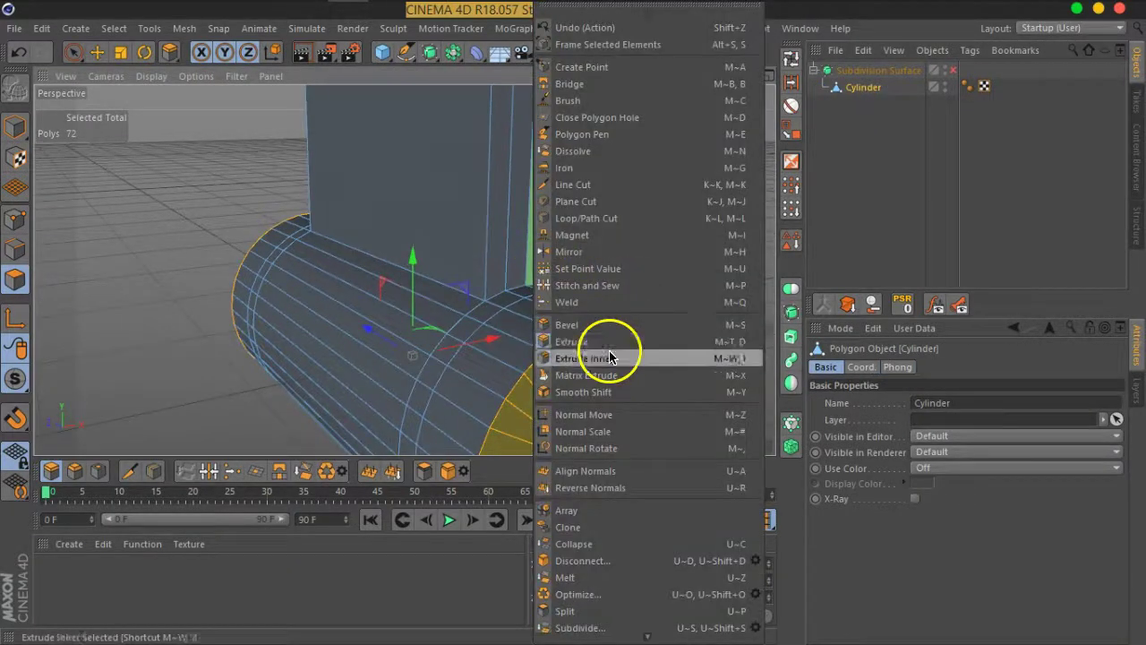
Step: Cut an edge loop at 98.14% at the column base and preview the joint with smoothing on
click(608, 220)
mouse_move(639, 248)
alt+mouse_down()
mouse_move(640, 314)
mouse_move(611, 306)
alt+mouse_up()
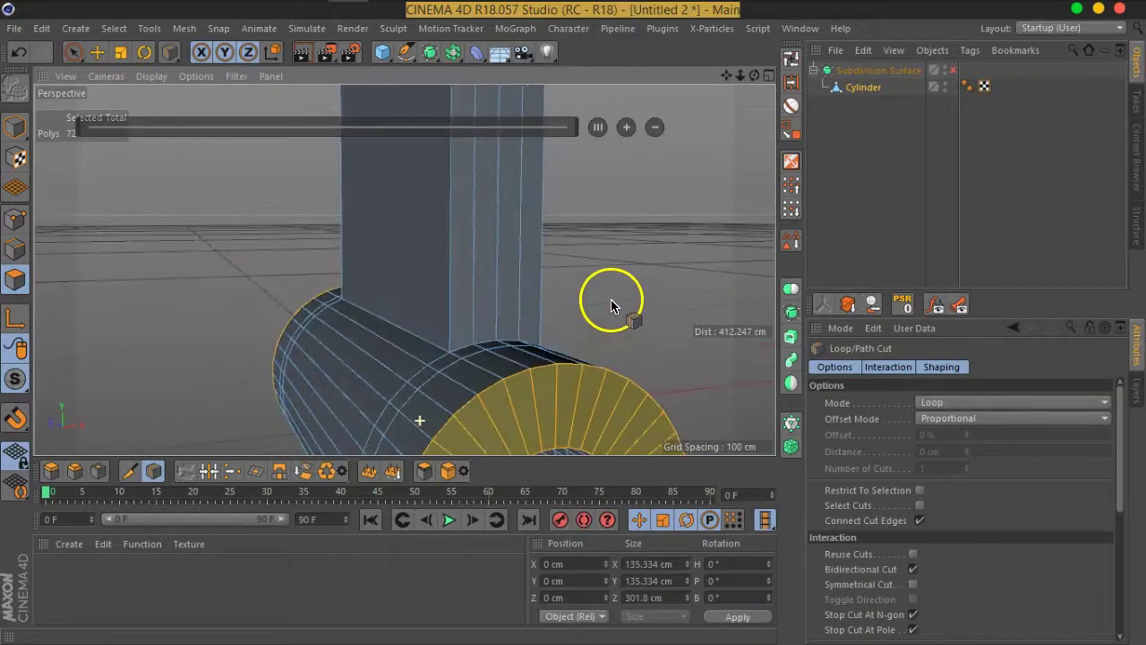
scroll(453, 349, up, 2)
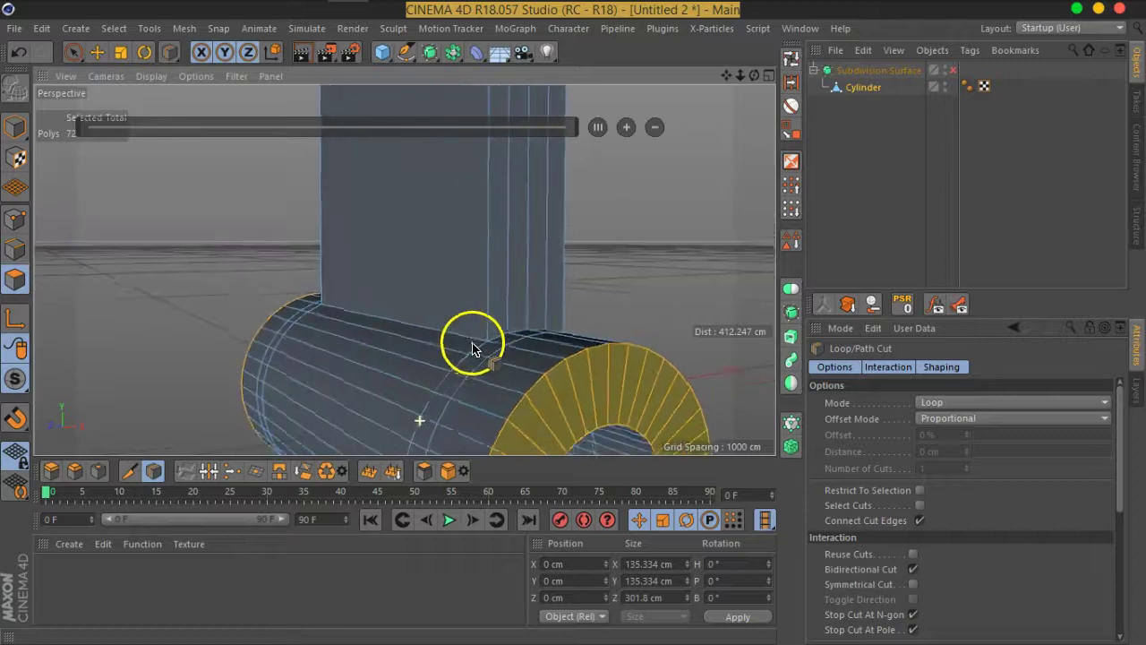
scroll(471, 340, up, 2)
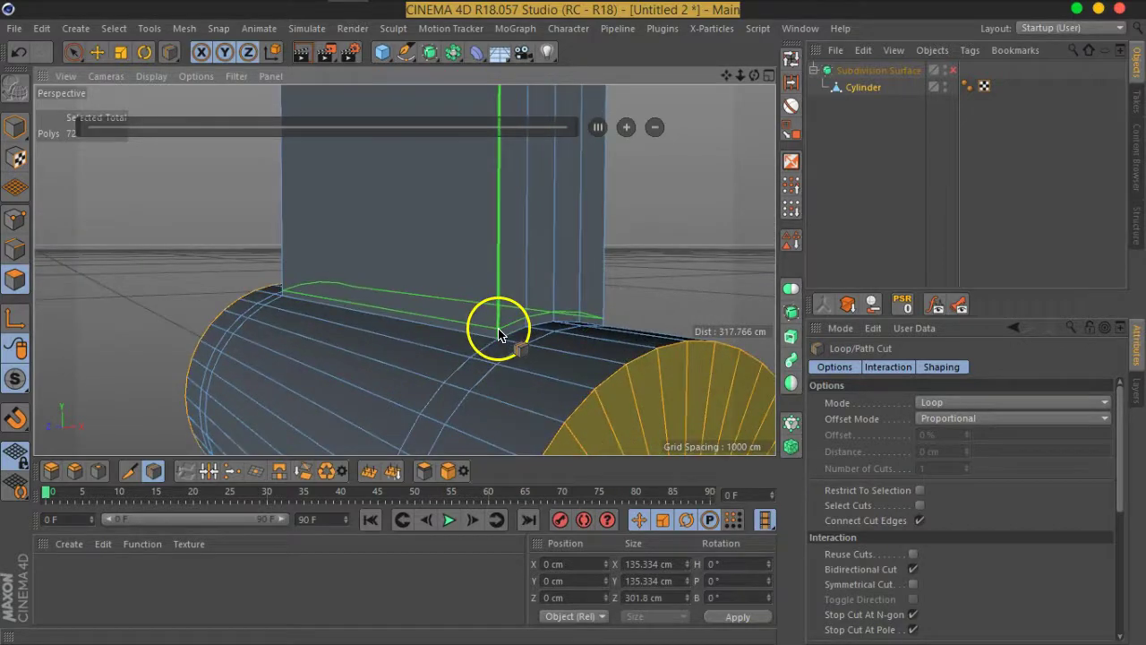
click(501, 332)
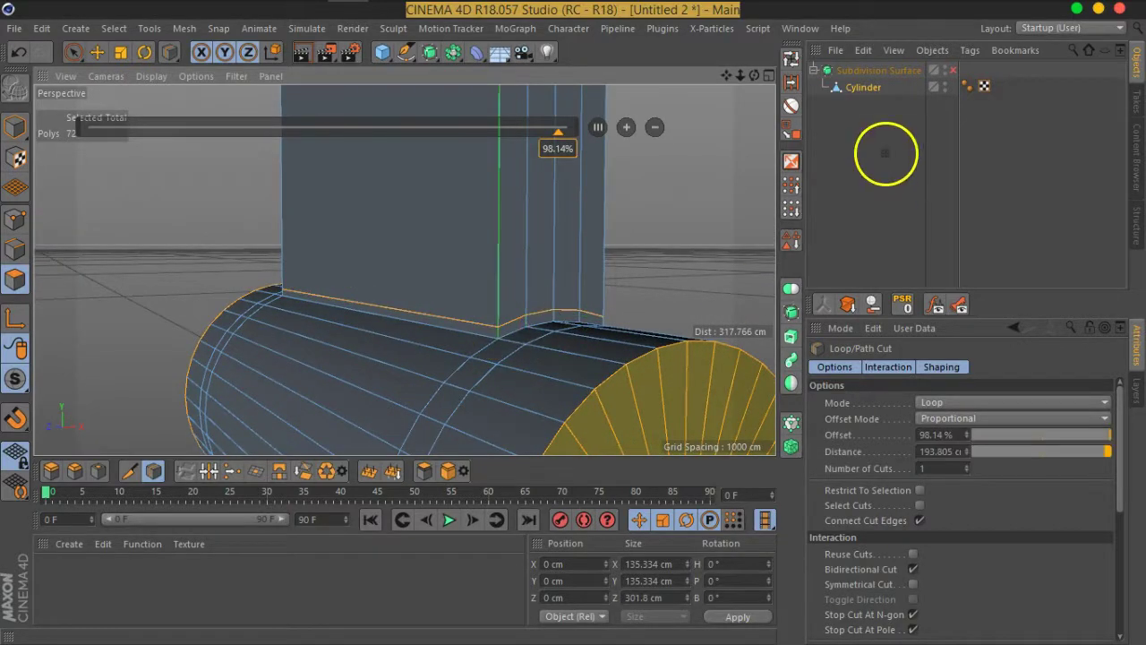
click(953, 73)
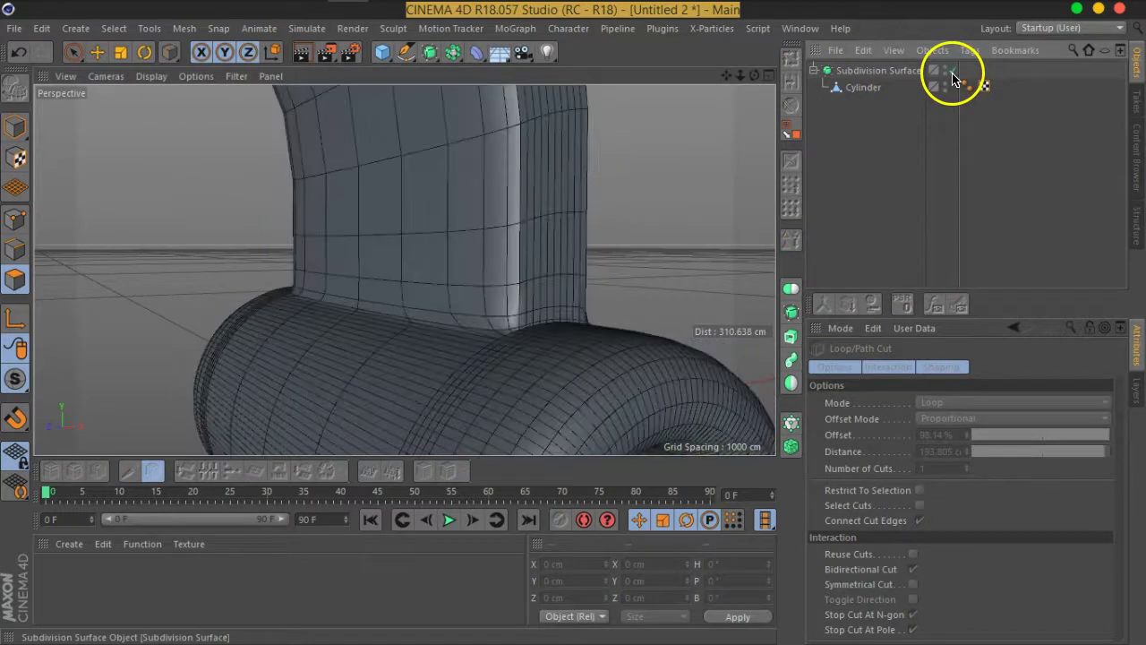
mouse_move(493, 317)
alt+mouse_down()
mouse_move(281, 325)
mouse_move(499, 400)
alt+mouse_up()
scroll(496, 230, down, 3)
mouse_move(496, 230)
alt+mouse_down()
mouse_move(582, 332)
mouse_move(487, 312)
alt+mouse_up()
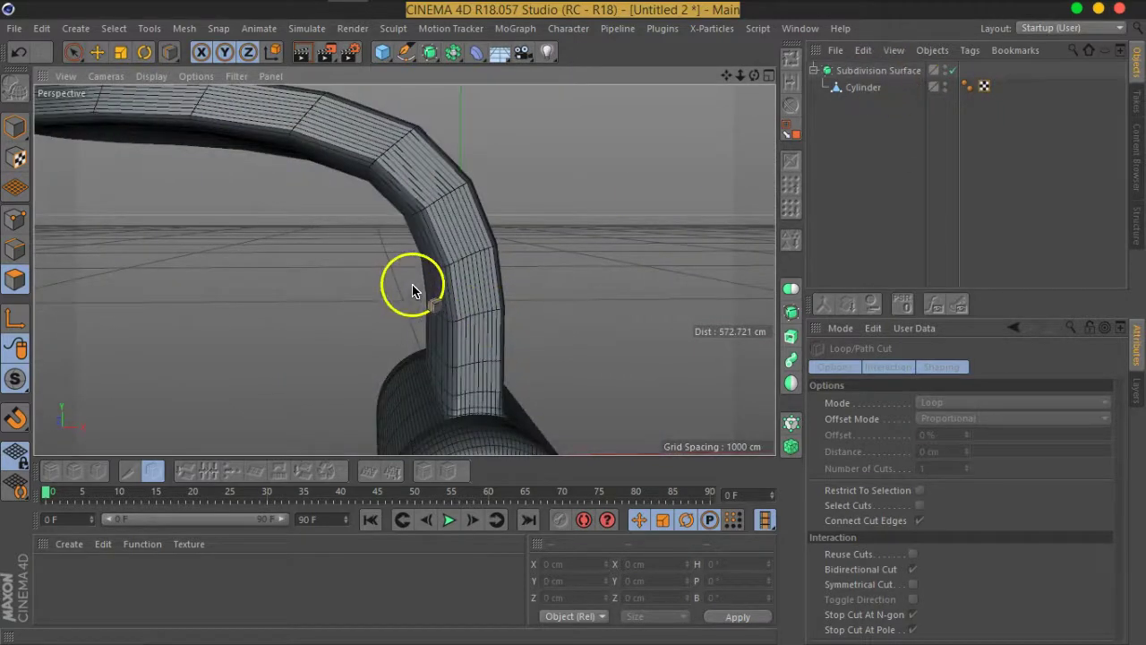
click(862, 87)
Step: Frame the mesh with smoothing off and orbit in close to view the column edge-on
key(o)
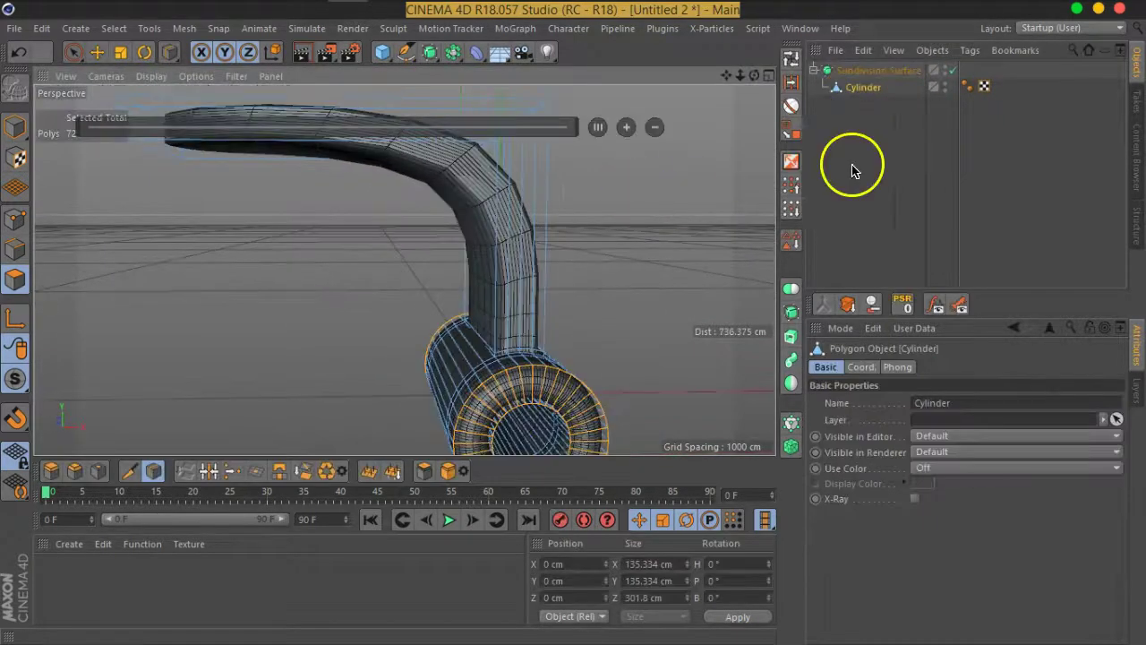
click(953, 70)
alt+drag(729, 241, 481, 258)
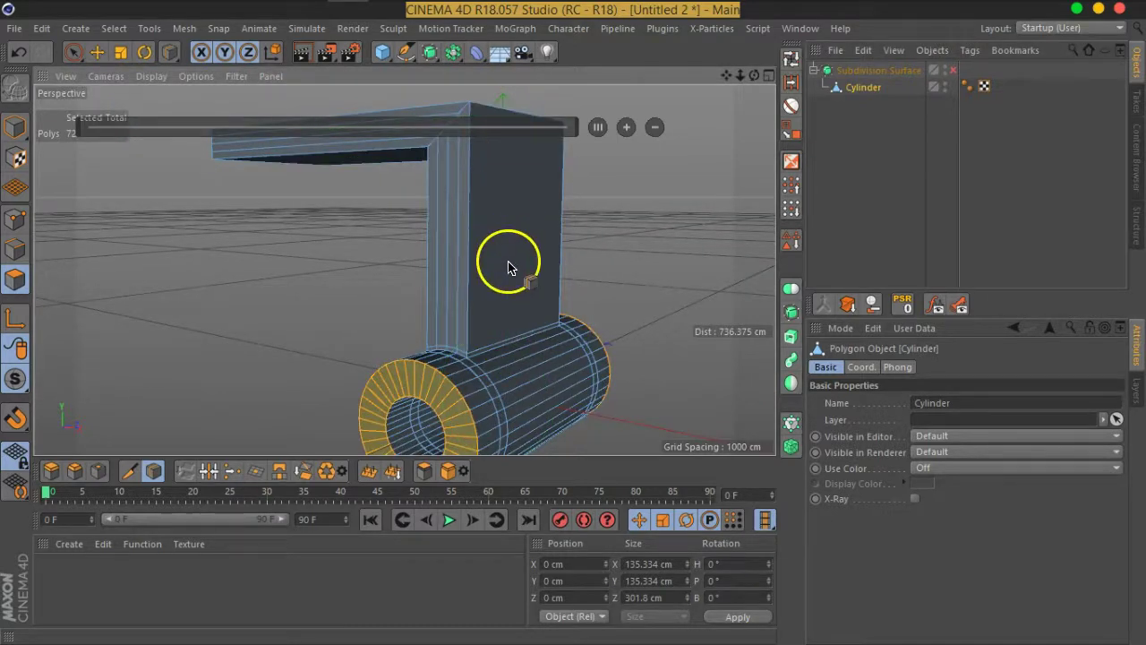
alt+drag(493, 238, 525, 282)
mouse_move(378, 245)
alt+mouse_down()
mouse_move(516, 278)
mouse_move(476, 325)
mouse_move(579, 302)
mouse_move(578, 313)
mouse_move(504, 332)
mouse_move(342, 335)
alt+mouse_up()
scroll(402, 358, up, 3)
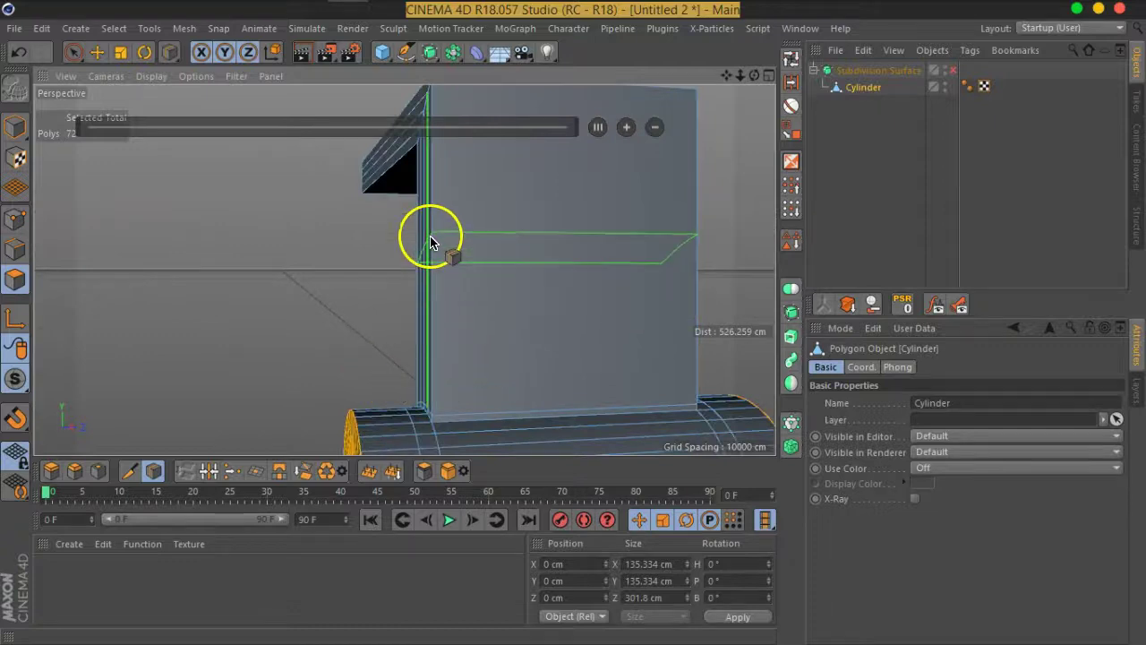
mouse_move(296, 308)
alt+mouse_down()
mouse_move(435, 312)
mouse_move(570, 249)
alt+mouse_up()
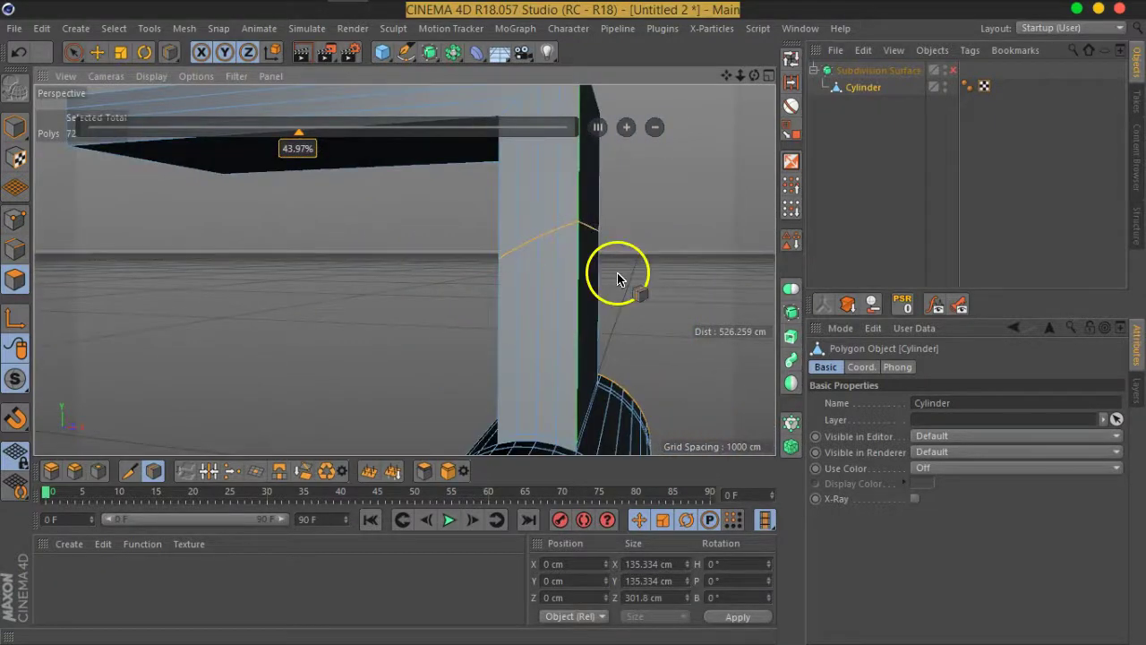
Step: Select the slanted column edge loop, scale it to 50% in Y, and re-enable smoothing
click(120, 54)
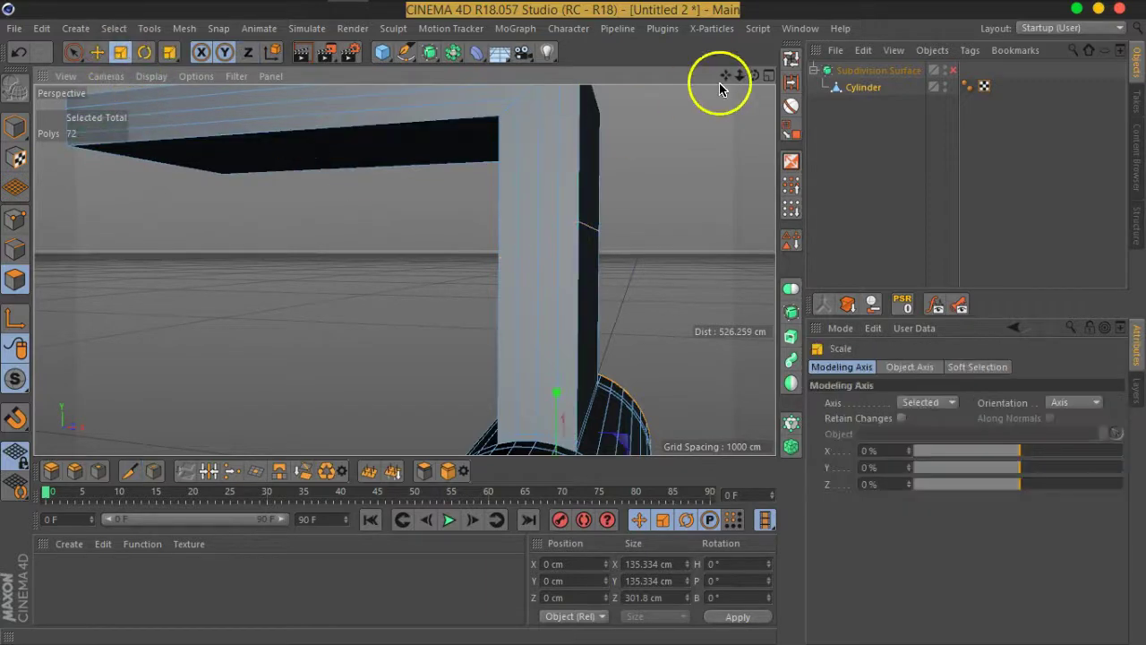
click(782, 67)
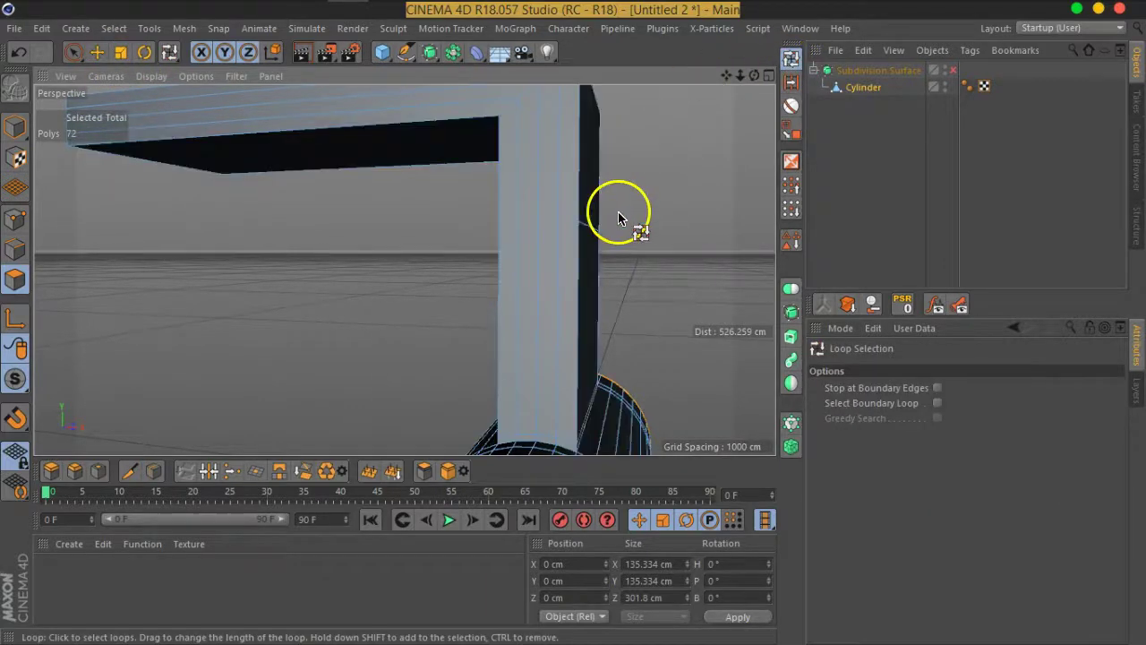
alt+drag(619, 215, 217, 362)
click(15, 250)
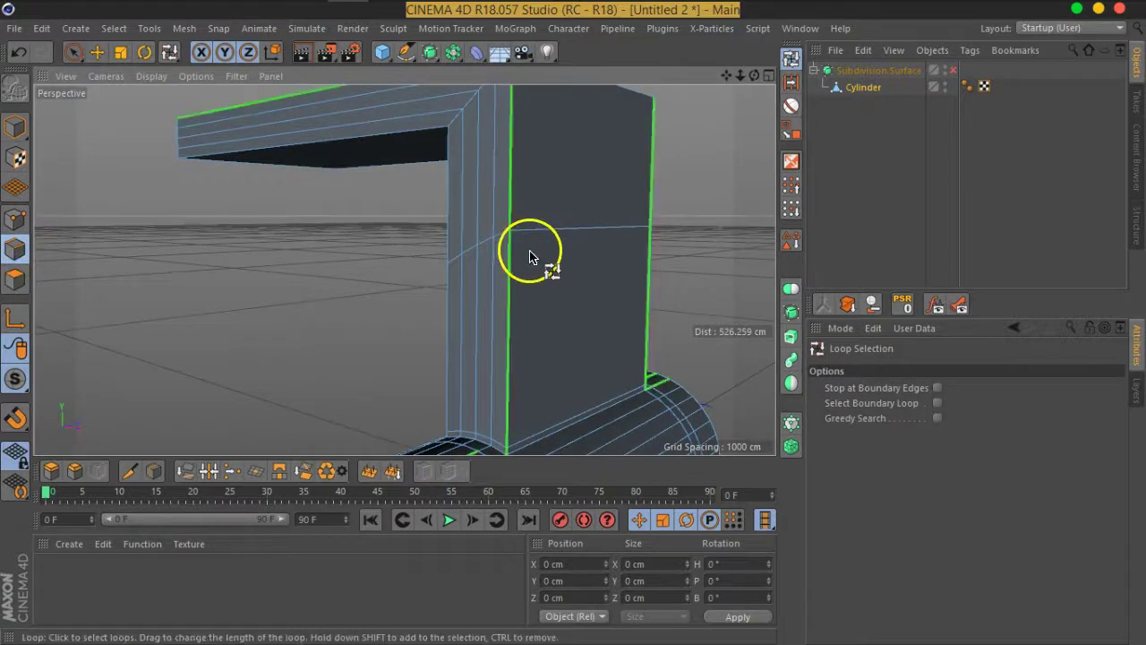
click(553, 235)
click(120, 52)
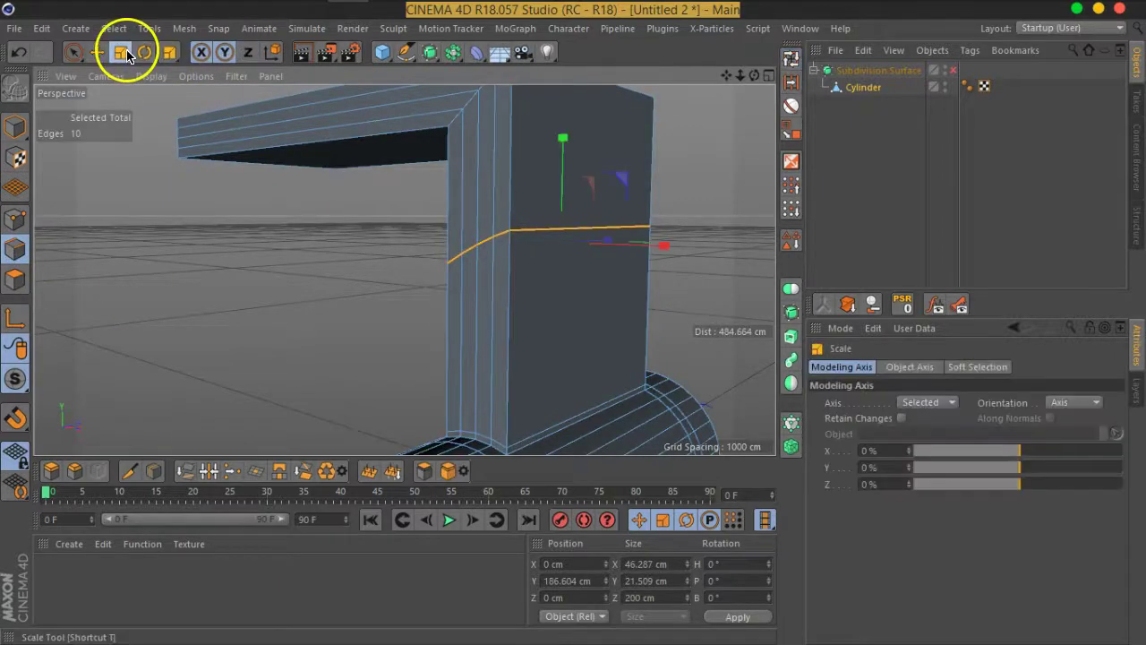
drag(563, 148, 561, 202)
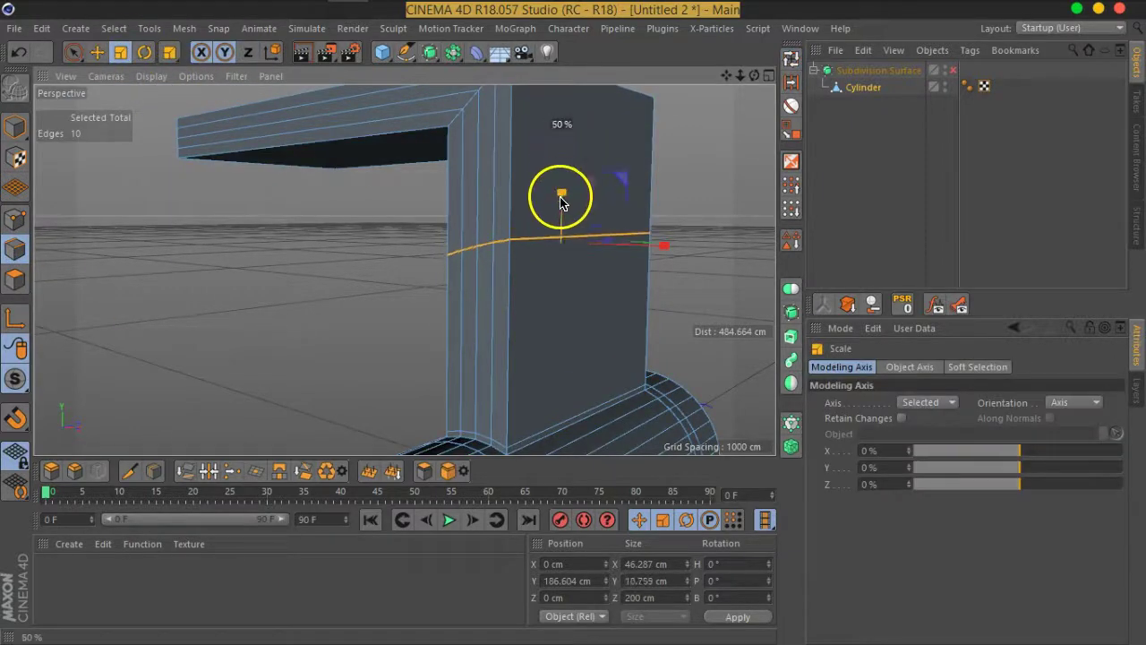
click(967, 97)
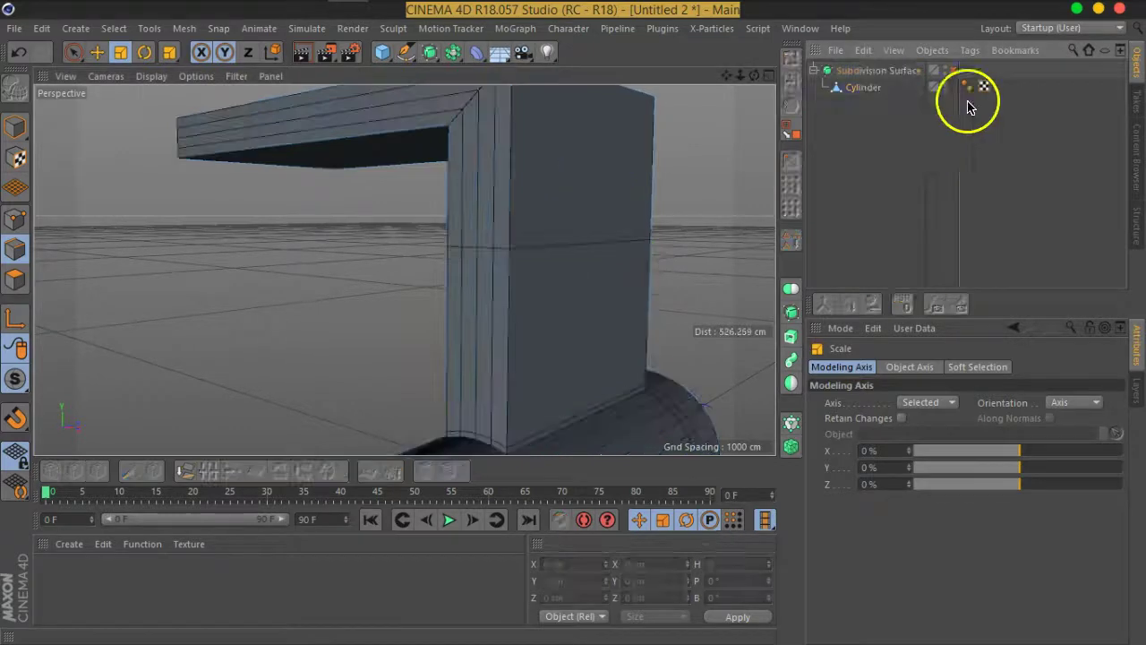
click(952, 70)
mouse_move(603, 323)
alt+mouse_down()
mouse_move(588, 277)
mouse_move(440, 265)
mouse_move(517, 278)
mouse_move(737, 265)
mouse_move(522, 266)
mouse_move(702, 282)
mouse_move(695, 316)
mouse_move(630, 277)
mouse_move(445, 242)
mouse_move(433, 274)
mouse_move(463, 300)
alt+mouse_up()
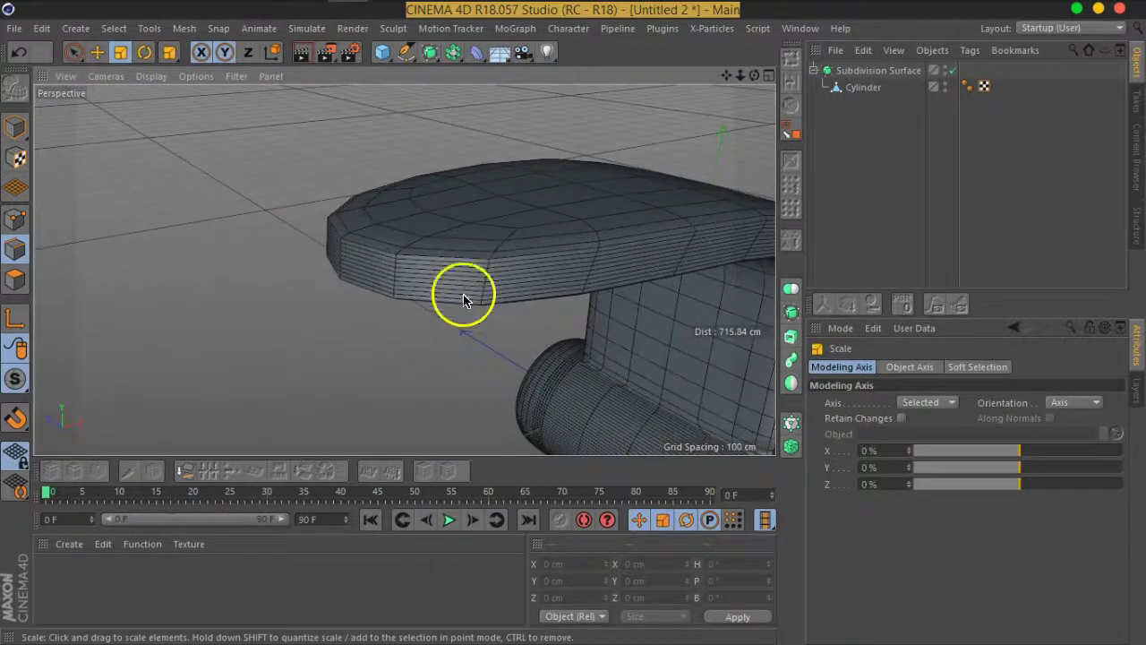
Step: Select the Cylinder, turn smoothing off, and live-select polygons on the arm end and barrel
click(867, 89)
click(952, 71)
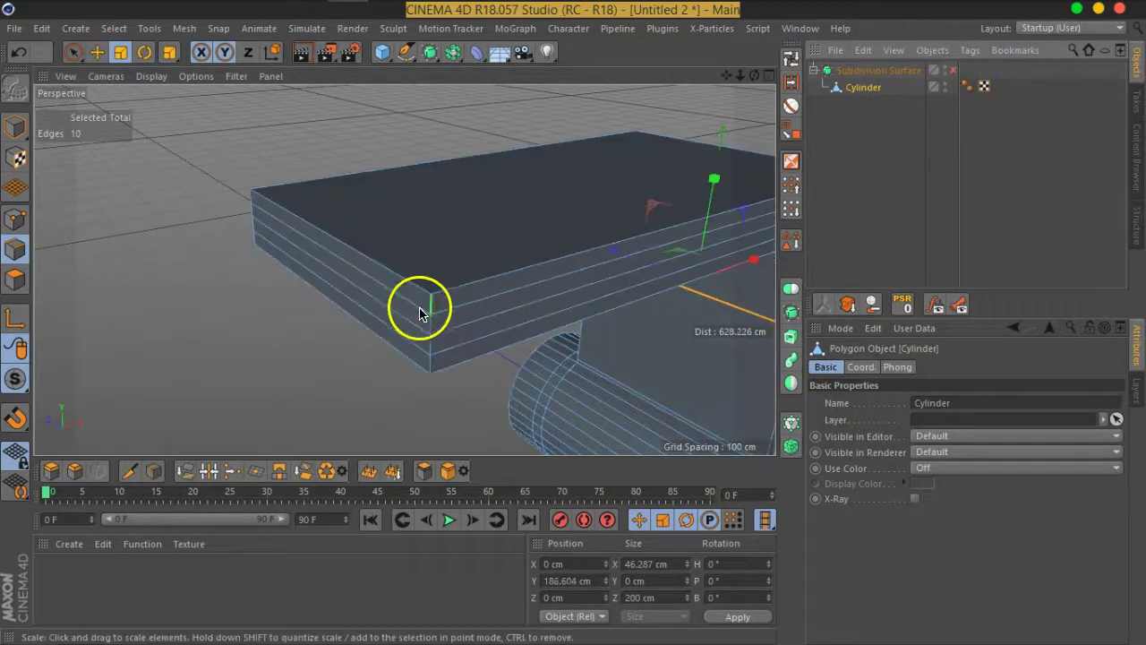
click(78, 56)
click(14, 279)
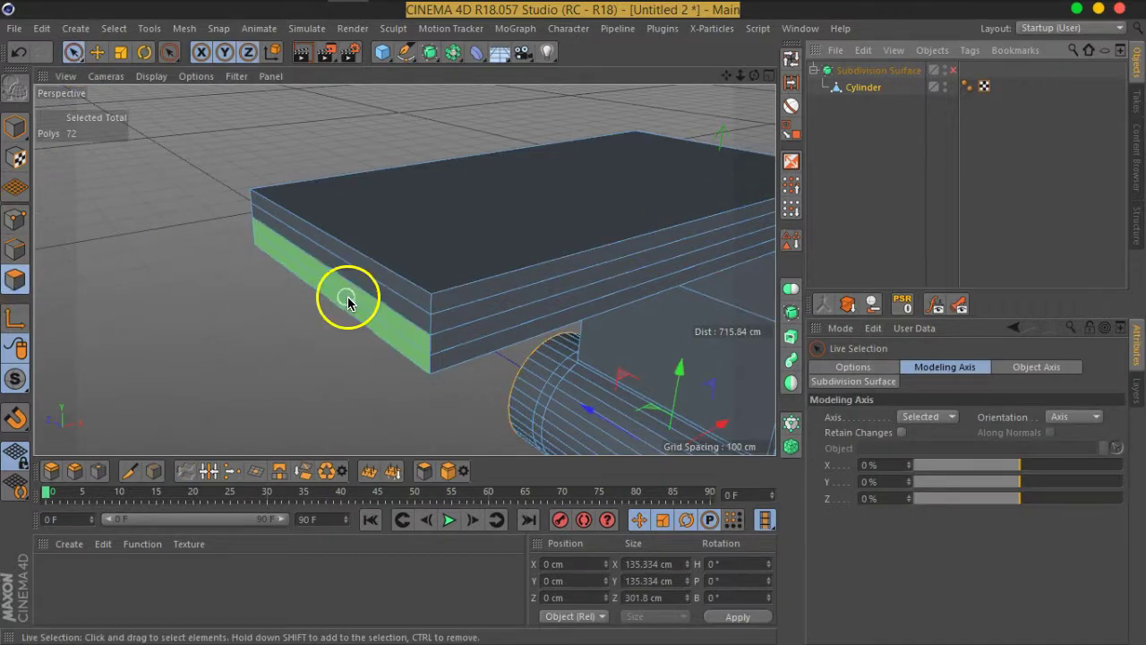
click(370, 283)
mouse_move(370, 283)
mouse_down()
mouse_move(370, 313)
mouse_move(405, 326)
mouse_move(346, 274)
mouse_move(440, 346)
mouse_move(365, 299)
mouse_move(521, 268)
mouse_up()
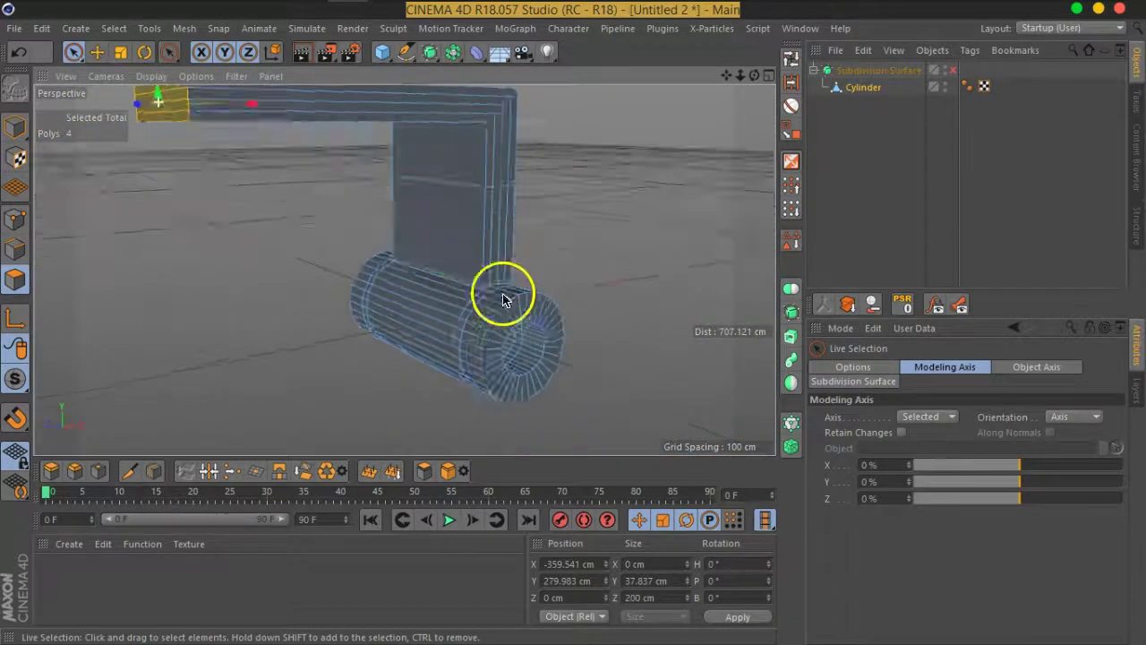
scroll(487, 304, up, 5)
click(457, 339)
mouse_move(460, 340)
alt+mouse_down()
mouse_move(466, 366)
mouse_move(480, 302)
mouse_move(483, 319)
mouse_move(771, 154)
alt+mouse_up()
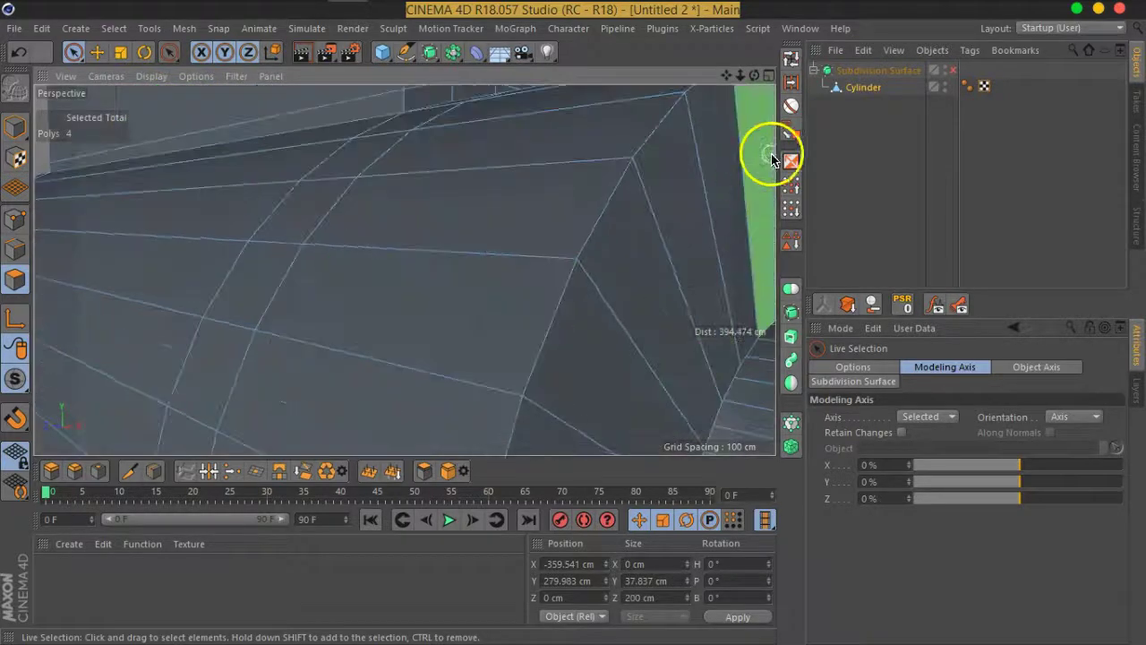
Step: Loop-select the outer rim edge loop at the barrel's end
click(790, 58)
click(14, 249)
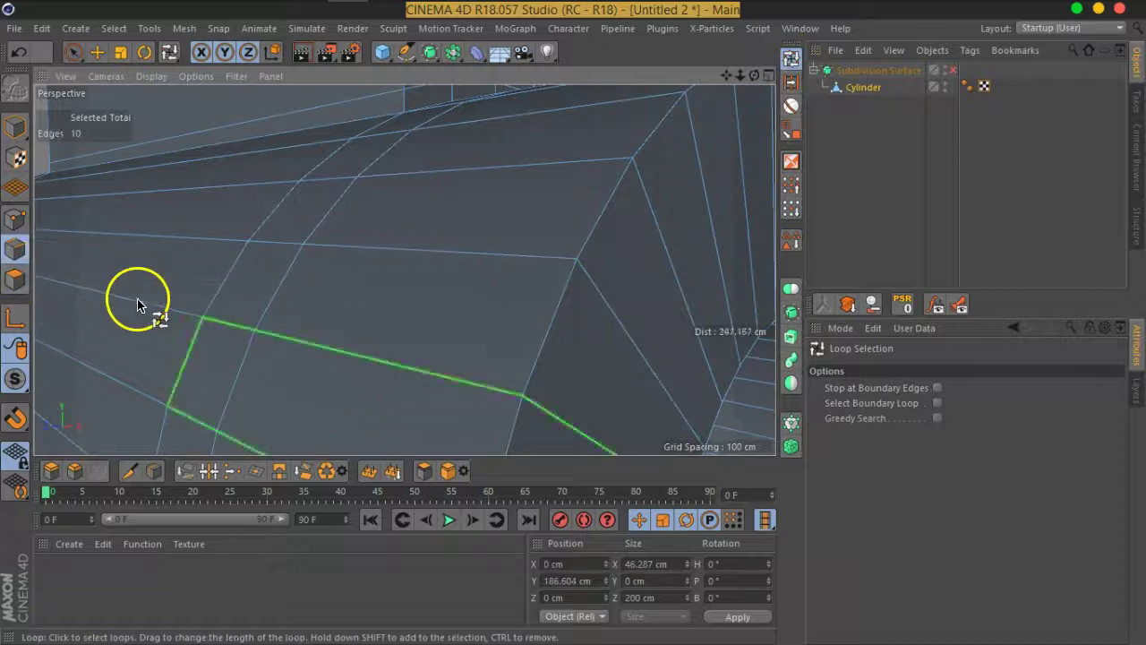
scroll(397, 346, down, 5)
alt+drag(397, 346, 455, 263)
scroll(454, 263, down, 2)
click(421, 250)
Step: Add the inner rim loop and bevel both barrel rims by 2.832 cm
shift+click(643, 279)
mouse_move(626, 307)
alt+mouse_down()
mouse_move(537, 302)
mouse_move(549, 301)
alt+mouse_up()
right_click(553, 303)
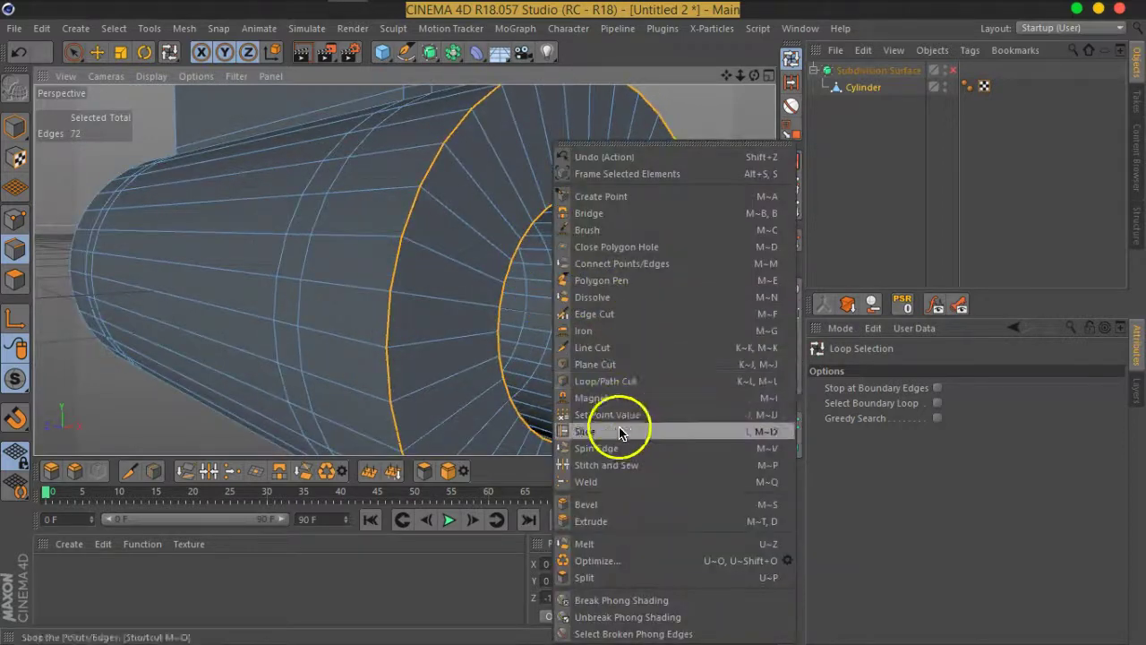
click(586, 504)
scroll(388, 194, down, 2)
scroll(389, 194, down, 1)
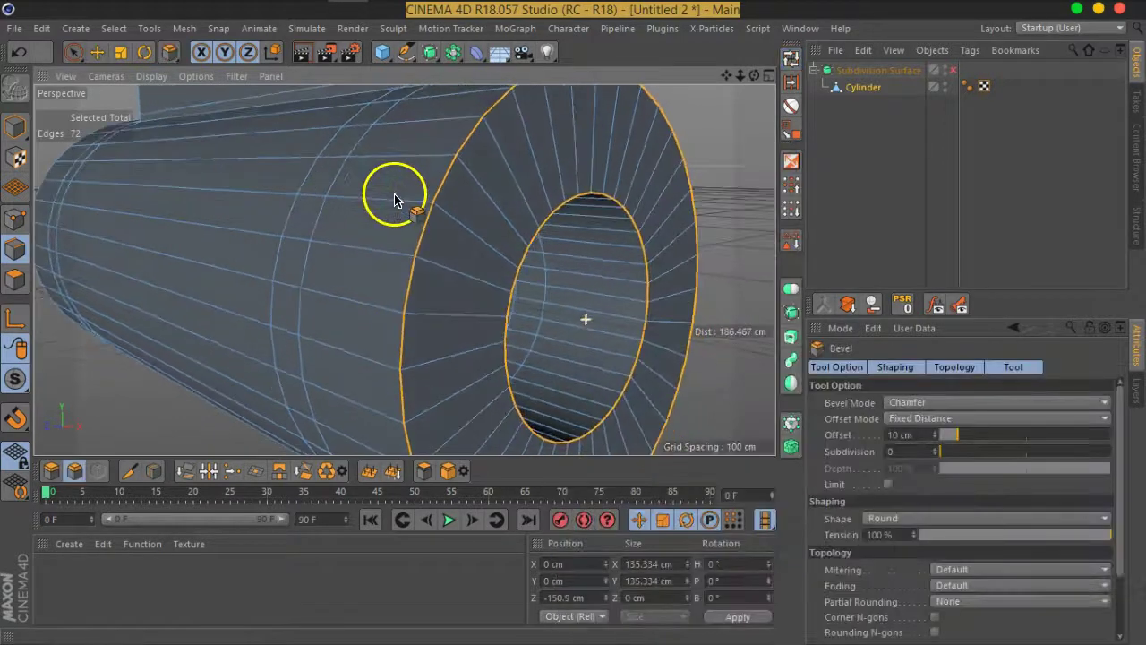
drag(428, 243, 435, 243)
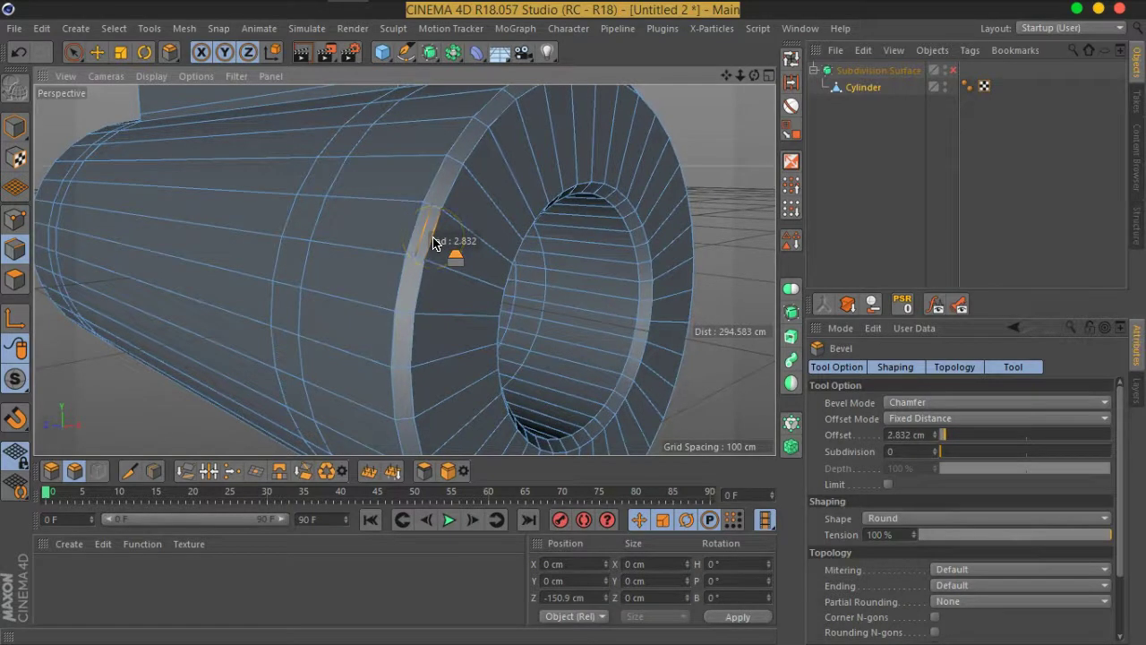
click(931, 114)
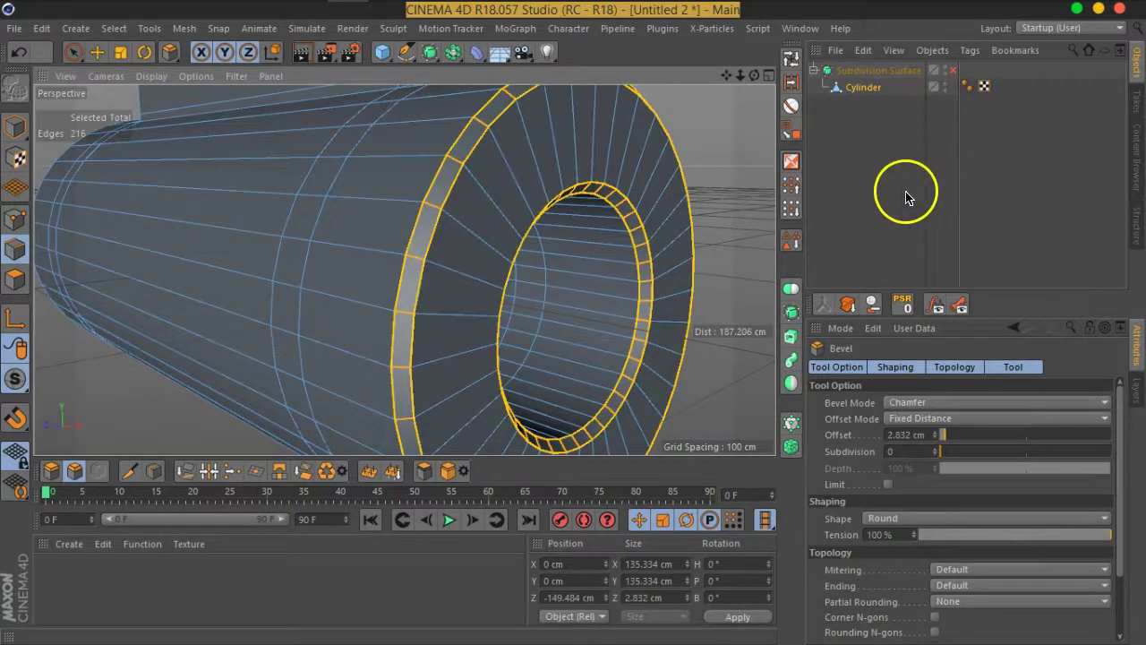
Step: Toggle Subdivision Surface smoothing to compare the bevel, keeping the Cylinder nested underneath
key(q)
key(q)
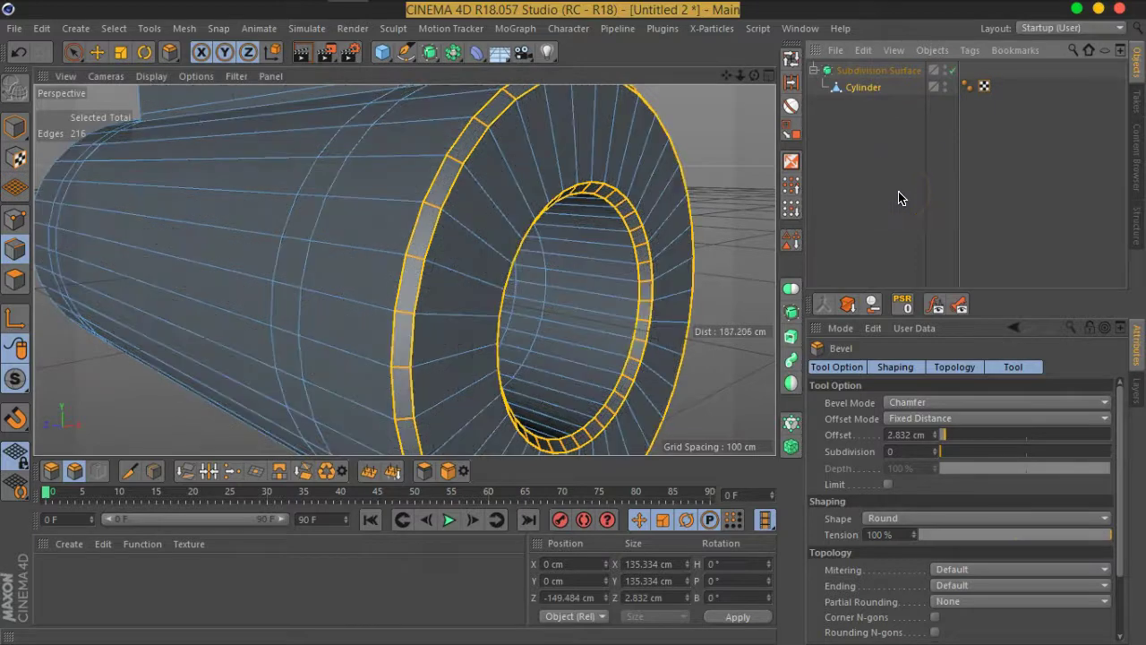
key(q)
click(952, 70)
click(953, 70)
click(953, 70)
click(953, 70)
click(953, 69)
click(864, 172)
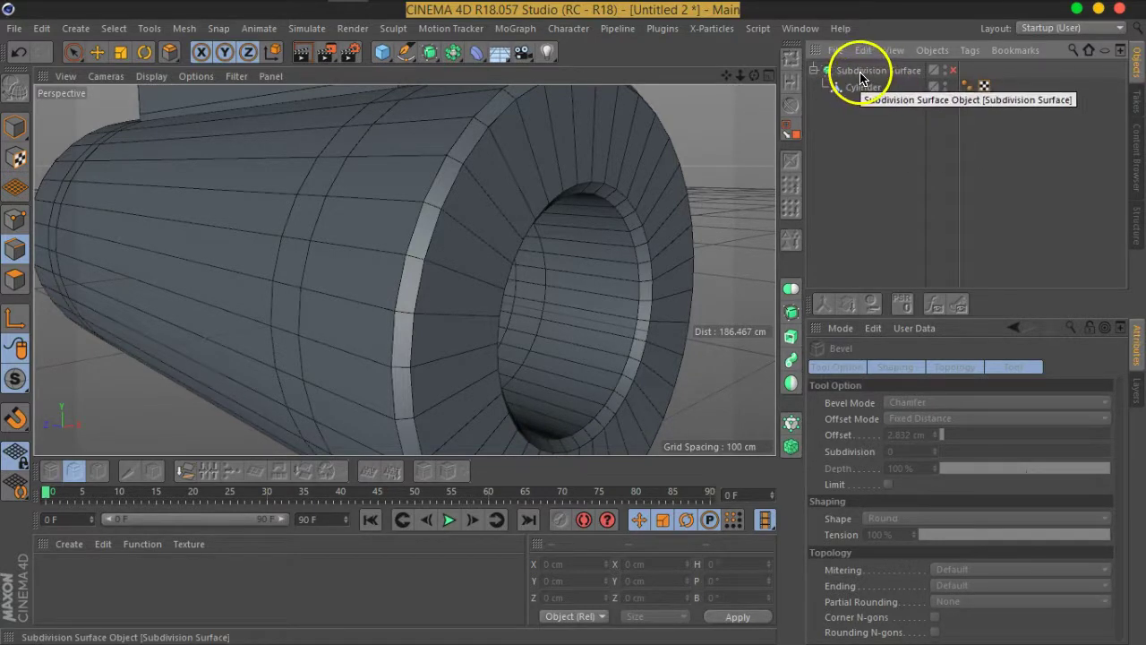
click(911, 89)
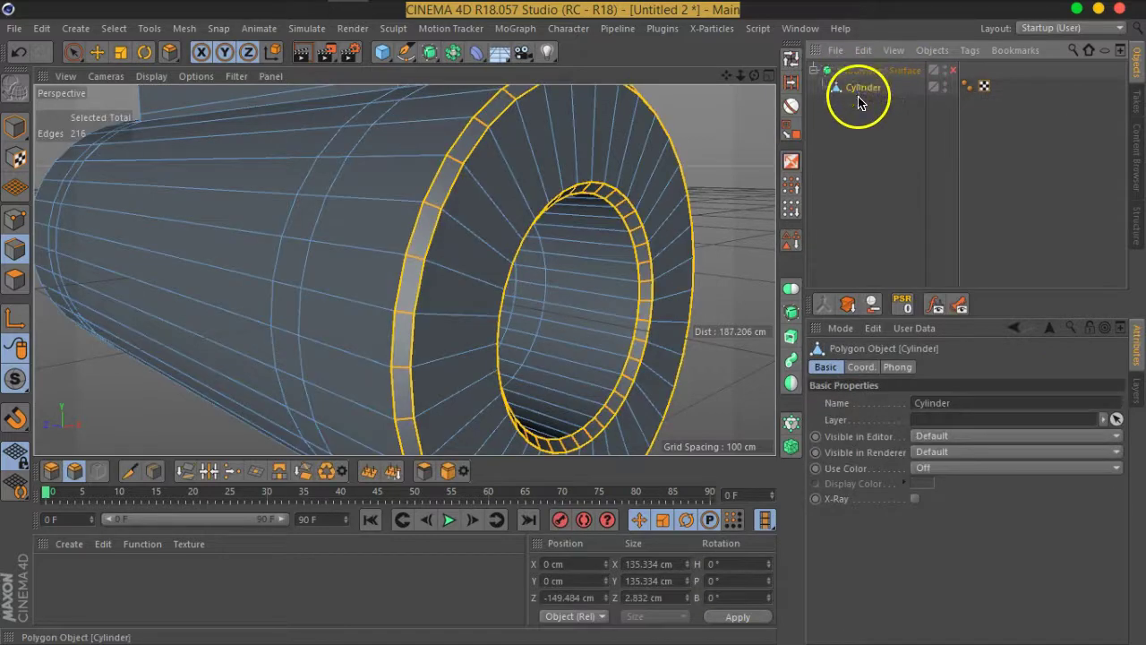
drag(858, 102, 855, 142)
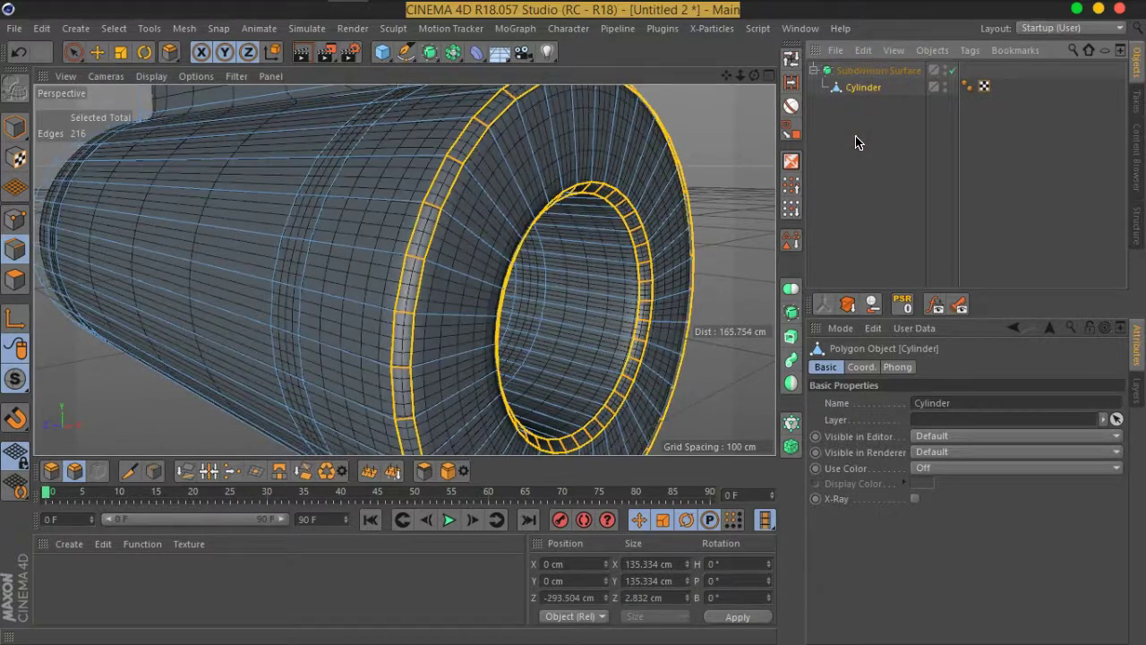
mouse_move(313, 169)
alt+mouse_down()
mouse_move(523, 237)
mouse_move(515, 251)
mouse_move(340, 293)
mouse_move(409, 256)
mouse_move(72, 217)
alt+mouse_up()
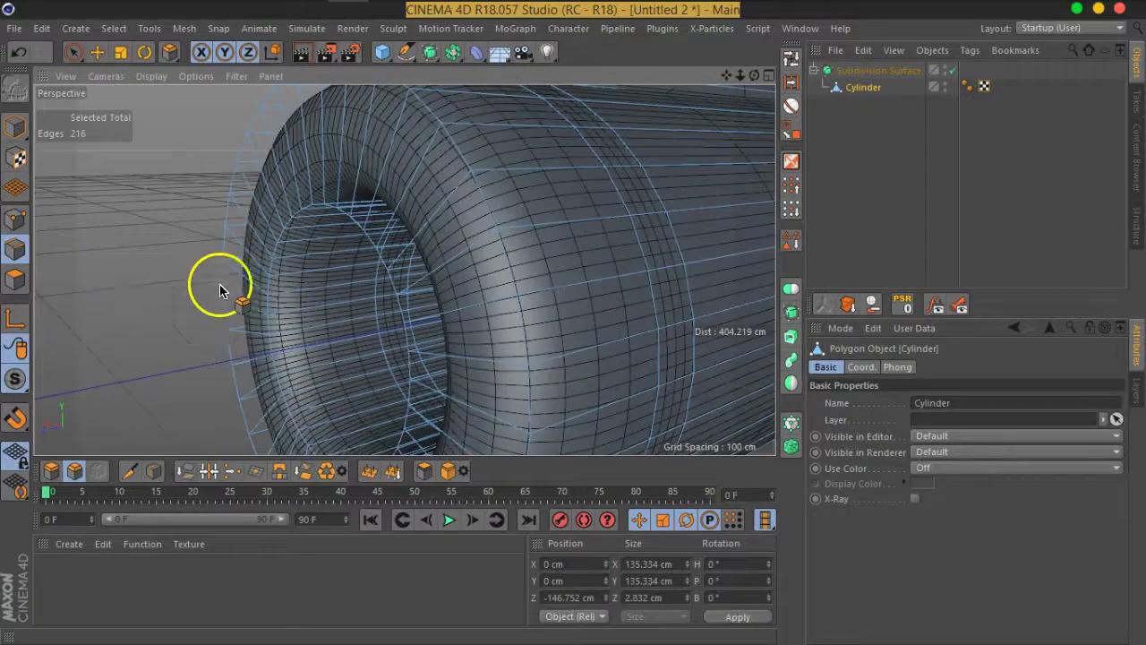
Step: Loop-select the other end's outer and inner rim loops and bevel them
click(790, 58)
click(486, 216)
click(954, 70)
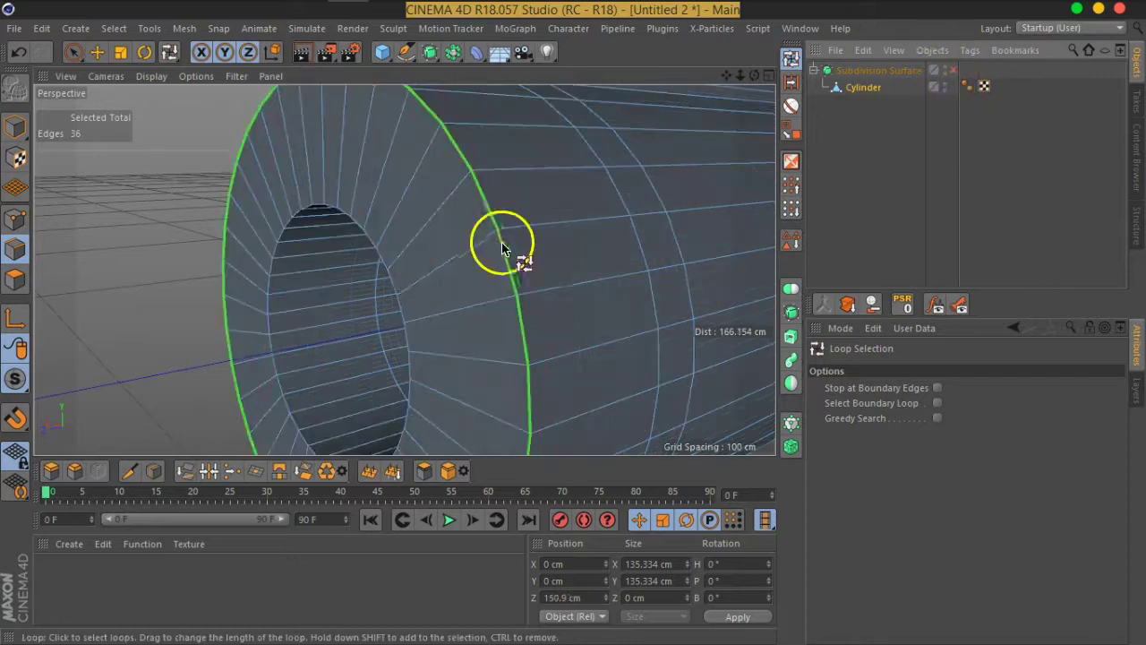
shift+click(393, 277)
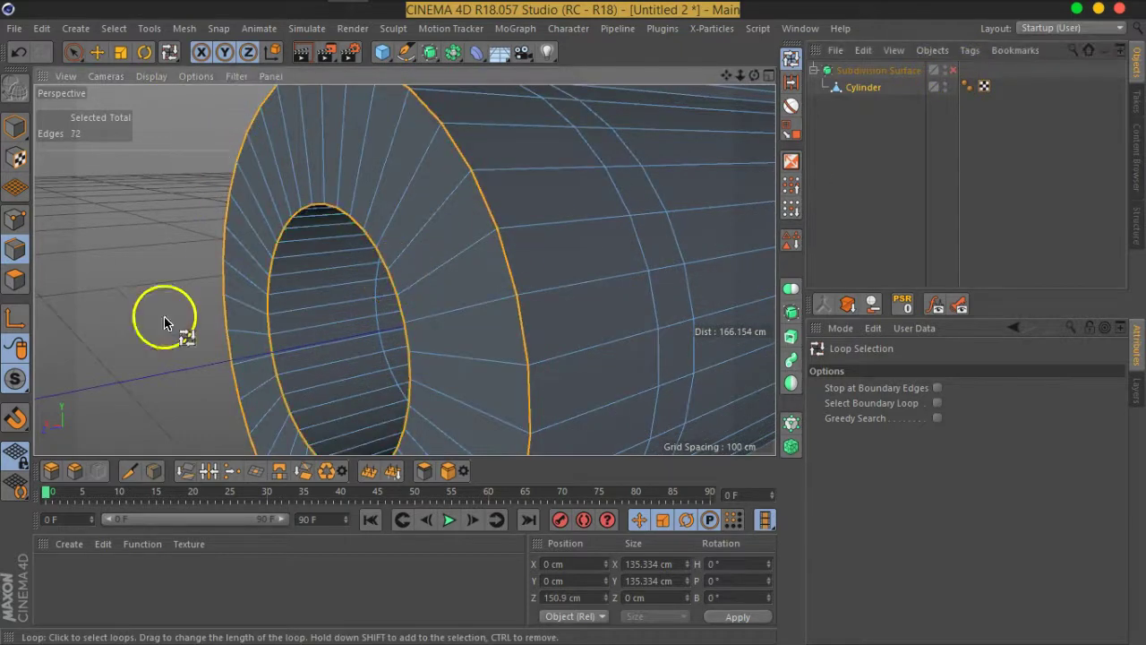
click(76, 479)
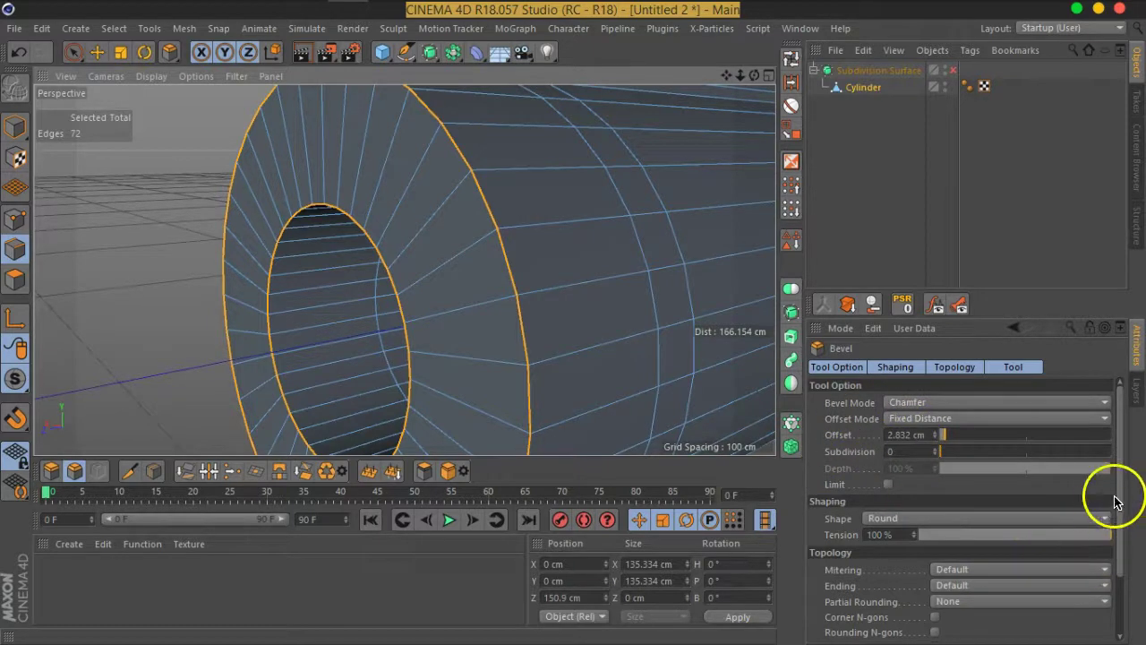
scroll(1115, 510, down, 3)
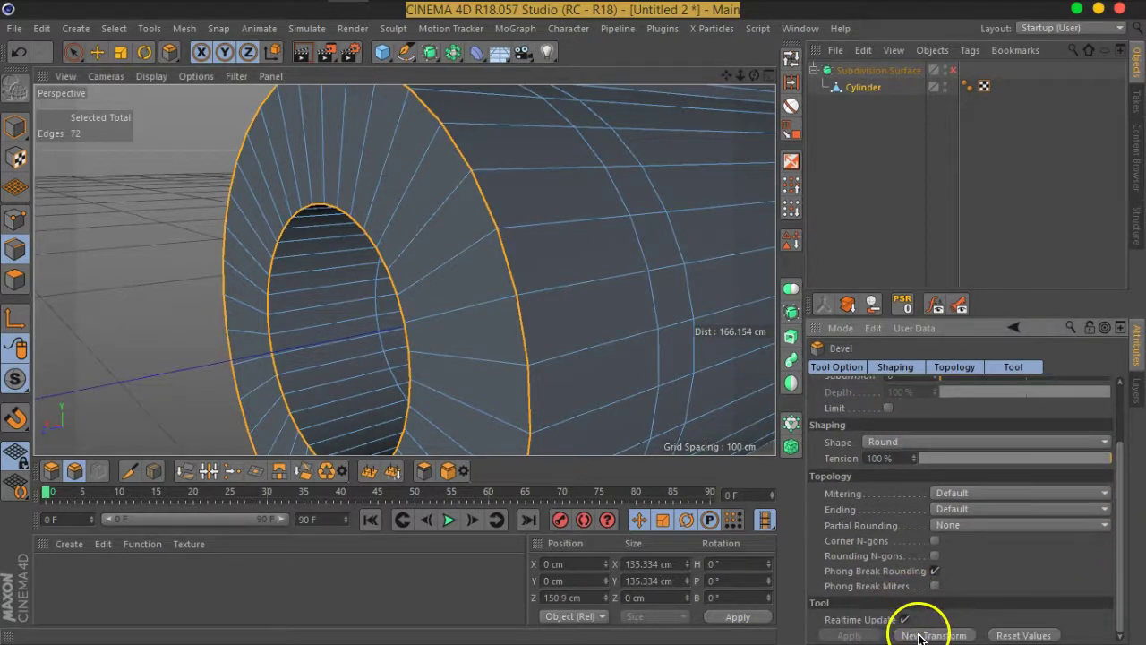
click(921, 635)
Step: Preview the bevelled barrel with smoothing on, then turn it off and reselect the barrel mesh
scroll(519, 232, down, 5)
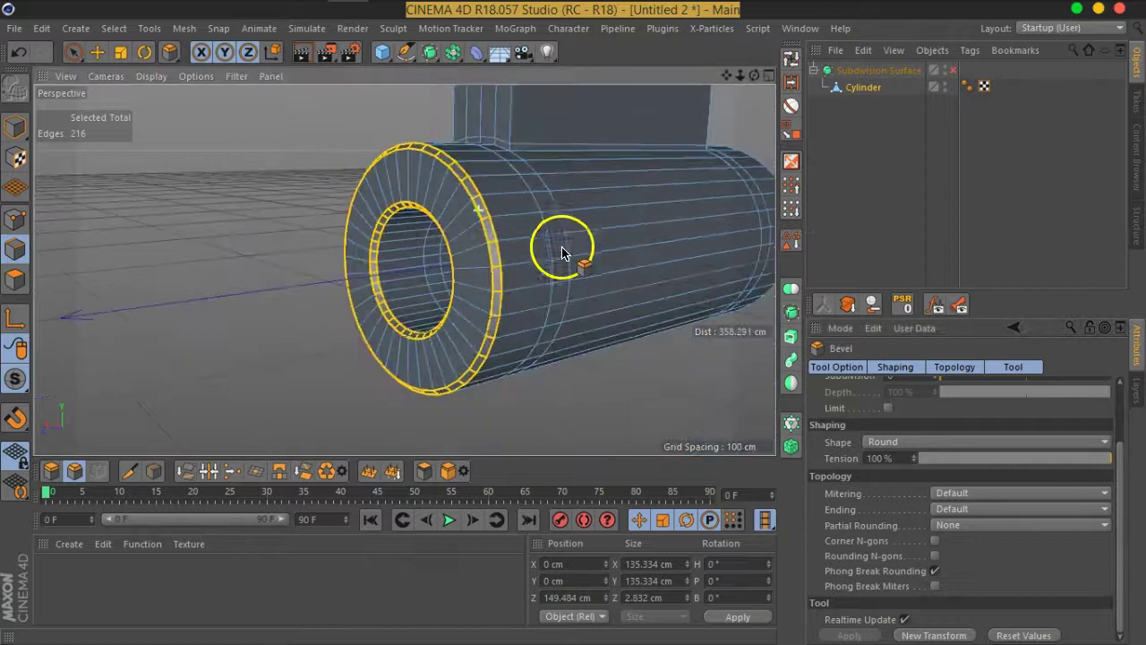
alt+drag(563, 248, 568, 243)
scroll(277, 243, up, 5)
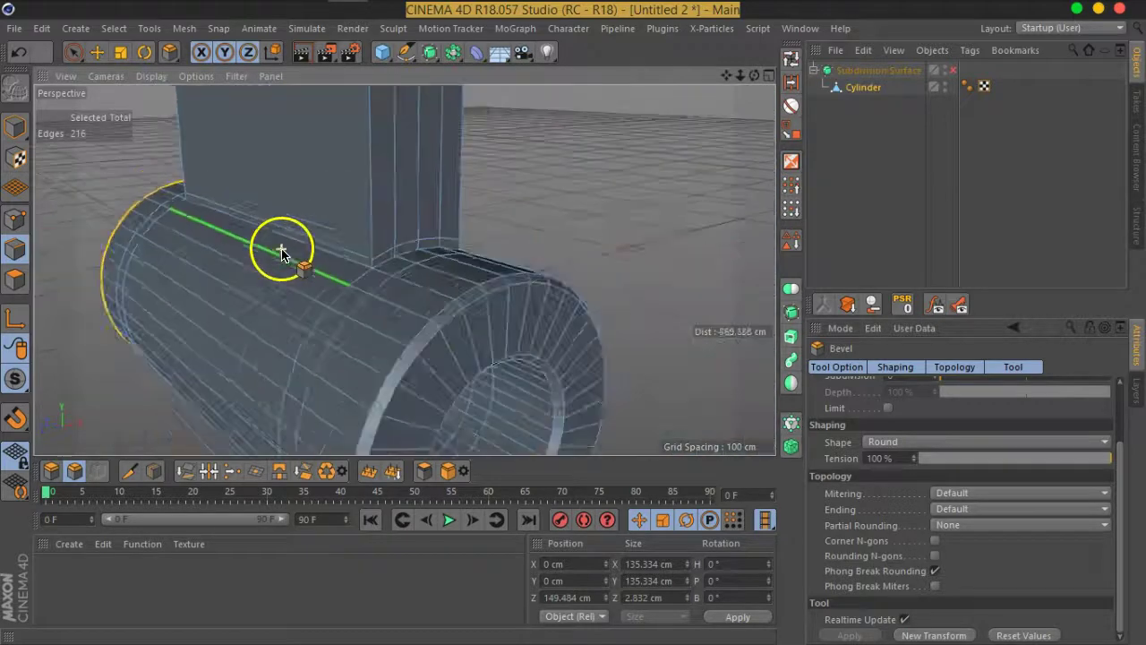
mouse_move(281, 253)
alt+mouse_down()
mouse_move(499, 294)
mouse_move(486, 256)
mouse_move(498, 248)
alt+mouse_up()
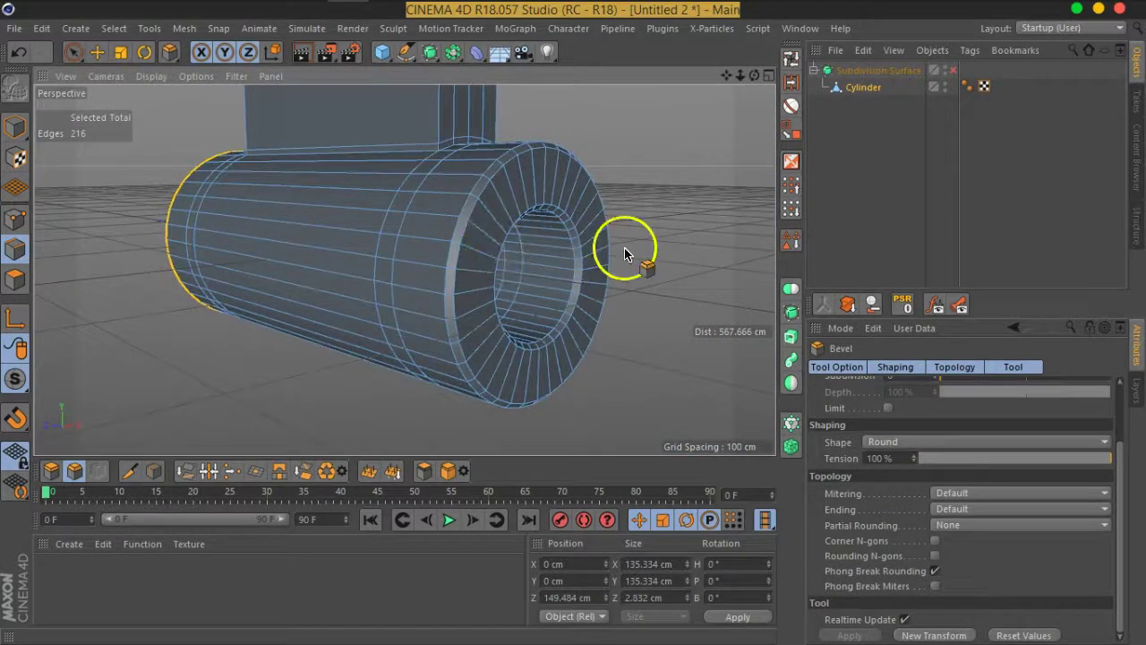
click(875, 170)
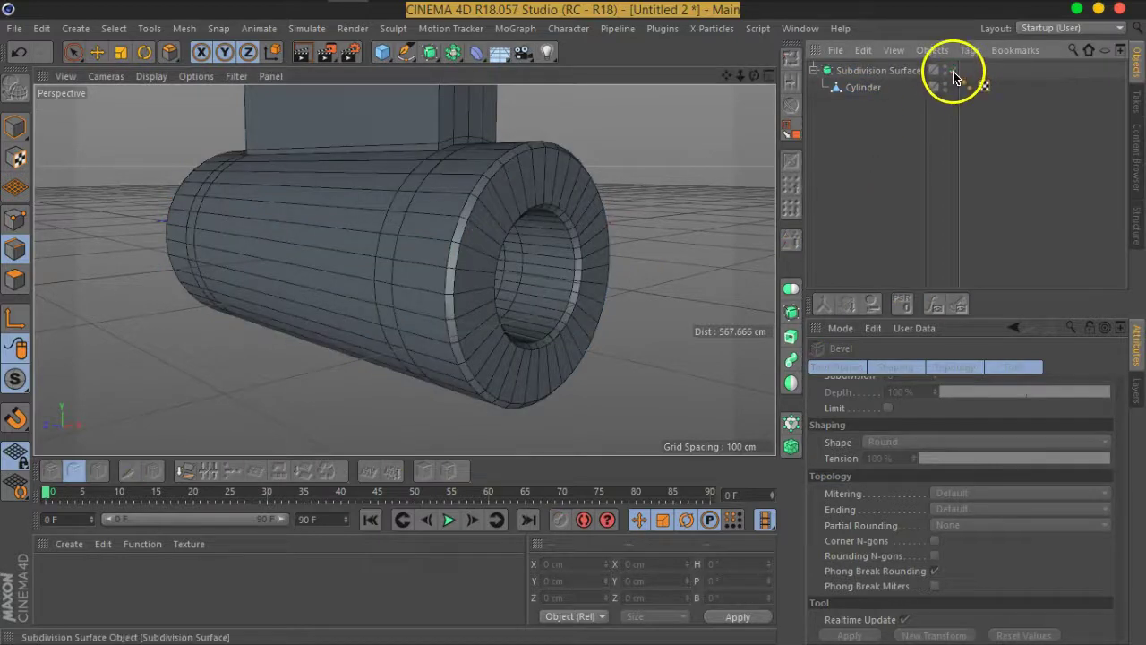
click(951, 70)
scroll(564, 228, down, 3)
mouse_move(558, 223)
alt+mouse_down()
mouse_move(272, 221)
mouse_move(250, 233)
mouse_move(511, 230)
mouse_move(549, 153)
mouse_move(542, 128)
alt+mouse_up()
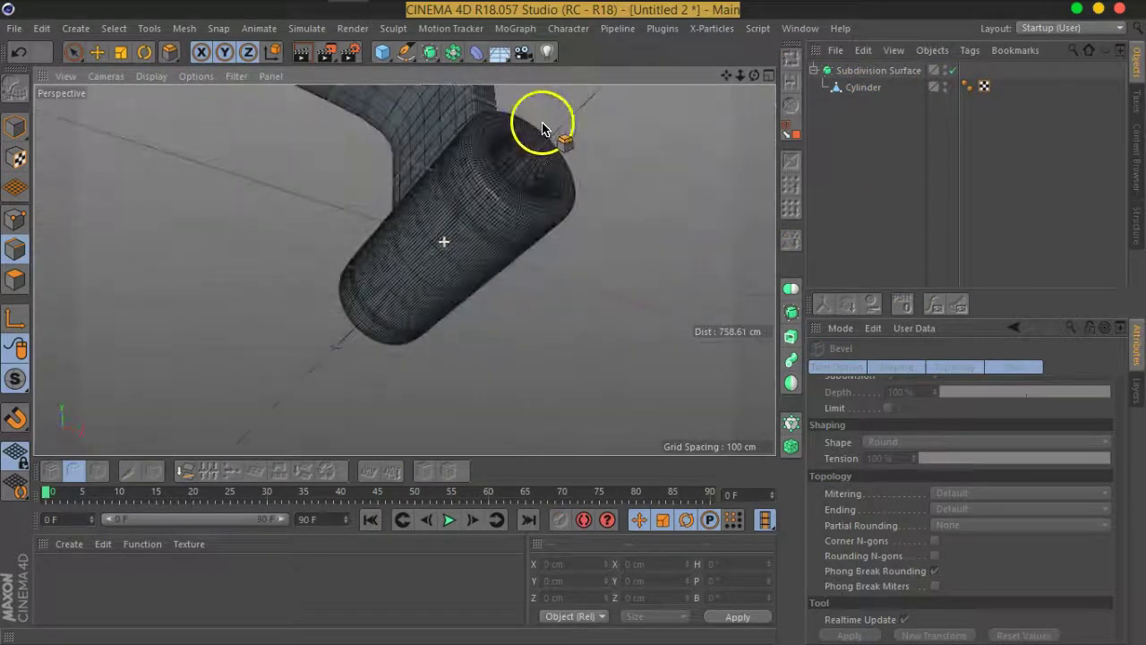
click(952, 70)
click(863, 88)
mouse_move(481, 249)
alt+mouse_down()
mouse_move(517, 248)
mouse_move(471, 89)
alt+mouse_up()
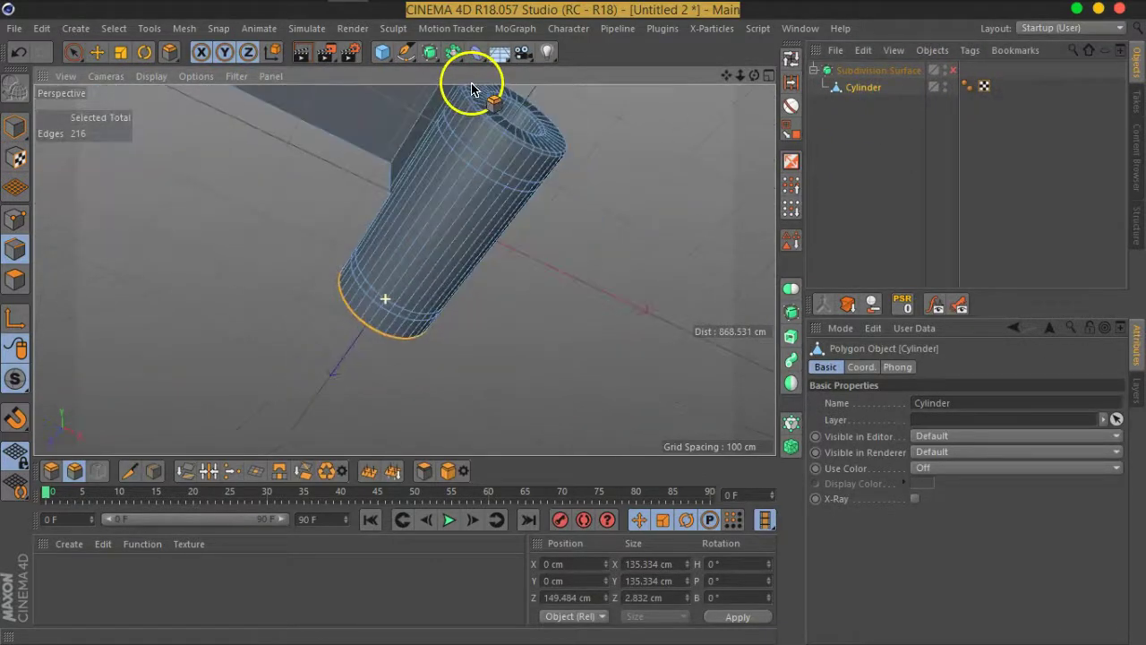
Step: Live-select the bottom polygon strip and move it down below the hinge barrel
ctrl+click(10, 281)
click(73, 51)
mouse_move(673, 303)
alt+mouse_down()
mouse_move(580, 286)
mouse_move(535, 295)
alt+mouse_up()
scroll(535, 295, up, 3)
scroll(435, 225, up, 2)
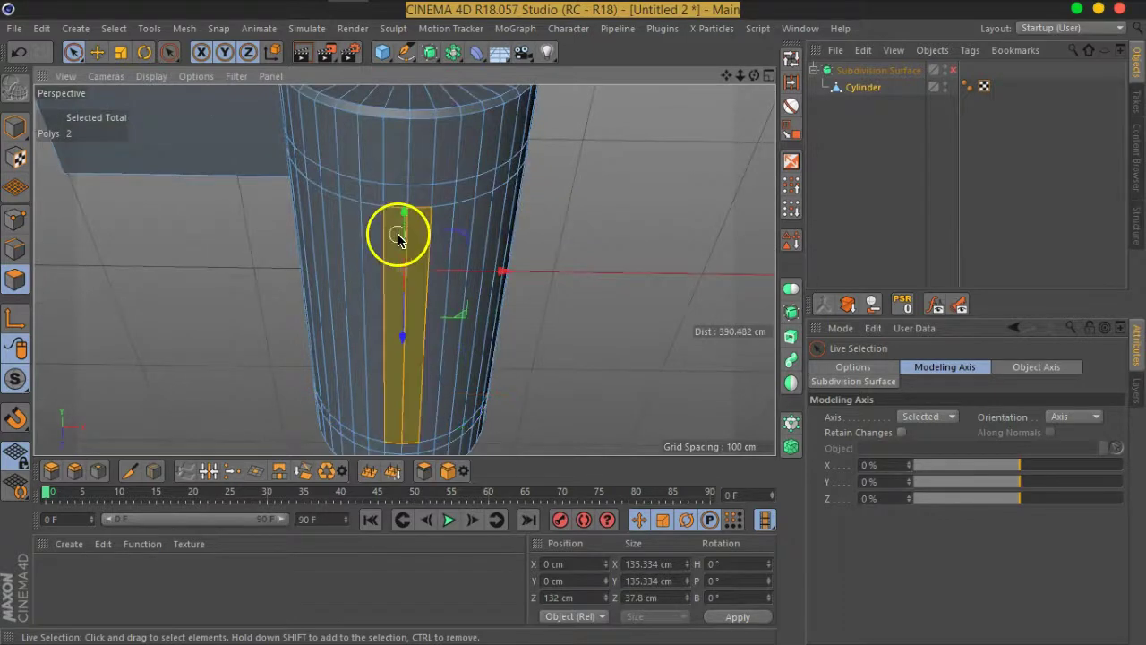
mouse_move(409, 237)
mouse_down()
mouse_move(490, 218)
mouse_move(603, 289)
mouse_move(543, 322)
mouse_move(578, 320)
mouse_up()
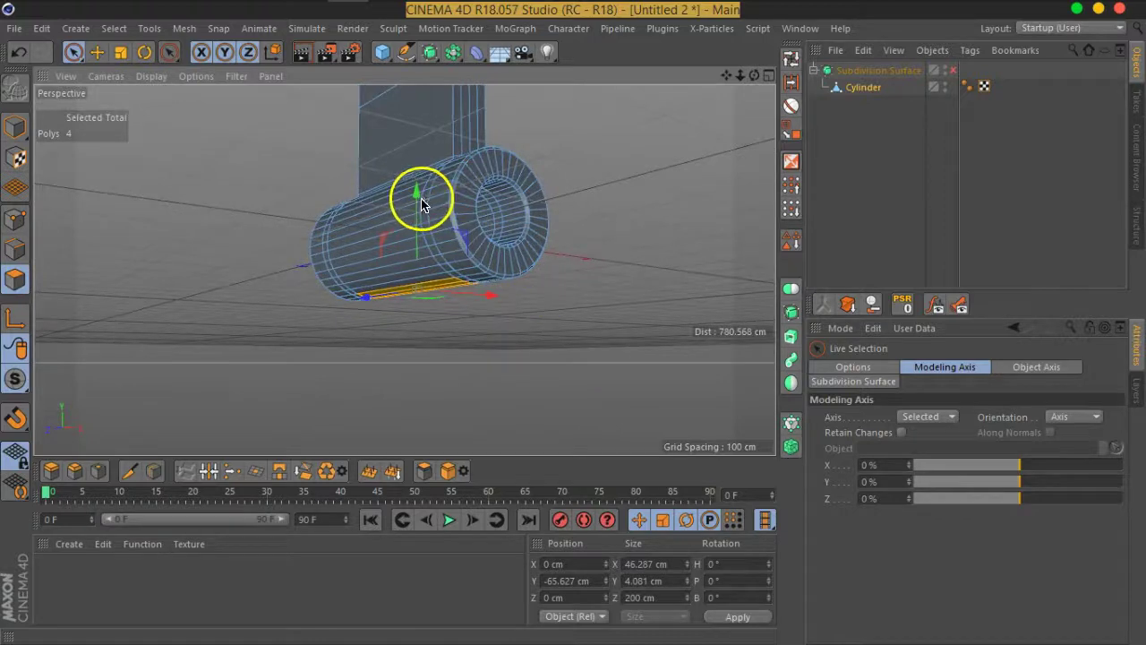
drag(416, 199, 417, 365)
mouse_move(525, 359)
alt+mouse_down()
mouse_move(579, 248)
mouse_move(312, 254)
mouse_move(486, 243)
mouse_move(539, 184)
alt+mouse_up()
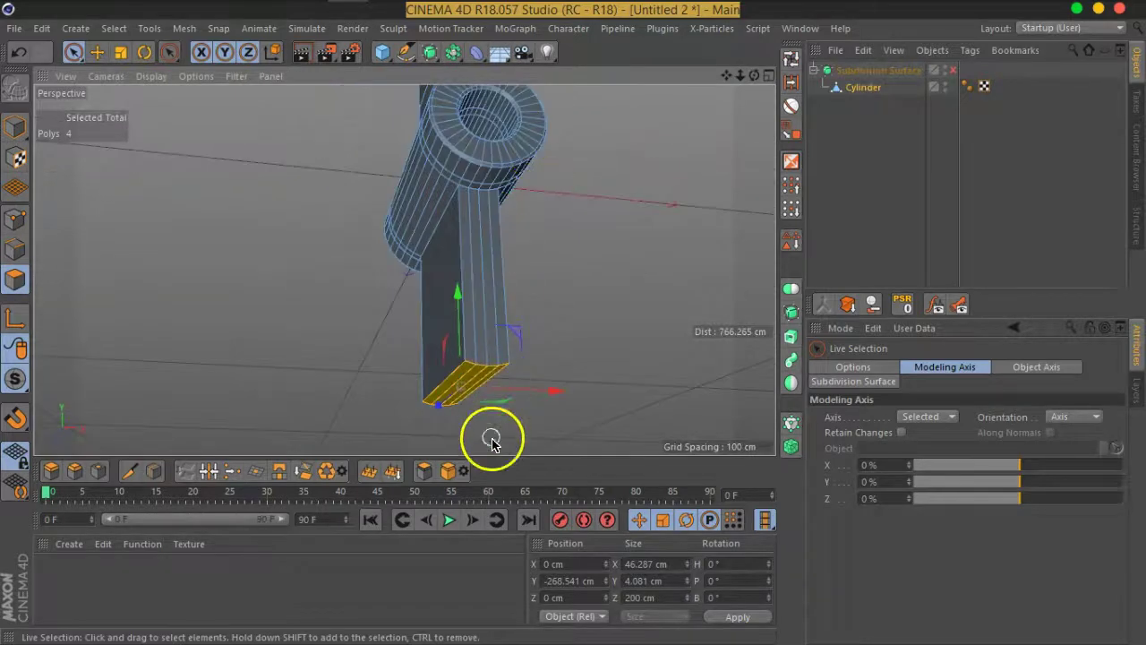
Step: Scale the bottom faces to 0 cm in Y so the end is flat
scroll(487, 295, up, 3)
scroll(481, 286, up, 3)
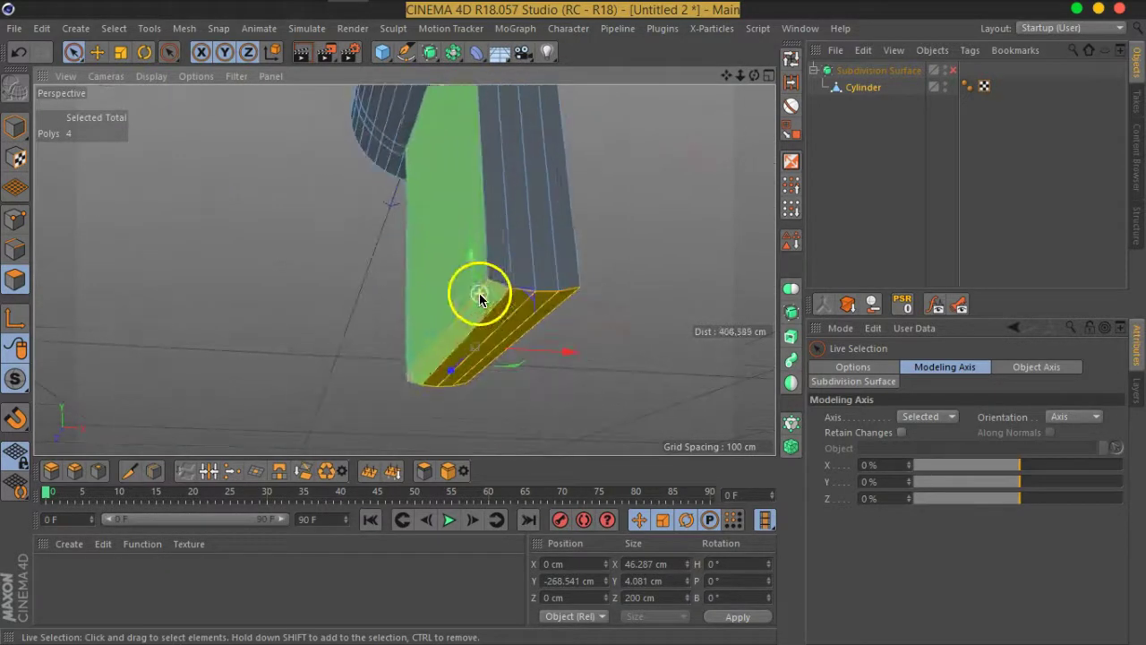
click(114, 58)
drag(471, 260, 471, 309)
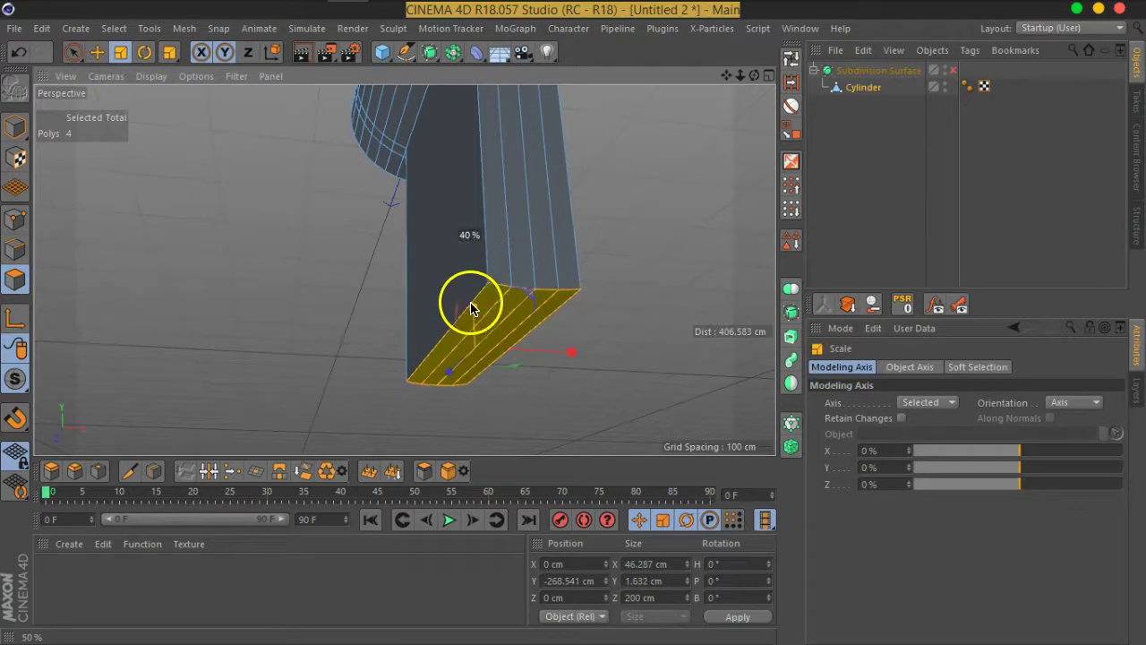
mouse_move(618, 256)
alt+mouse_down()
mouse_move(596, 146)
mouse_move(635, 236)
alt+mouse_up()
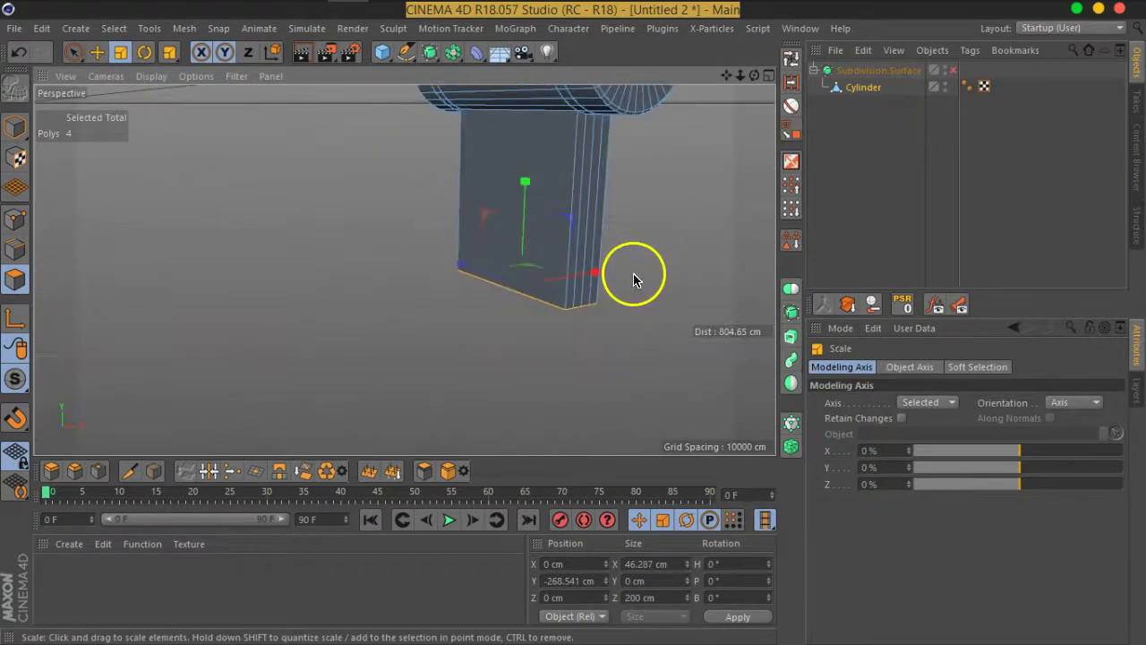
Step: Add a support edge loop near the arm's bottom edge with Loop/Path Cut
right_click(635, 271)
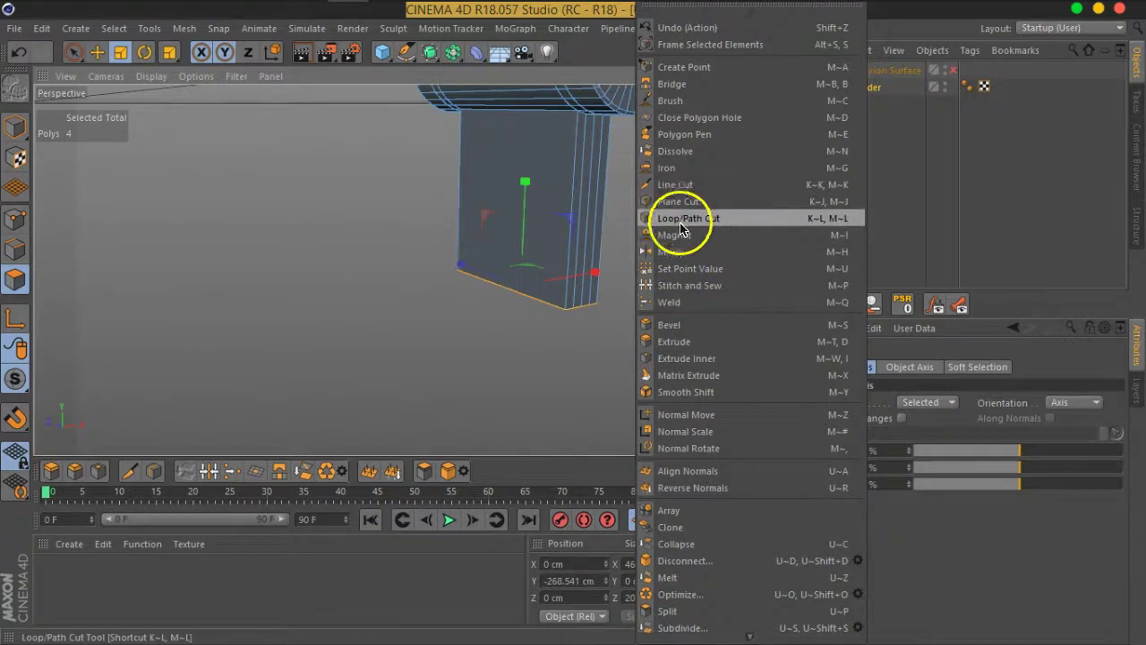
click(685, 219)
scroll(583, 307, up, 5)
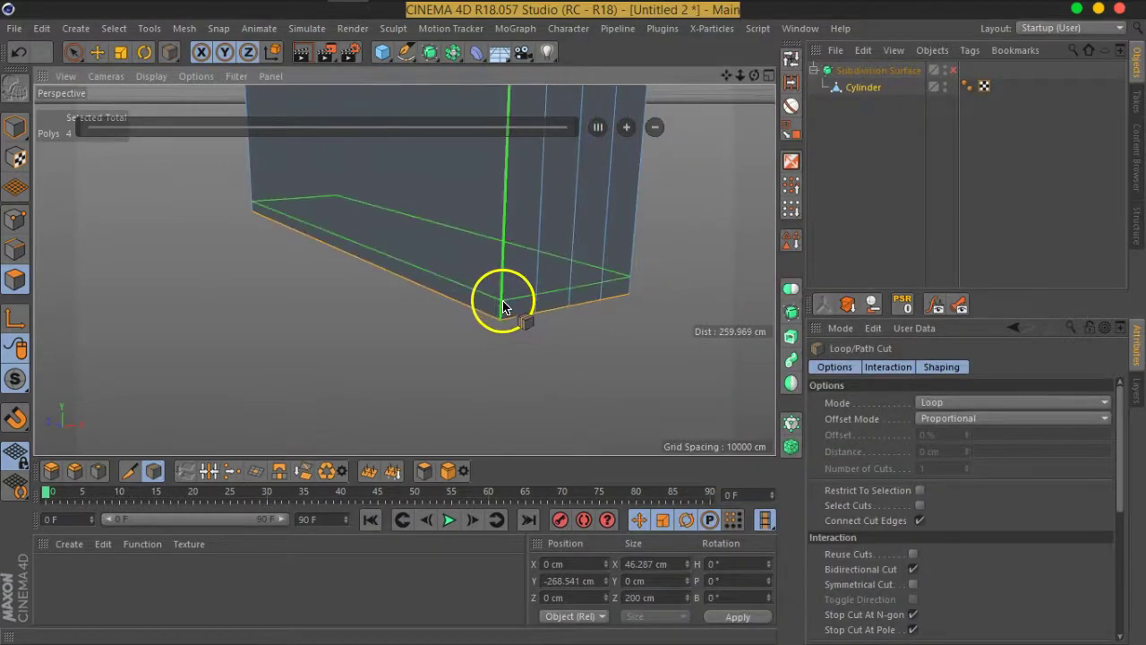
click(504, 302)
click(888, 135)
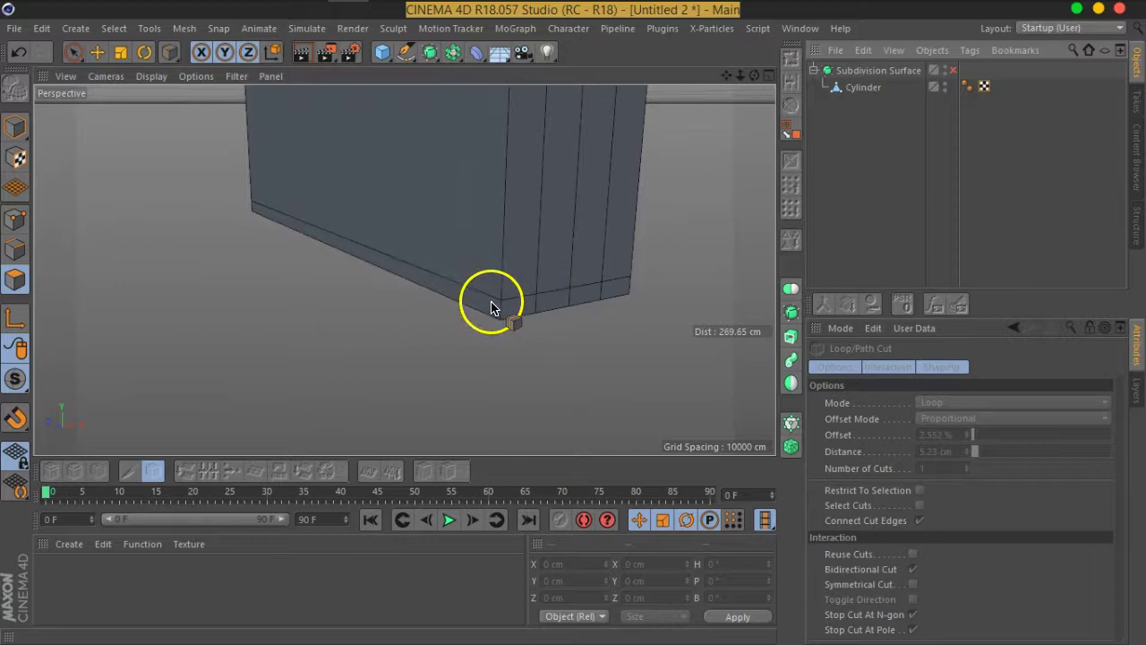
Step: Enable Subdivision Surface smoothing on the bracket
scroll(511, 315, down, 5)
scroll(562, 234, down, 3)
click(951, 70)
mouse_move(645, 224)
alt+mouse_down()
mouse_move(511, 295)
mouse_move(683, 244)
alt+mouse_up()
scroll(525, 209, up, 2)
scroll(527, 215, up, 4)
Step: Cut a horizontal edge loop around the arm, centred at 50%
click(824, 90)
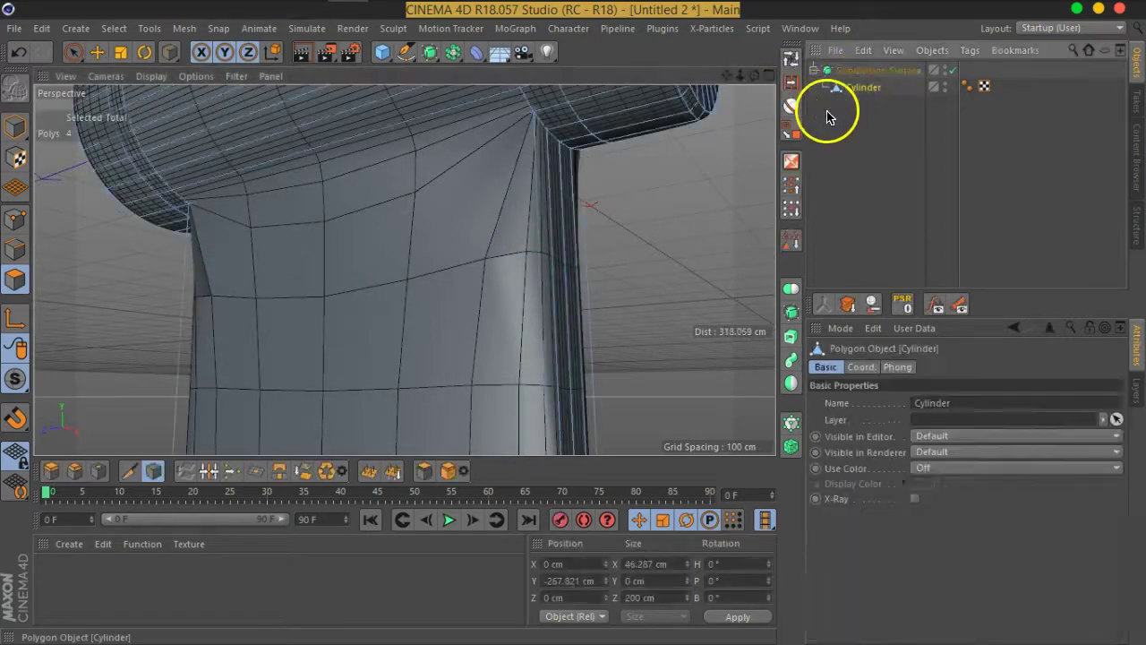
scroll(588, 256, up, 2)
scroll(584, 216, up, 3)
scroll(583, 217, down, 2)
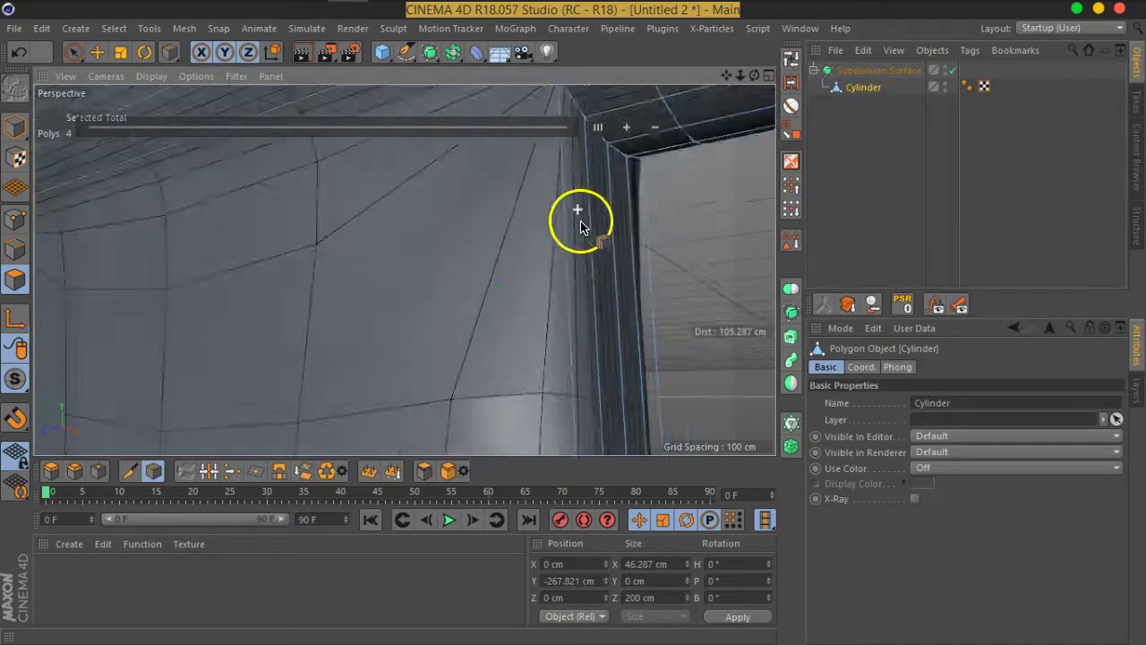
alt+drag(583, 217, 596, 317)
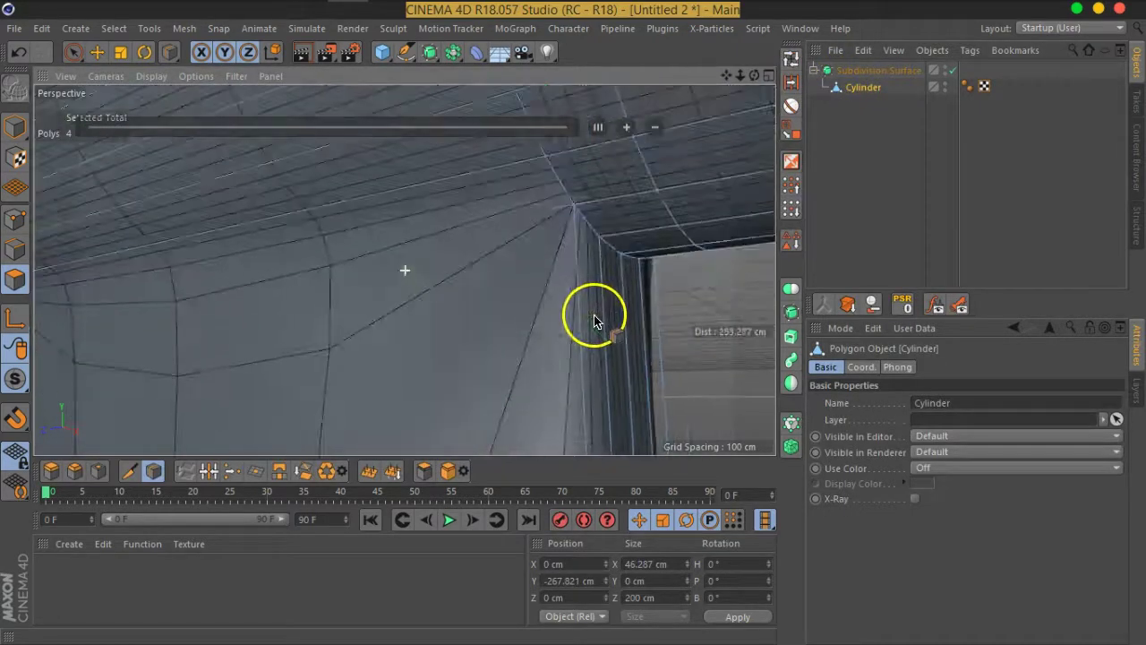
mouse_move(578, 240)
alt+mouse_down()
mouse_move(600, 363)
mouse_move(571, 218)
mouse_move(582, 248)
alt+mouse_up()
scroll(582, 248, down, 3)
click(574, 243)
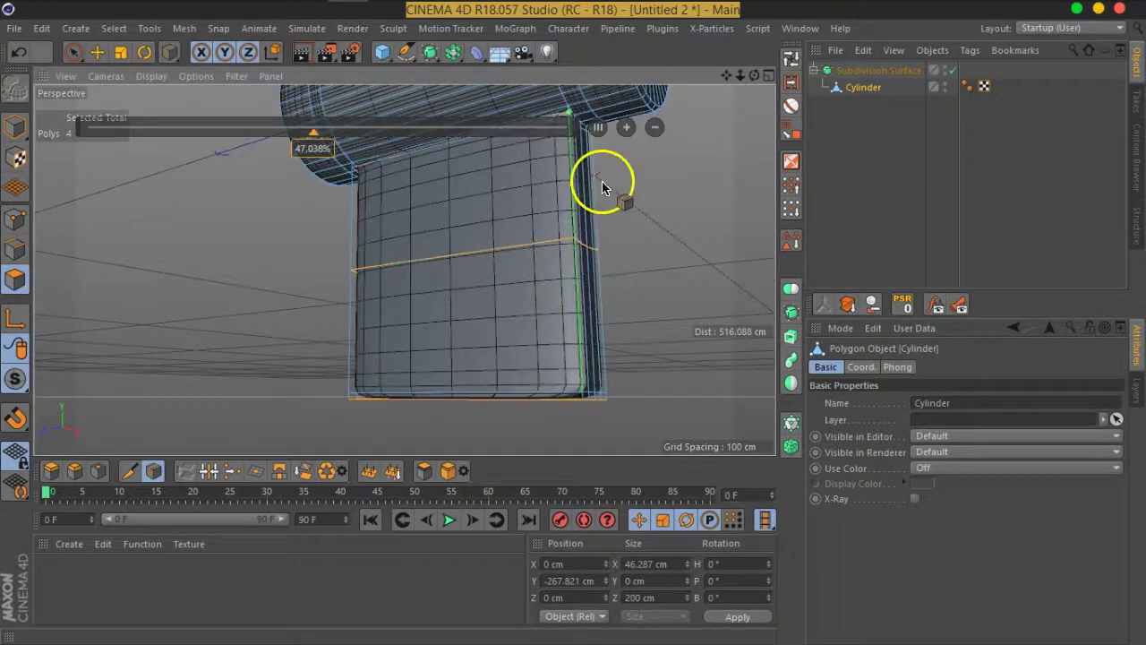
click(598, 135)
click(839, 209)
mouse_move(677, 256)
alt+mouse_down()
mouse_move(301, 262)
mouse_move(525, 294)
mouse_move(353, 299)
mouse_move(547, 253)
mouse_move(496, 239)
mouse_move(541, 183)
mouse_move(491, 269)
mouse_move(513, 227)
alt+mouse_up()
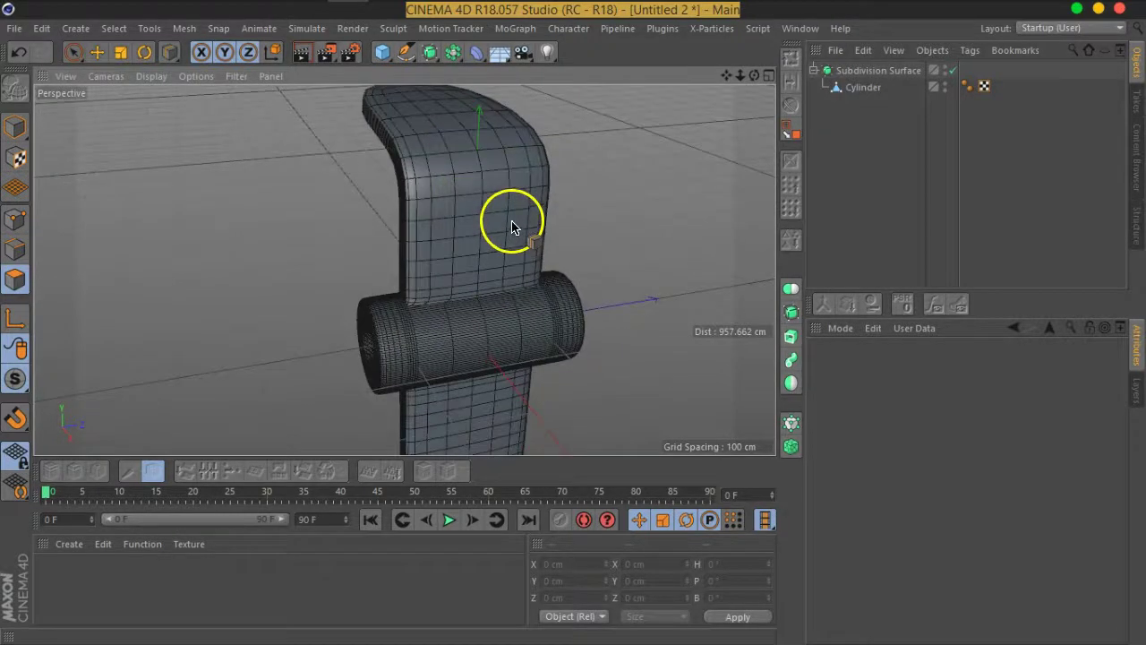
Step: Turn off Subdivision Surface smoothing and reselect the mesh
click(952, 70)
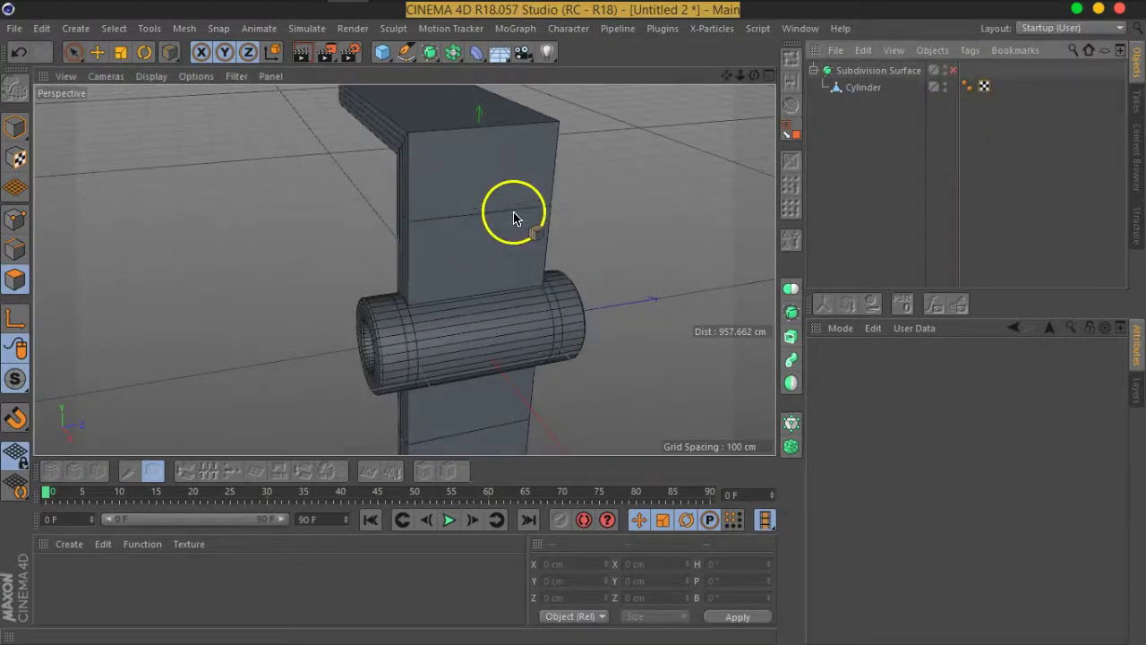
mouse_move(455, 238)
alt+mouse_down()
mouse_move(540, 243)
mouse_move(456, 238)
mouse_move(670, 215)
mouse_move(488, 284)
alt+mouse_up()
mouse_move(447, 246)
alt+mouse_down()
mouse_move(475, 235)
mouse_move(573, 286)
alt+mouse_up()
click(867, 90)
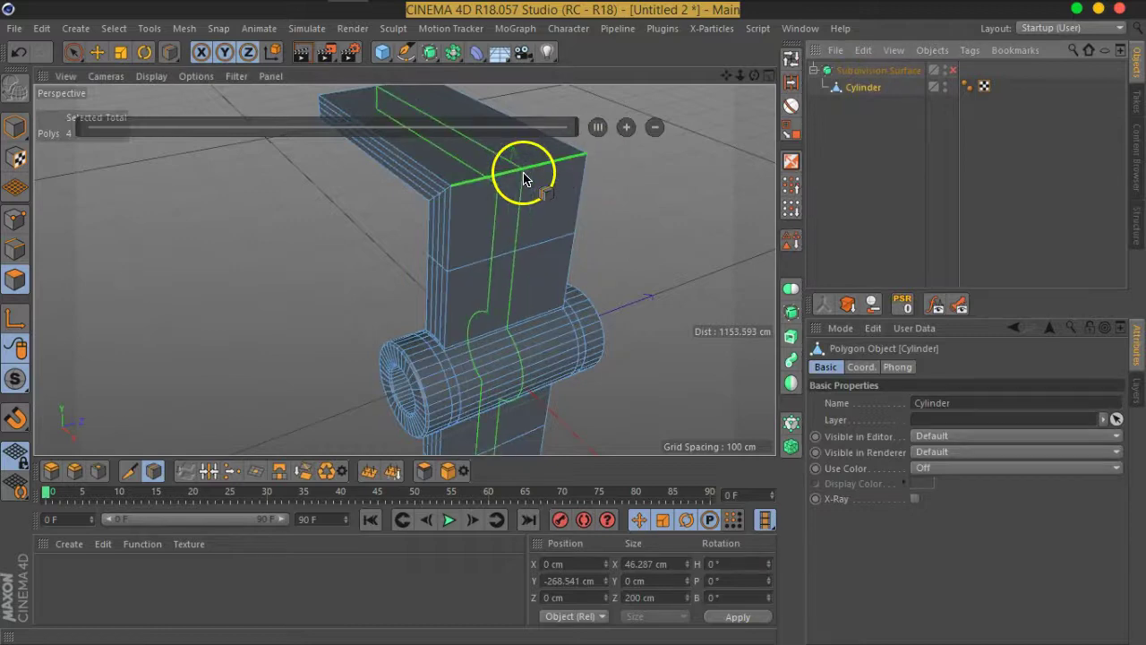
scroll(511, 251, down, 2)
alt+drag(511, 251, 469, 258)
Step: With Symmetrical Cut off, cut a single 50% edge loop down the arm's front
key(u)
key(l)
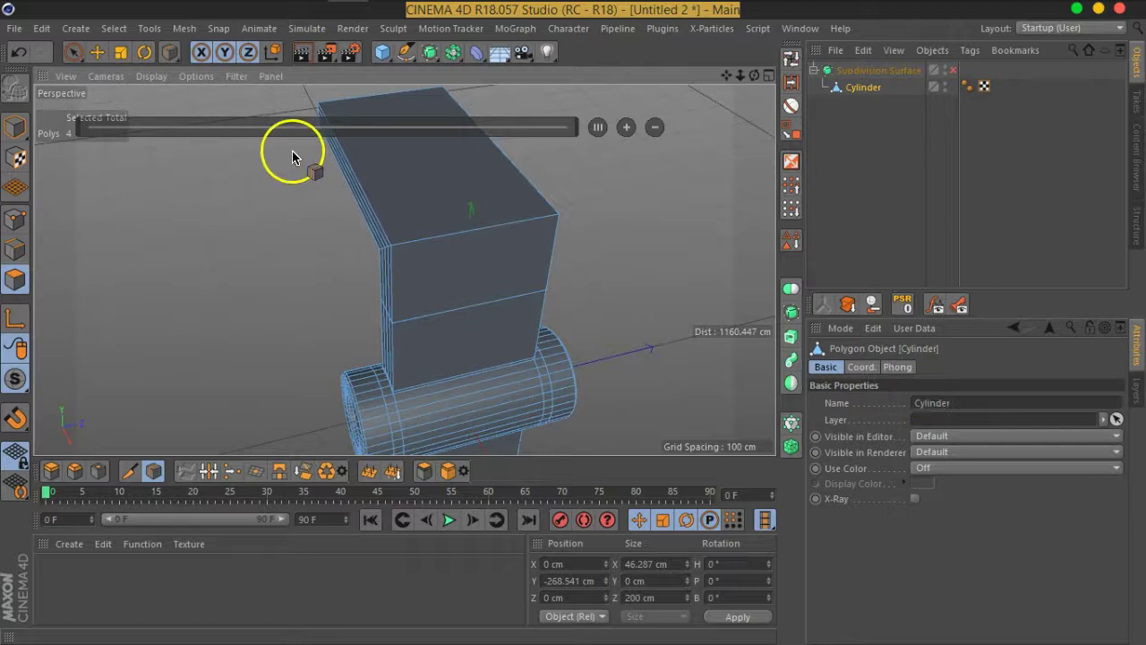
click(172, 53)
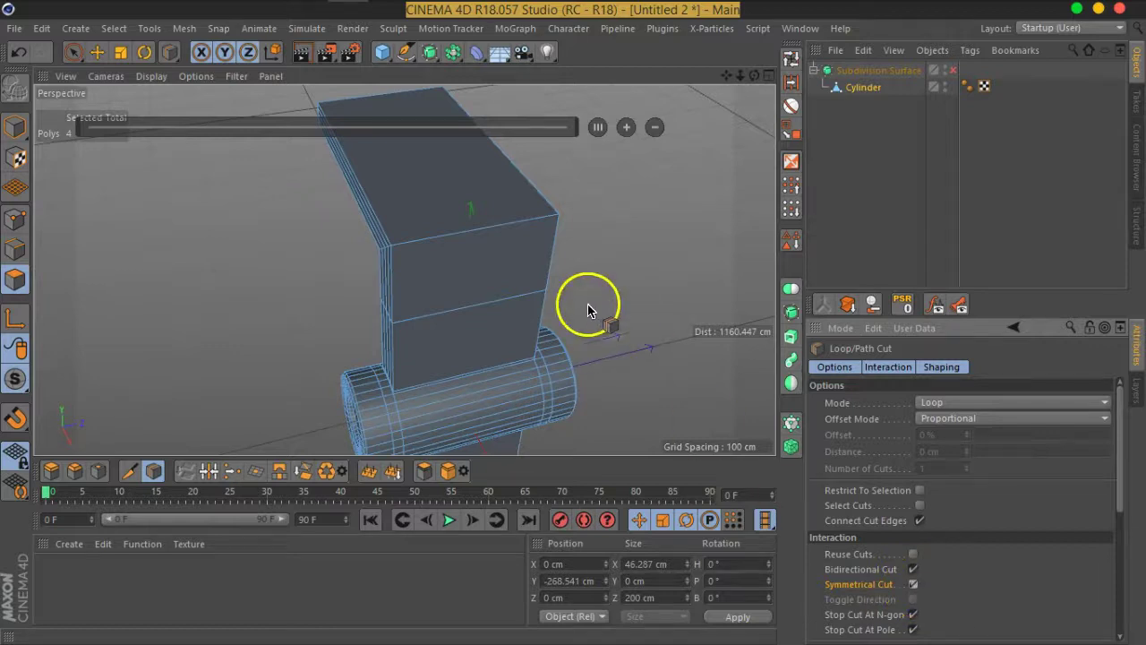
click(550, 224)
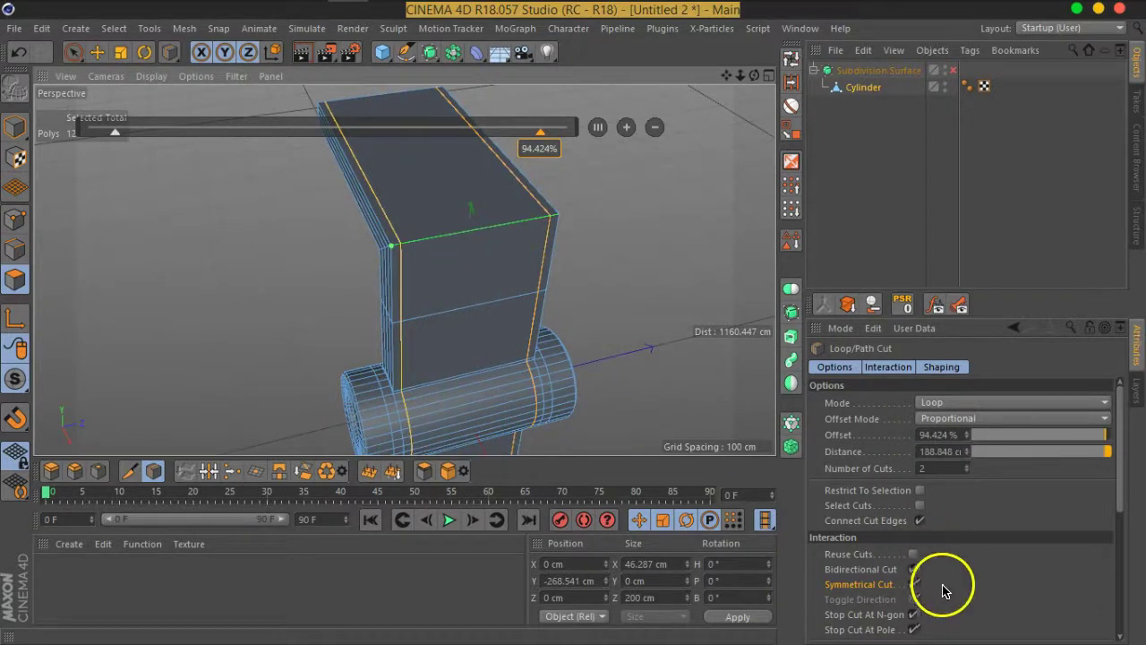
click(912, 584)
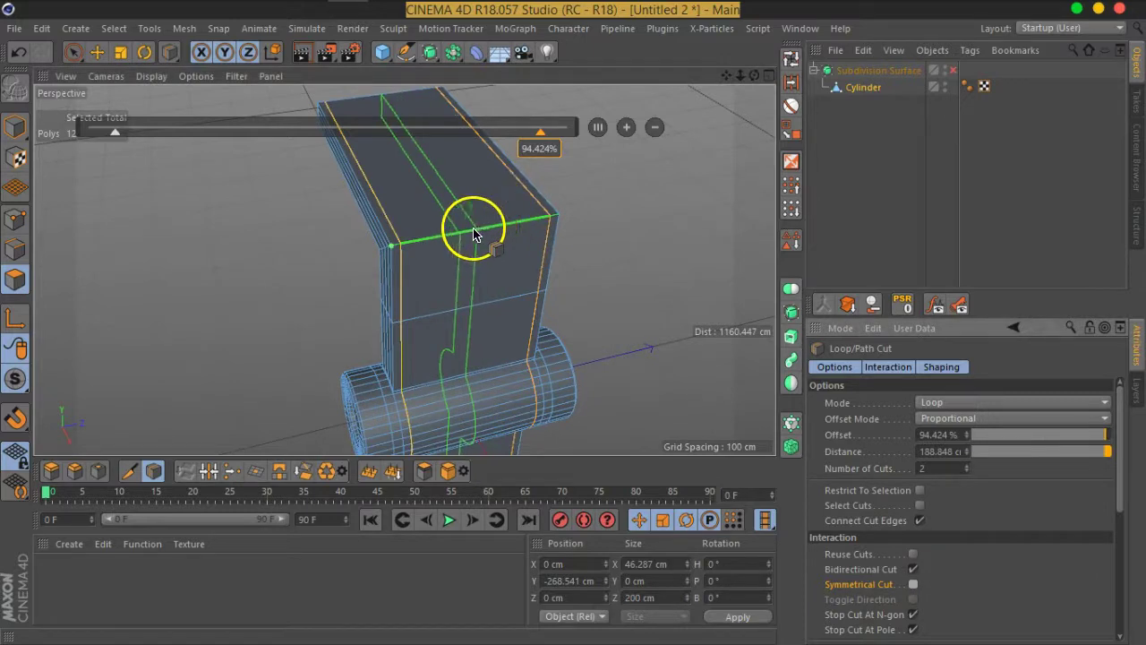
click(474, 236)
click(597, 131)
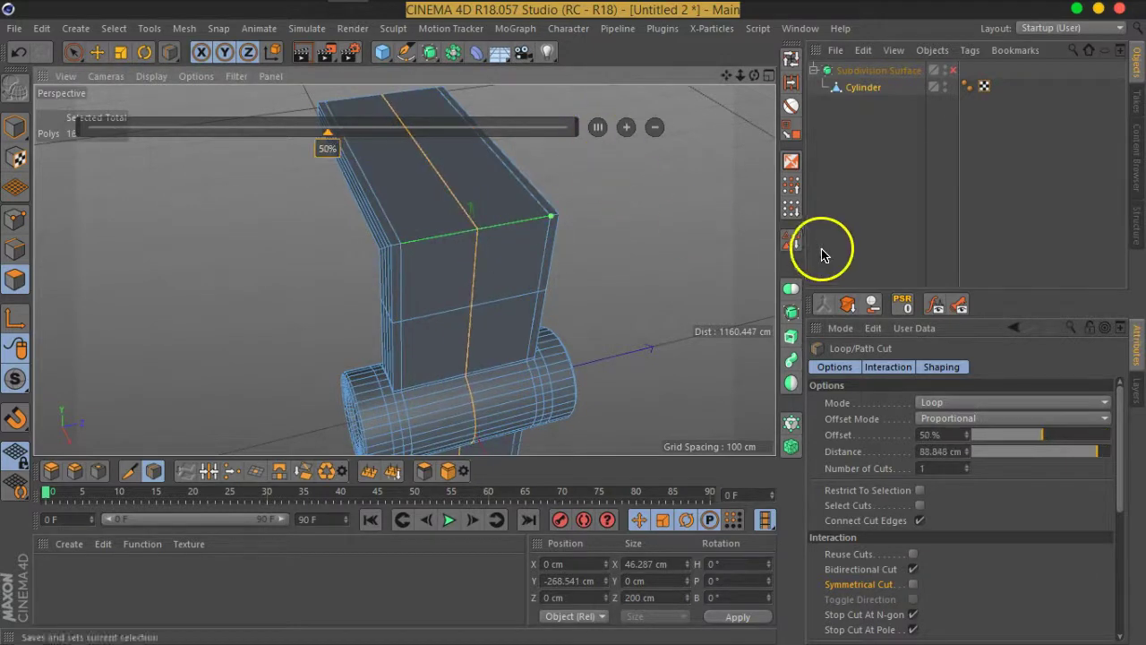
mouse_move(448, 314)
alt+mouse_down()
mouse_move(568, 263)
mouse_move(448, 302)
mouse_move(479, 266)
mouse_move(492, 269)
mouse_move(487, 153)
mouse_move(487, 295)
mouse_move(466, 289)
alt+mouse_up()
Step: Cut a 50% edge loop across the arm's top section, then switch to Edges mode
click(846, 86)
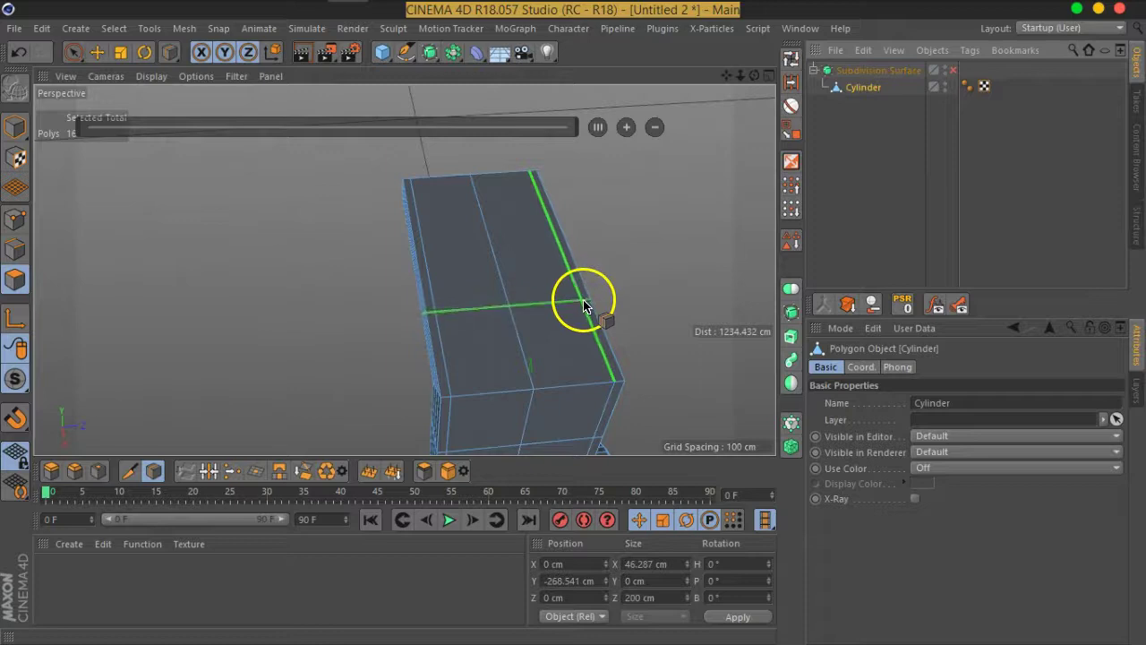
mouse_move(537, 179)
alt+mouse_down()
mouse_move(517, 260)
mouse_move(337, 281)
alt+mouse_up()
mouse_move(337, 280)
alt+right_down()
mouse_move(463, 274)
mouse_move(425, 269)
alt+right_up()
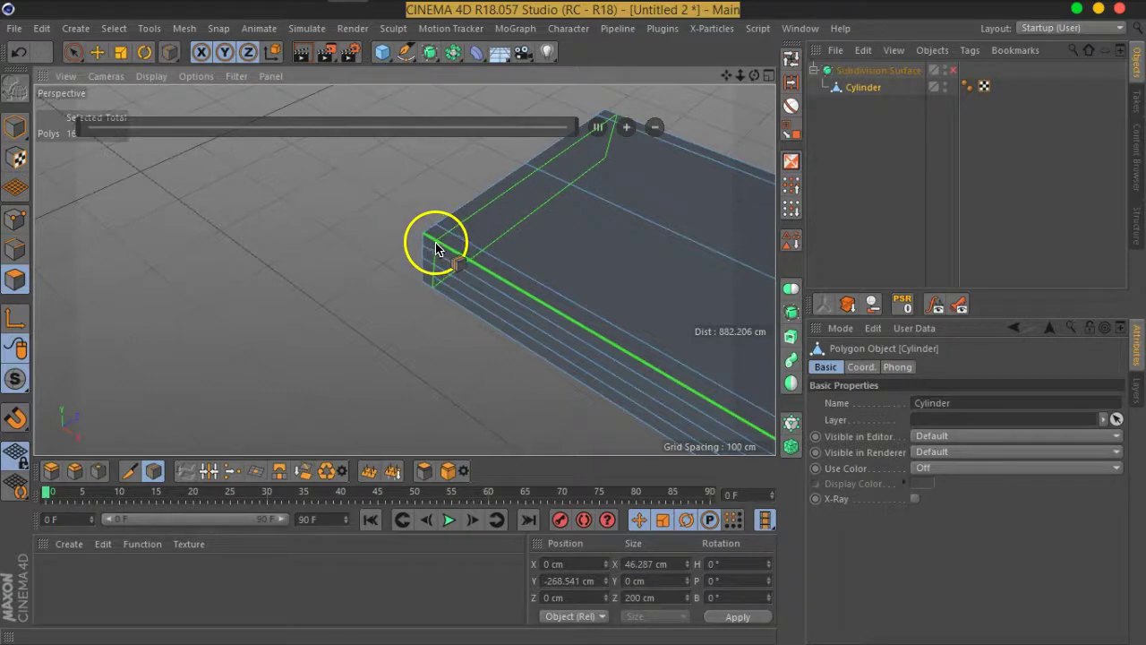
mouse_move(436, 249)
alt+mouse_down()
mouse_move(635, 333)
mouse_move(486, 271)
mouse_move(433, 269)
alt+mouse_up()
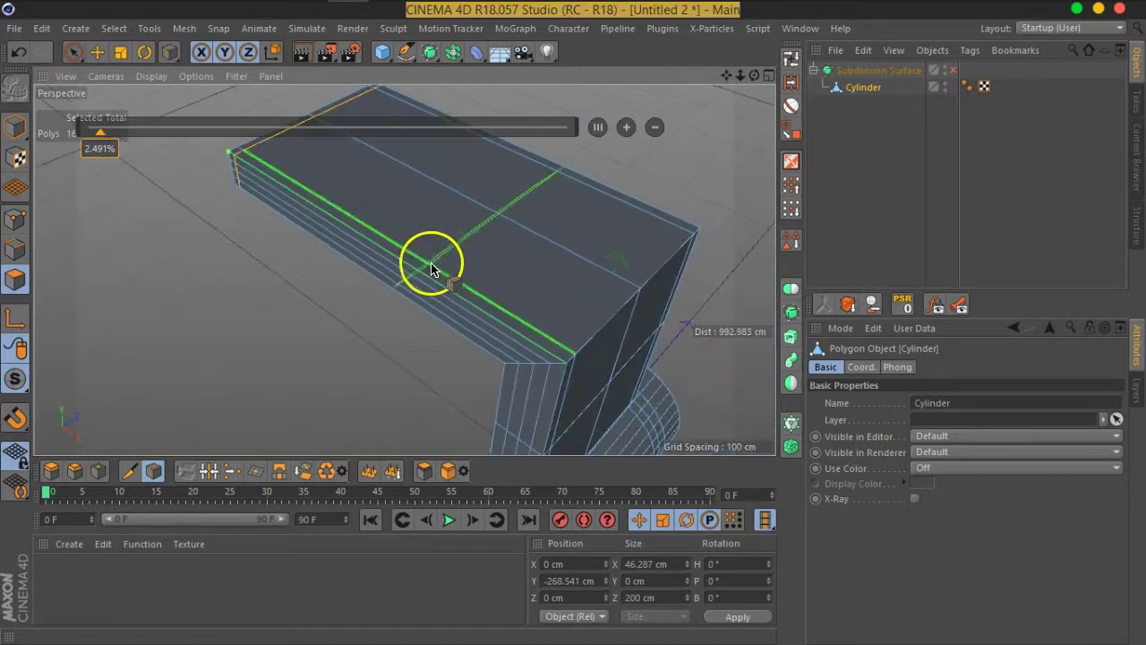
click(410, 259)
click(597, 127)
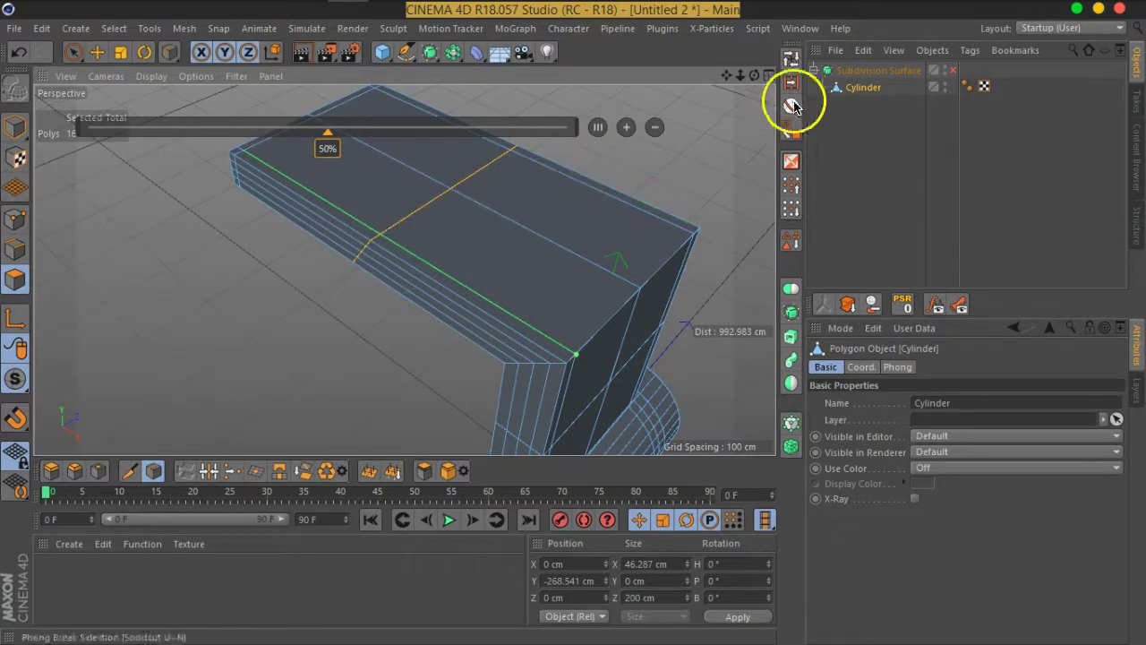
click(14, 252)
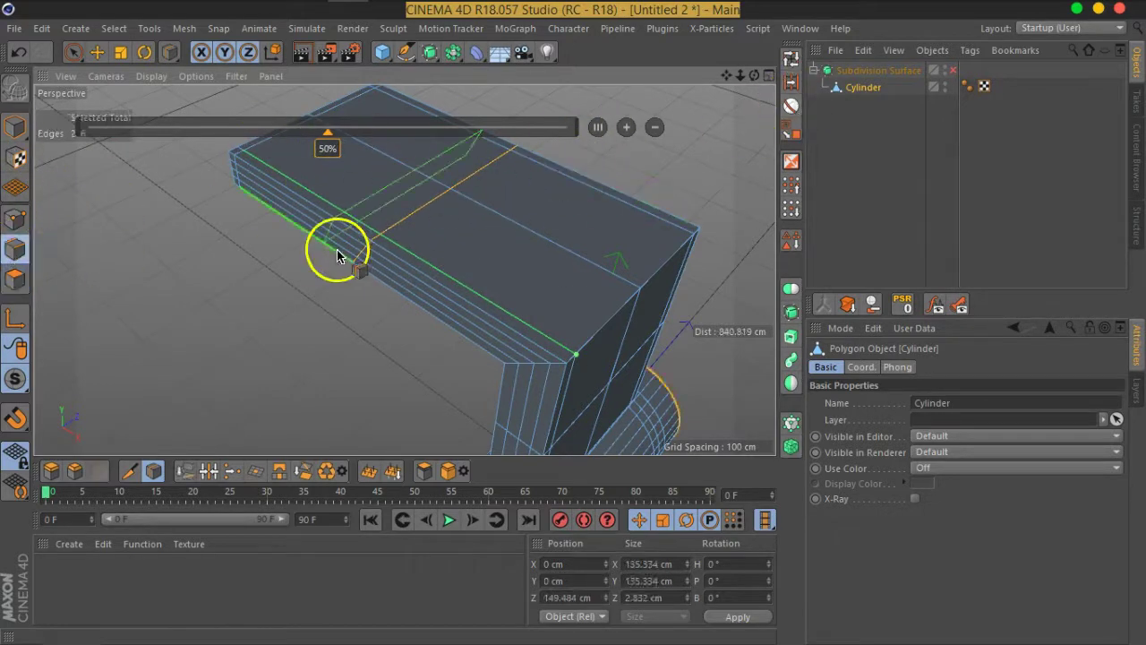
click(73, 51)
Step: Loop-select the top-face edge loops and trial-scale them together, then undo
click(791, 58)
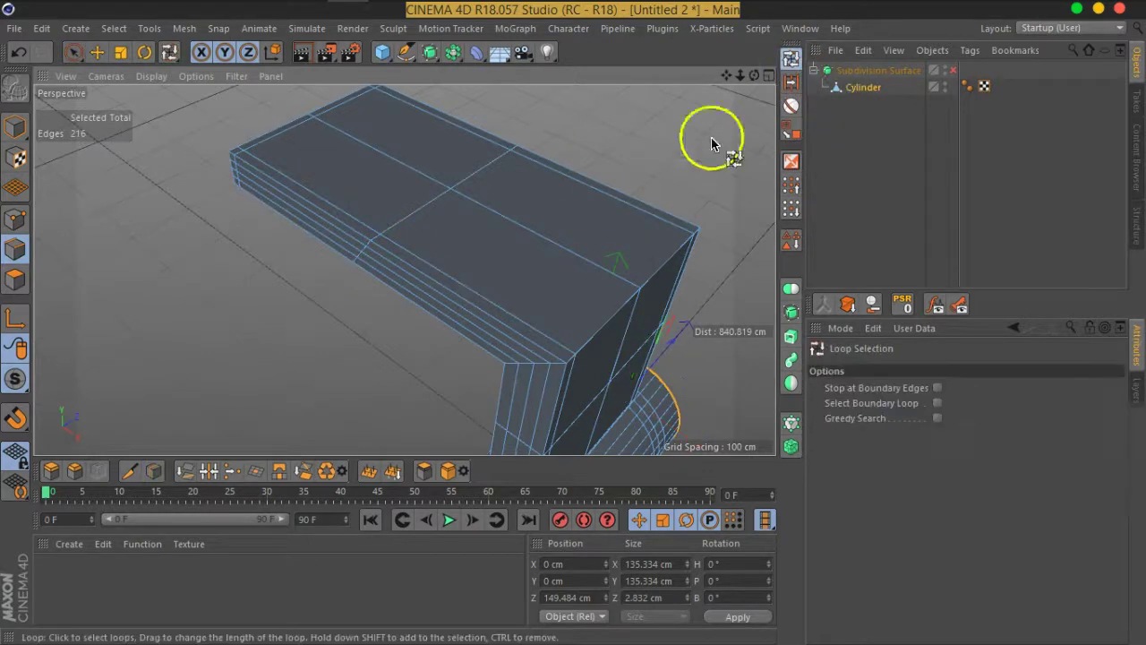
click(421, 205)
alt+drag(274, 317, 417, 256)
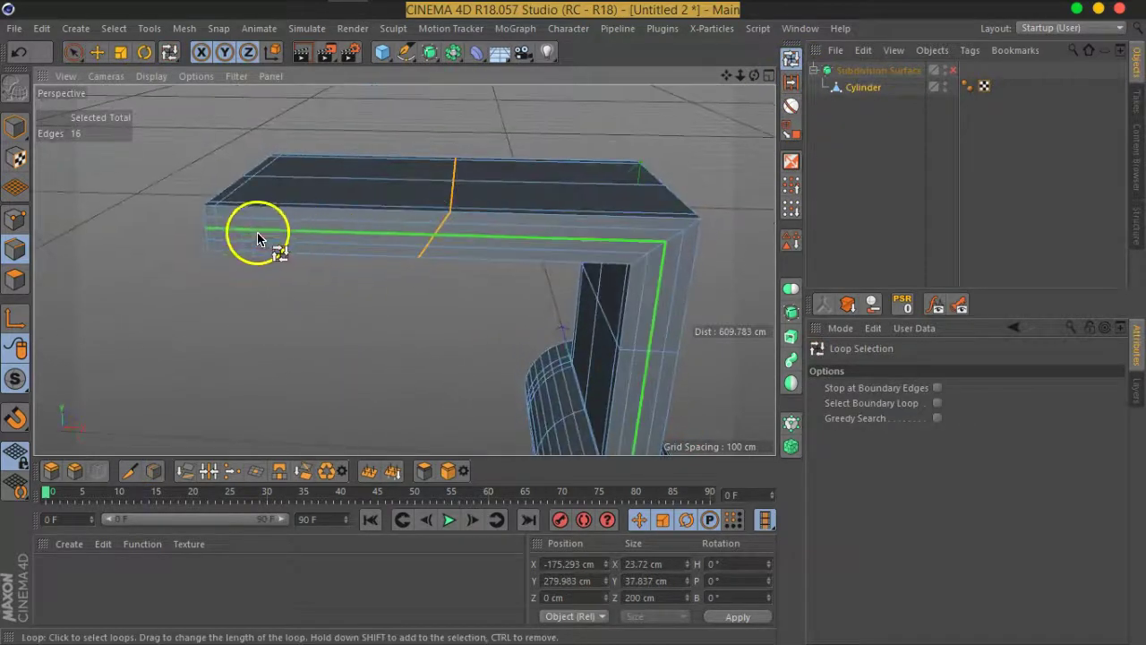
scroll(346, 248, up, 1)
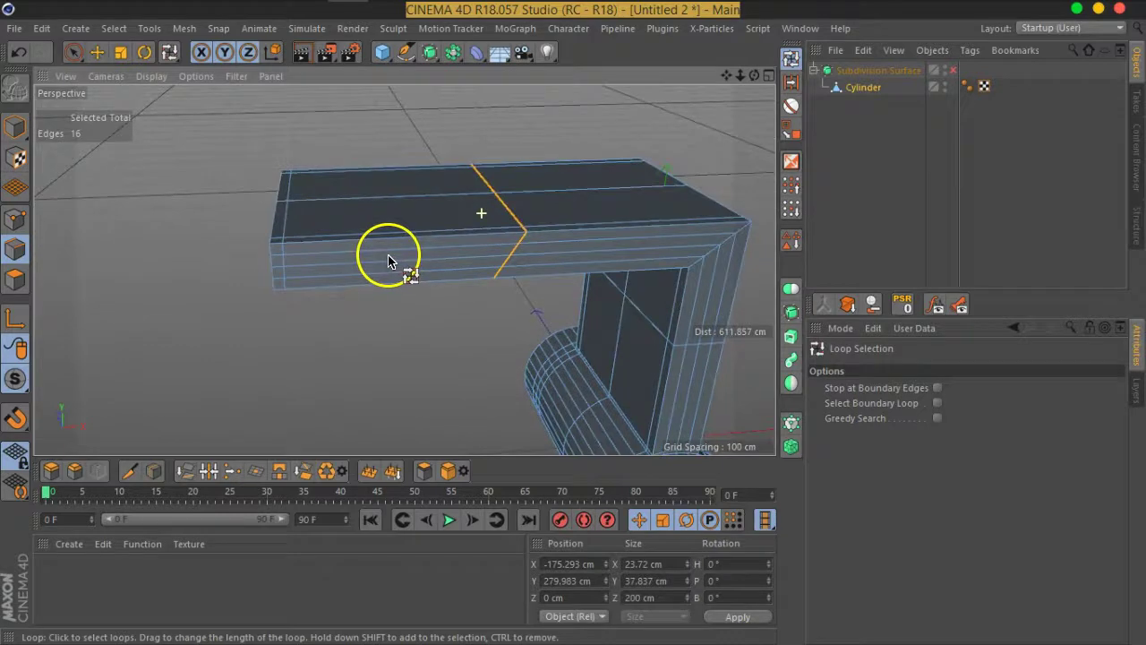
scroll(351, 240, up, 3)
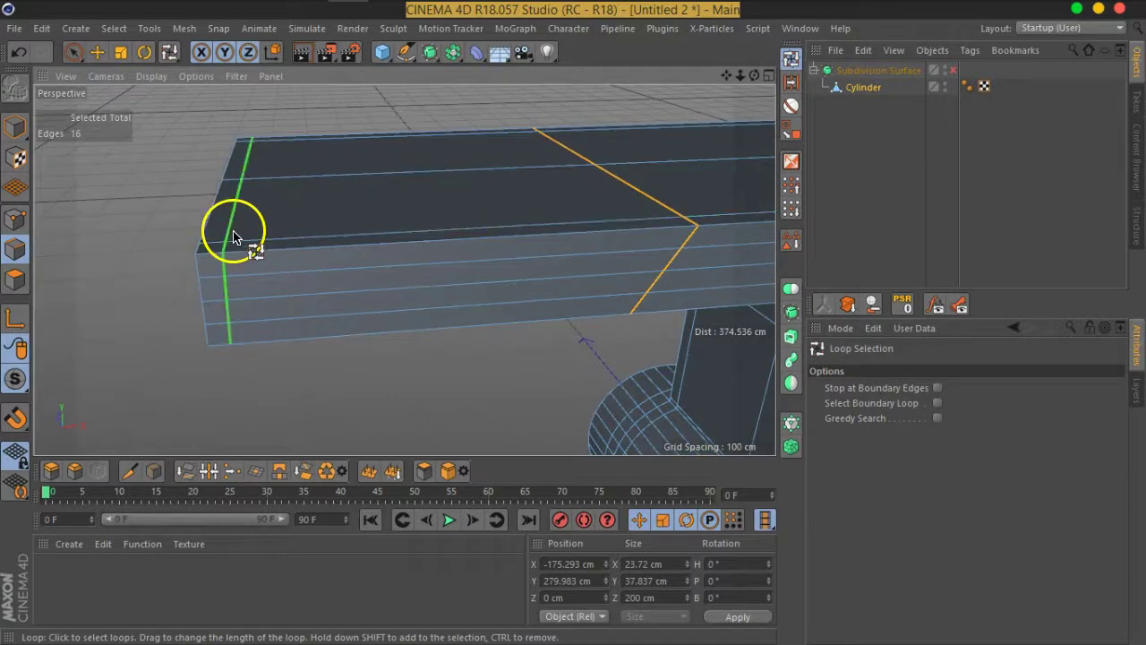
click(120, 51)
alt+drag(494, 200, 381, 265)
mouse_move(486, 276)
alt+mouse_down()
mouse_move(443, 290)
mouse_move(440, 238)
alt+mouse_up()
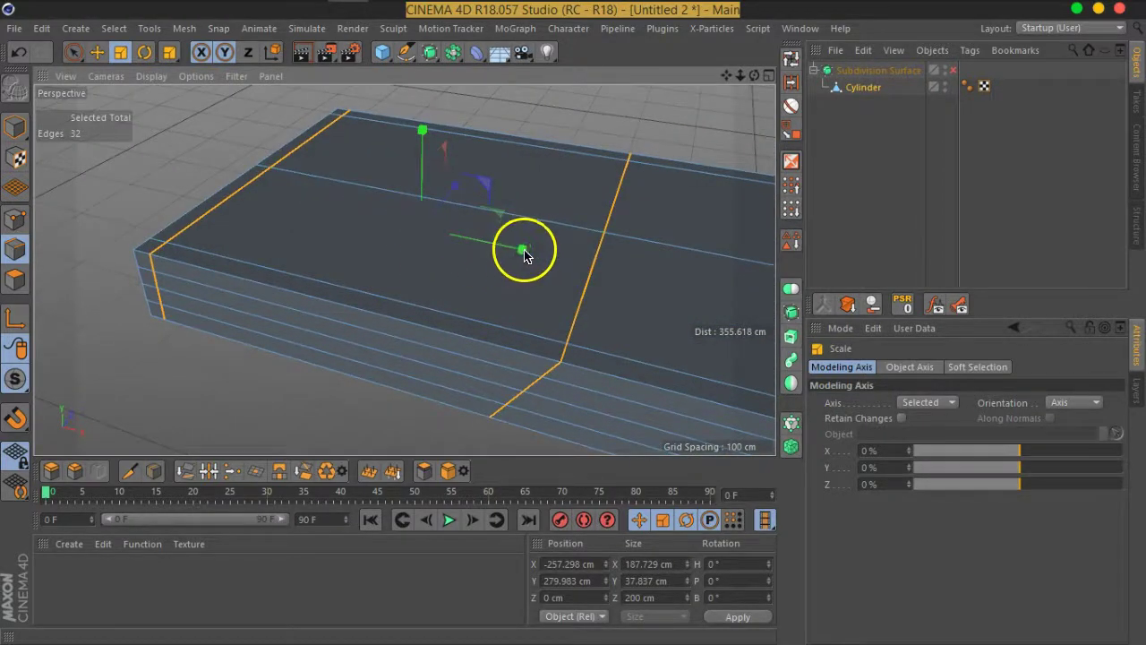
drag(510, 253, 475, 247)
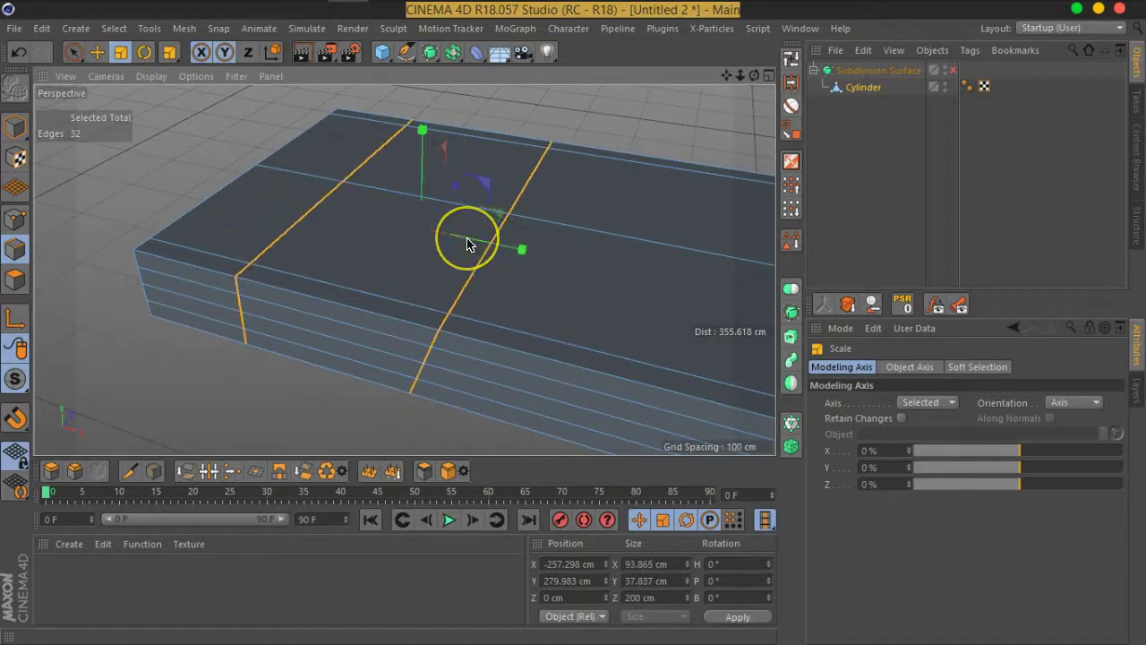
key(ctrl+z)
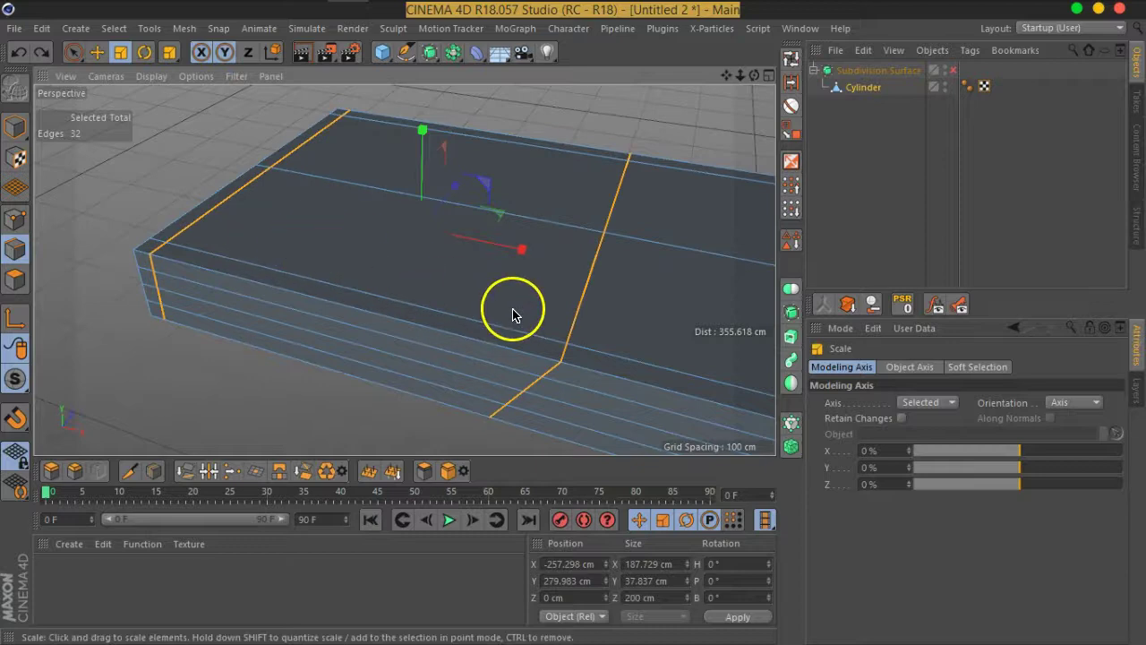
Step: Flatten the right and left edge loops by scaling each to 0 in X
click(791, 58)
click(600, 310)
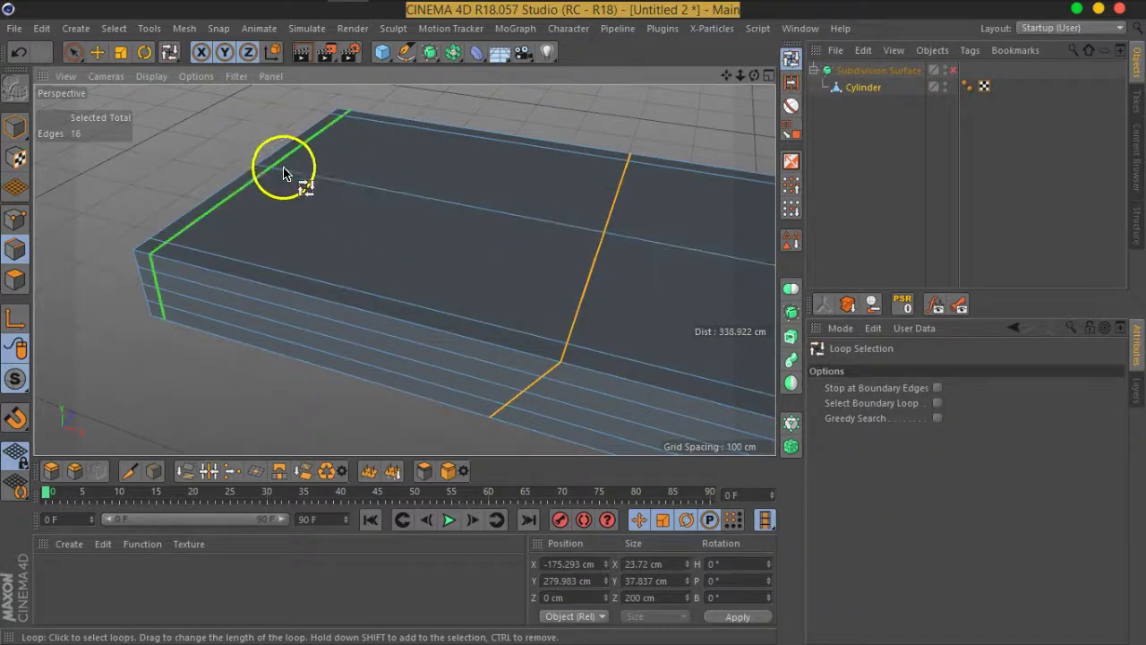
click(121, 52)
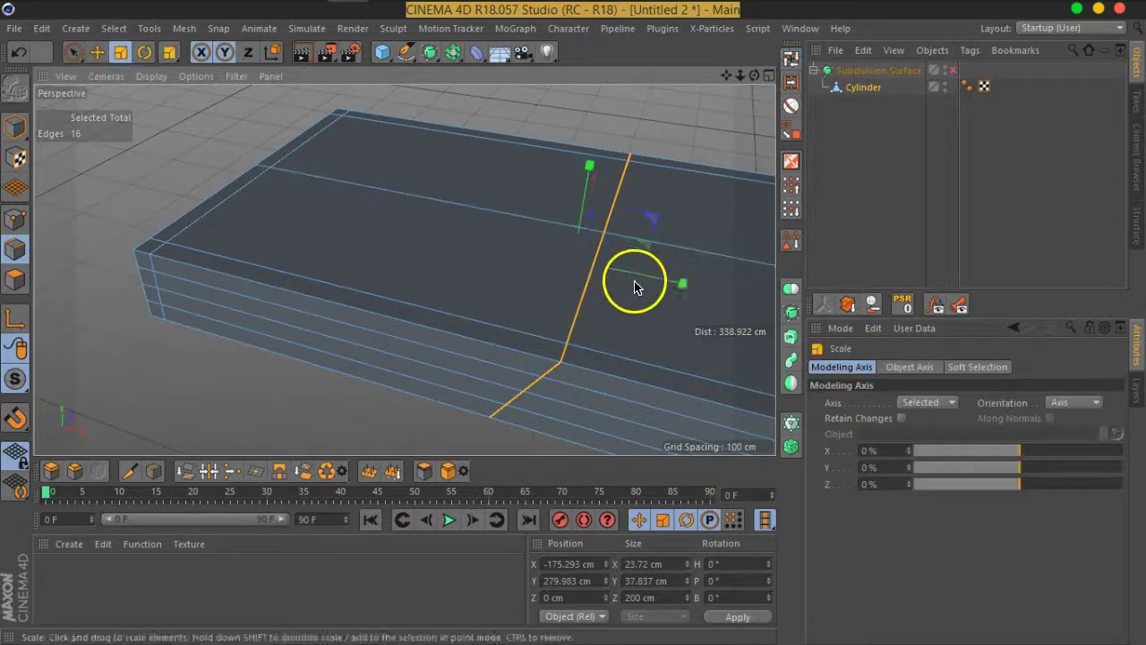
drag(678, 287, 573, 267)
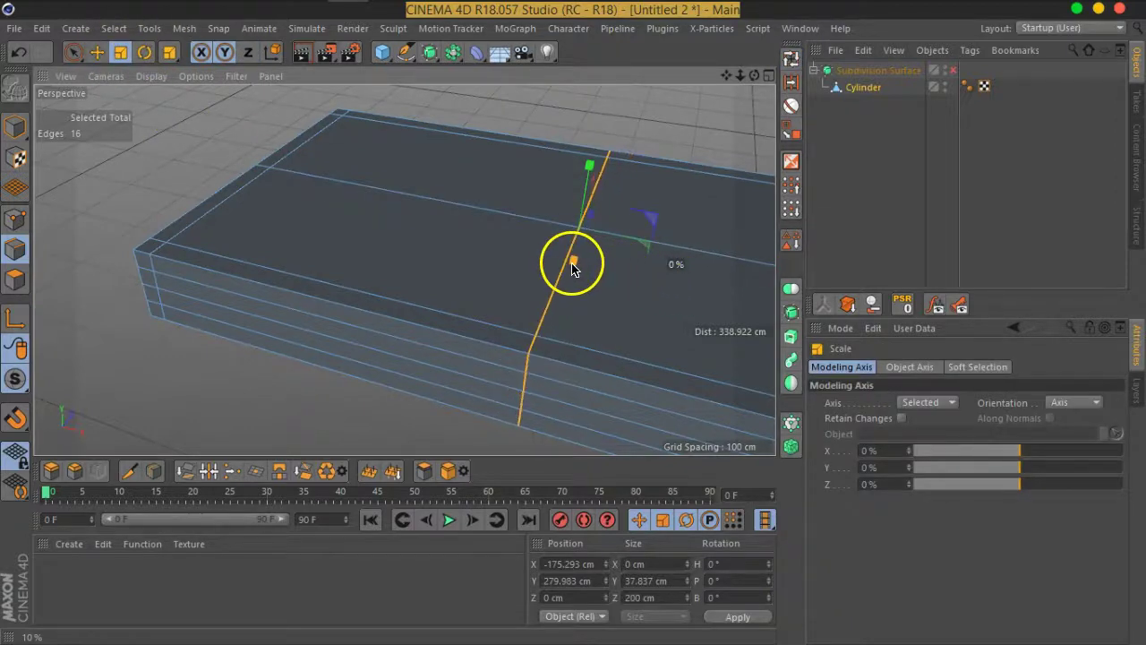
click(190, 217)
mouse_move(371, 224)
mouse_down()
mouse_move(303, 211)
mouse_move(511, 332)
mouse_move(409, 310)
mouse_move(527, 289)
mouse_move(456, 253)
mouse_move(343, 253)
mouse_move(405, 325)
mouse_move(481, 297)
mouse_move(558, 248)
mouse_move(552, 236)
mouse_up()
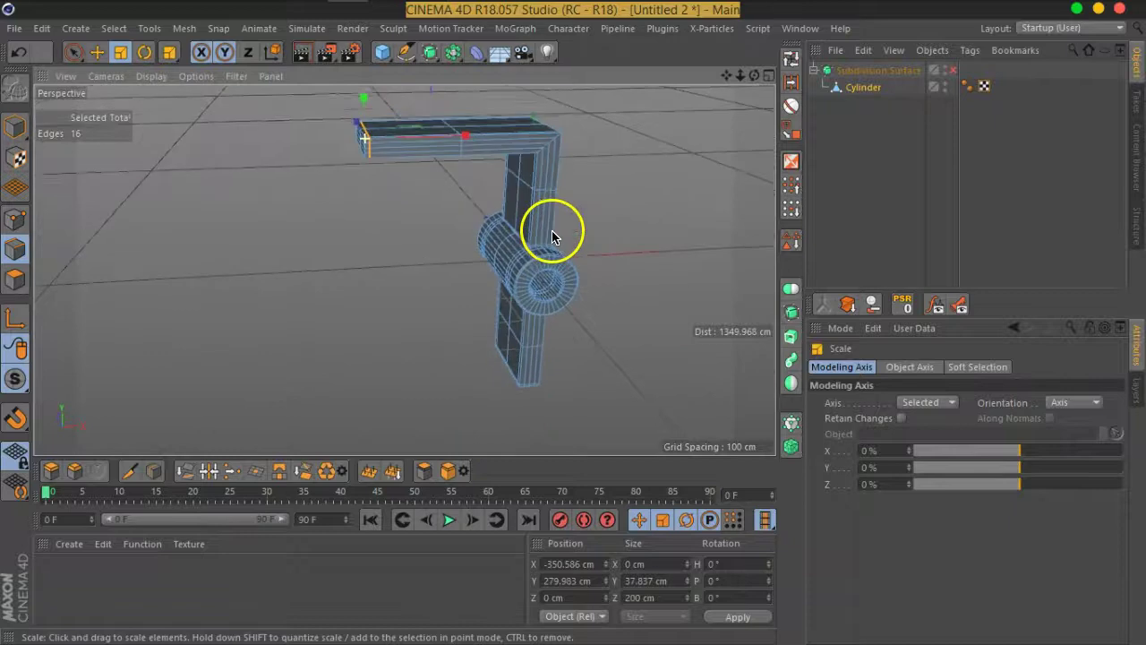
scroll(552, 235, up, 5)
Step: Enable Subdivision Surface, set the viewport display to Isoparms, and inspect the hinge barrel
scroll(556, 224, up, 3)
click(953, 69)
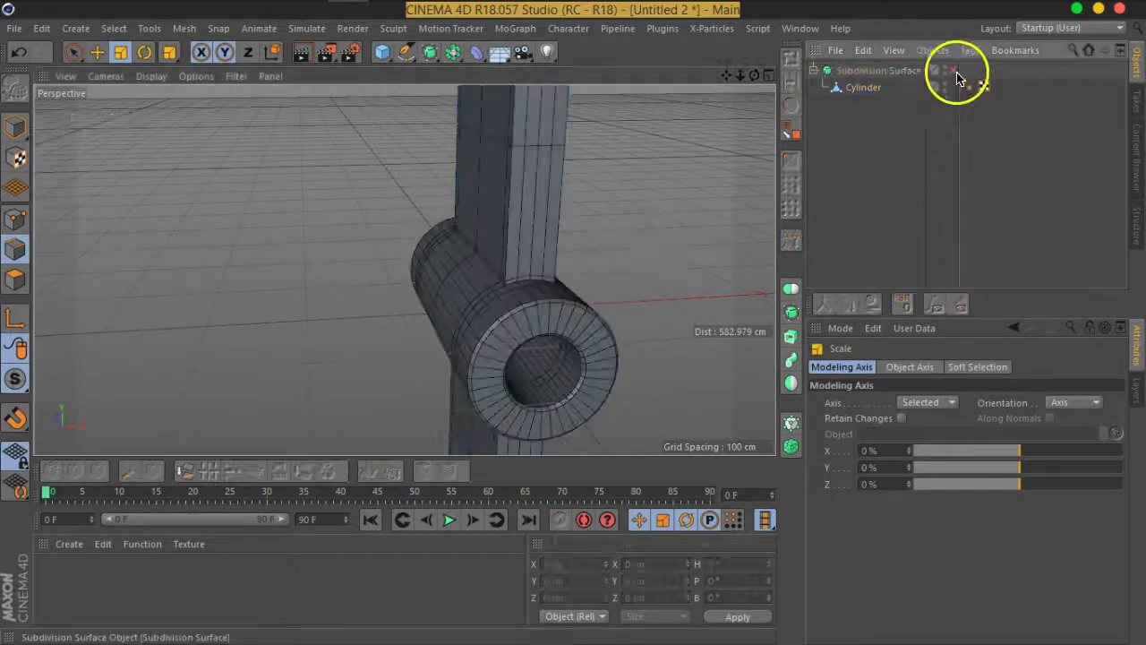
scroll(702, 281, down, 2)
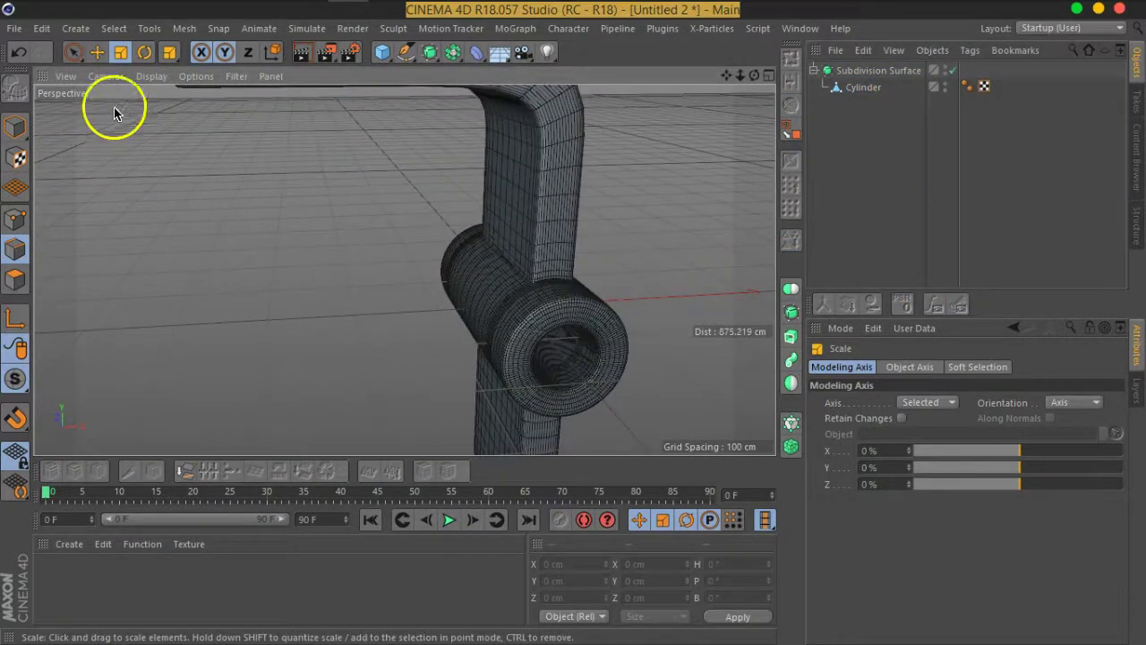
click(151, 76)
click(184, 265)
mouse_move(601, 313)
alt+mouse_down()
mouse_move(239, 265)
mouse_move(493, 320)
mouse_move(573, 292)
alt+mouse_up()
scroll(551, 307, up, 3)
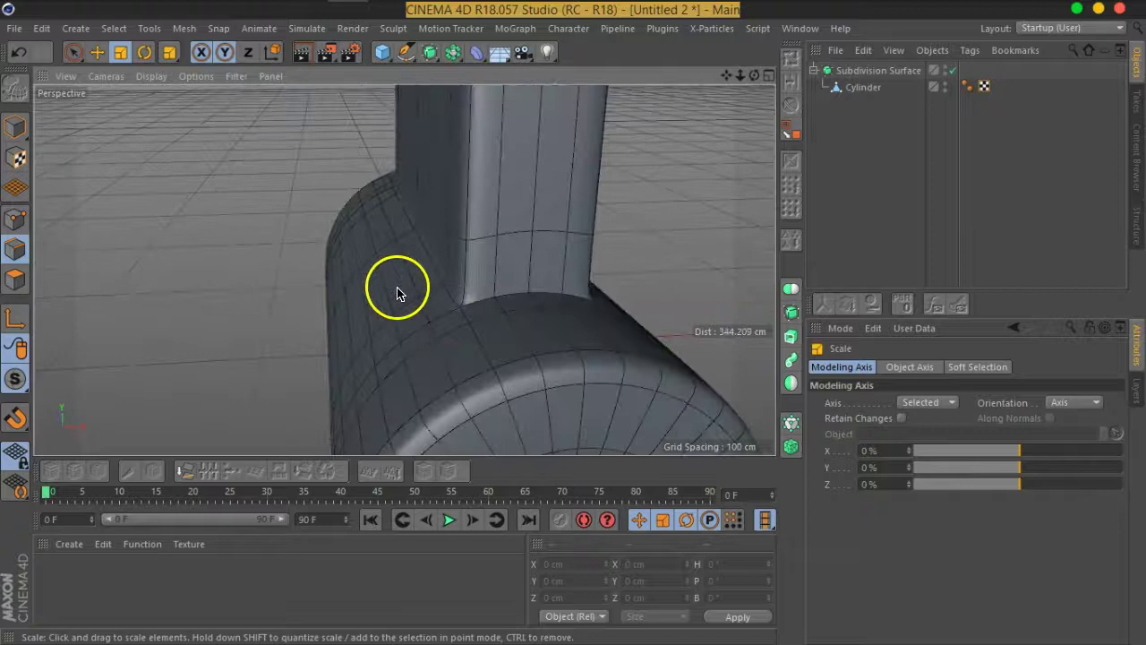
alt+drag(398, 293, 468, 299)
scroll(592, 309, down, 3)
mouse_move(592, 309)
alt+mouse_down()
mouse_move(486, 269)
mouse_move(686, 231)
mouse_move(739, 233)
mouse_move(481, 230)
mouse_move(350, 251)
mouse_move(223, 251)
mouse_move(300, 306)
alt+mouse_up()
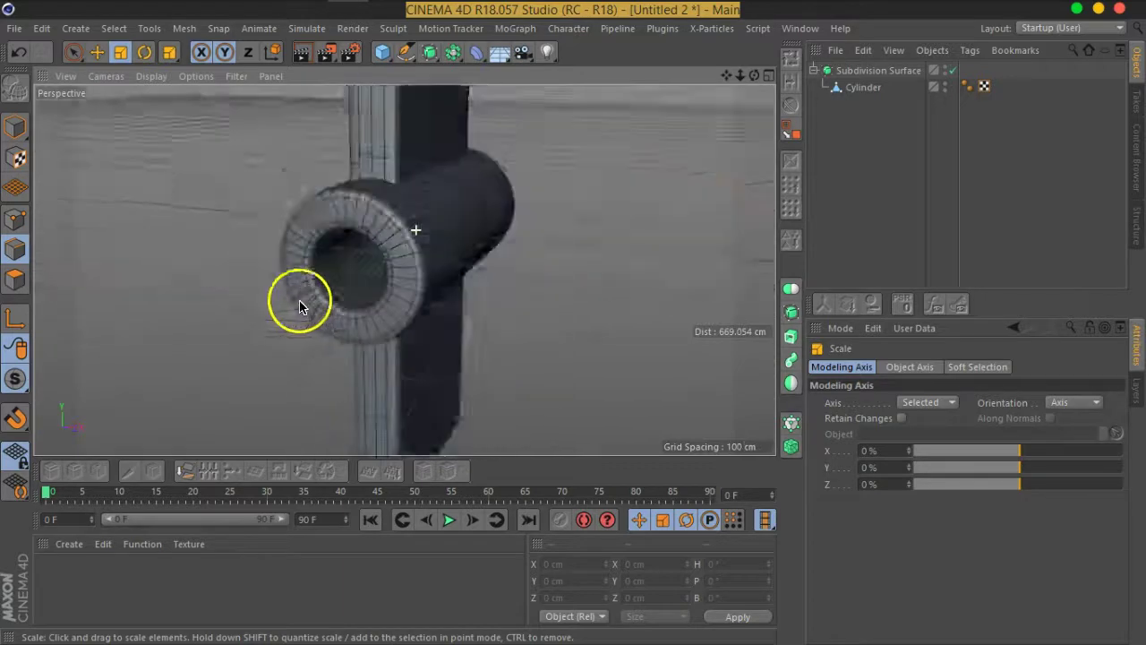
click(202, 79)
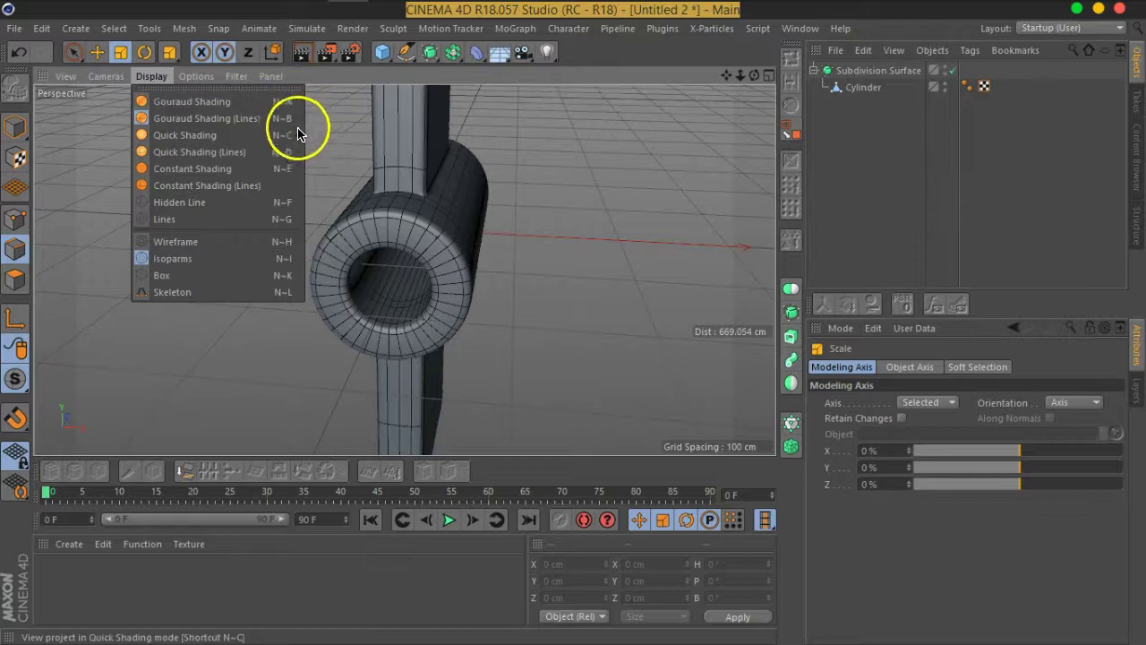
Step: Deselect the Cylinder, render a preview of the smoothed bend, and select Subdivision Surface
click(882, 170)
scroll(378, 302, down, 3)
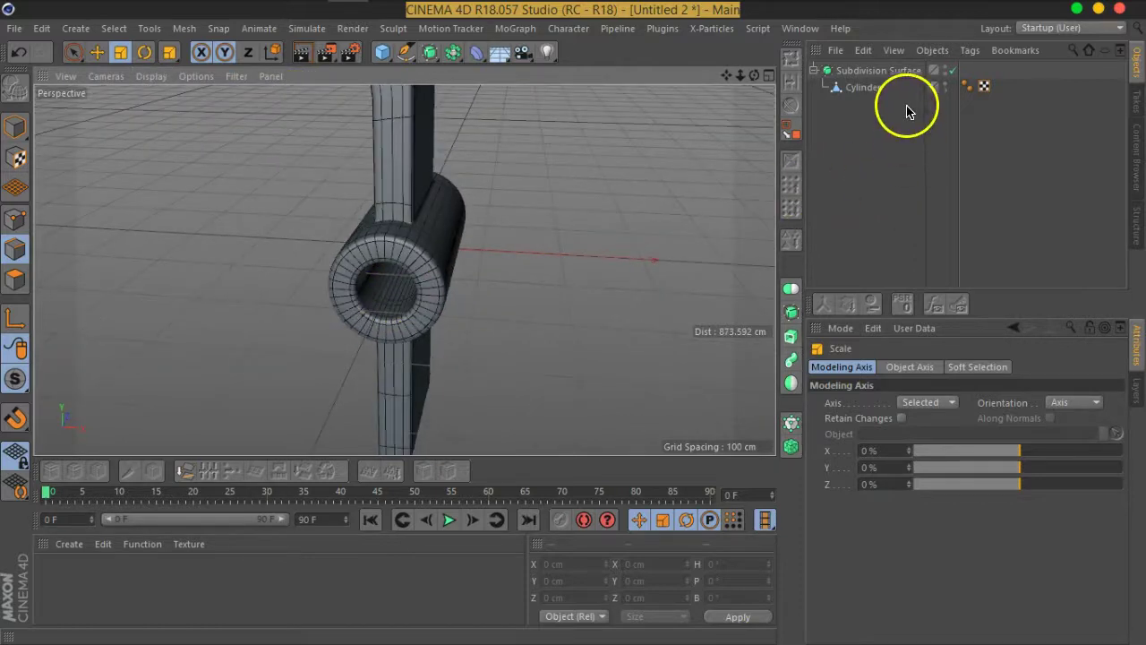
click(863, 87)
alt+drag(647, 225, 384, 312)
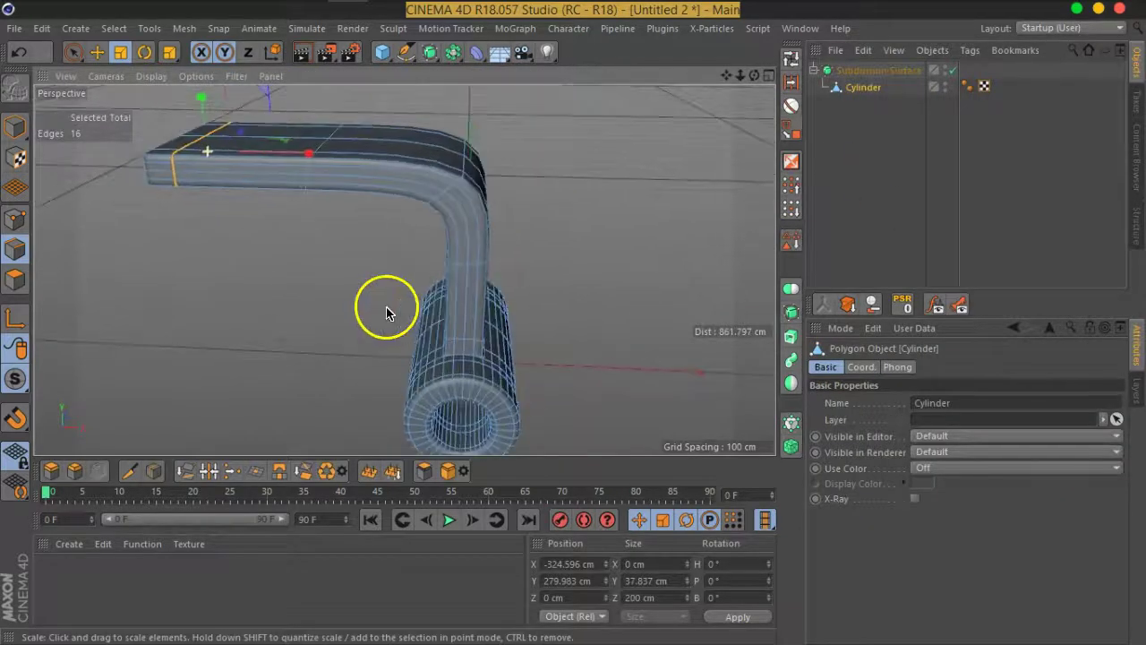
scroll(448, 188, up, 3)
click(551, 185)
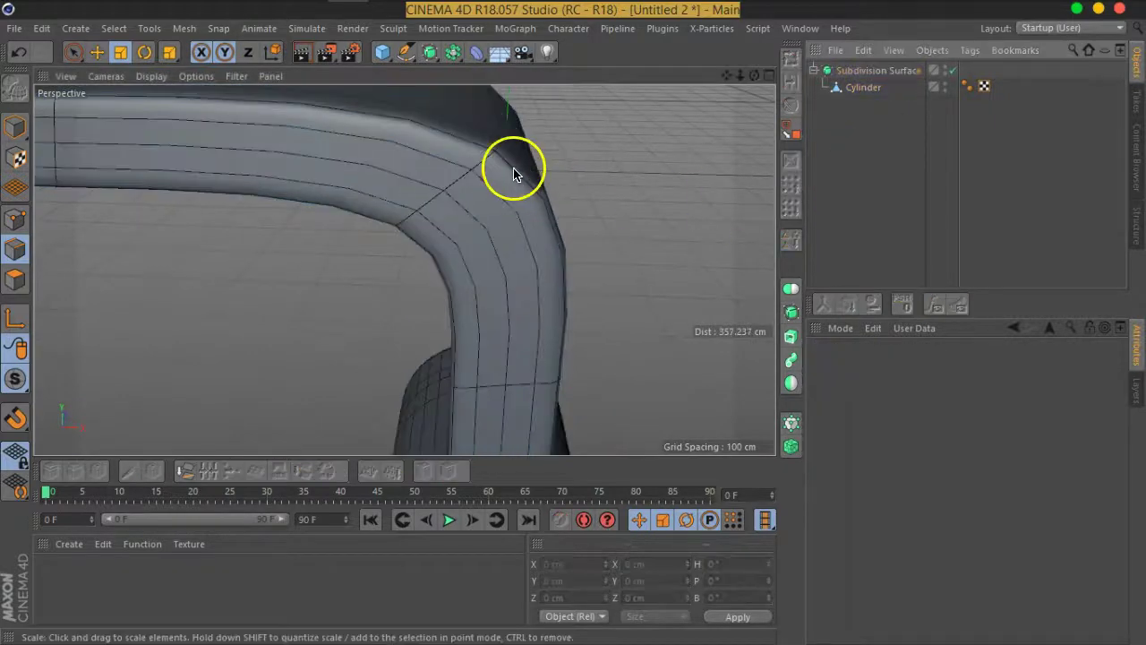
click(305, 52)
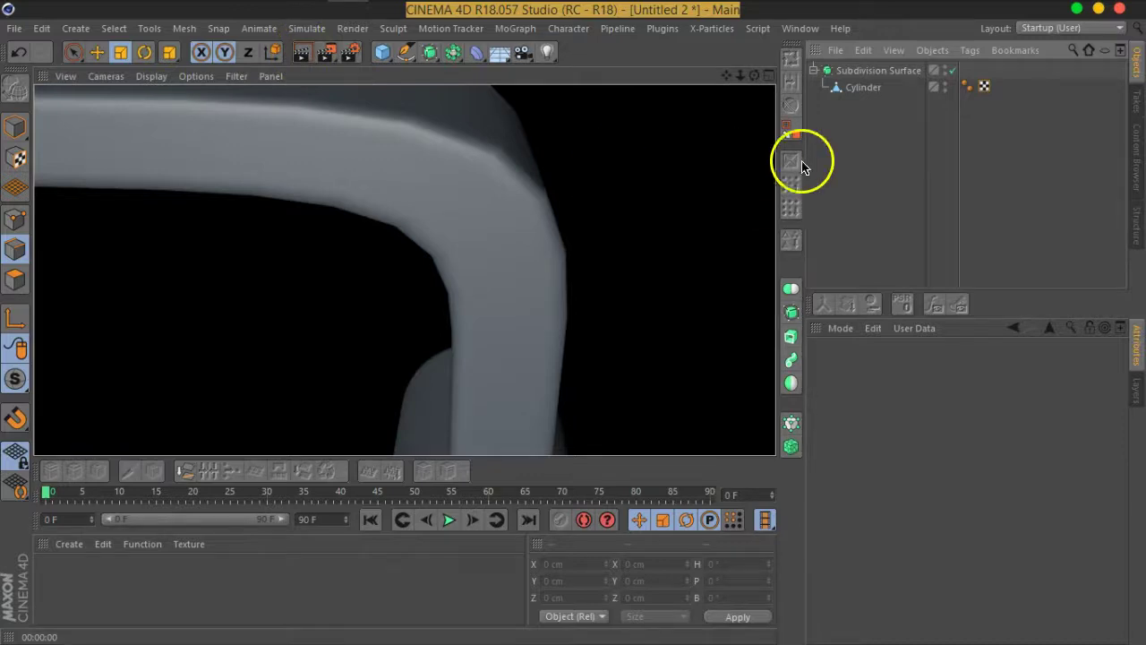
click(855, 70)
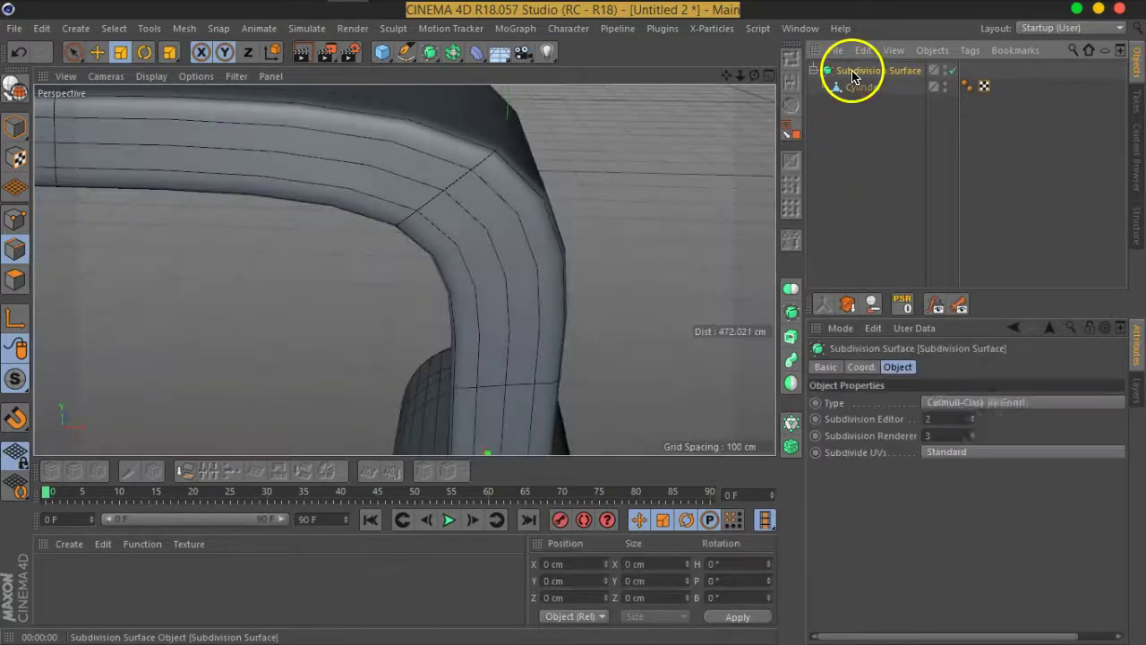
Step: Set Subdivision Editor to 3, test Renderer 4 in Render View, then return Renderer to 3
click(973, 416)
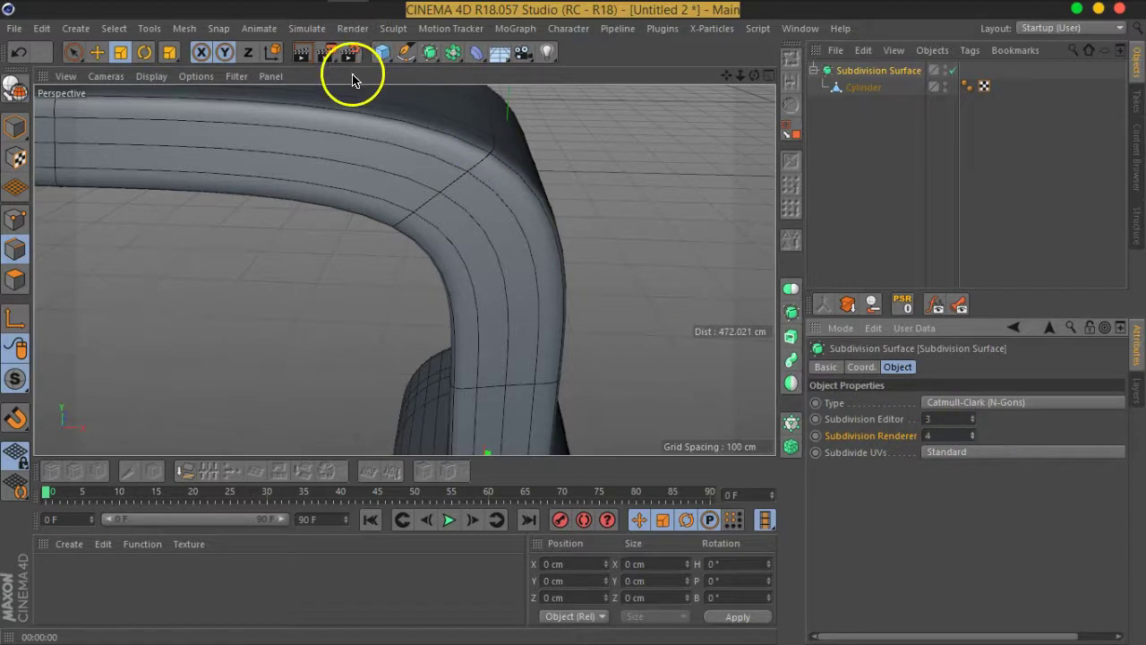
click(303, 54)
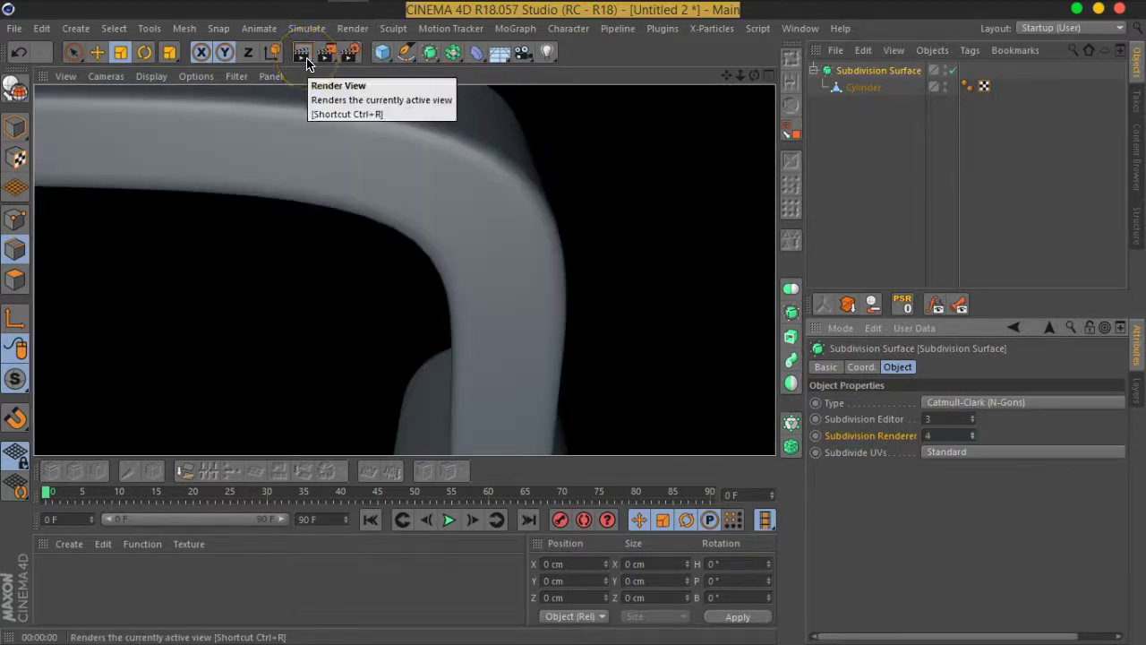
click(974, 437)
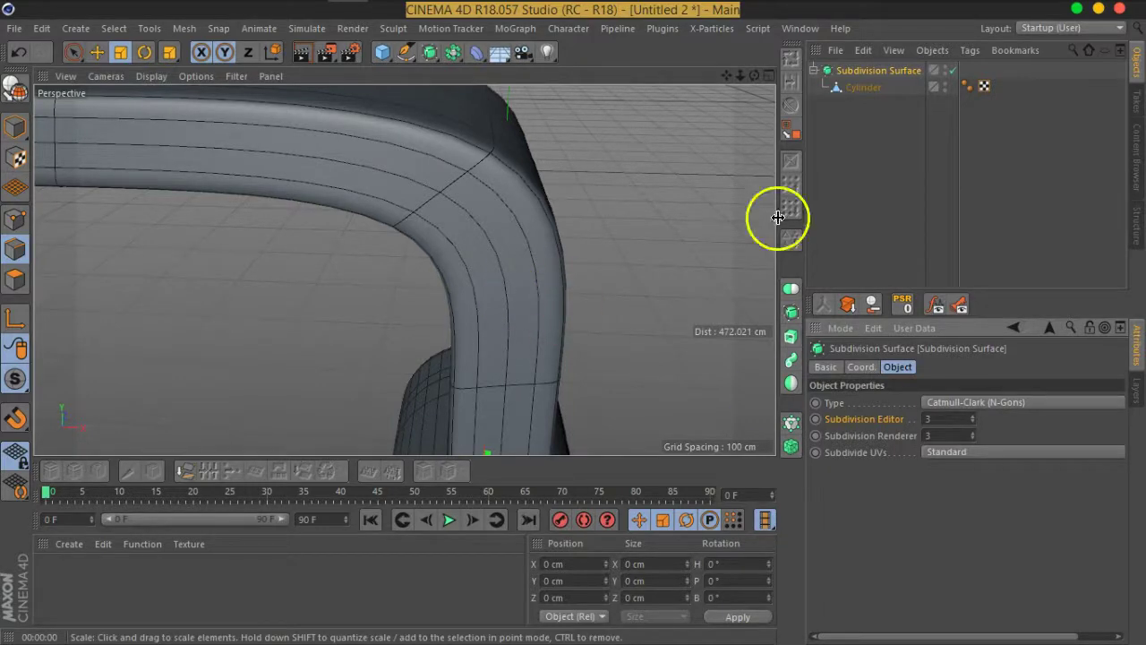
Step: Select the Cylinder in Polygons mode and leave none of its polygons selected
click(863, 87)
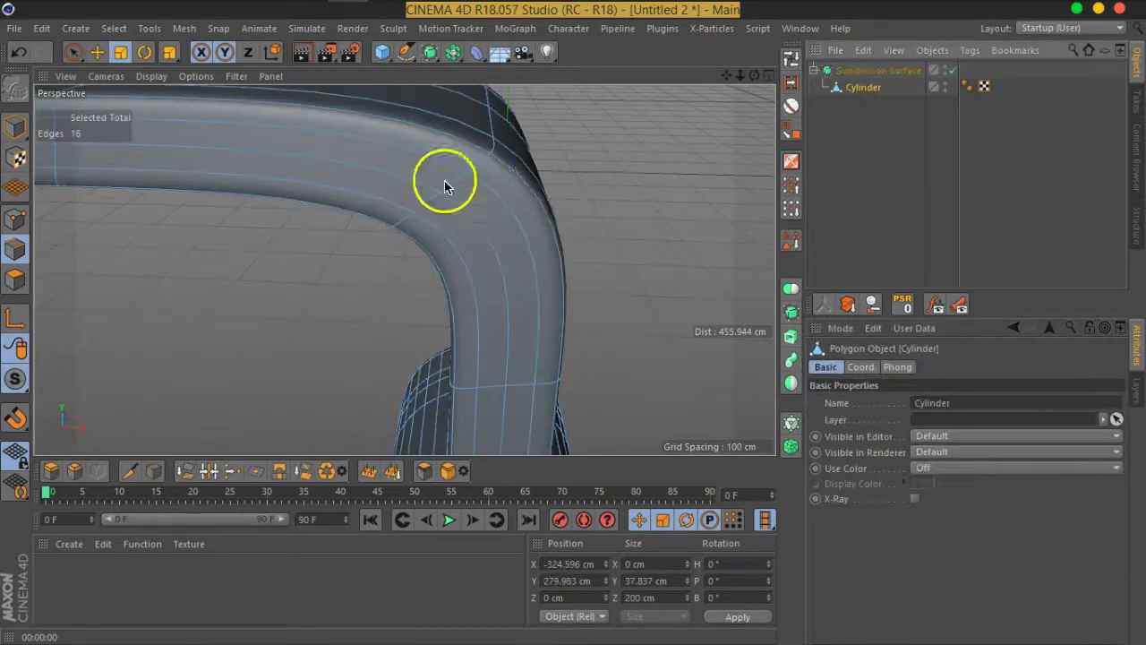
click(15, 279)
key(ctrl+a)
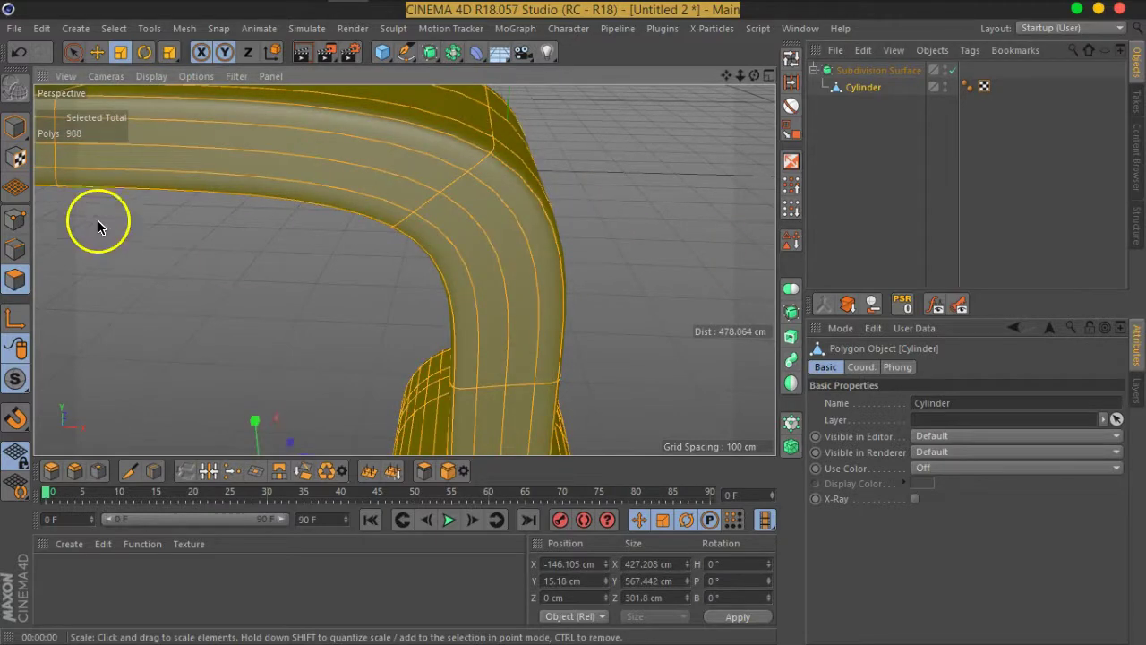
click(865, 72)
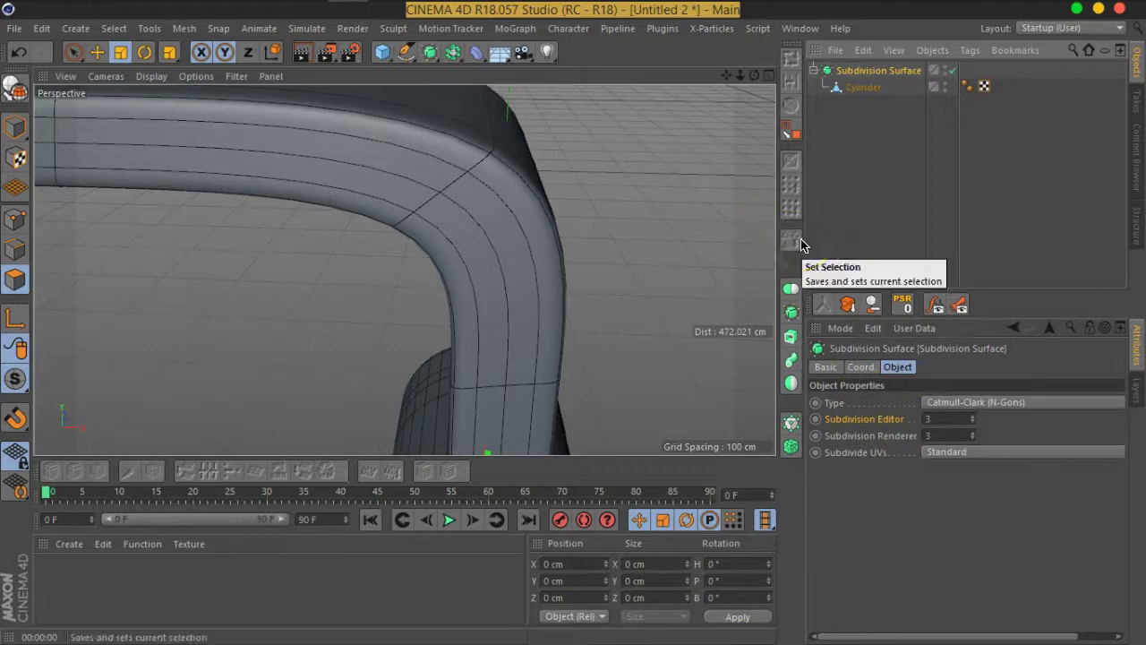
click(512, 279)
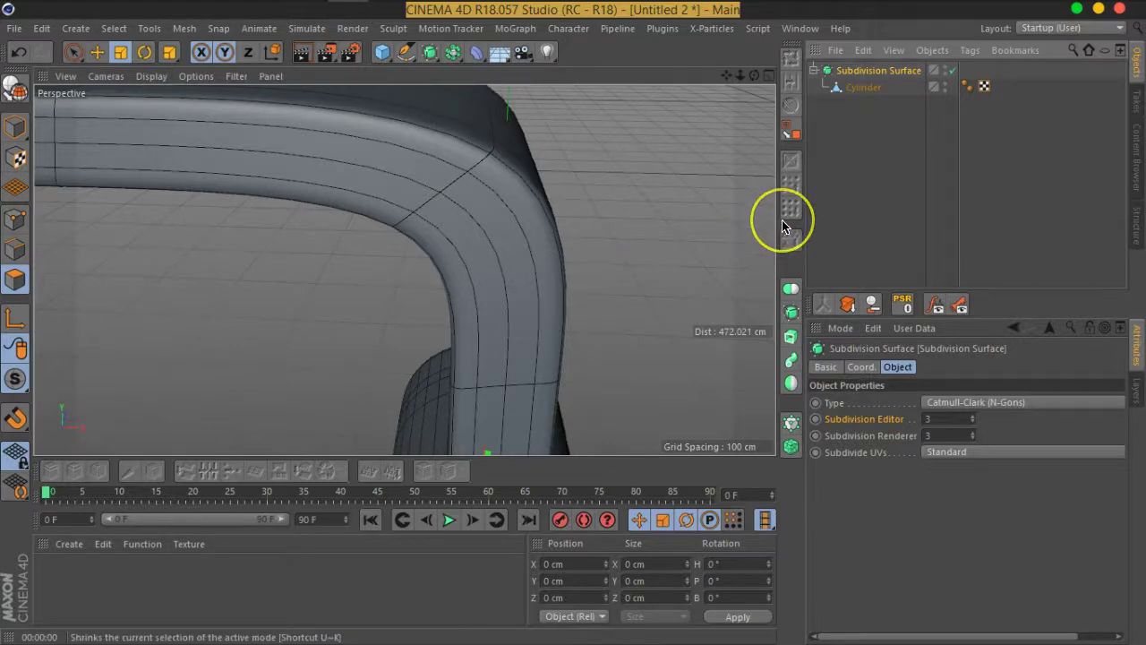
click(892, 228)
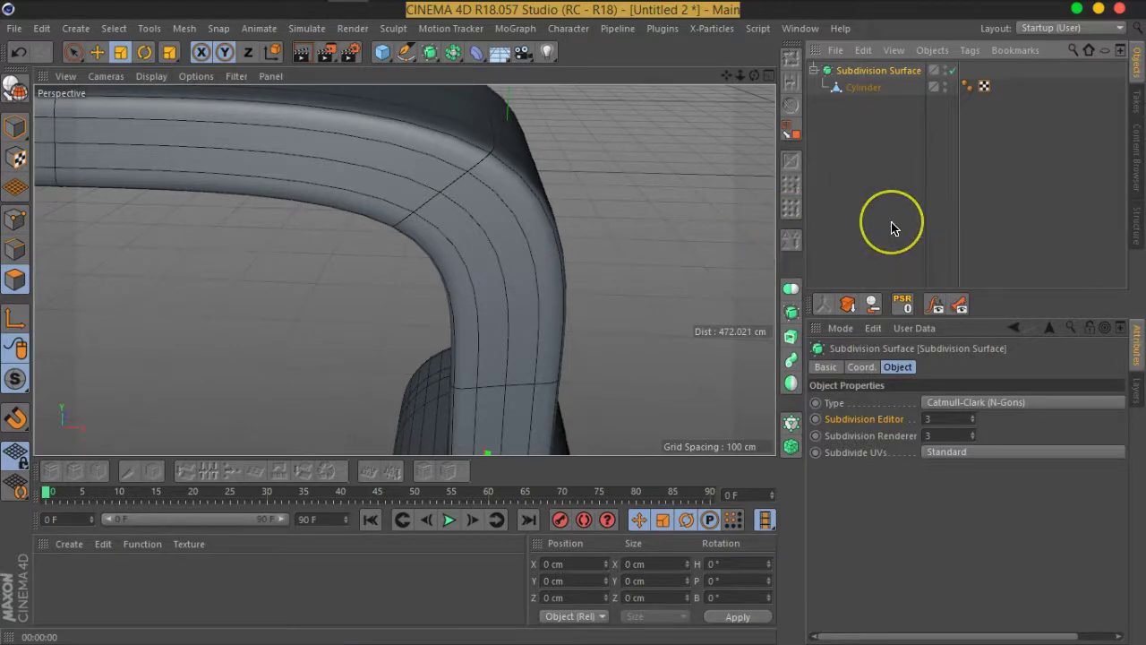
click(887, 158)
click(852, 87)
scroll(478, 333, down, 3)
click(573, 260)
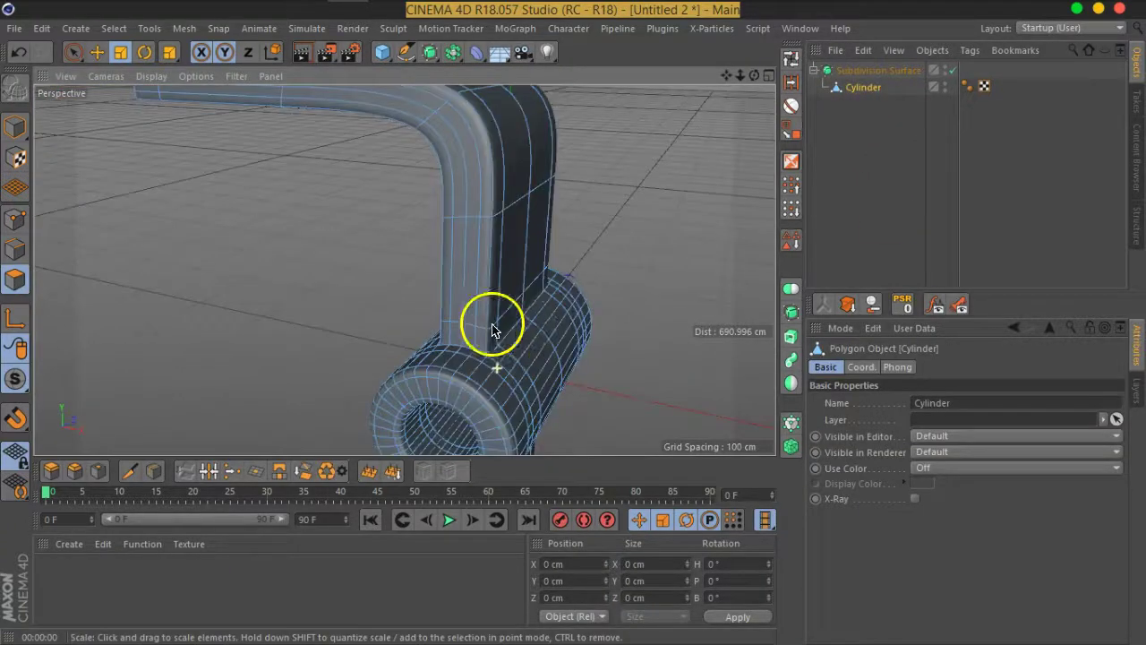
alt+drag(493, 320, 522, 332)
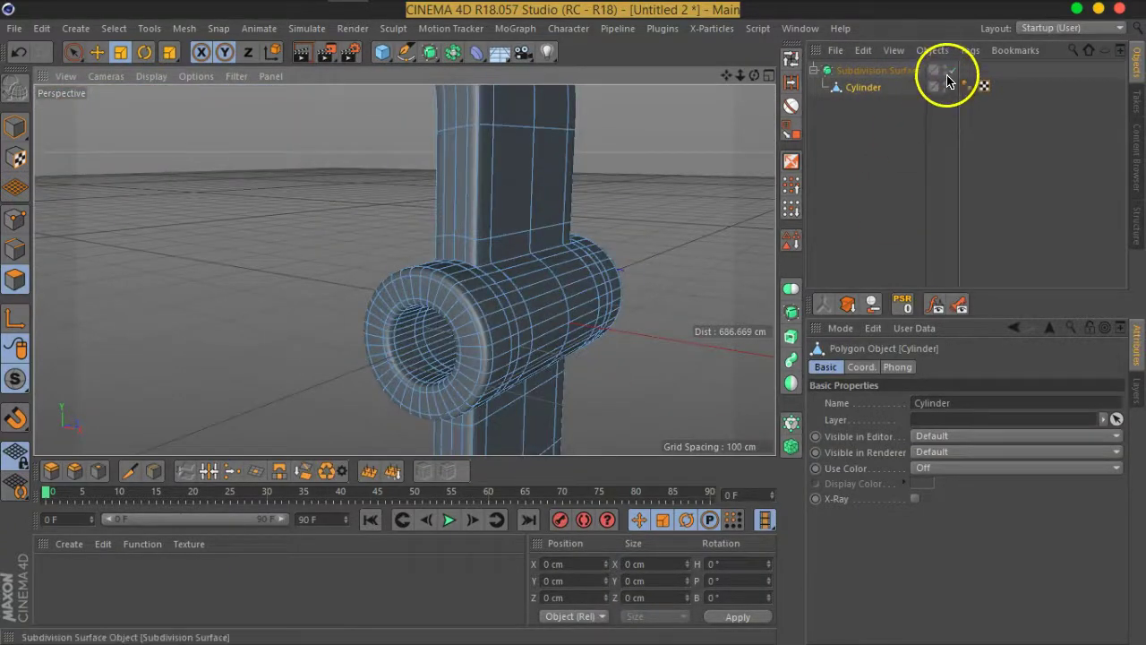
mouse_move(546, 128)
alt+mouse_down()
mouse_move(451, 220)
mouse_move(591, 267)
mouse_move(432, 260)
mouse_move(487, 296)
mouse_move(412, 271)
mouse_move(555, 269)
alt+mouse_up()
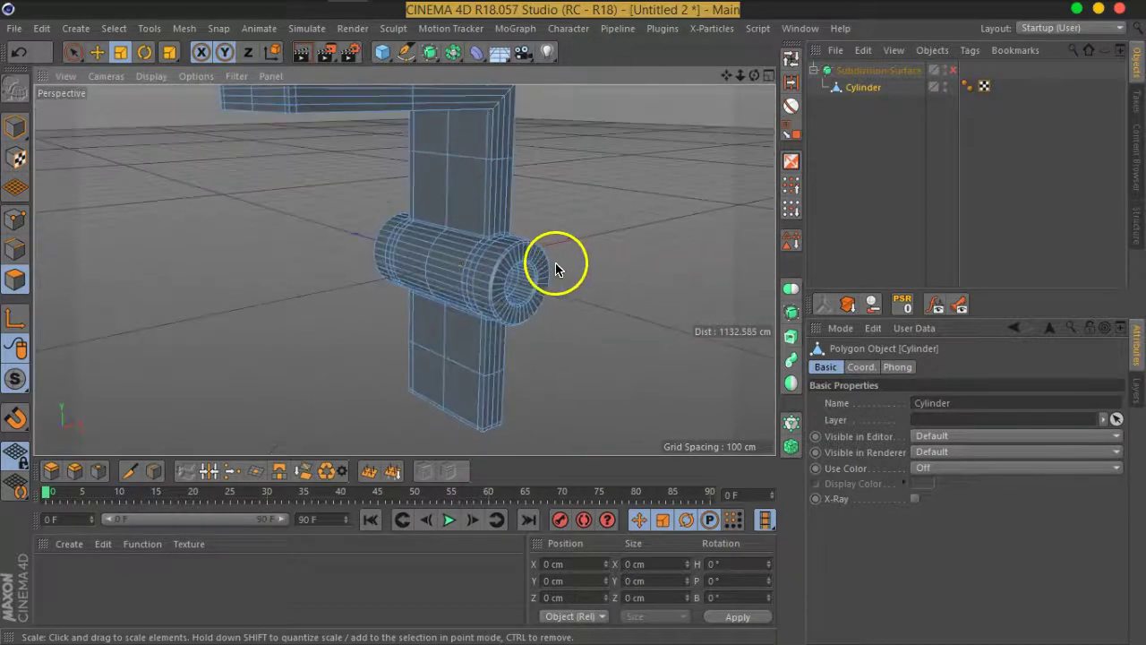
alt+drag(402, 161, 350, 173)
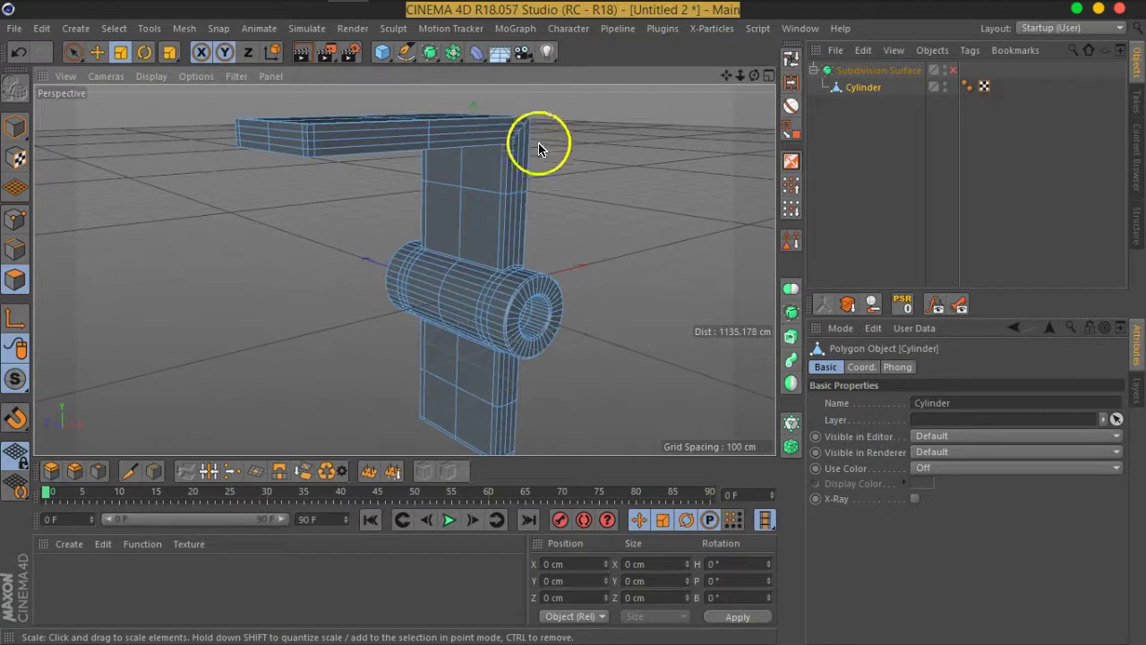
click(587, 226)
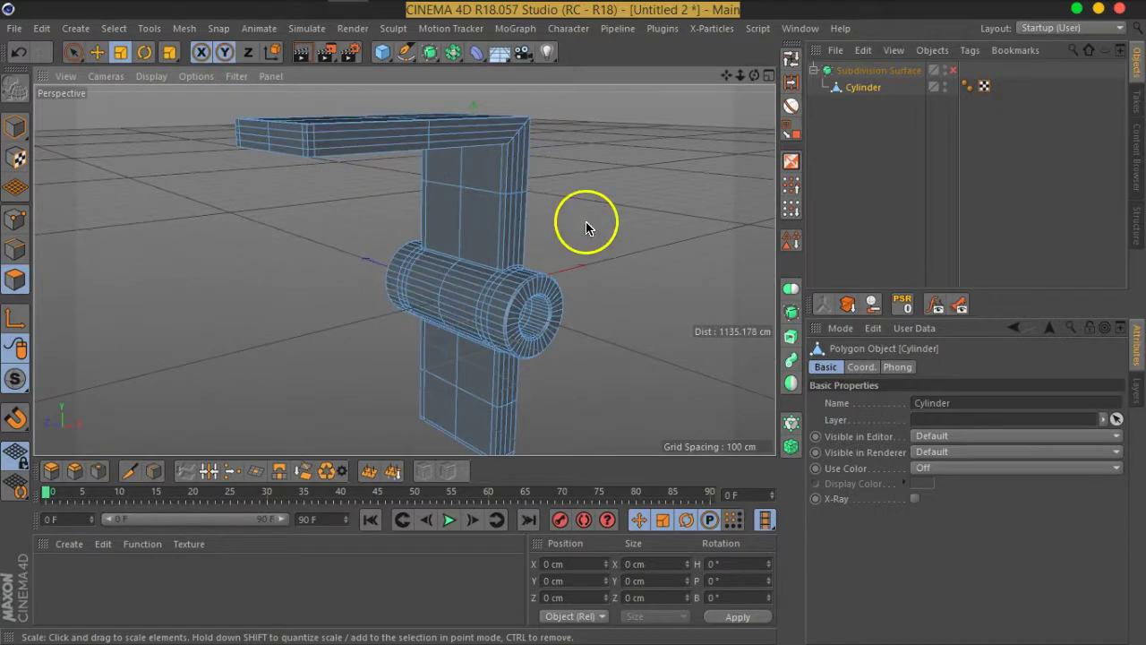
mouse_move(568, 302)
alt+mouse_down()
mouse_move(456, 263)
mouse_move(365, 271)
mouse_move(409, 286)
mouse_move(369, 287)
alt+mouse_up()
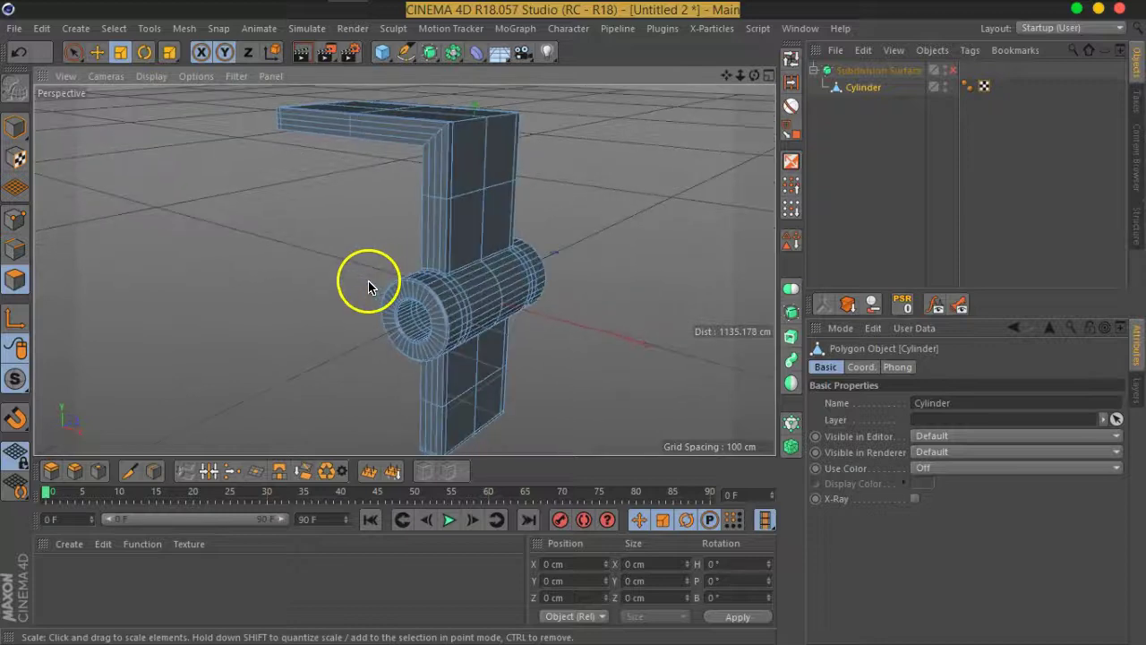
mouse_move(520, 359)
alt+mouse_down()
mouse_move(538, 271)
mouse_move(468, 268)
mouse_move(527, 287)
mouse_move(627, 191)
mouse_move(529, 225)
mouse_move(514, 176)
alt+mouse_up()
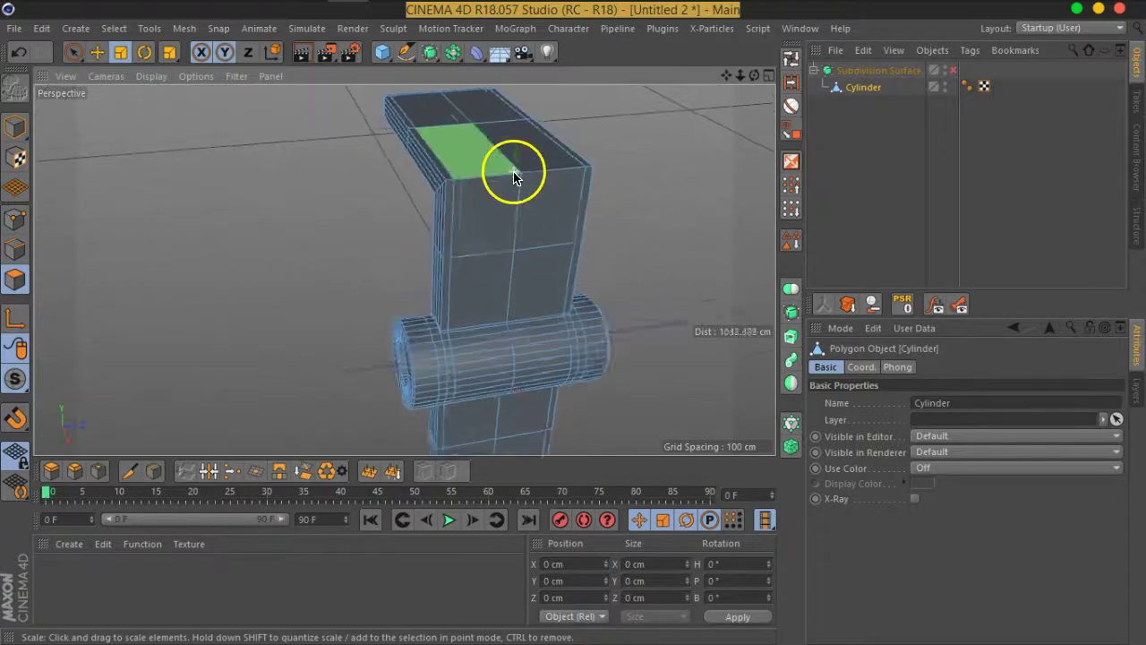
scroll(514, 177, up, 5)
Step: Add a Loop/Path Cut at about 97.6% close to the arm's corner edge
mouse_move(556, 328)
alt+mouse_down()
mouse_move(529, 274)
mouse_move(578, 302)
mouse_move(627, 266)
mouse_move(504, 174)
alt+mouse_up()
right_click(519, 224)
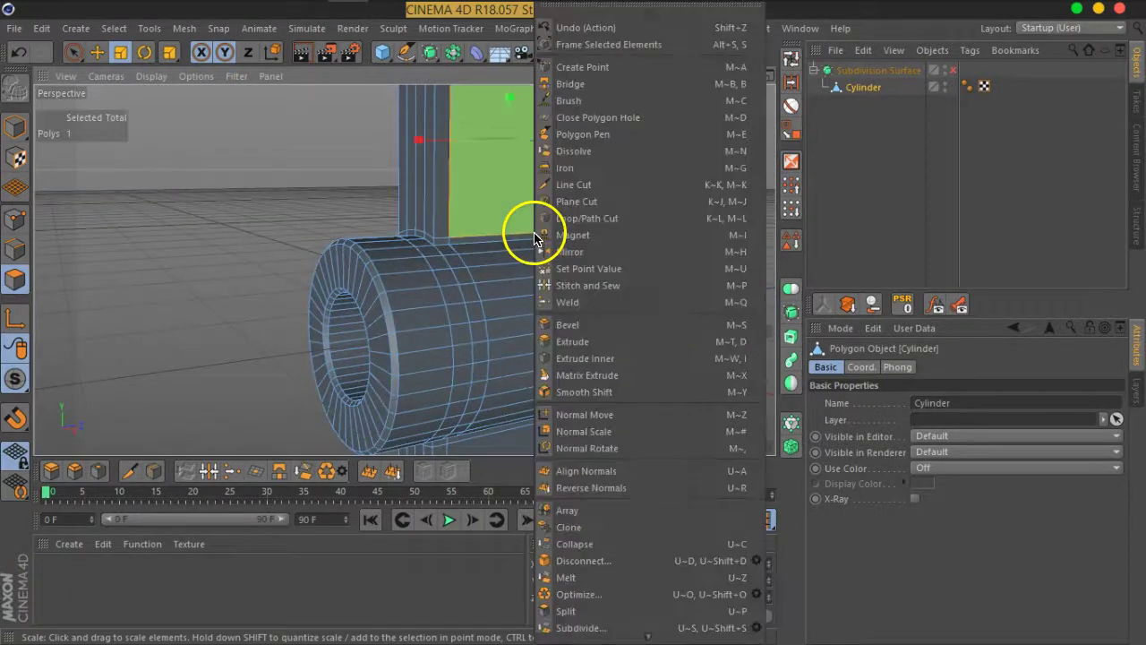
click(598, 226)
mouse_move(596, 238)
alt+mouse_down()
mouse_move(570, 245)
mouse_move(575, 191)
mouse_move(555, 334)
alt+mouse_up()
scroll(550, 295, up, 2)
scroll(570, 243, up, 2)
scroll(585, 262, up, 2)
scroll(564, 279, up, 1)
scroll(553, 265, up, 1)
scroll(550, 261, up, 1)
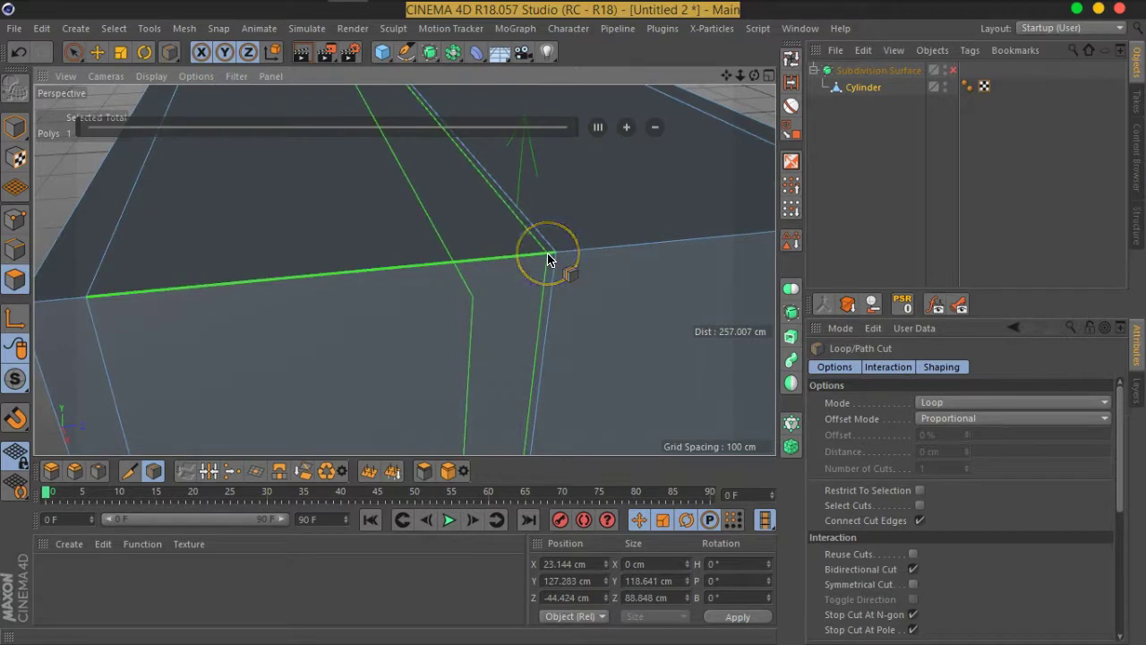
drag(548, 259, 567, 259)
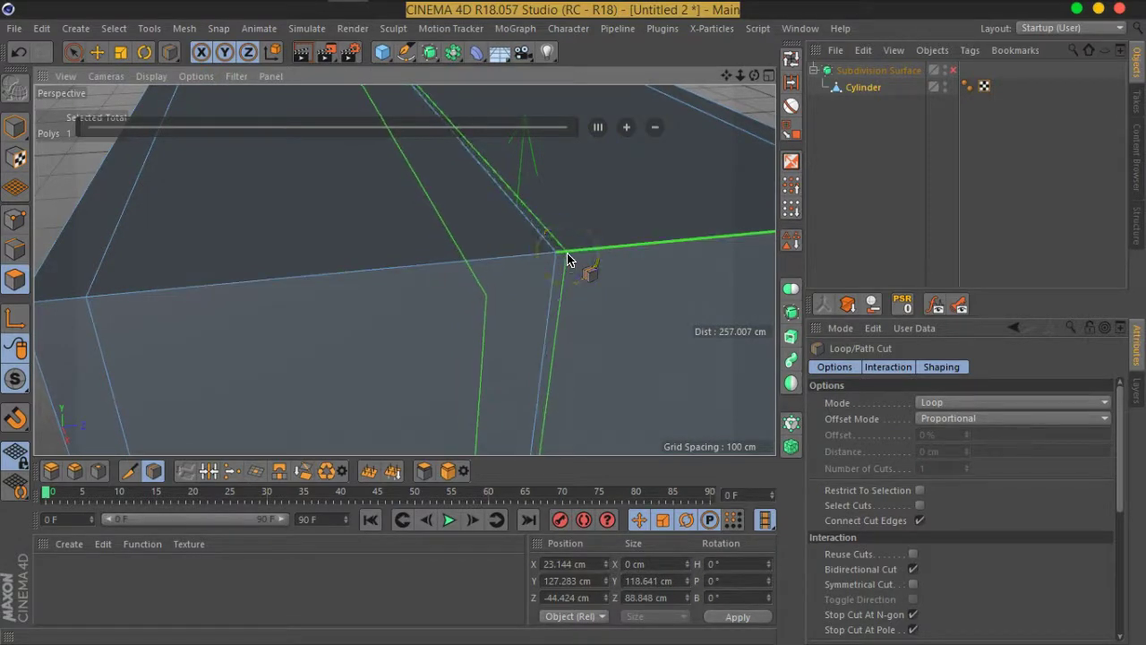
click(567, 259)
click(541, 260)
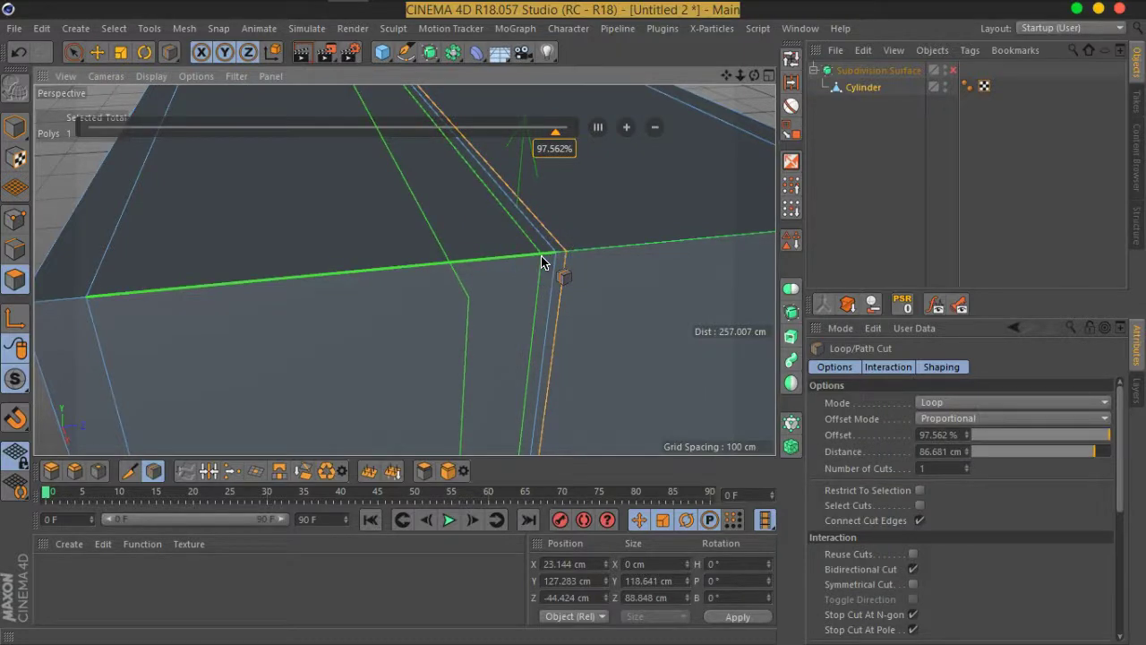
Step: Add two more edge loops at about 94.4% and 52% beside the corner
click(535, 263)
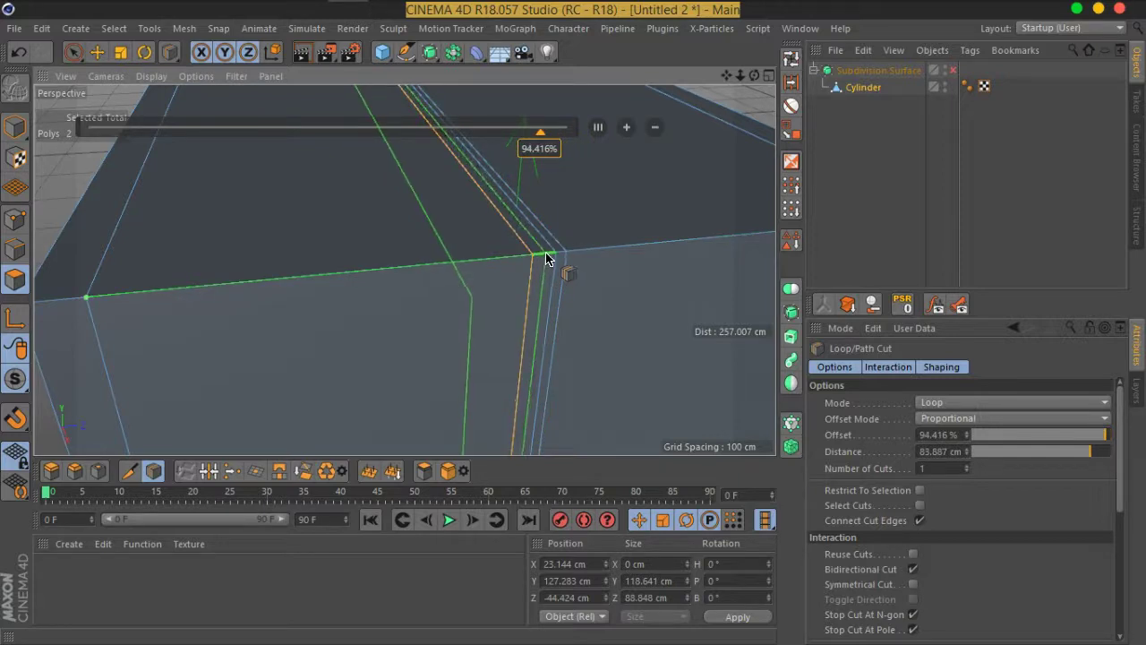
click(585, 292)
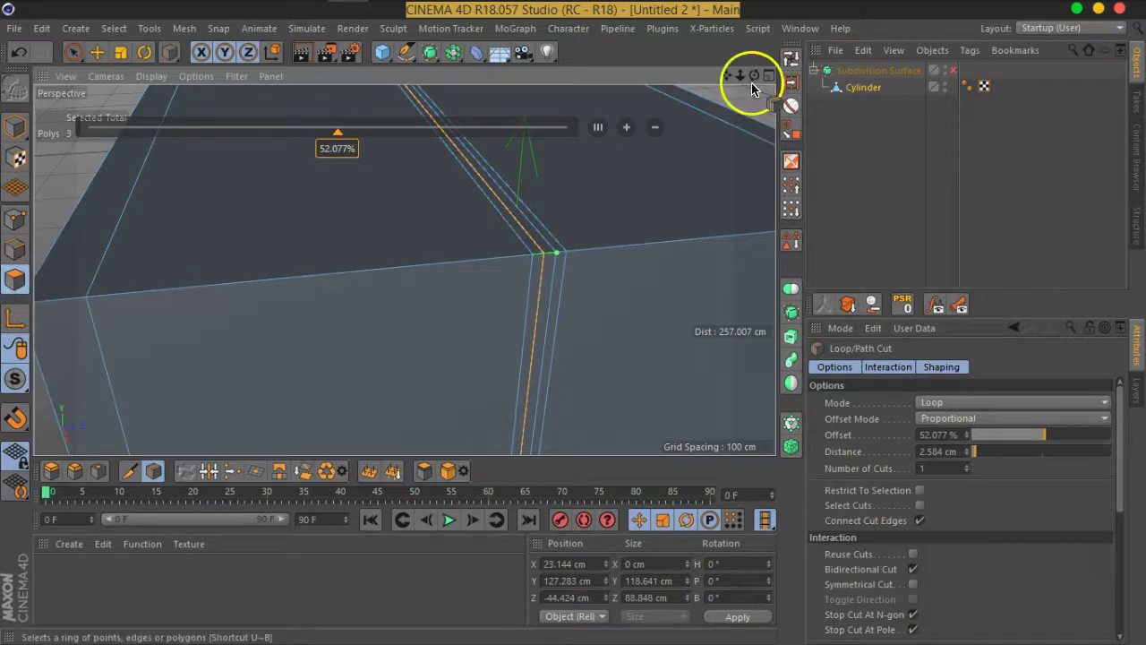
click(788, 60)
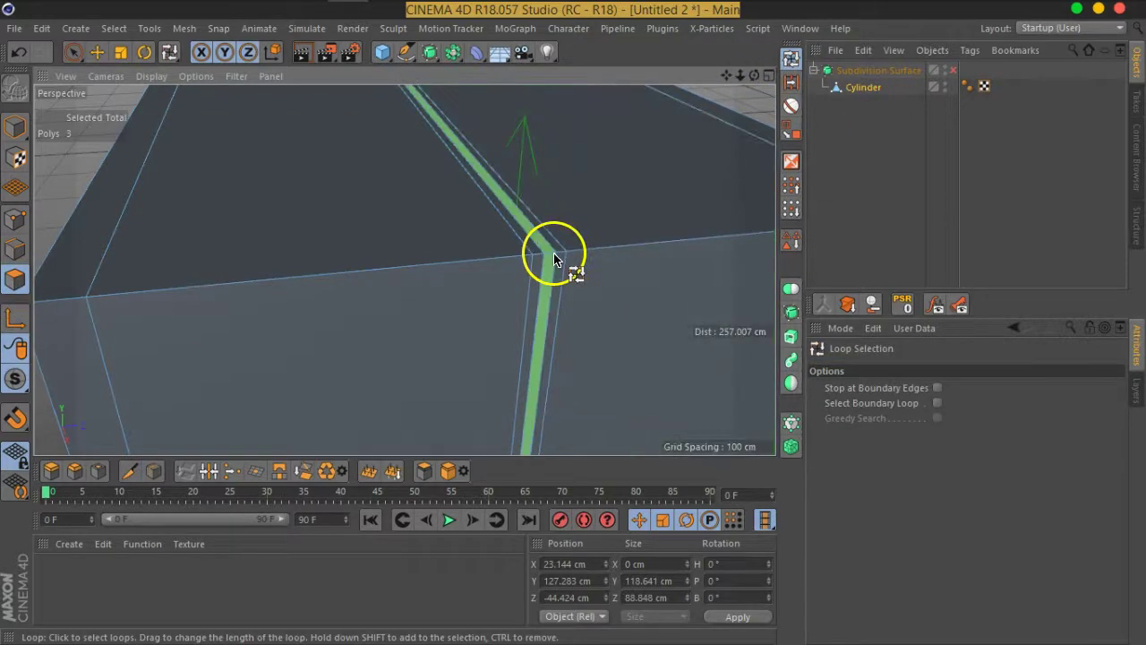
Step: Extrude the selected polygon strip without caps using a negative offset to sink it
scroll(379, 328, down, 5)
mouse_move(378, 325)
alt+mouse_down()
mouse_move(417, 295)
mouse_move(614, 205)
mouse_move(784, 148)
mouse_move(634, 187)
mouse_move(364, 174)
mouse_move(418, 192)
mouse_move(600, 307)
alt+mouse_up()
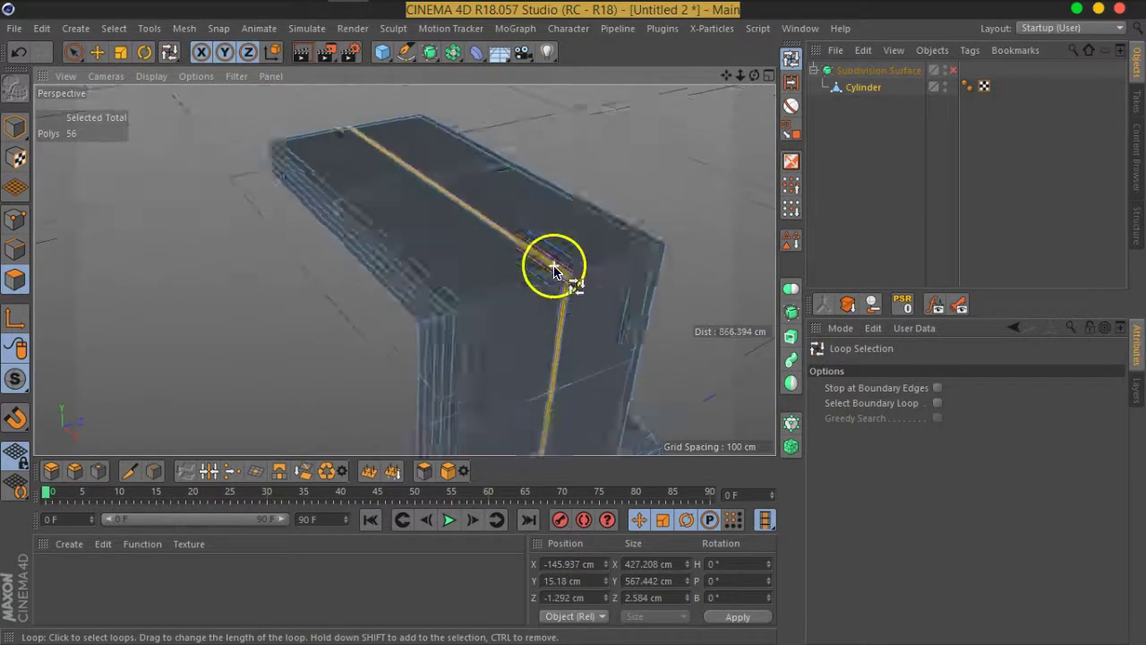
scroll(554, 272, up, 3)
right_click(468, 314)
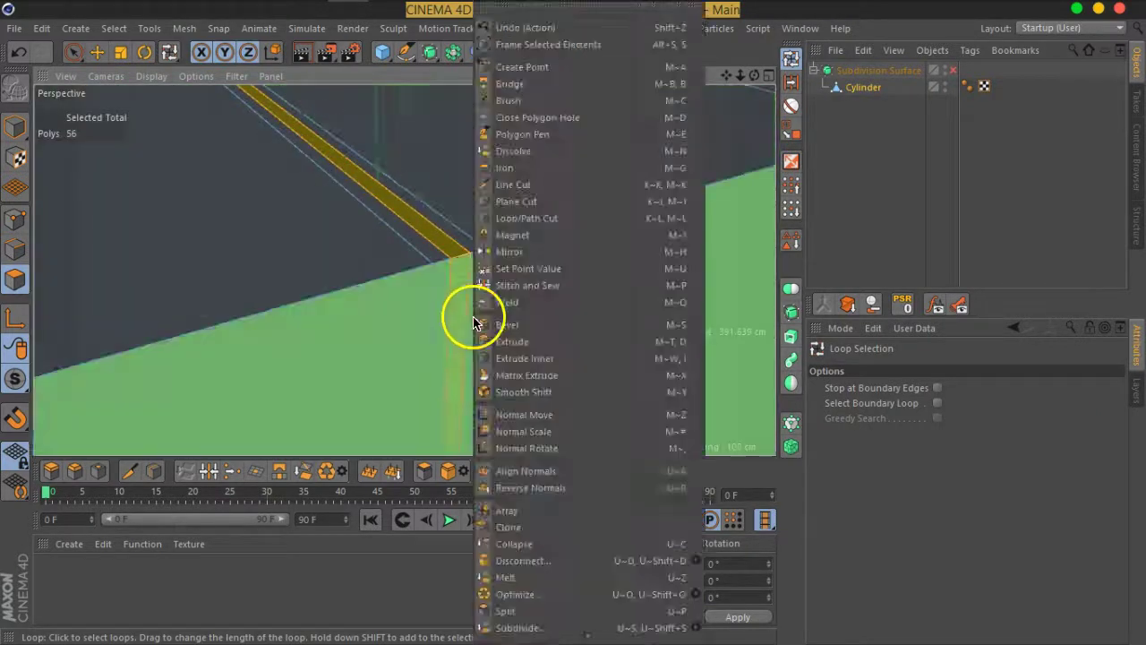
click(571, 344)
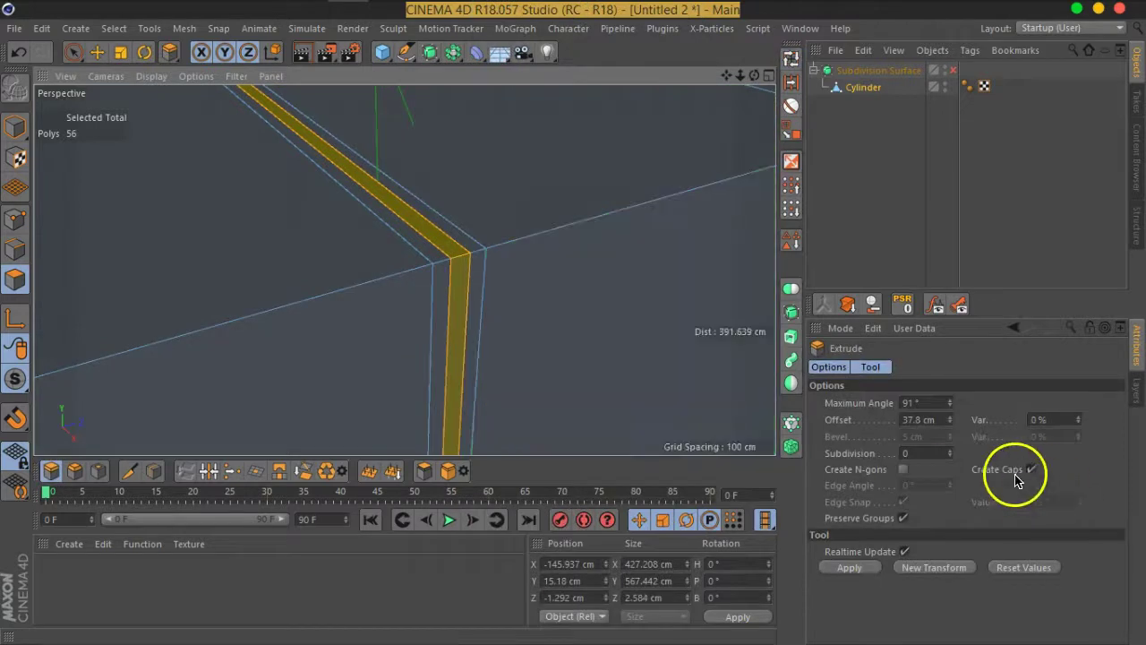
click(1030, 469)
drag(571, 351, 459, 359)
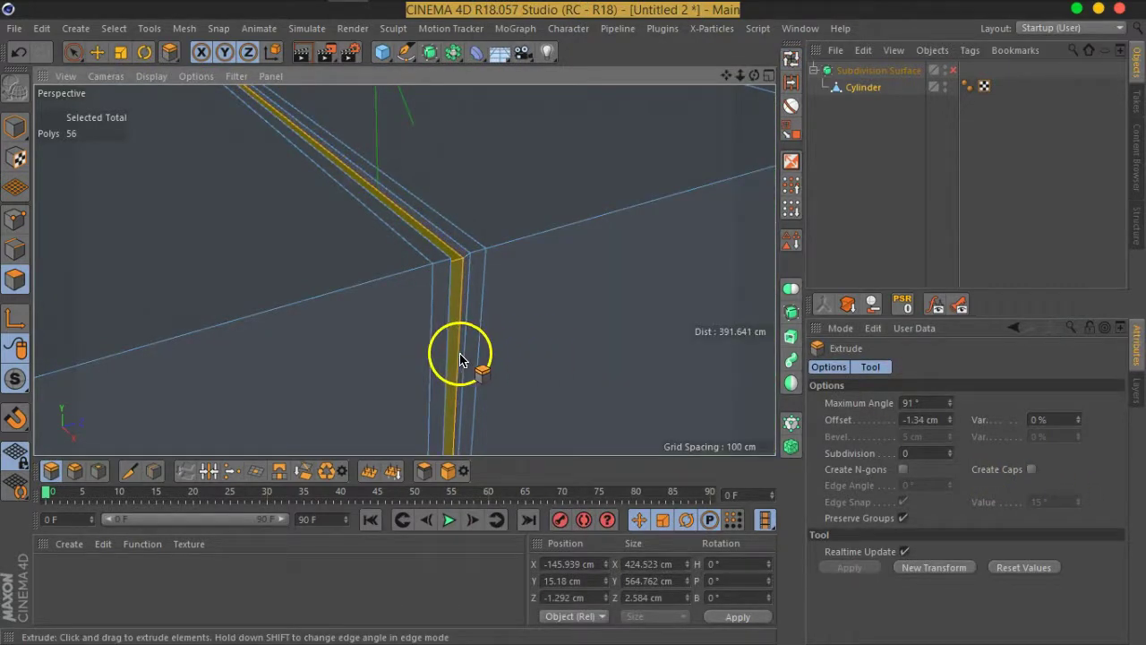
Step: Set the extrusion's Maximum Angle to 96° so the corner joins, then deselect
click(949, 407)
drag(952, 414, 952, 424)
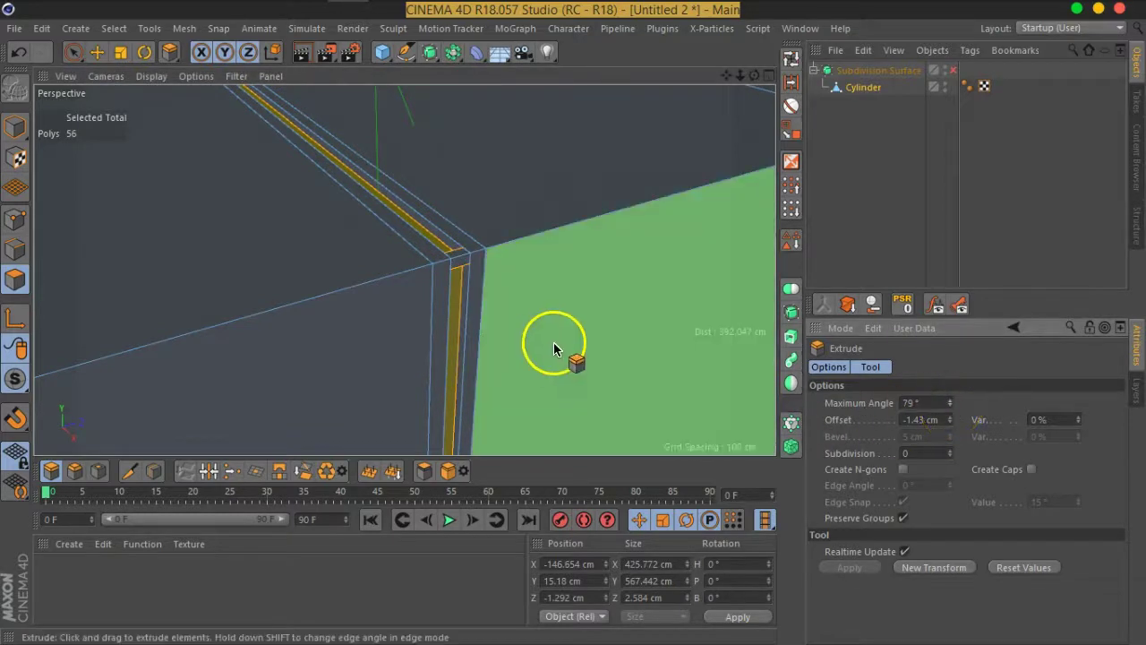
scroll(554, 342, up, 3)
mouse_move(158, 273)
alt+mouse_down()
mouse_move(200, 295)
mouse_move(409, 340)
mouse_move(456, 332)
alt+mouse_up()
scroll(445, 325, up, 2)
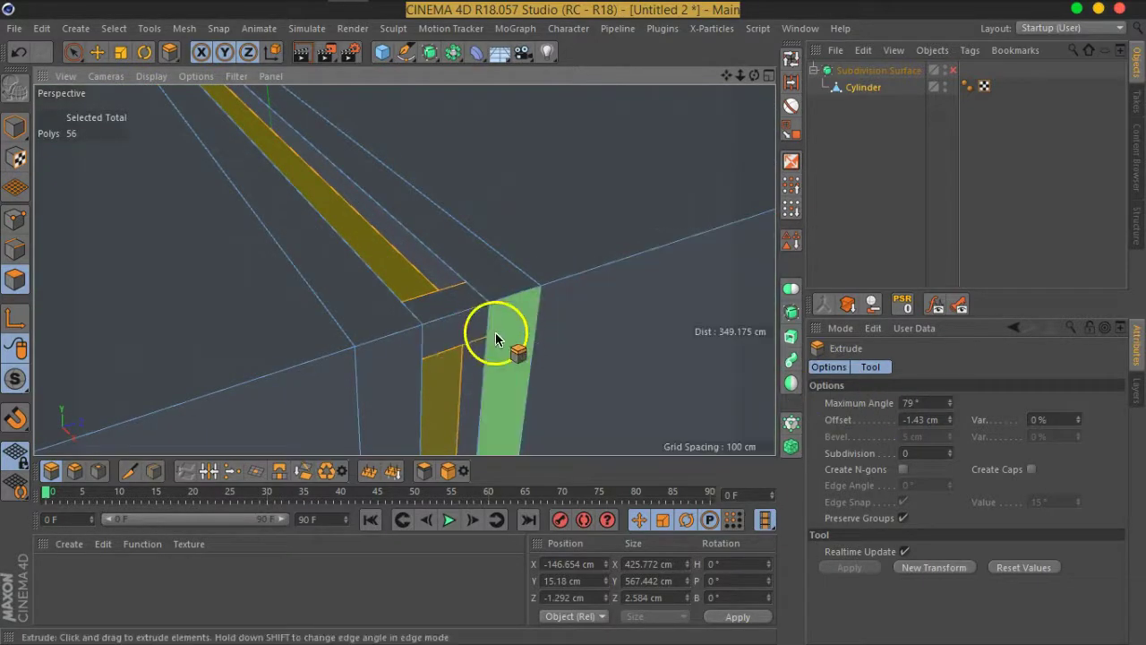
drag(955, 403, 952, 407)
click(950, 400)
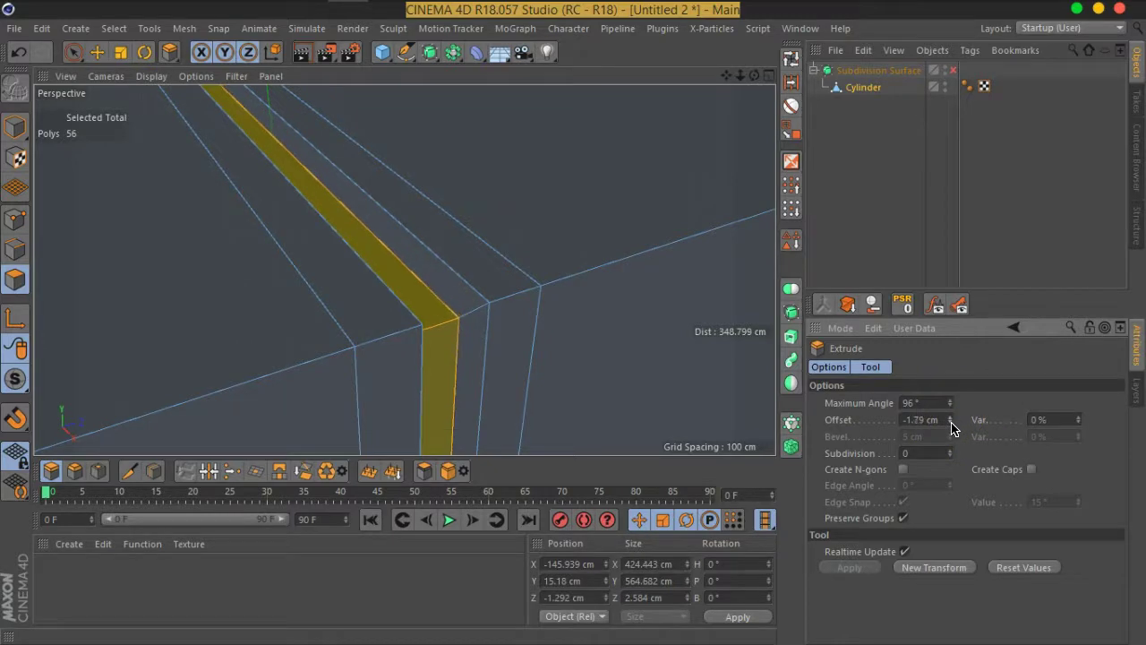
click(875, 239)
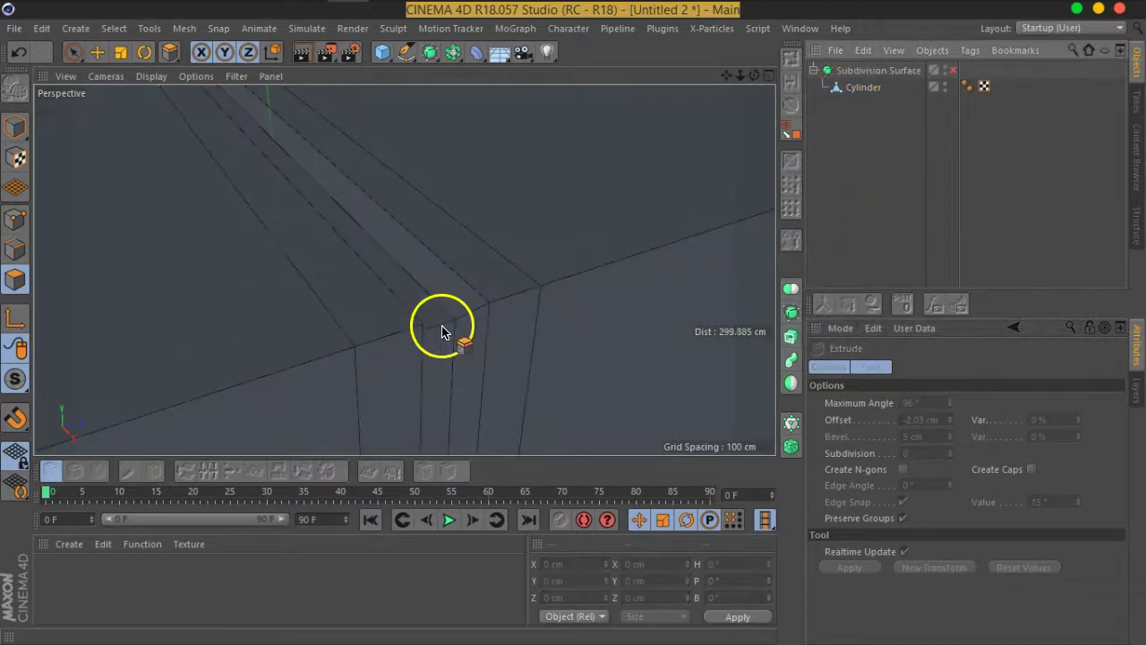
click(952, 69)
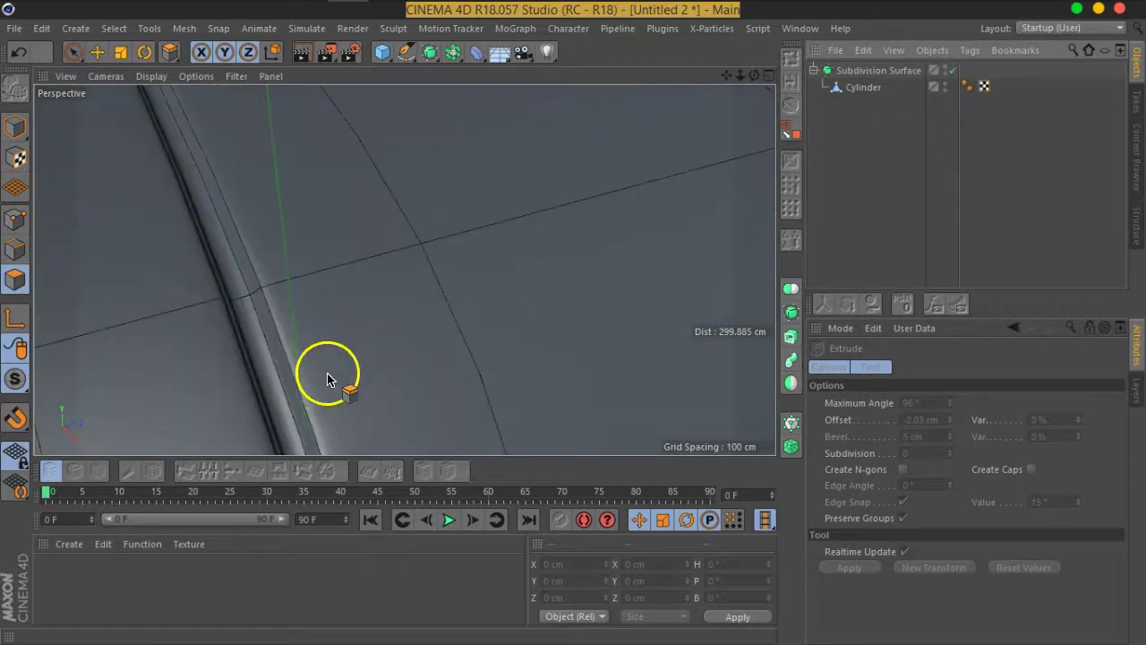
scroll(327, 380, down, 5)
mouse_move(345, 409)
alt+mouse_down()
mouse_move(366, 409)
mouse_move(442, 194)
mouse_move(480, 200)
alt+mouse_up()
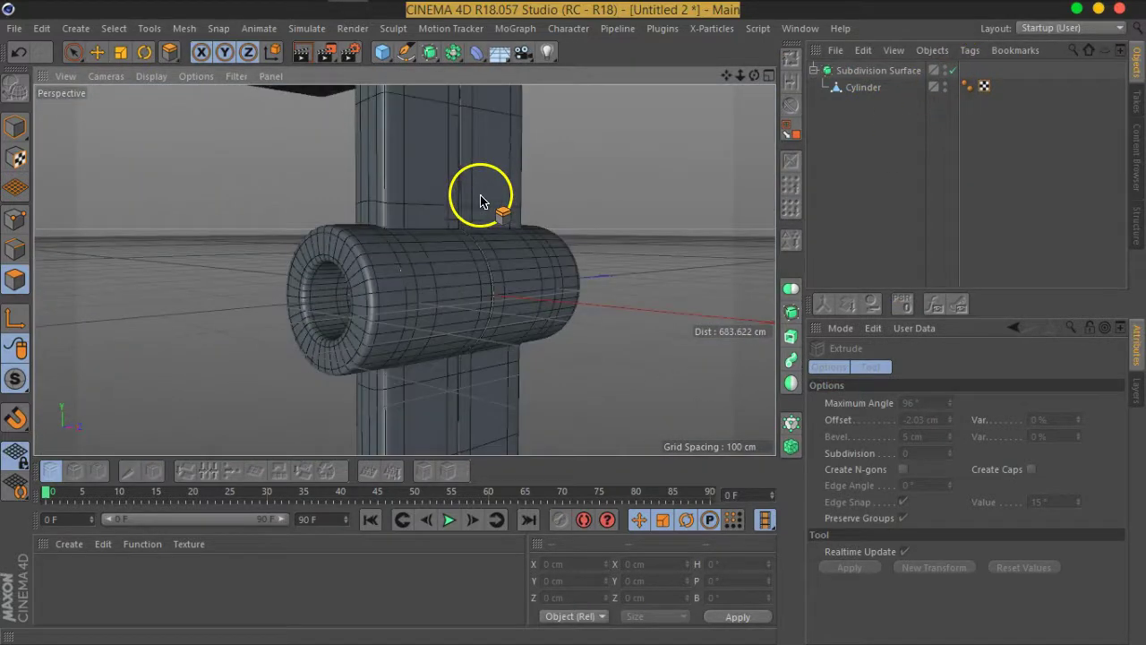
mouse_move(488, 332)
alt+mouse_down()
mouse_move(504, 242)
mouse_move(309, 238)
mouse_move(513, 249)
mouse_move(511, 171)
mouse_move(501, 256)
alt+mouse_up()
scroll(443, 269, up, 3)
scroll(538, 256, up, 2)
scroll(473, 248, up, 2)
scroll(513, 249, down, 3)
scroll(541, 169, up, 2)
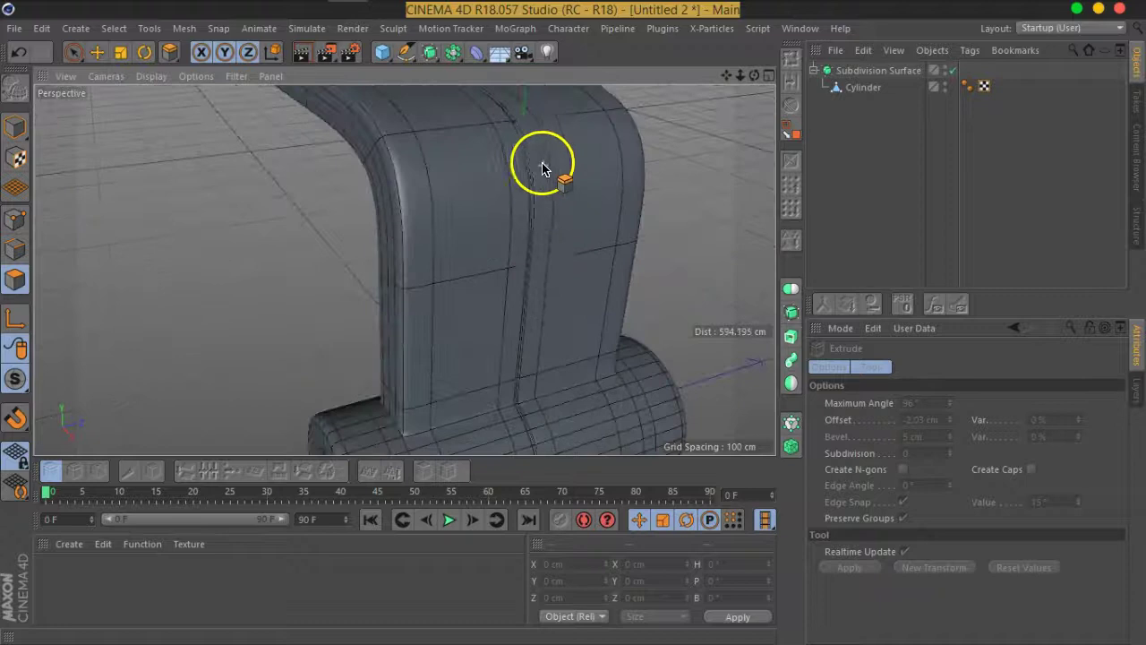
scroll(542, 168, up, 3)
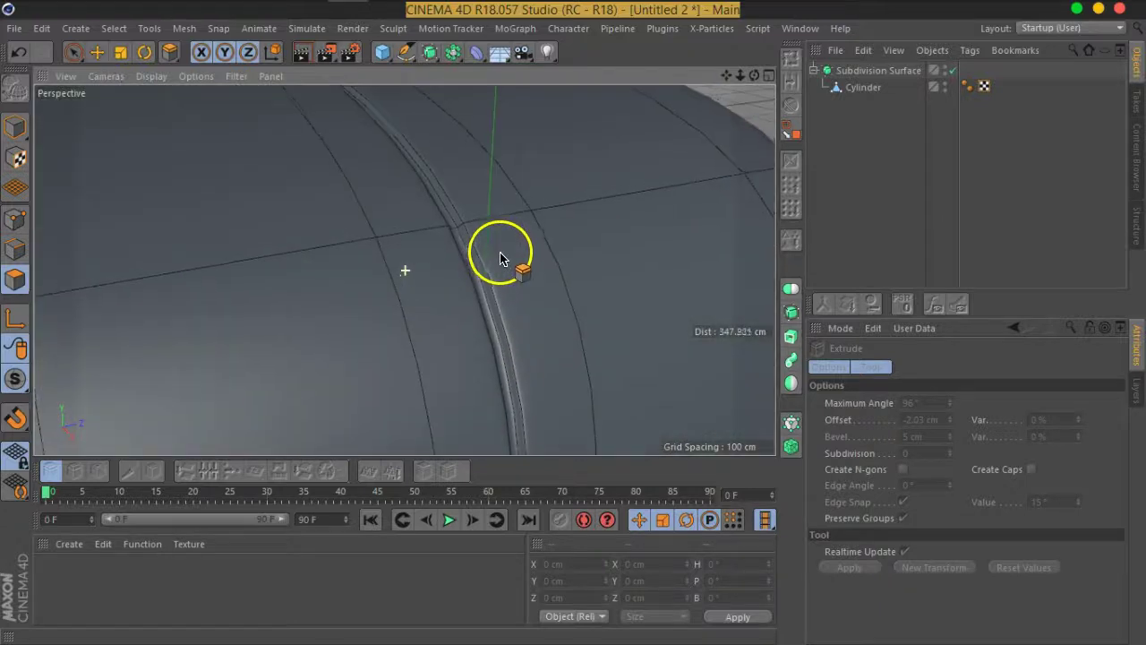
click(953, 70)
mouse_move(609, 192)
alt+mouse_down()
mouse_move(549, 190)
mouse_move(517, 270)
alt+mouse_up()
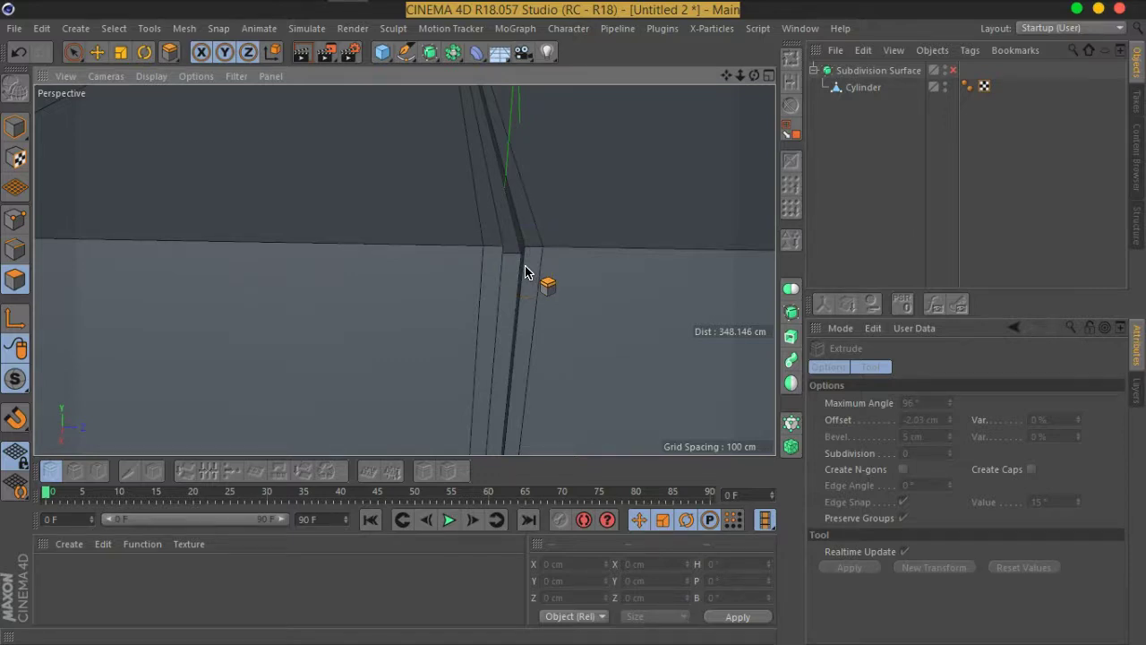
Step: Zoom in on the box corner, select Cylinder, and open the generator palette
mouse_move(475, 267)
alt+mouse_down()
mouse_move(427, 299)
mouse_move(504, 292)
mouse_move(639, 248)
mouse_move(363, 338)
mouse_move(465, 268)
alt+mouse_up()
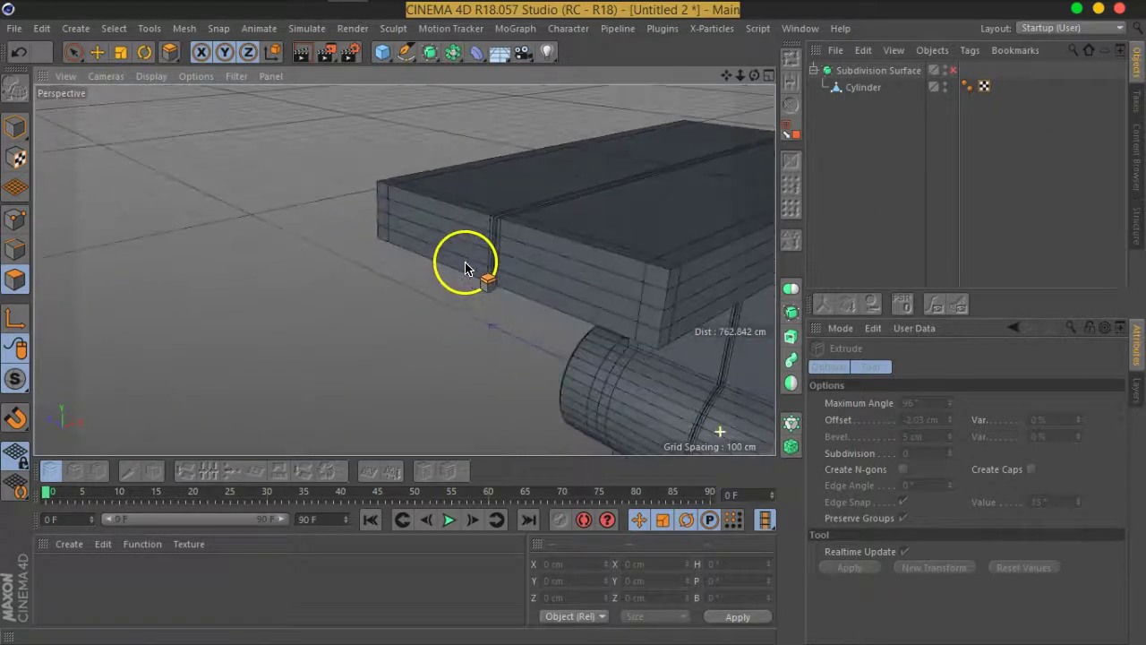
scroll(538, 235, up, 3)
alt+drag(535, 230, 450, 254)
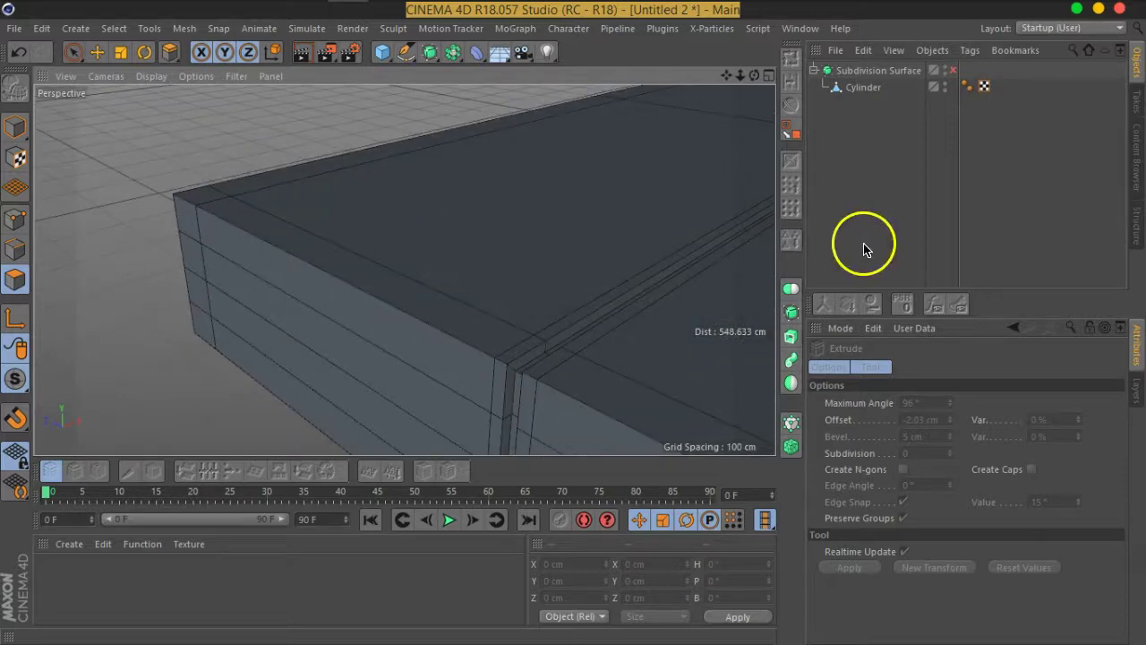
click(859, 90)
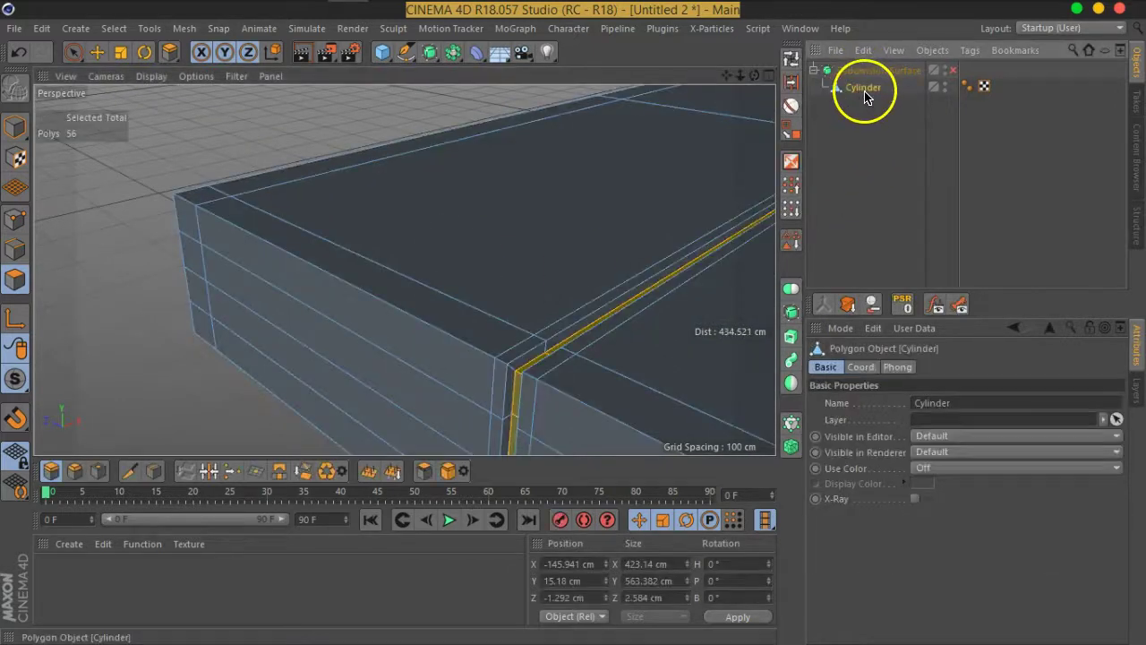
drag(450, 54, 633, 134)
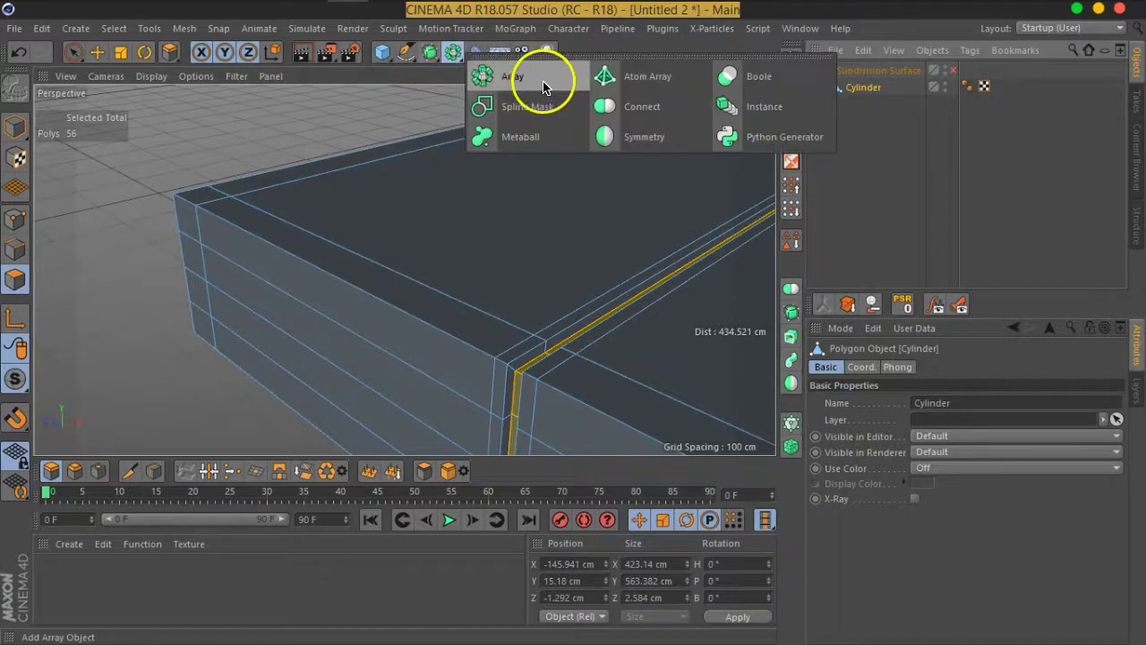
Step: Add Symmetry under Subdivision Surface with Cylinder as its child, then reselect Cylinder in Model mode
click(635, 139)
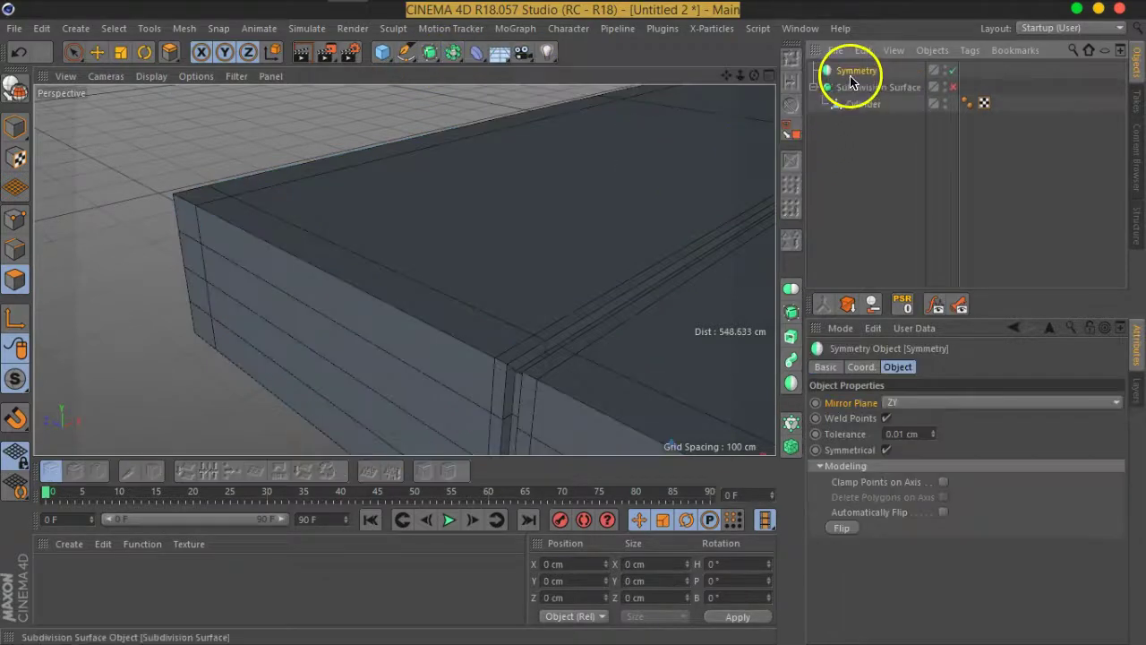
mouse_move(855, 93)
mouse_down()
mouse_move(866, 112)
mouse_move(858, 86)
mouse_up()
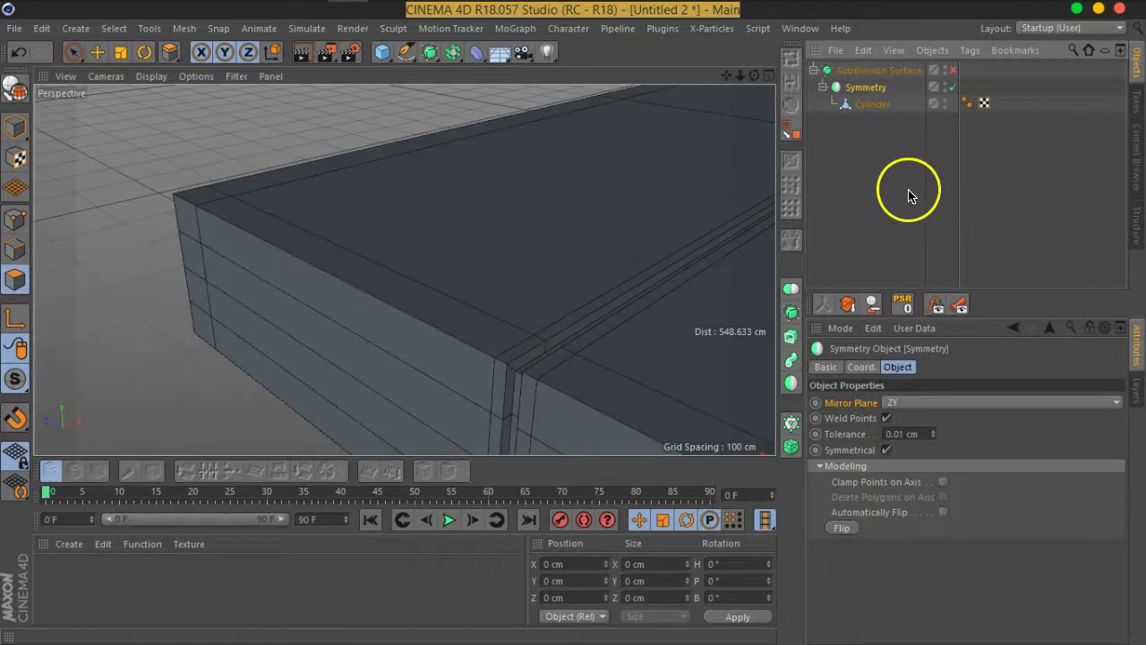
click(873, 105)
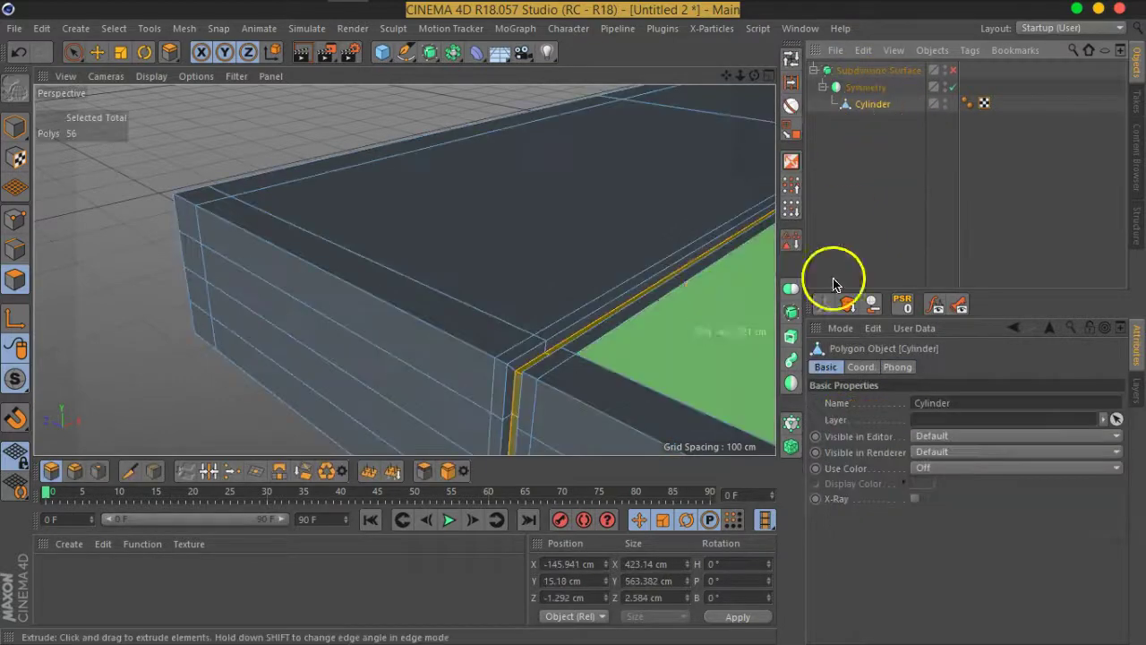
click(13, 128)
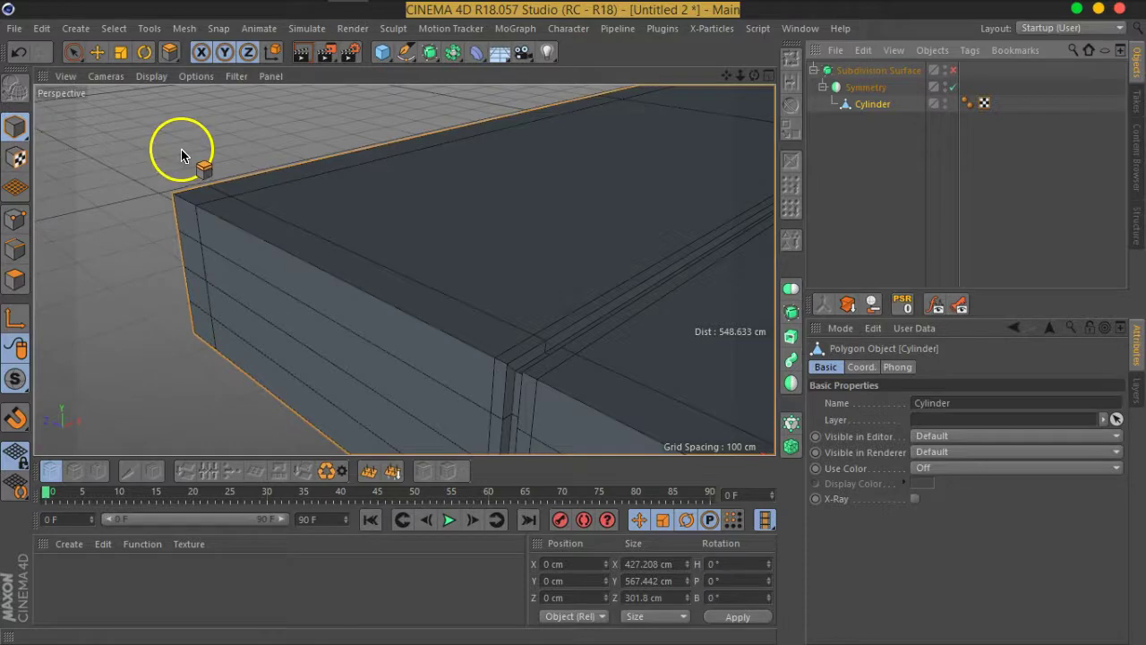
click(22, 128)
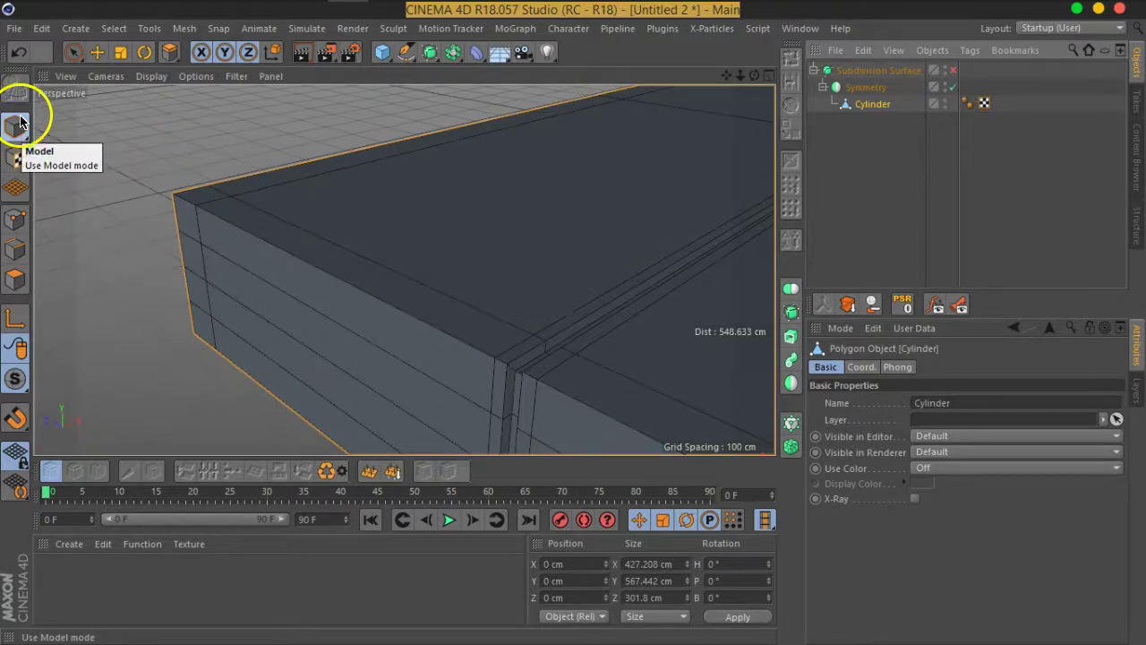
scroll(256, 261, down, 5)
Step: Move the Cylinder right along X so its mirrored copy spans the bar
mouse_move(256, 261)
alt+mouse_down()
mouse_move(498, 313)
mouse_move(410, 263)
mouse_move(303, 284)
alt+mouse_up()
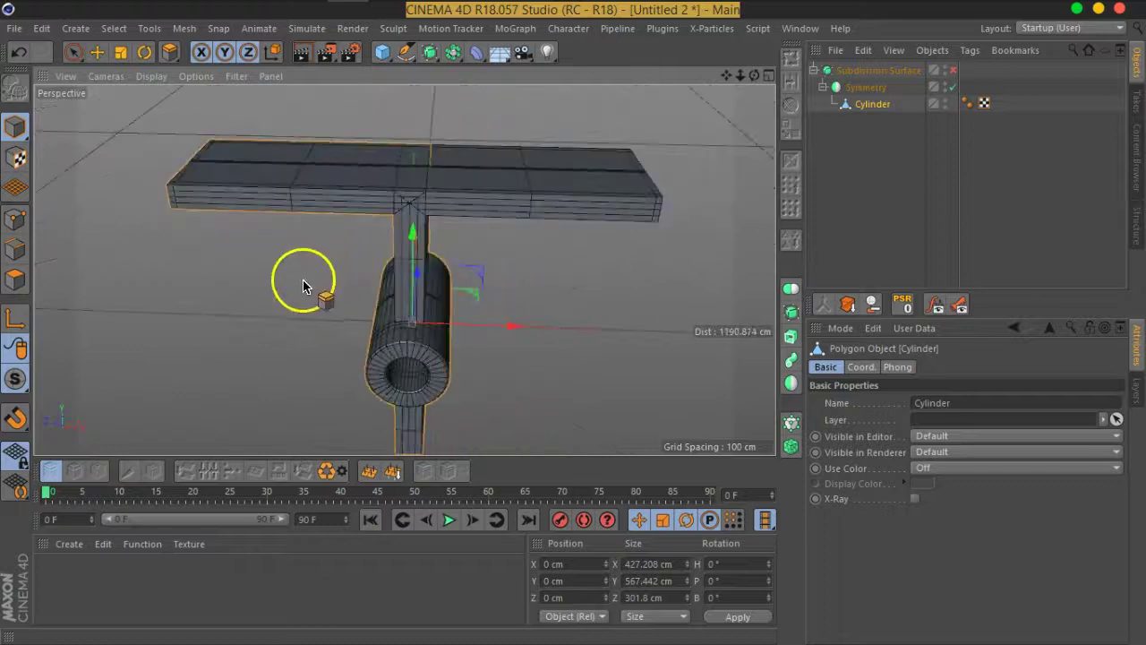
alt+drag(492, 236, 185, 115)
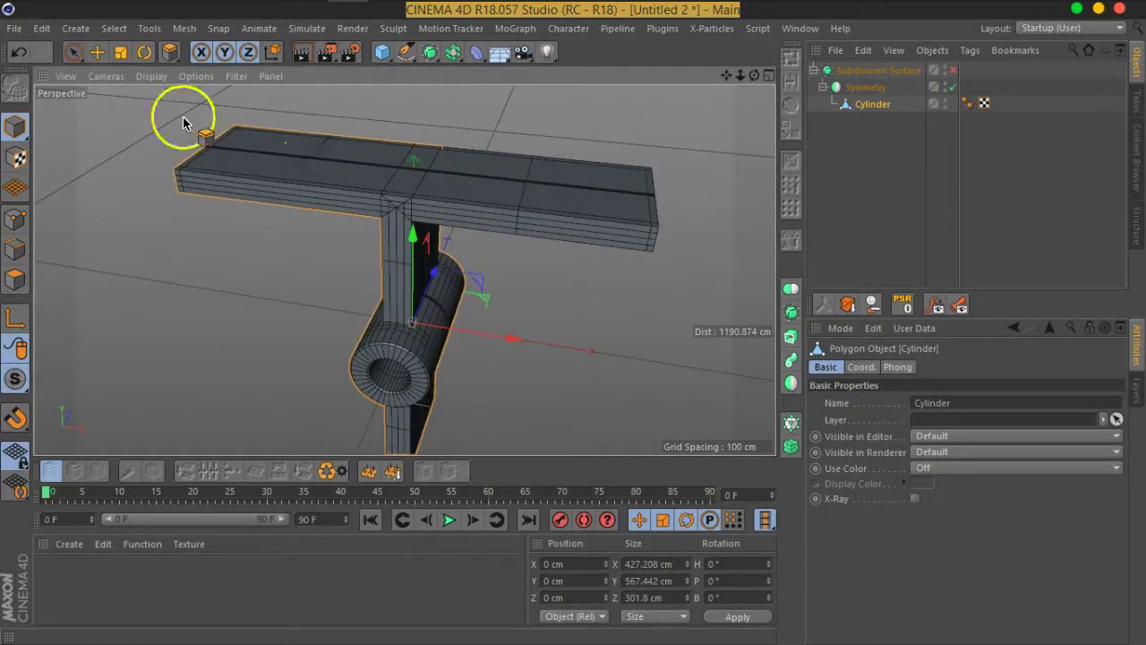
click(97, 51)
drag(489, 348, 723, 379)
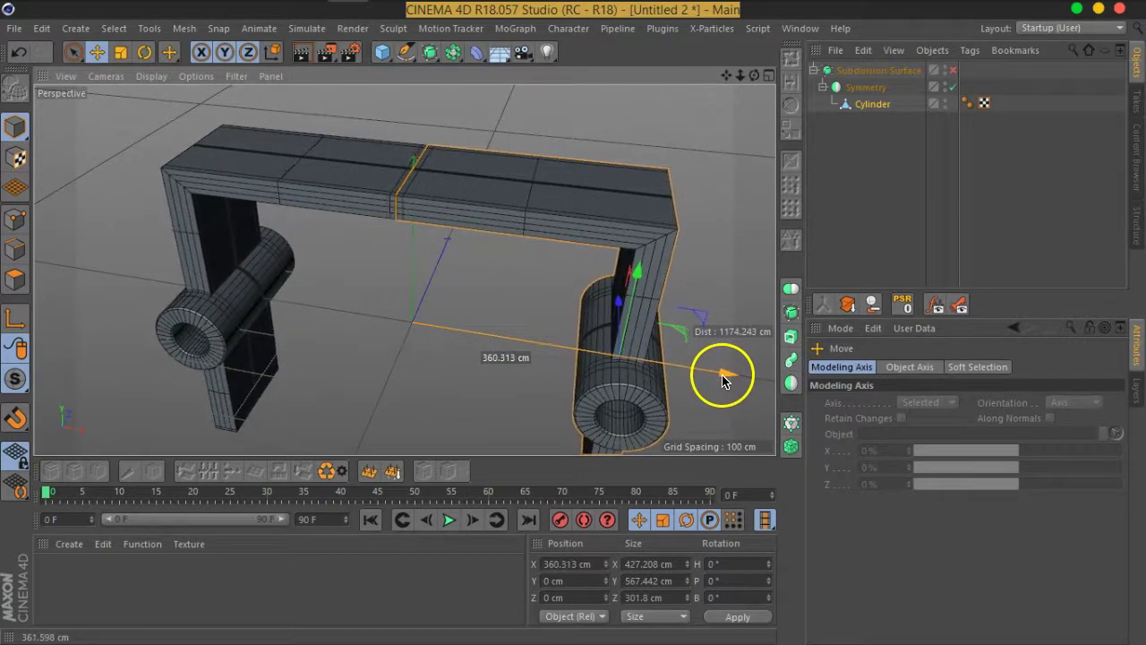
scroll(436, 191, up, 4)
scroll(384, 184, up, 4)
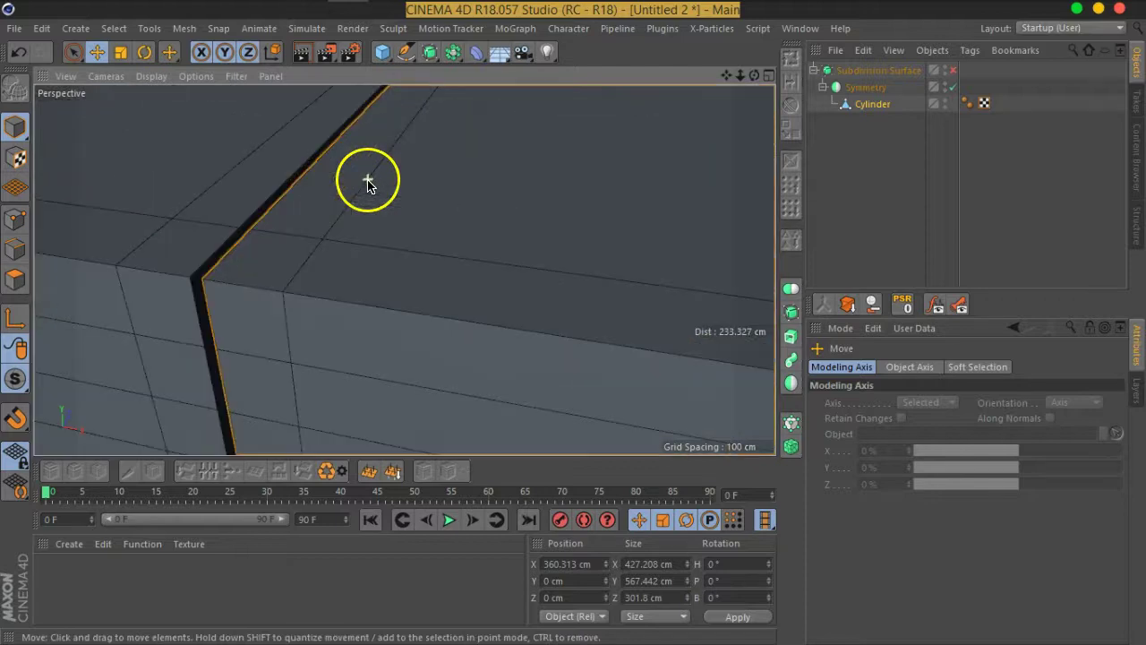
scroll(539, 300, down, 2)
scroll(538, 295, down, 3)
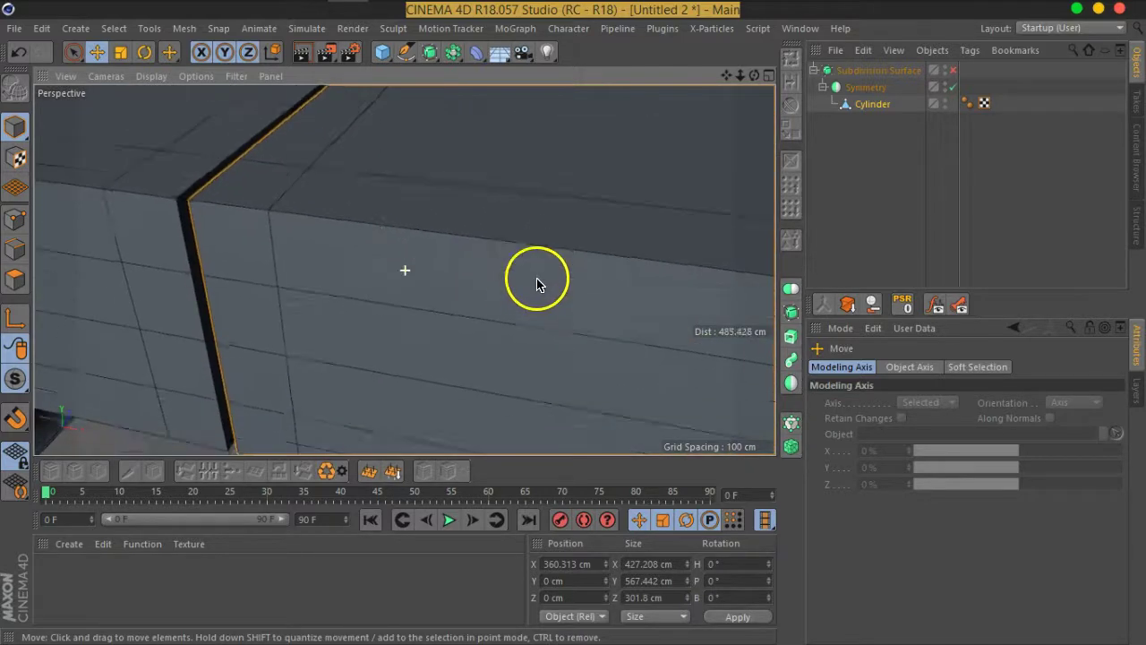
scroll(524, 285, down, 3)
scroll(510, 281, down, 3)
scroll(508, 280, down, 2)
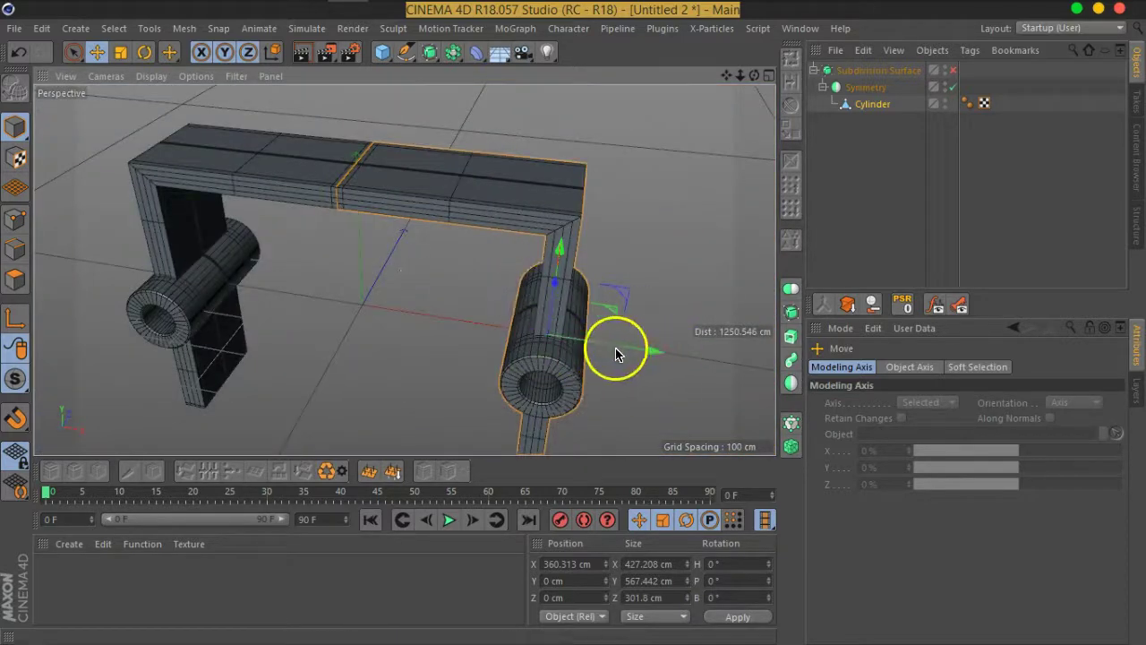
scroll(376, 210, up, 1)
scroll(381, 196, up, 3)
scroll(379, 191, up, 3)
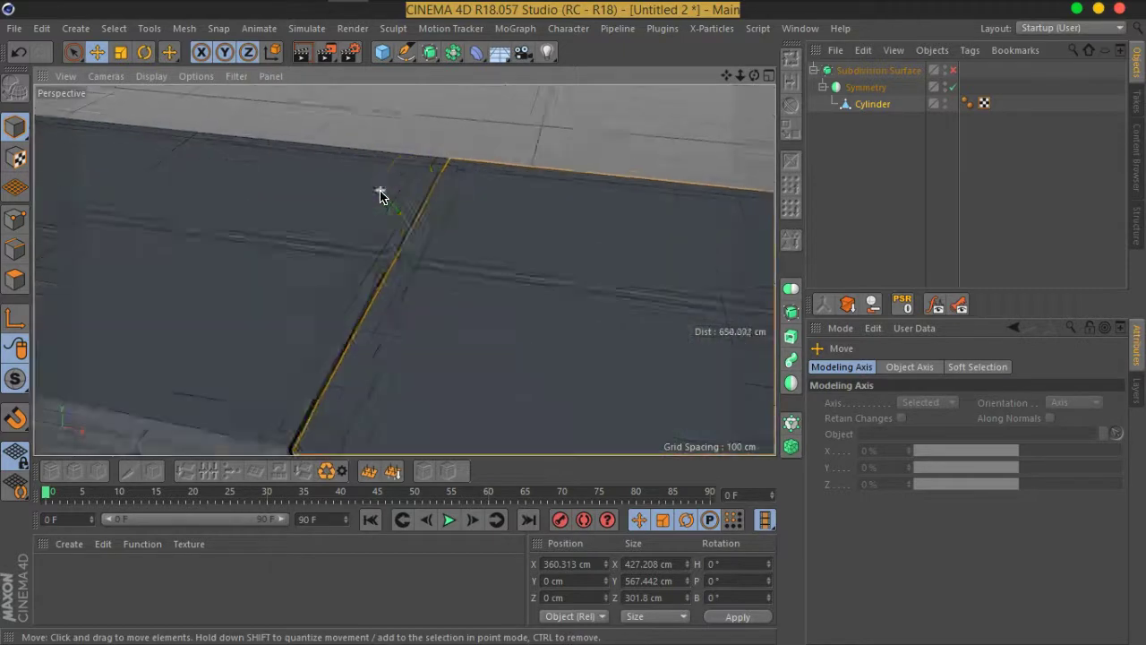
scroll(385, 224, up, 2)
scroll(412, 241, up, 1)
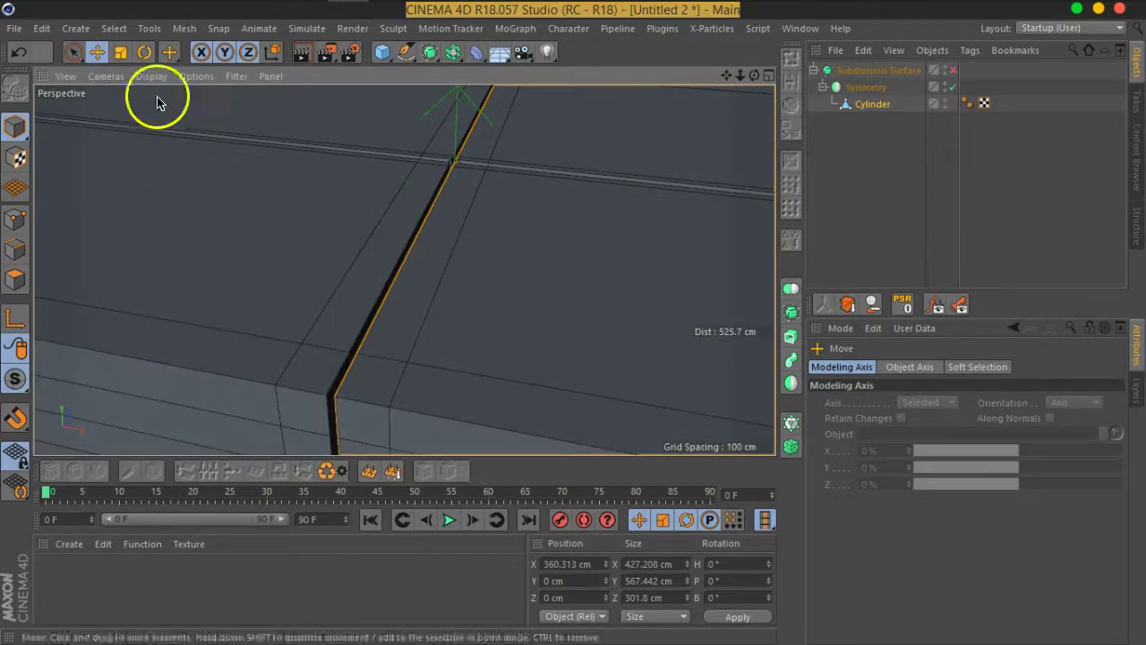
Step: Lock movement to X, nudge the half to about 359.6 cm to close the seam, then select Symmetry
click(225, 52)
click(248, 52)
mouse_move(508, 320)
alt+mouse_down()
mouse_move(506, 264)
mouse_move(553, 328)
alt+mouse_up()
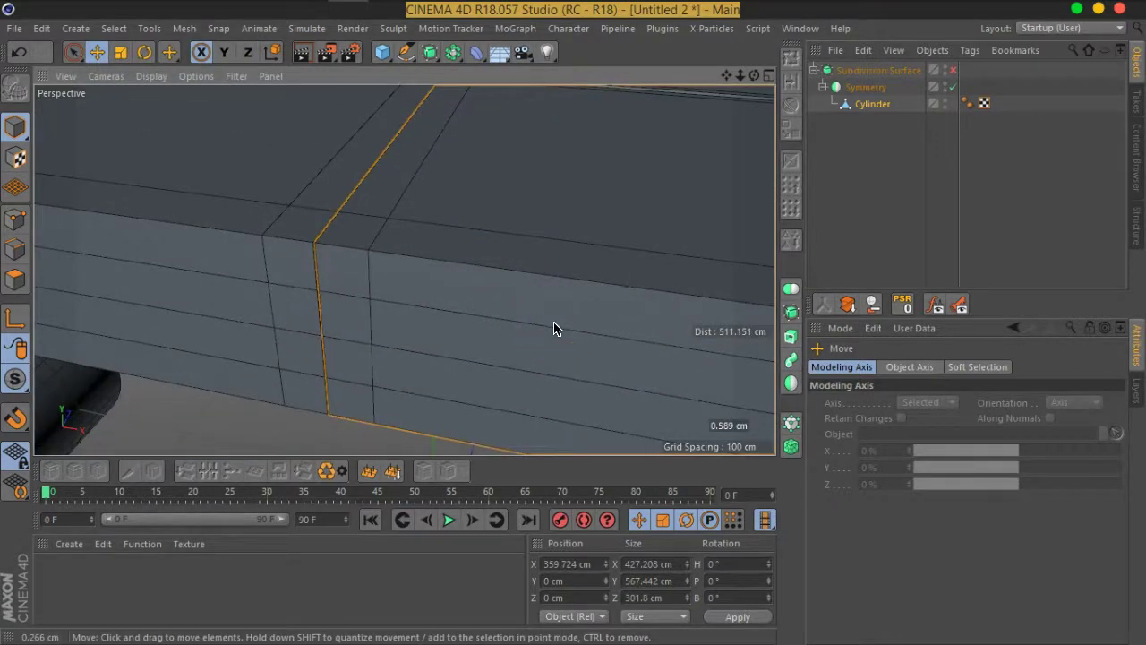
alt+right_drag(507, 325, 314, 253)
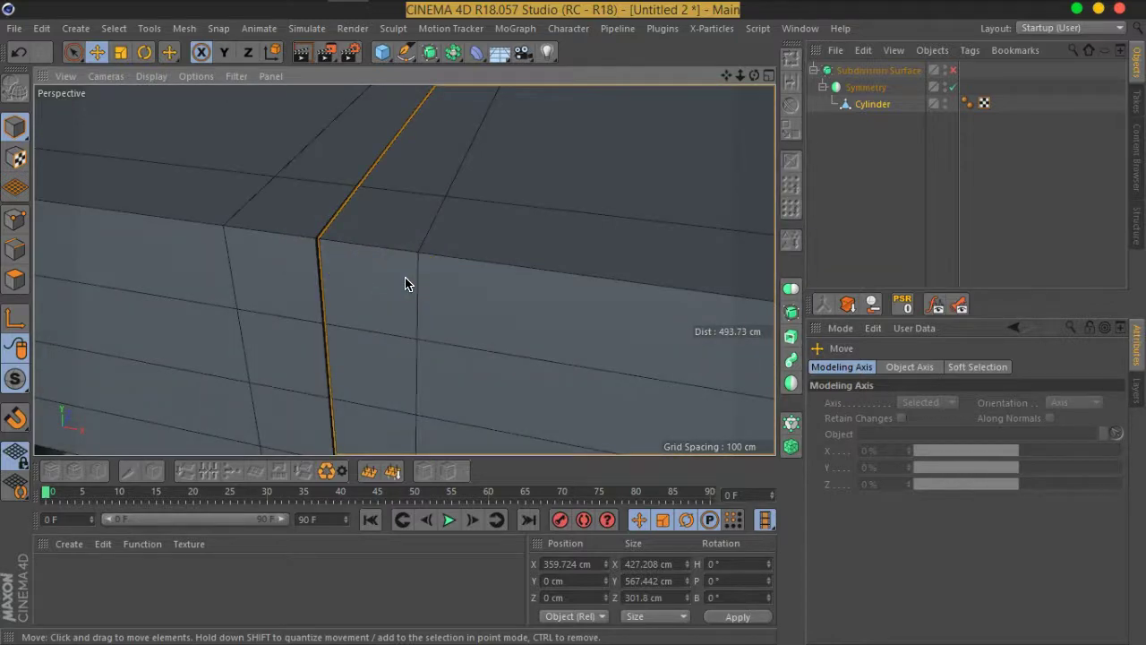
drag(403, 284, 404, 286)
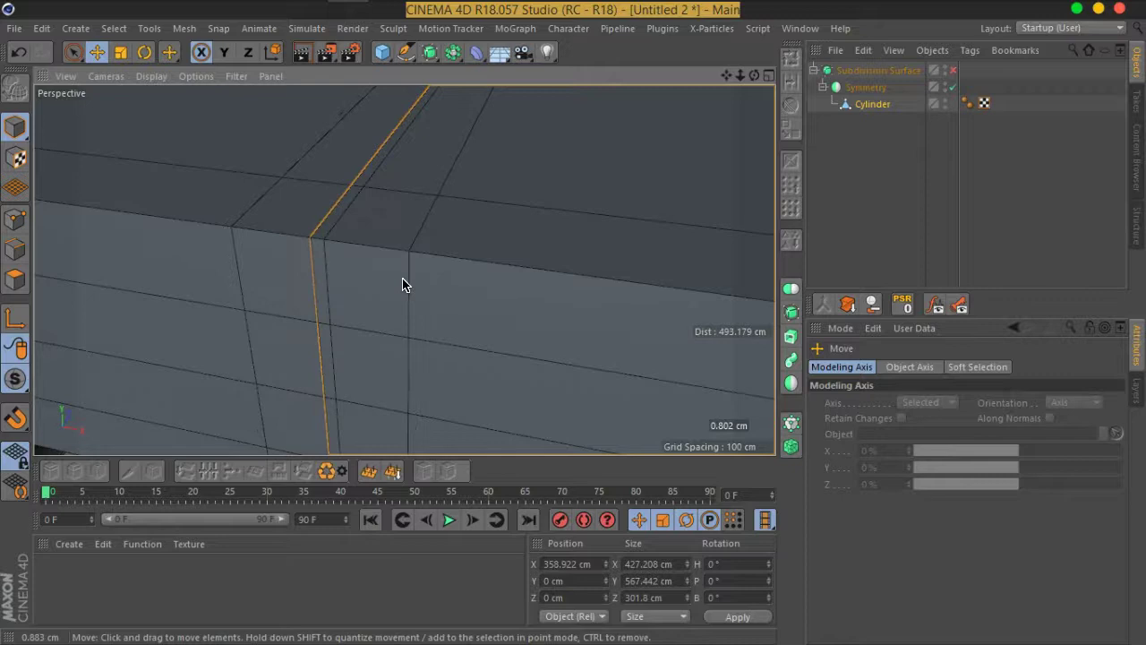
click(850, 174)
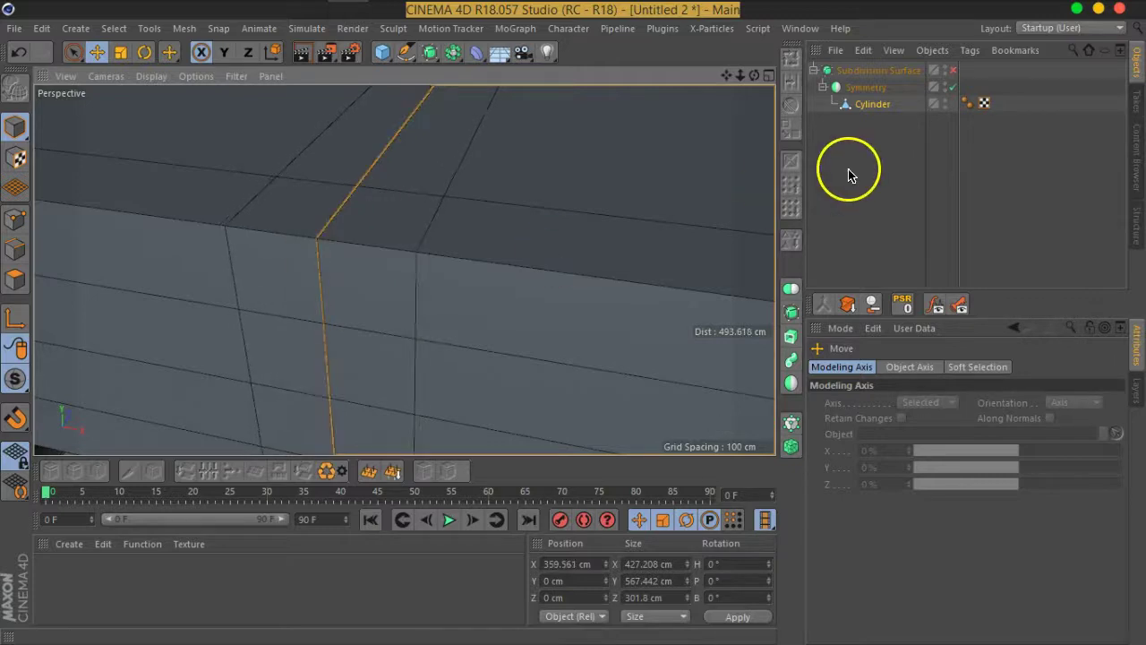
click(875, 155)
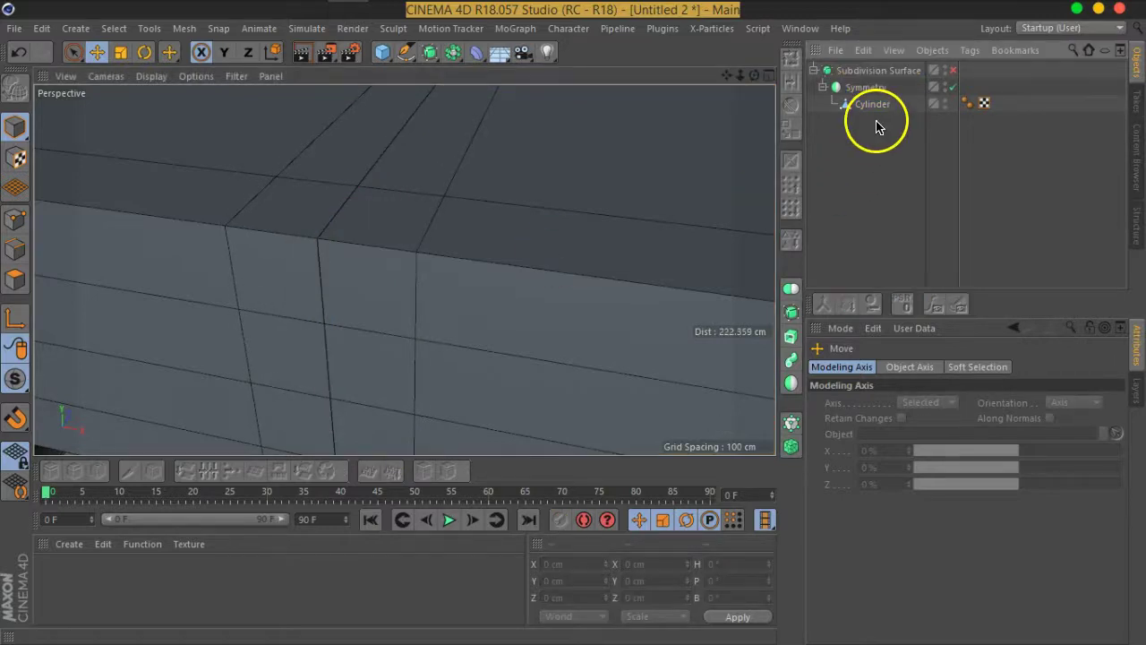
click(865, 92)
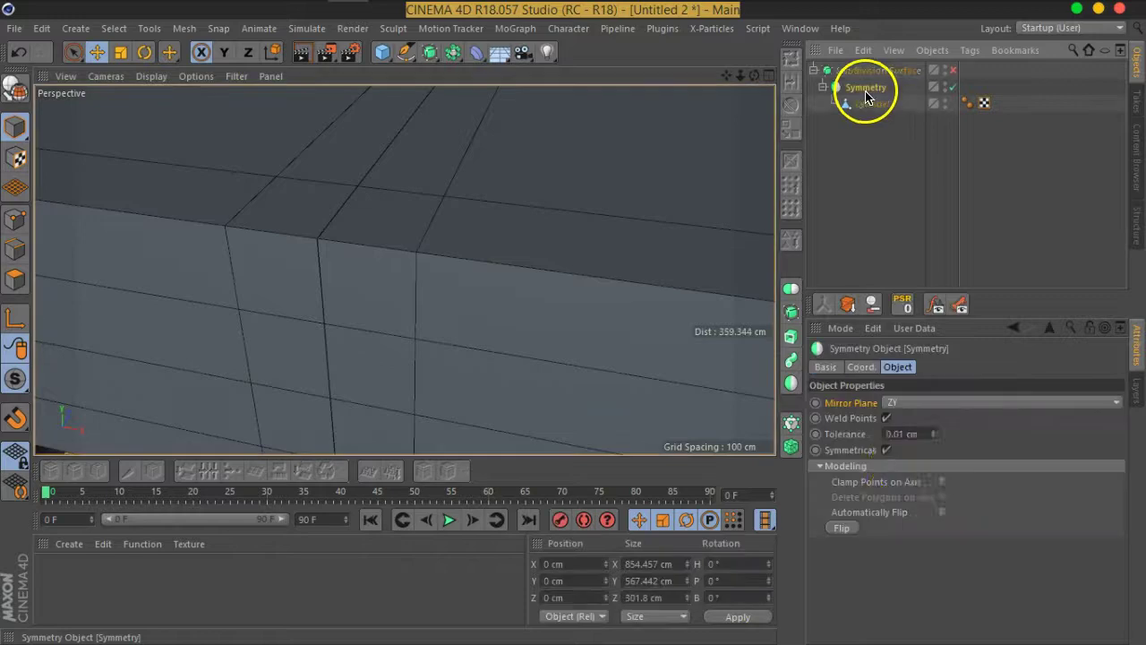
Step: Edit the Symmetry Tolerance and turn Subdivision Surface on to inspect the beam's centre seam
click(925, 434)
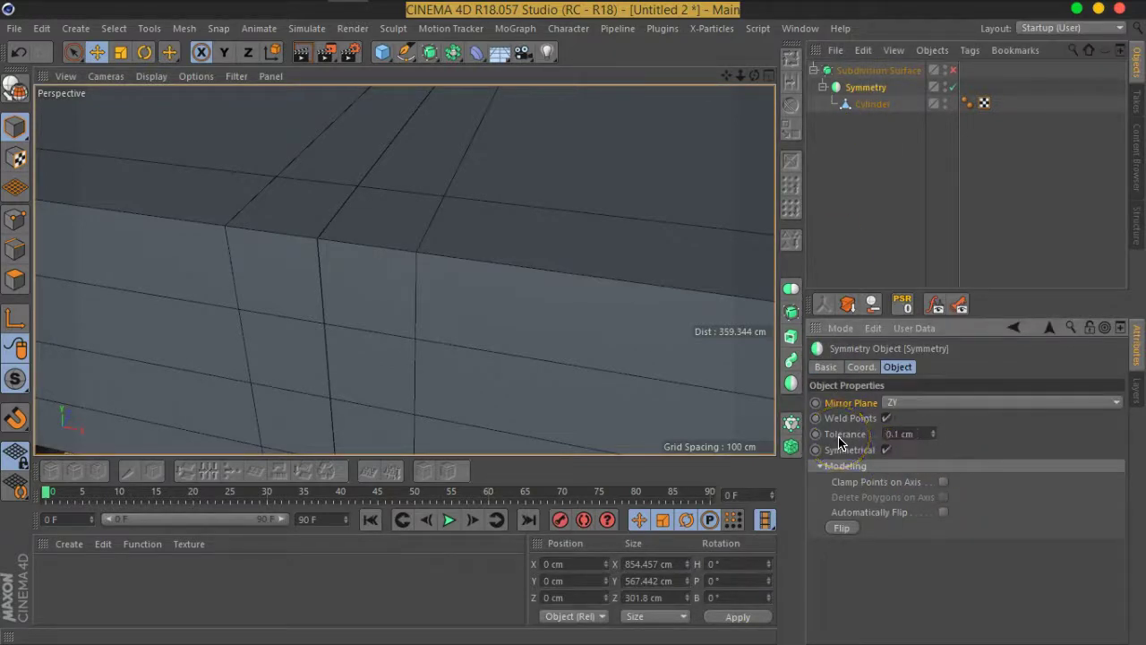
scroll(310, 245, down, 5)
mouse_move(310, 245)
alt+mouse_down()
mouse_move(450, 312)
mouse_move(425, 273)
mouse_move(585, 263)
mouse_move(389, 263)
mouse_move(343, 228)
alt+mouse_up()
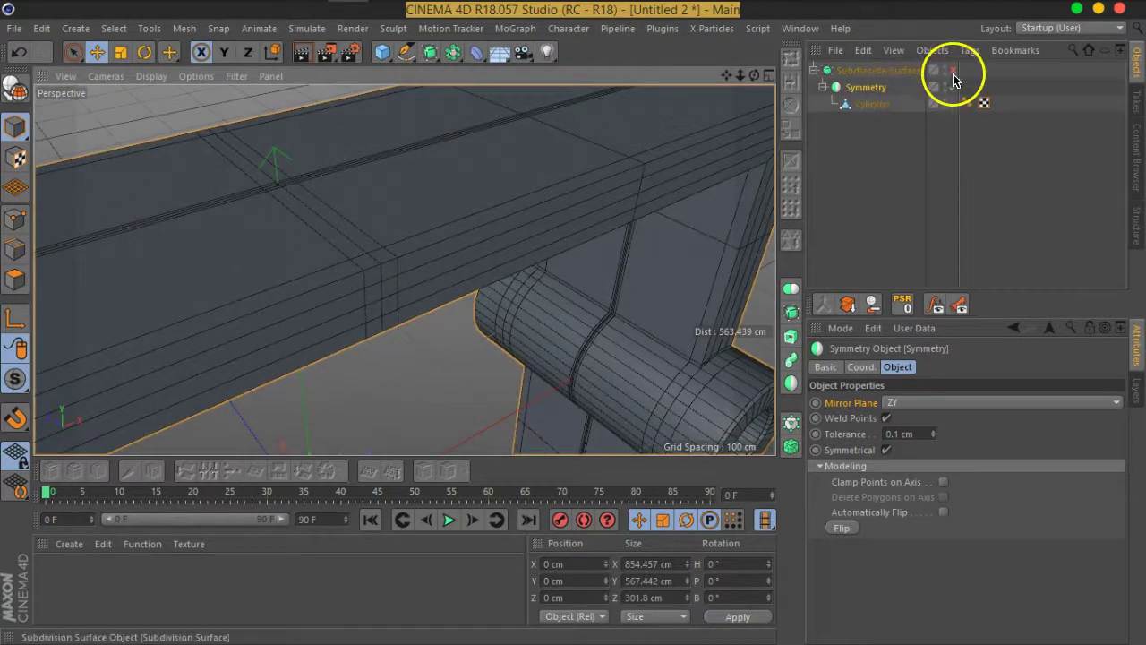
click(952, 72)
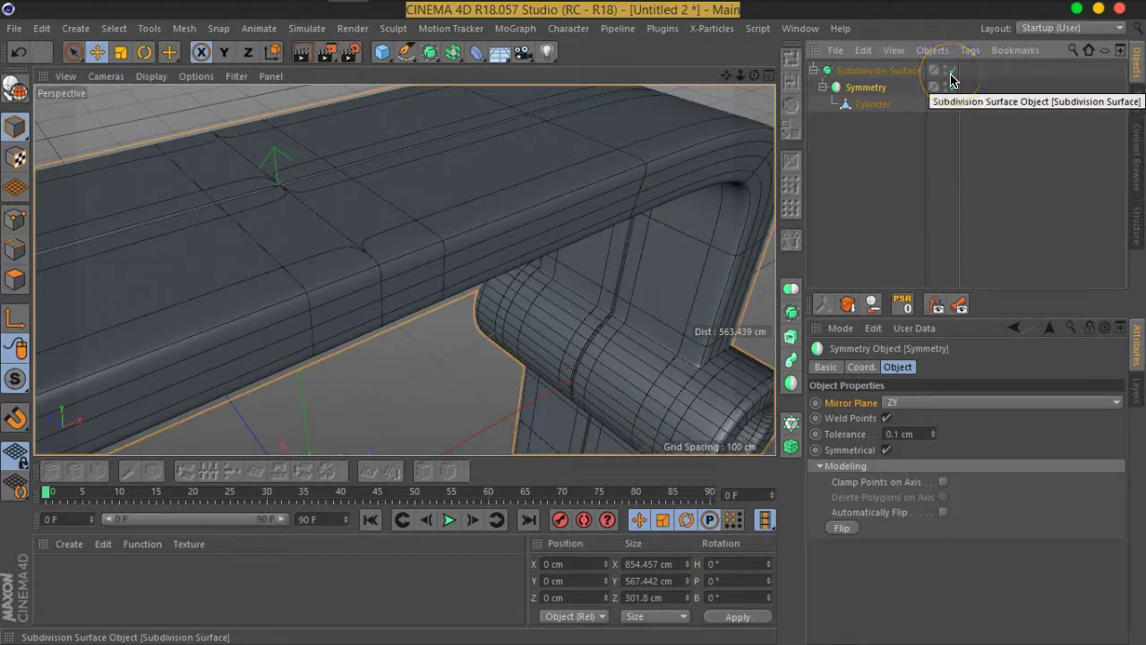
mouse_move(635, 84)
alt+mouse_down()
mouse_move(378, 223)
mouse_move(364, 256)
mouse_move(325, 286)
mouse_move(290, 299)
mouse_move(251, 284)
mouse_move(452, 291)
mouse_move(456, 314)
alt+mouse_up()
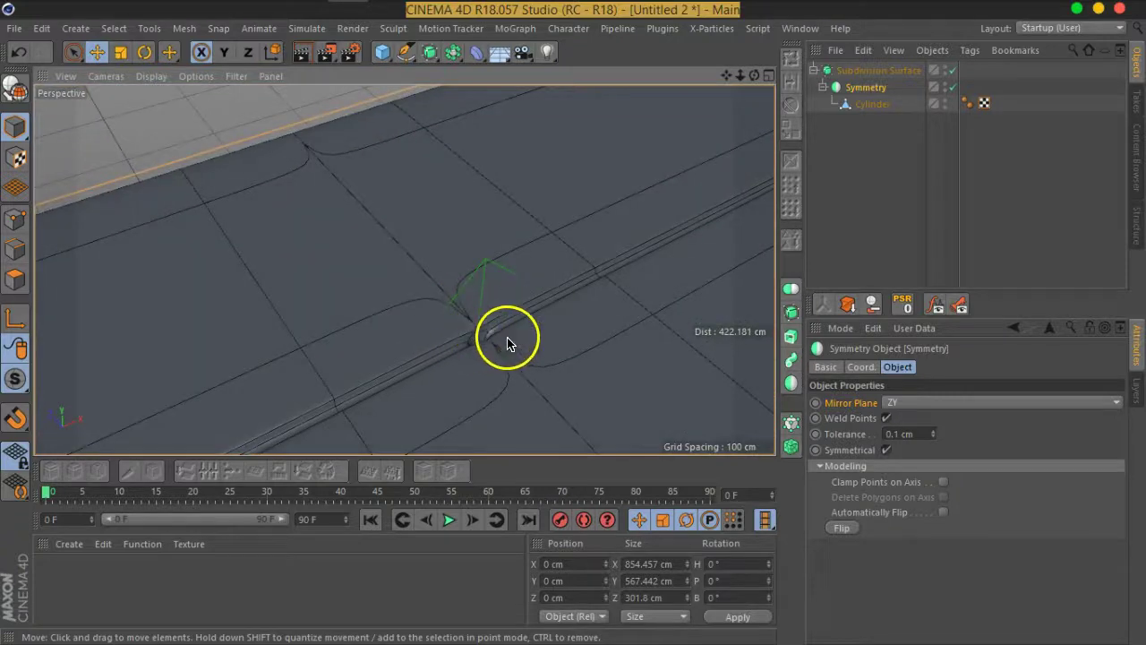
alt+drag(502, 362, 461, 289)
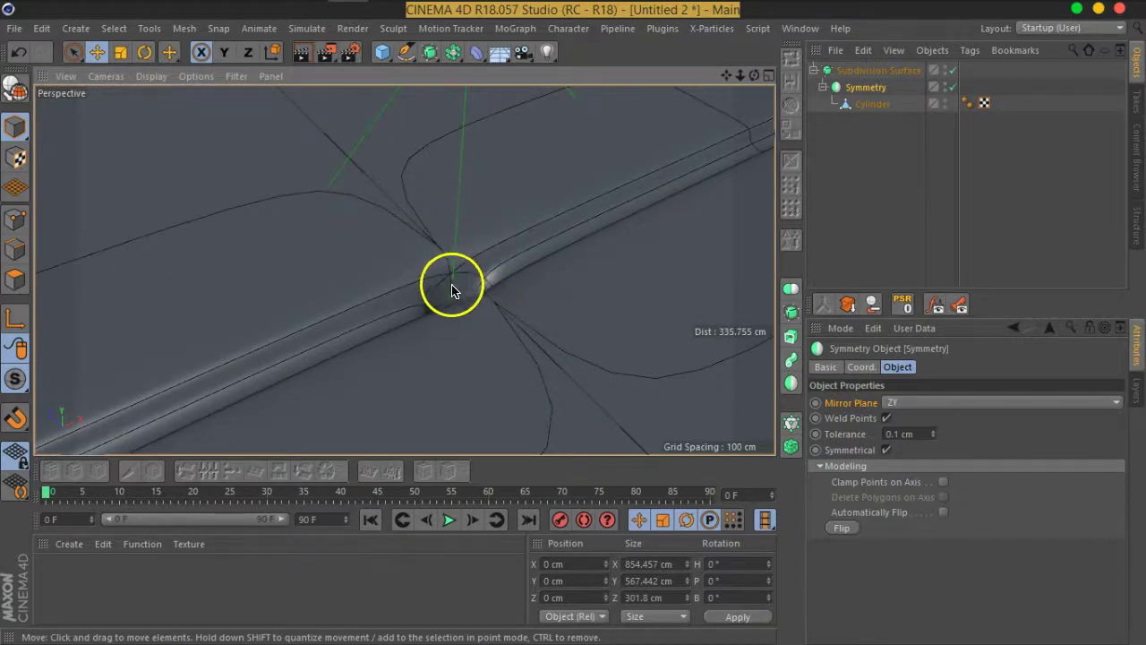
Step: Disable Symmetry and Subdivision Surface, and switch to Polygons mode
click(940, 105)
click(953, 87)
click(952, 71)
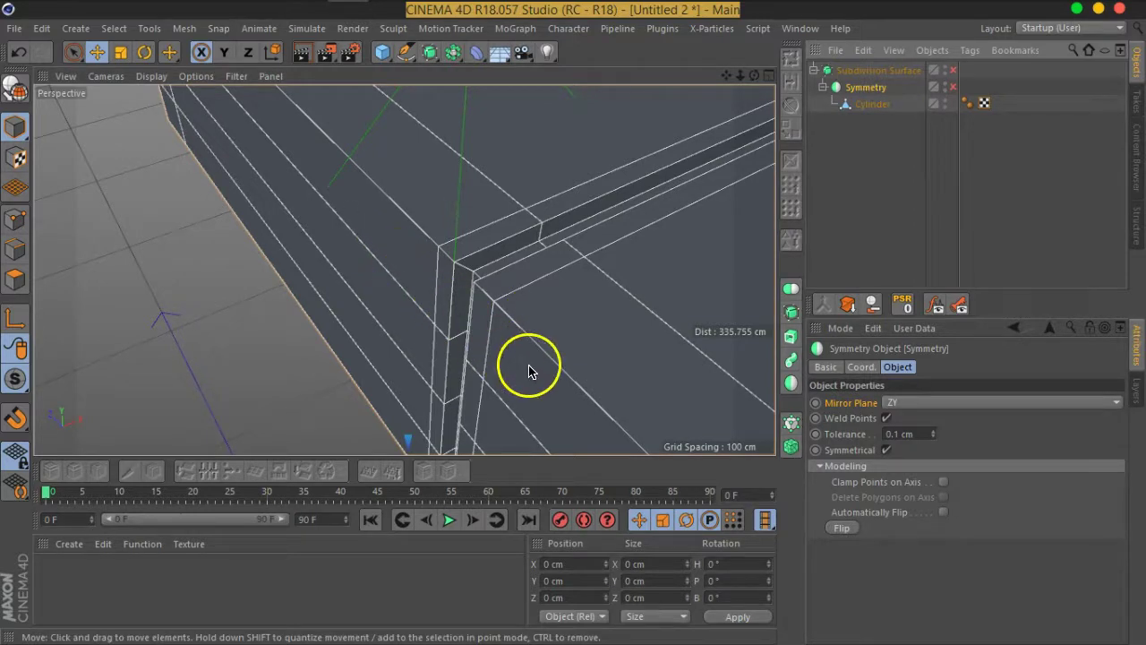
click(20, 285)
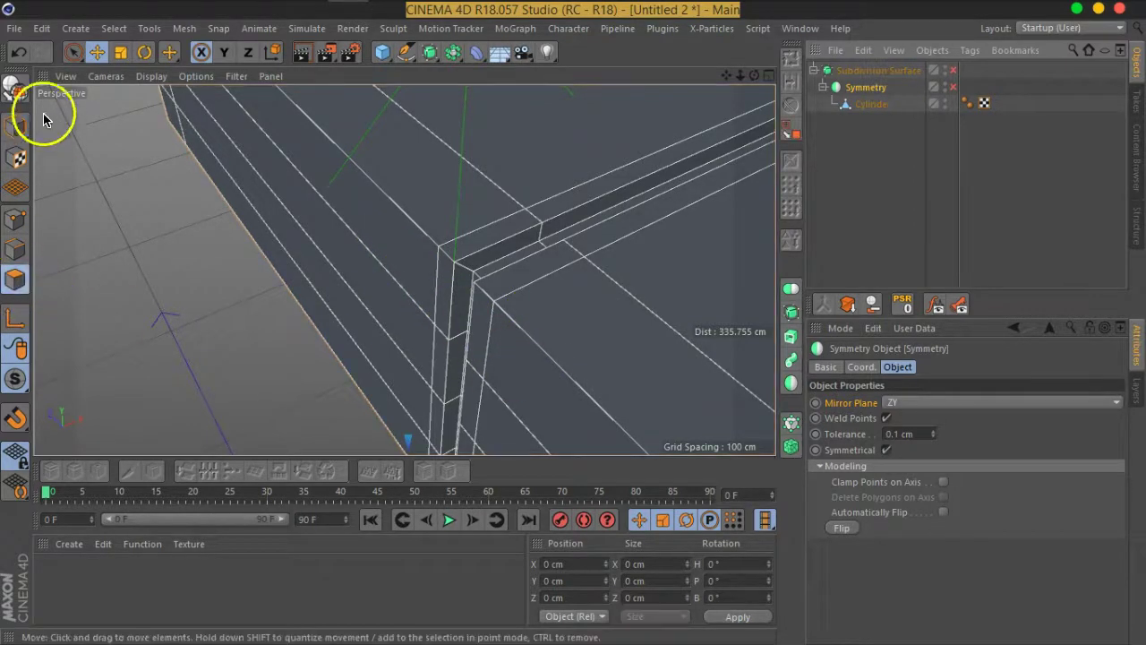
click(73, 52)
click(875, 121)
mouse_move(511, 269)
alt+mouse_down()
mouse_move(588, 334)
mouse_move(519, 259)
mouse_move(436, 212)
mouse_move(530, 224)
alt+mouse_up()
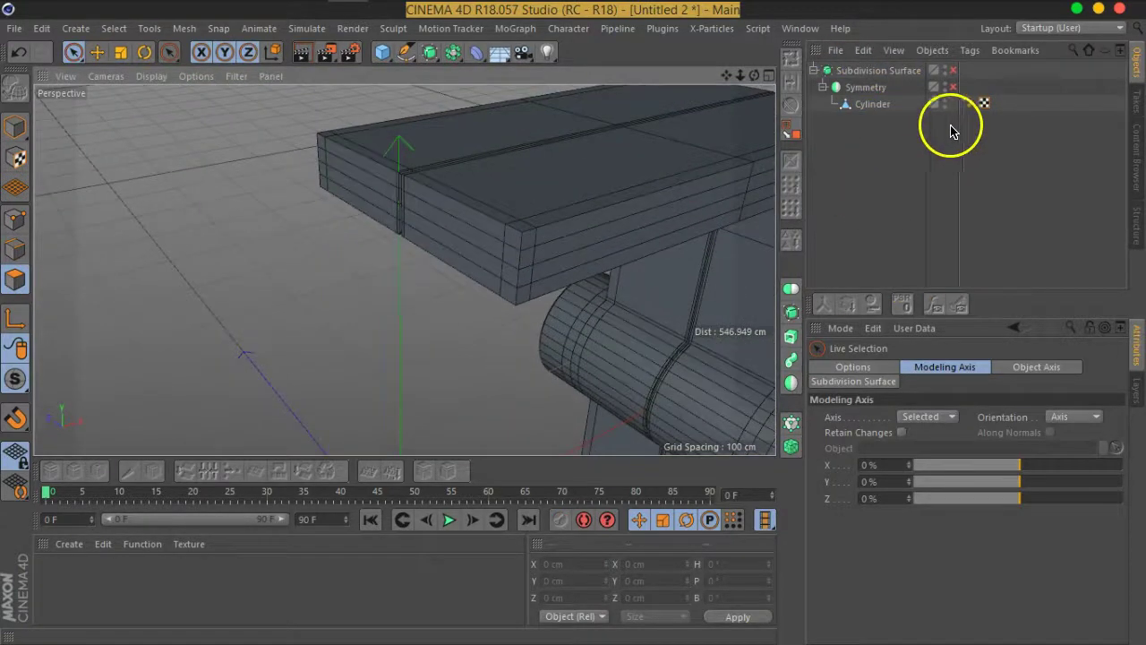
click(875, 105)
scroll(434, 276, up, 5)
mouse_move(448, 263)
mouse_down()
mouse_move(519, 205)
mouse_move(563, 263)
mouse_move(526, 283)
mouse_move(362, 148)
mouse_up()
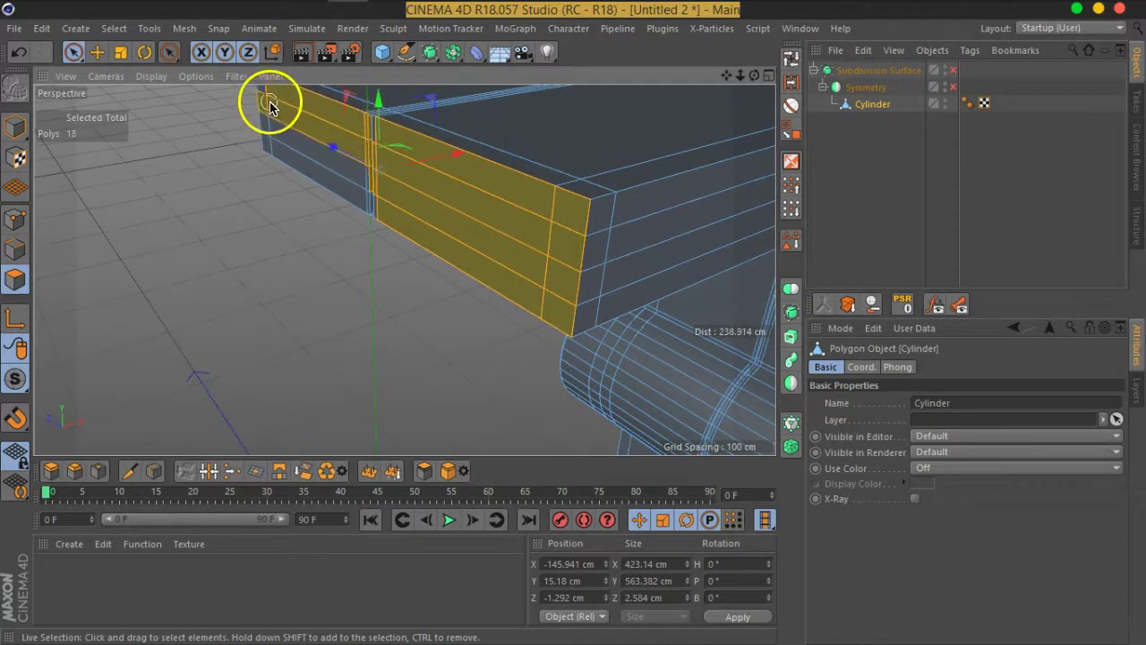
drag(270, 104, 278, 150)
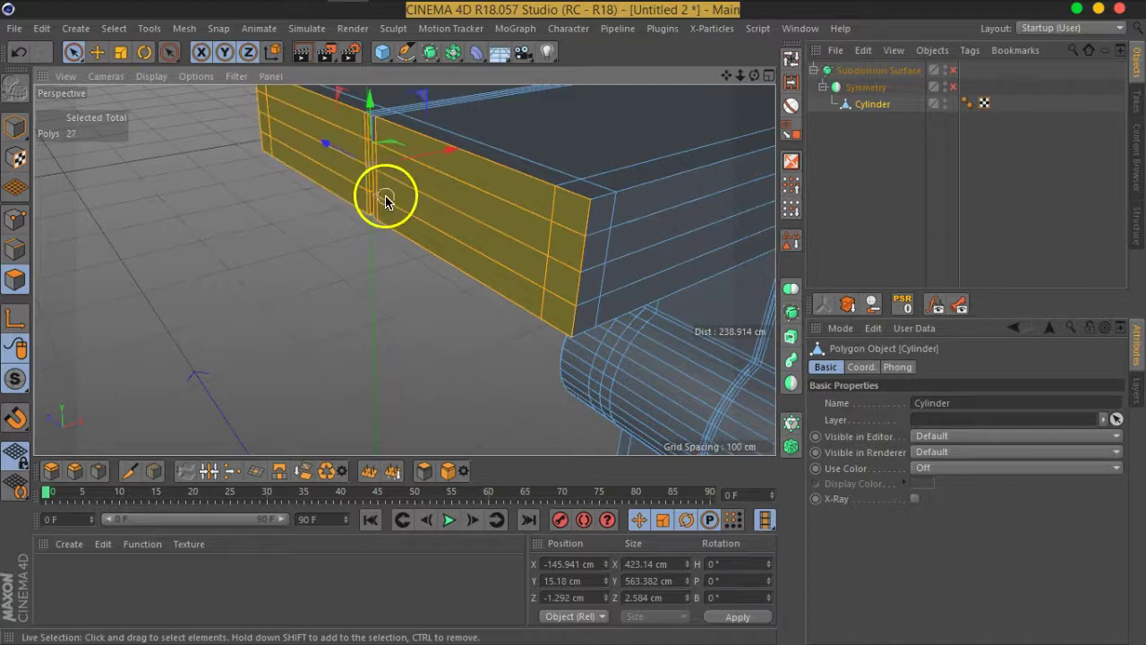
mouse_move(389, 224)
alt+mouse_down()
mouse_move(435, 230)
mouse_move(429, 185)
mouse_move(481, 291)
mouse_move(442, 286)
mouse_move(445, 256)
mouse_move(505, 206)
mouse_move(417, 191)
mouse_move(424, 348)
mouse_move(502, 294)
mouse_move(522, 194)
mouse_move(525, 266)
mouse_move(504, 267)
mouse_move(530, 230)
mouse_move(456, 185)
mouse_move(356, 238)
mouse_move(528, 399)
mouse_move(565, 398)
mouse_move(514, 164)
mouse_move(402, 171)
mouse_move(324, 225)
mouse_move(509, 248)
mouse_move(288, 381)
alt+mouse_up()
click(564, 398)
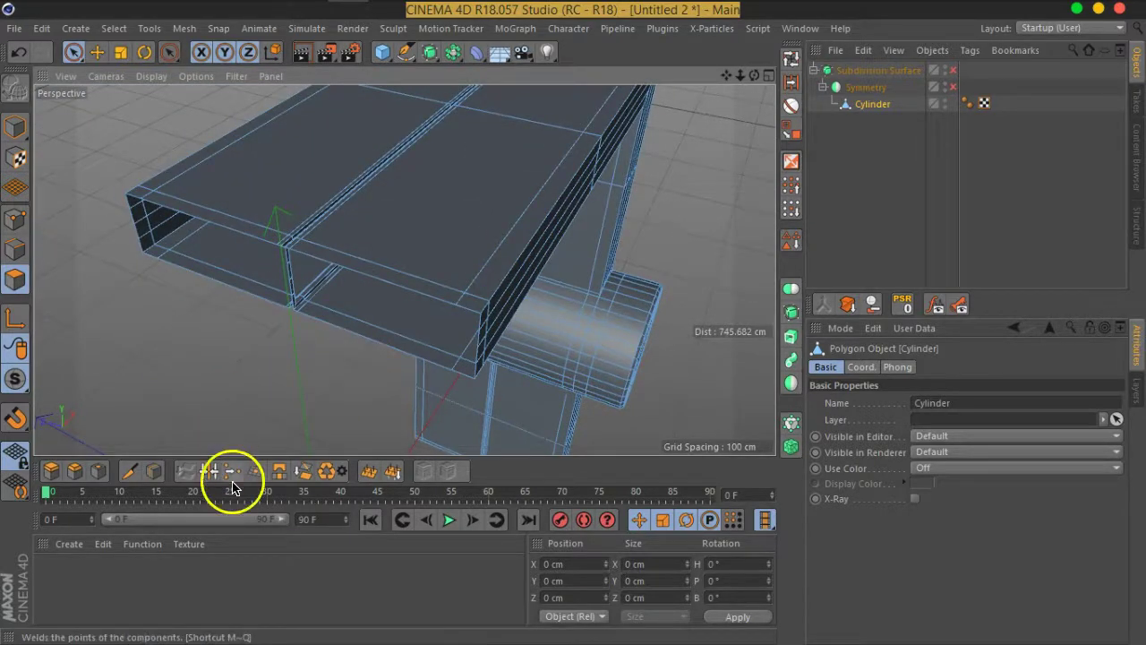
click(331, 477)
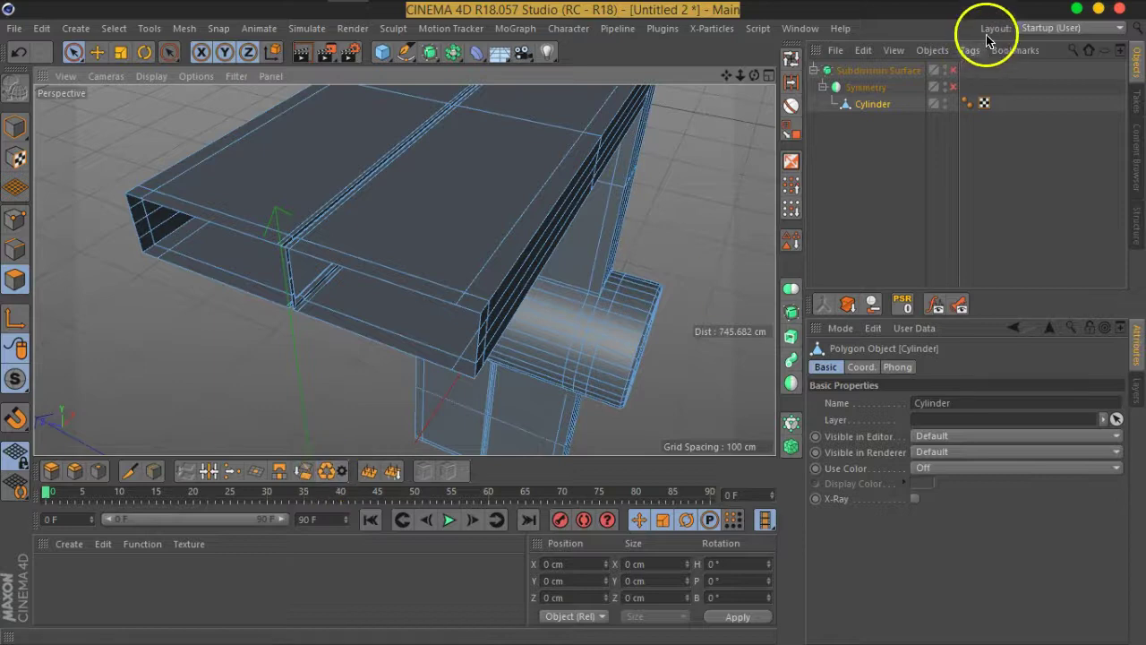
click(954, 87)
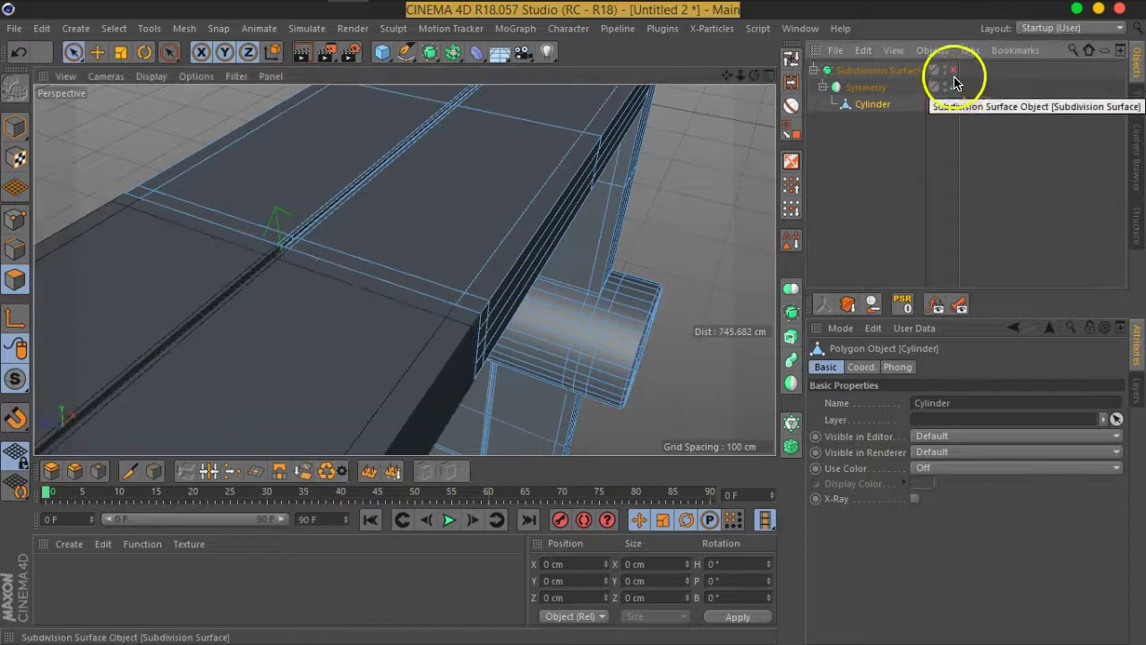
mouse_move(350, 215)
alt+mouse_down()
mouse_move(314, 238)
mouse_move(376, 307)
mouse_move(391, 224)
mouse_move(506, 259)
alt+mouse_up()
click(882, 185)
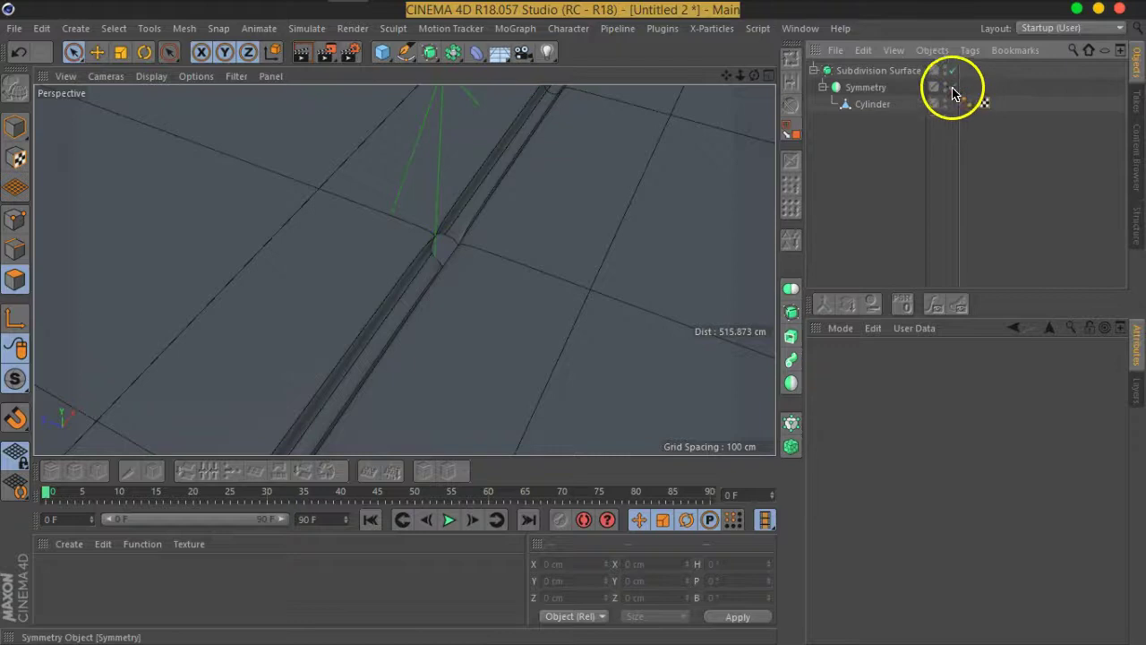
click(952, 69)
click(951, 87)
mouse_move(501, 295)
alt+mouse_down()
mouse_move(456, 258)
mouse_move(402, 243)
mouse_move(420, 170)
mouse_move(448, 206)
mouse_move(448, 281)
mouse_move(437, 230)
alt+mouse_up()
Step: Select the four Cylinder polygons on the vertical post at the mirror plane and delete them
click(878, 105)
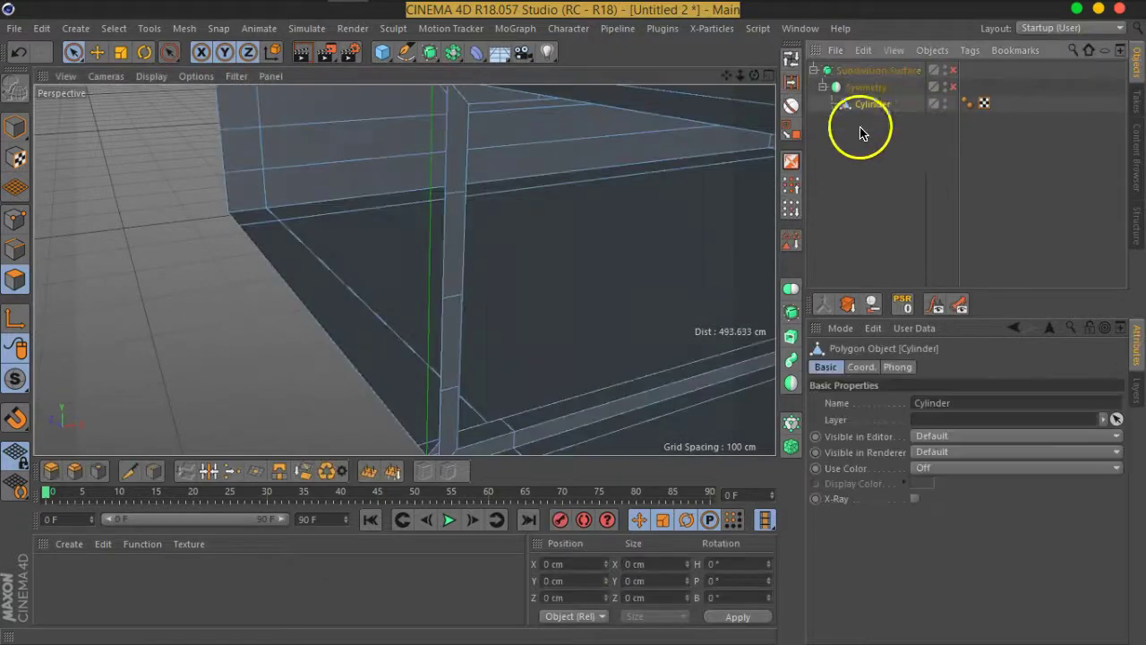
click(455, 158)
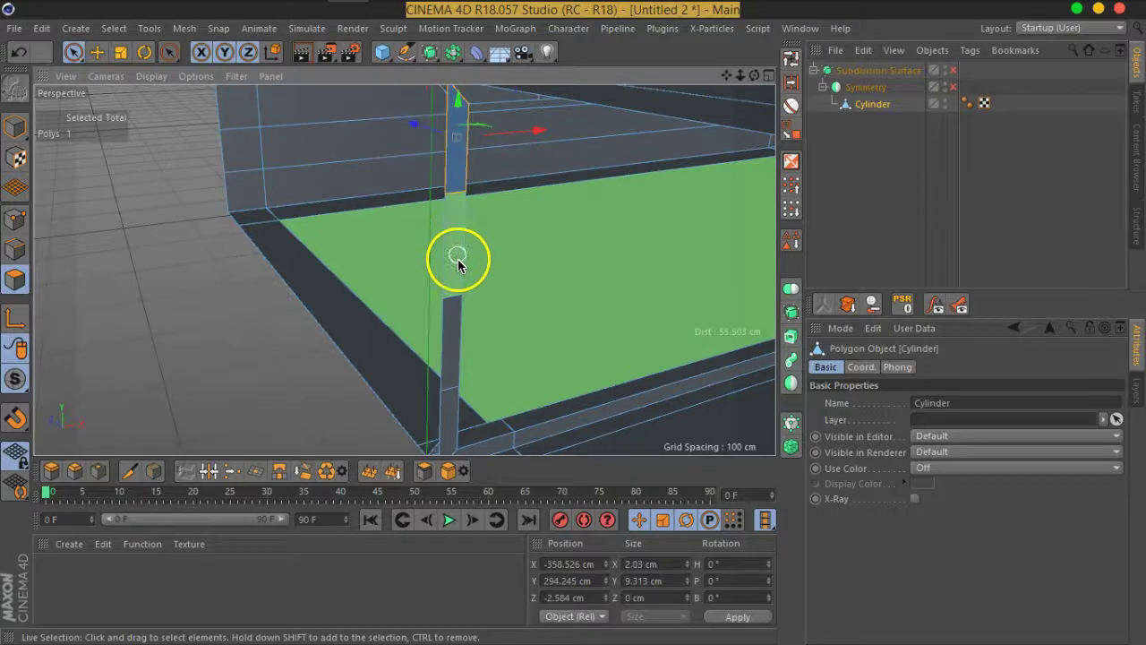
scroll(458, 262, up, 5)
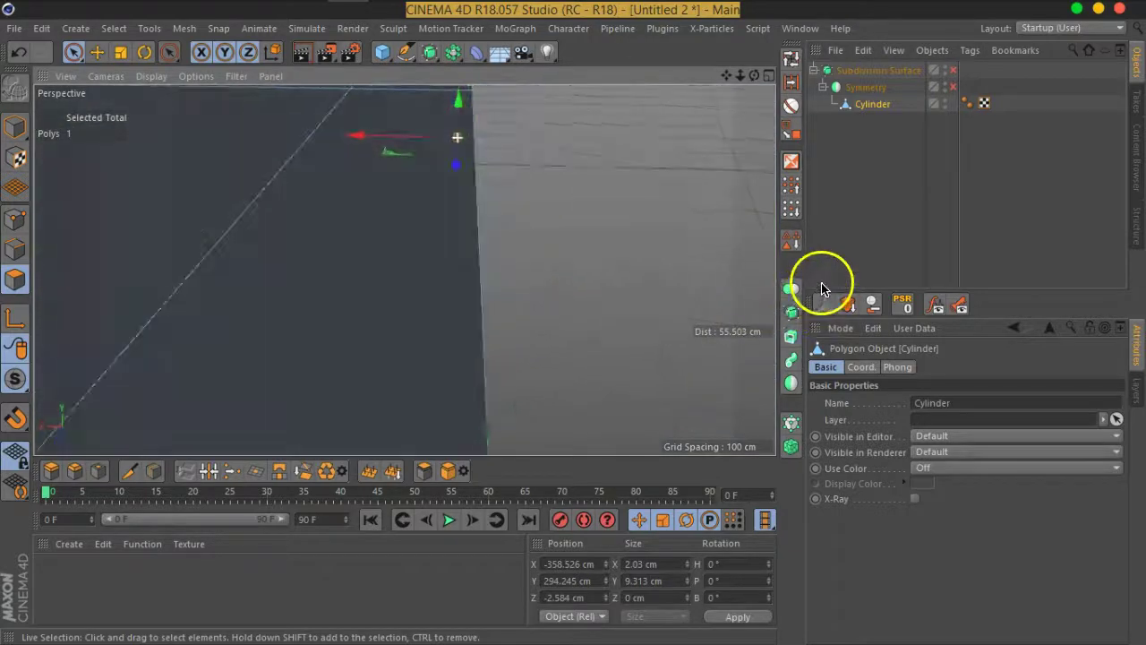
key(ctrl+shift+z)
scroll(442, 250, up, 3)
shift+click(458, 252)
mouse_move(456, 243)
alt+mouse_down()
mouse_move(511, 314)
mouse_move(546, 249)
mouse_move(502, 305)
mouse_move(462, 299)
alt+mouse_up()
shift+click(462, 299)
mouse_move(555, 327)
alt+mouse_down()
mouse_move(596, 197)
mouse_move(536, 359)
mouse_move(545, 321)
mouse_move(435, 313)
mouse_move(514, 184)
mouse_move(460, 289)
mouse_move(468, 325)
alt+mouse_up()
shift+click(451, 310)
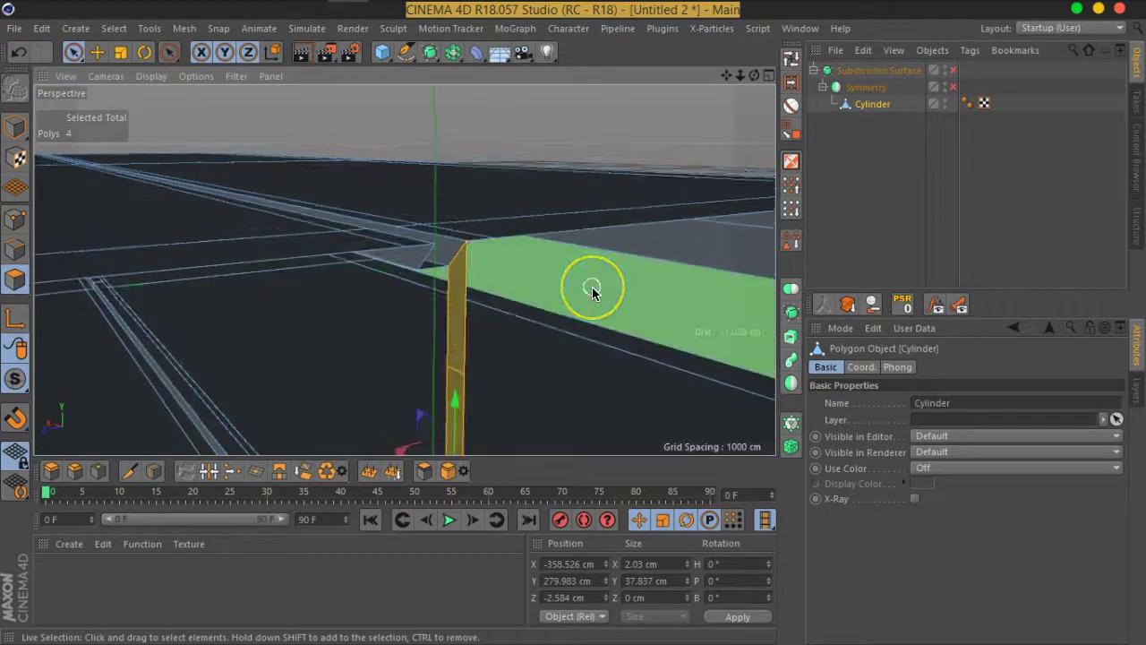
key(Delete)
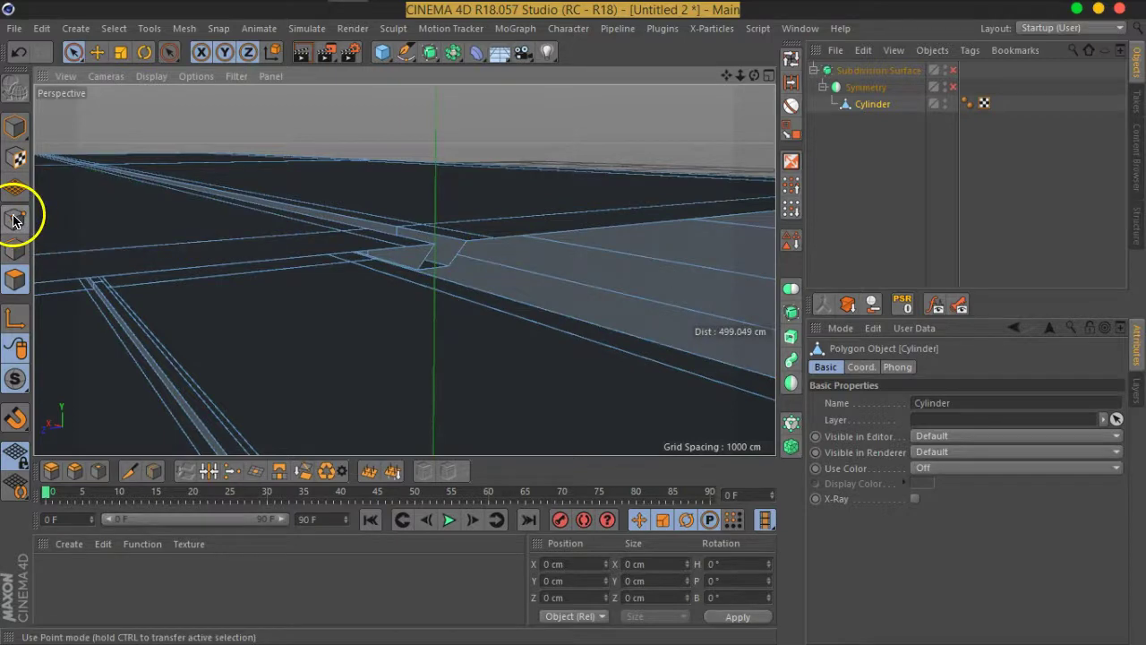
Step: In Points mode, deselect all, Optimize the mesh to 1100 points, and re-enable Symmetry and Subdivision Surface
click(15, 220)
click(264, 111)
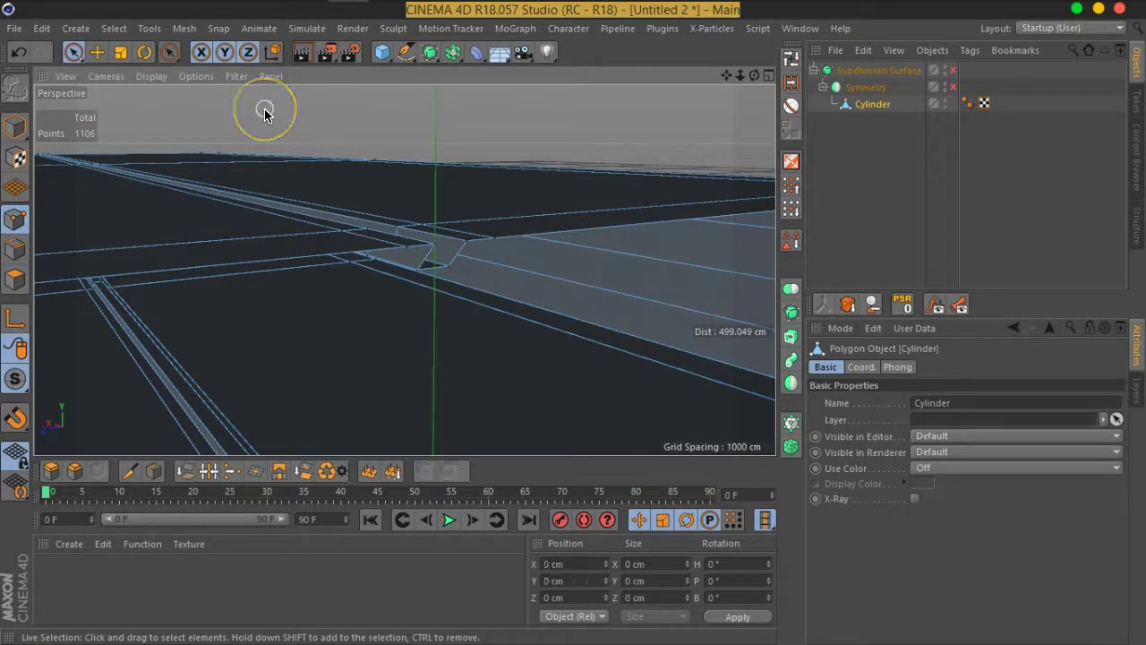
click(324, 478)
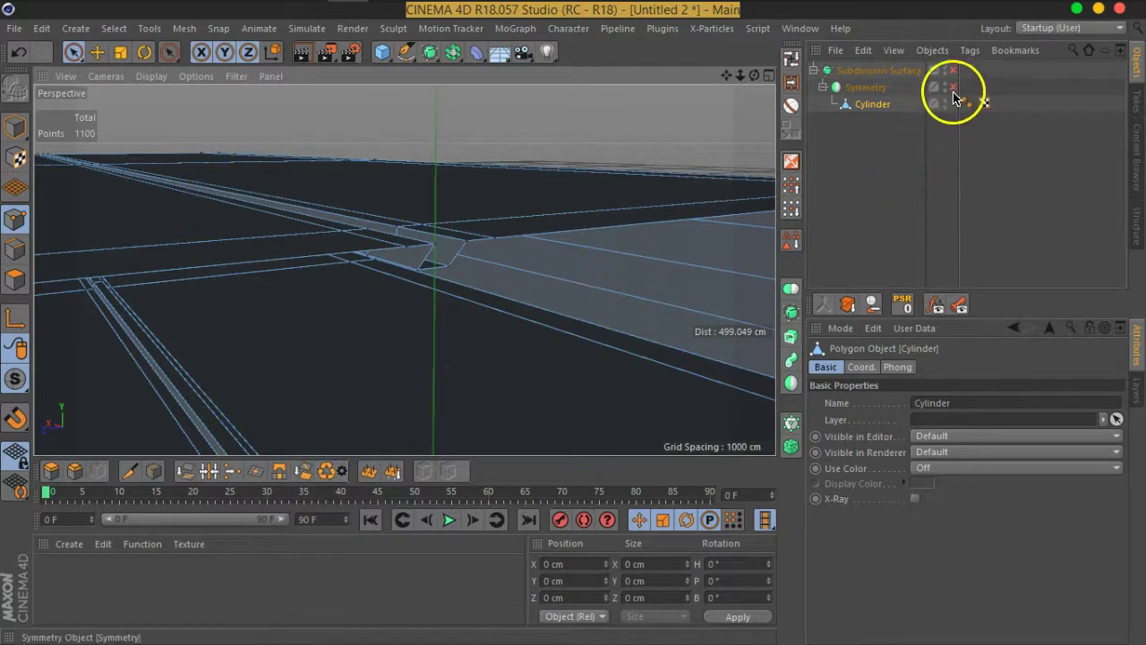
click(953, 87)
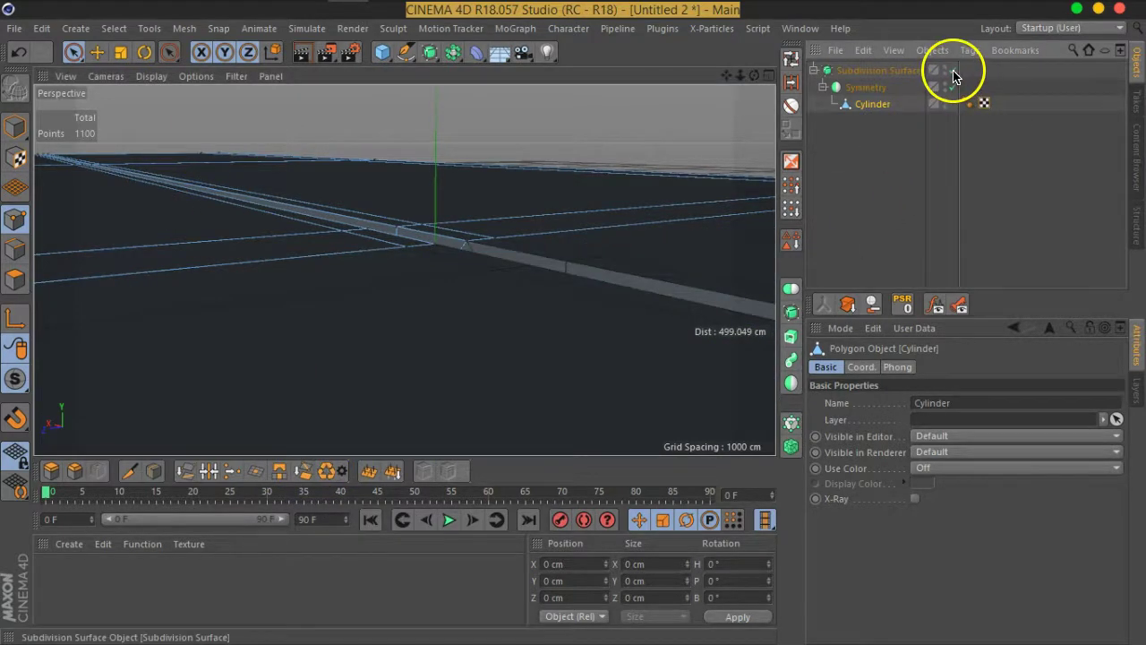
click(953, 70)
Step: Orbit around the smoothed frame to check the seam, then disable Symmetry and Subdivision Surface
mouse_move(498, 235)
alt+mouse_down()
mouse_move(421, 274)
mouse_move(153, 338)
mouse_move(380, 313)
mouse_move(524, 379)
mouse_move(608, 389)
mouse_move(604, 367)
alt+mouse_up()
scroll(381, 312, up, 5)
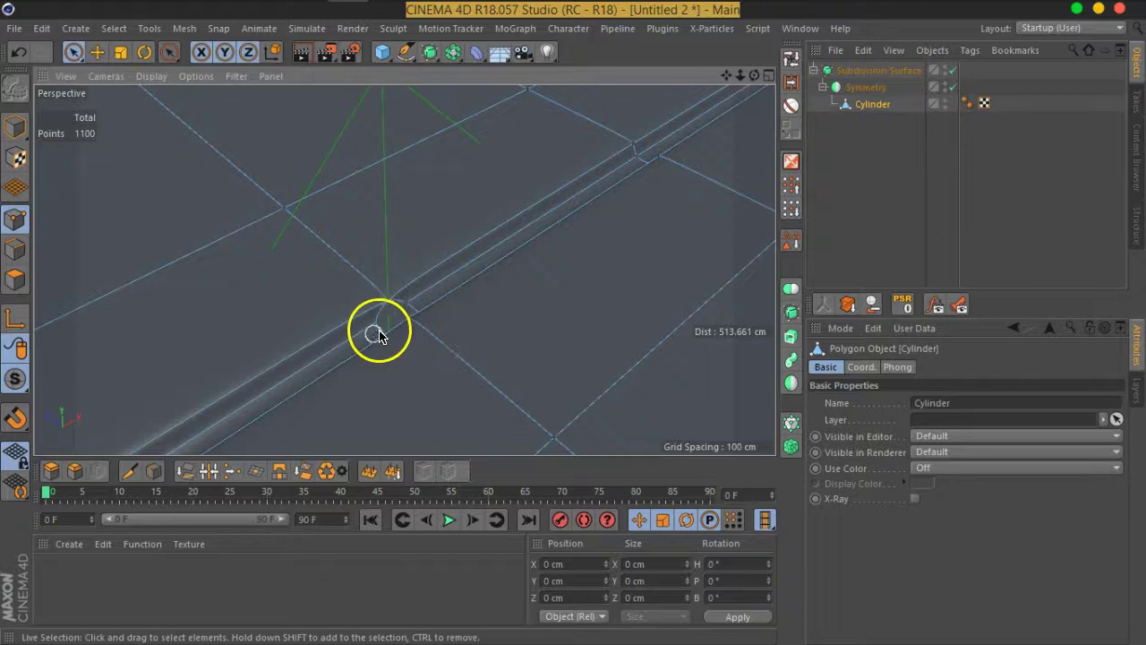
mouse_move(407, 319)
alt+mouse_down()
mouse_move(409, 367)
mouse_move(627, 297)
alt+mouse_up()
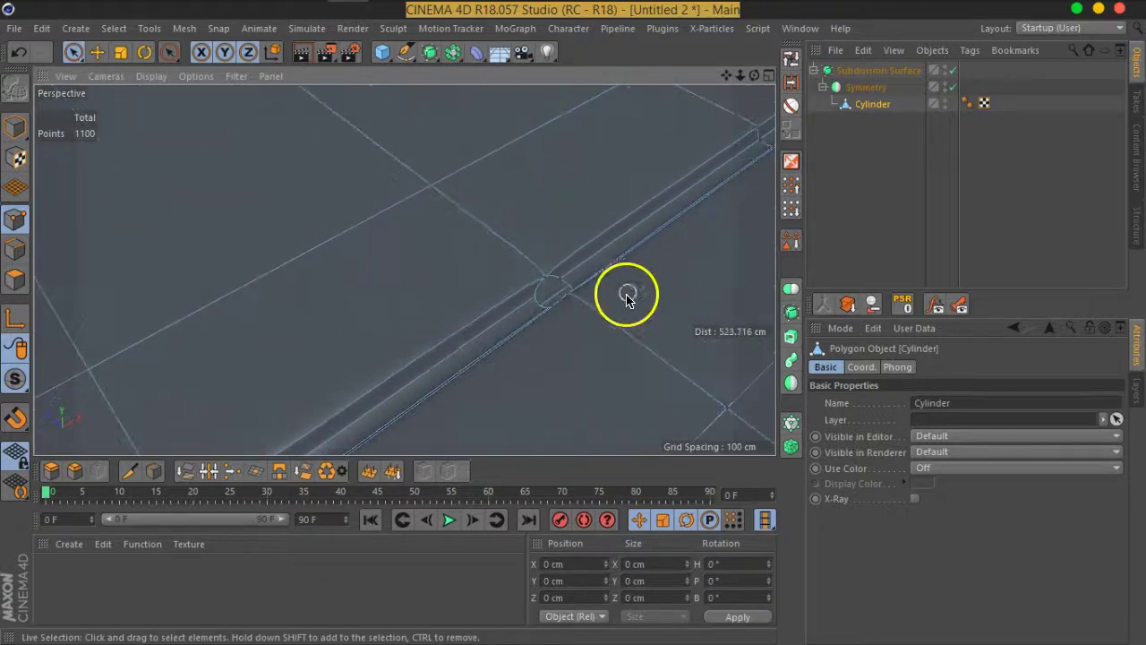
scroll(547, 303, down, 5)
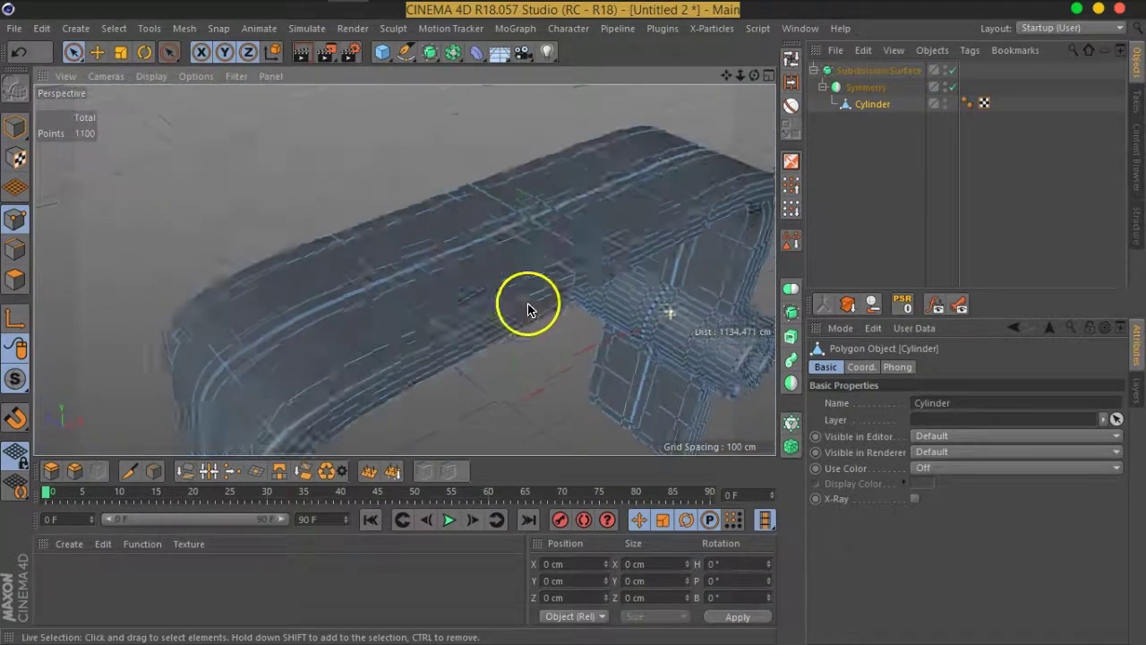
mouse_move(527, 313)
alt+mouse_down()
mouse_move(492, 263)
mouse_move(468, 263)
mouse_move(424, 296)
alt+mouse_up()
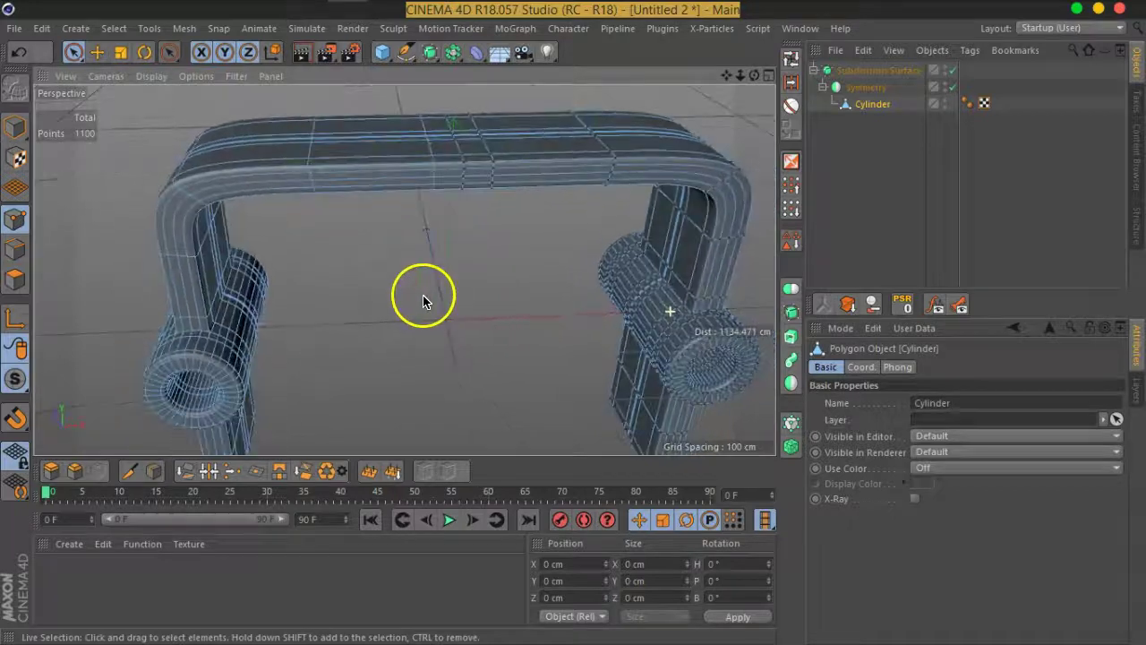
scroll(491, 162, up, 3)
scroll(490, 160, up, 2)
mouse_move(490, 160)
alt+mouse_down()
mouse_move(415, 174)
mouse_move(498, 417)
mouse_move(527, 314)
mouse_move(520, 323)
alt+mouse_up()
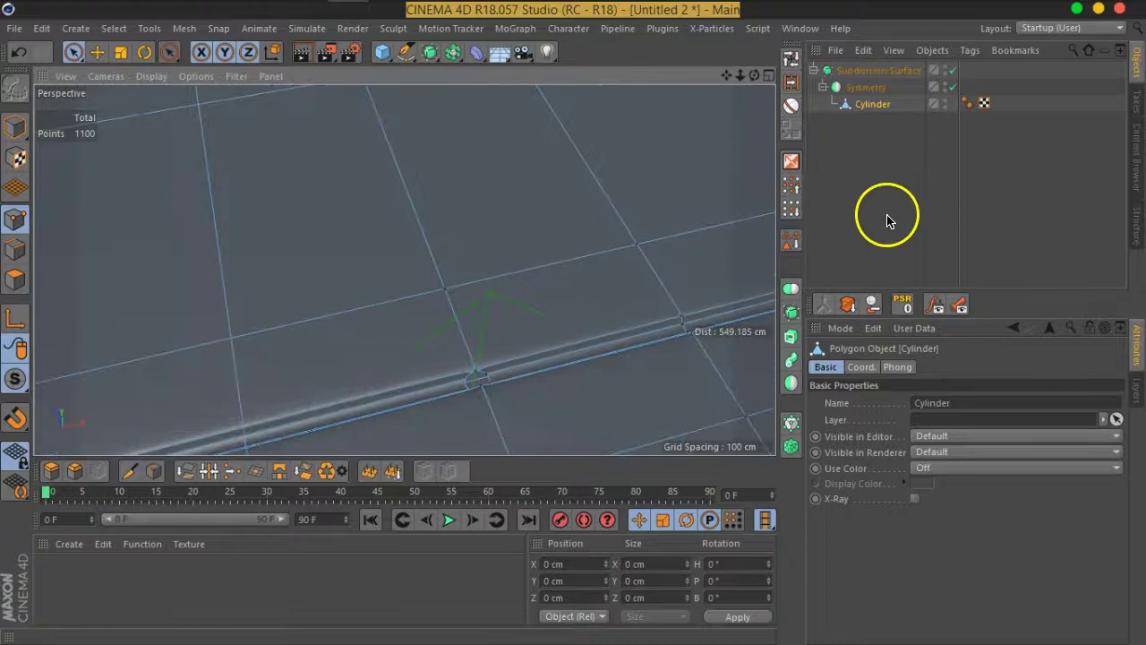
click(952, 87)
click(952, 70)
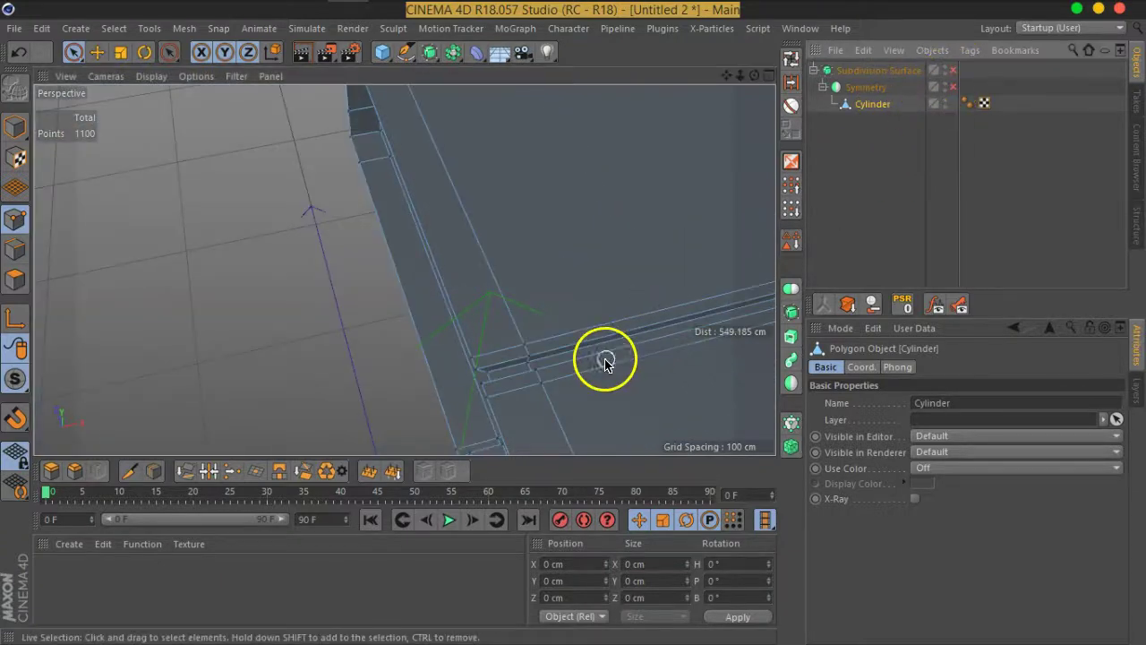
scroll(562, 346, down, 2)
scroll(591, 362, down, 2)
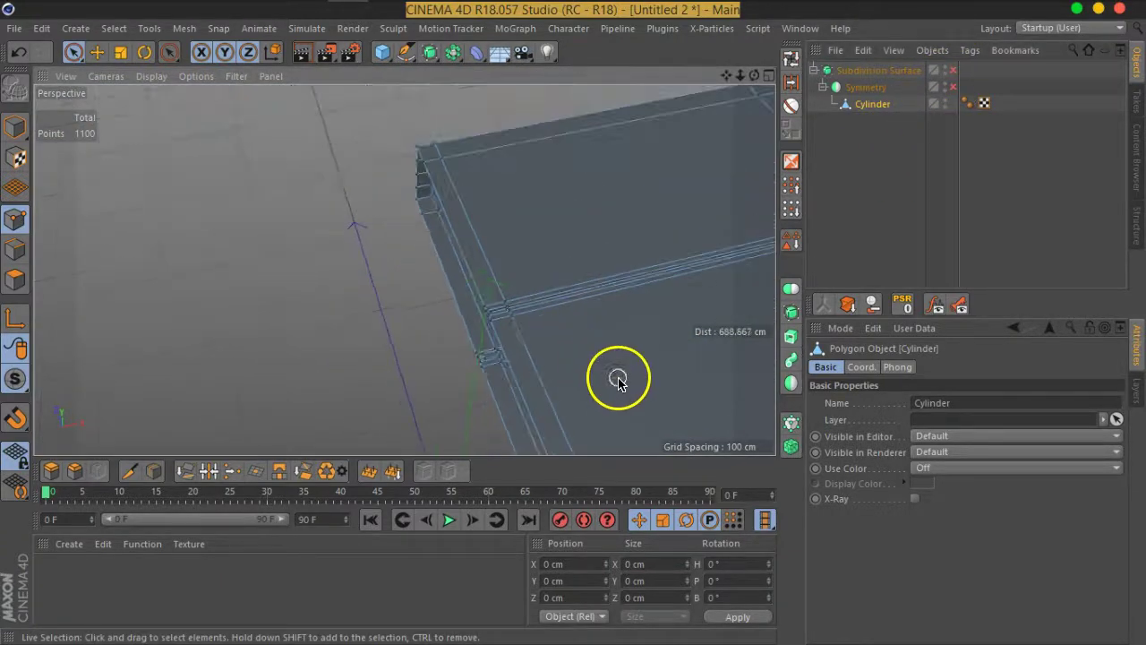
Step: Loop-select the 26 seam-edge points, turn to a front view, and pick the Scale tool
click(791, 57)
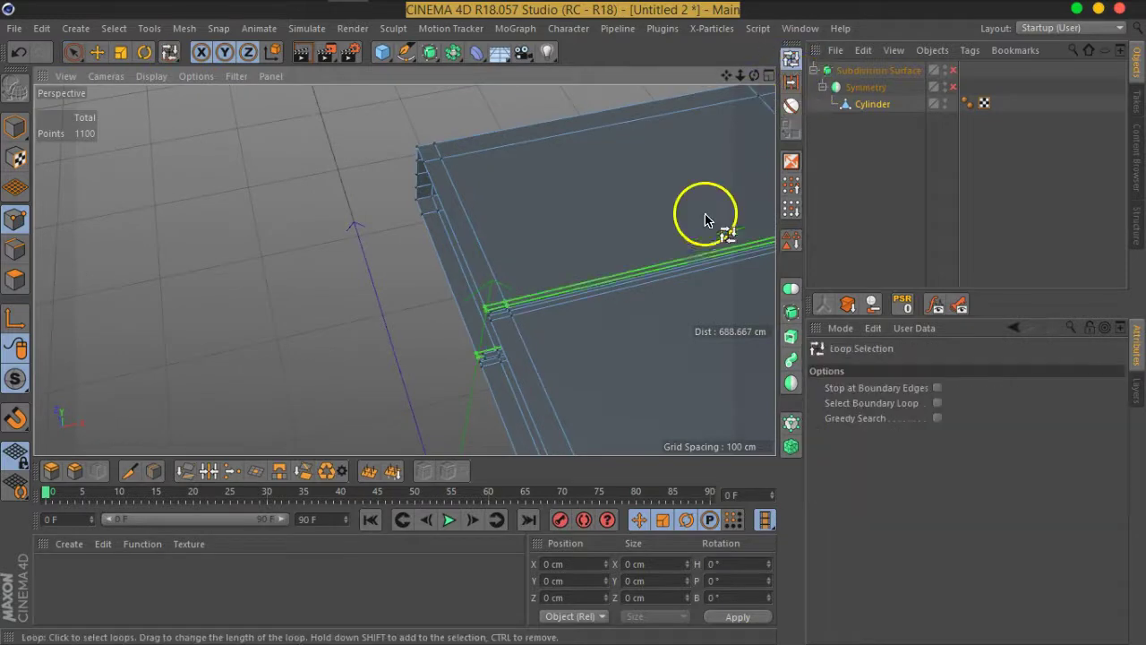
alt+drag(676, 257, 680, 191)
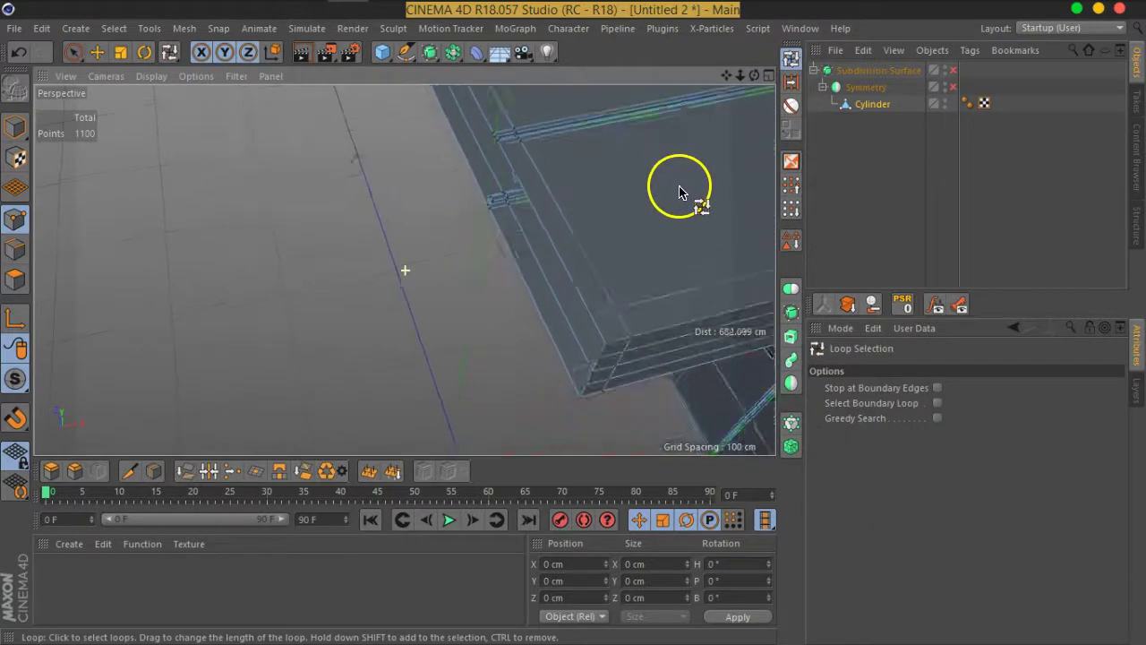
click(606, 353)
alt+drag(383, 299, 532, 264)
scroll(544, 266, up, 3)
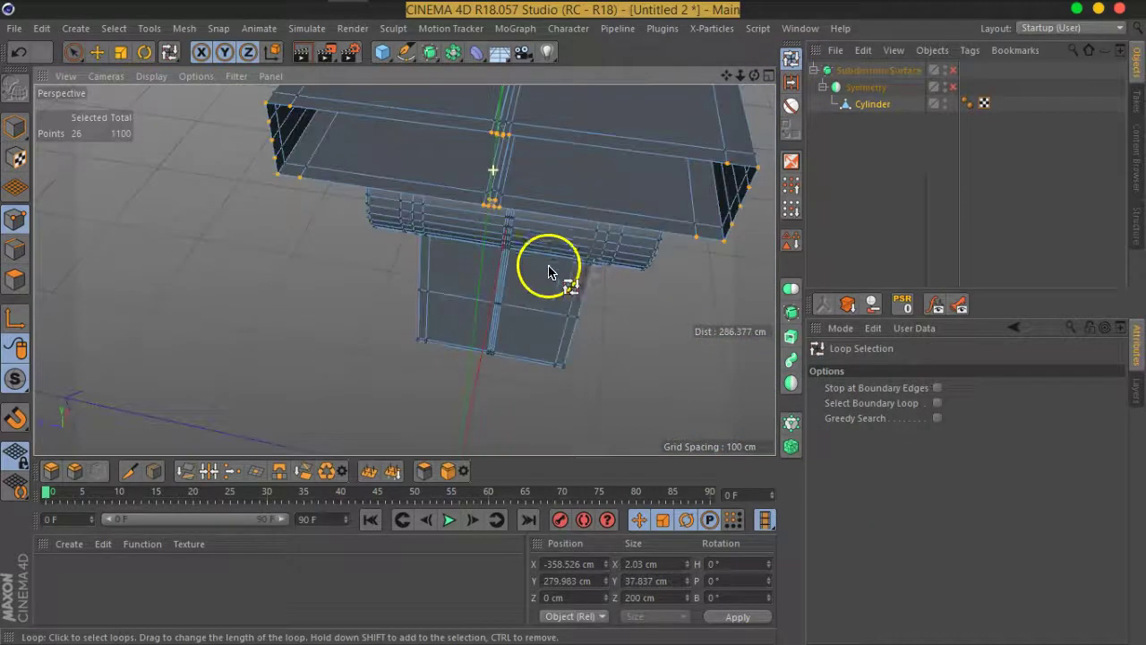
alt+drag(375, 240, 328, 230)
alt+drag(532, 174, 440, 281)
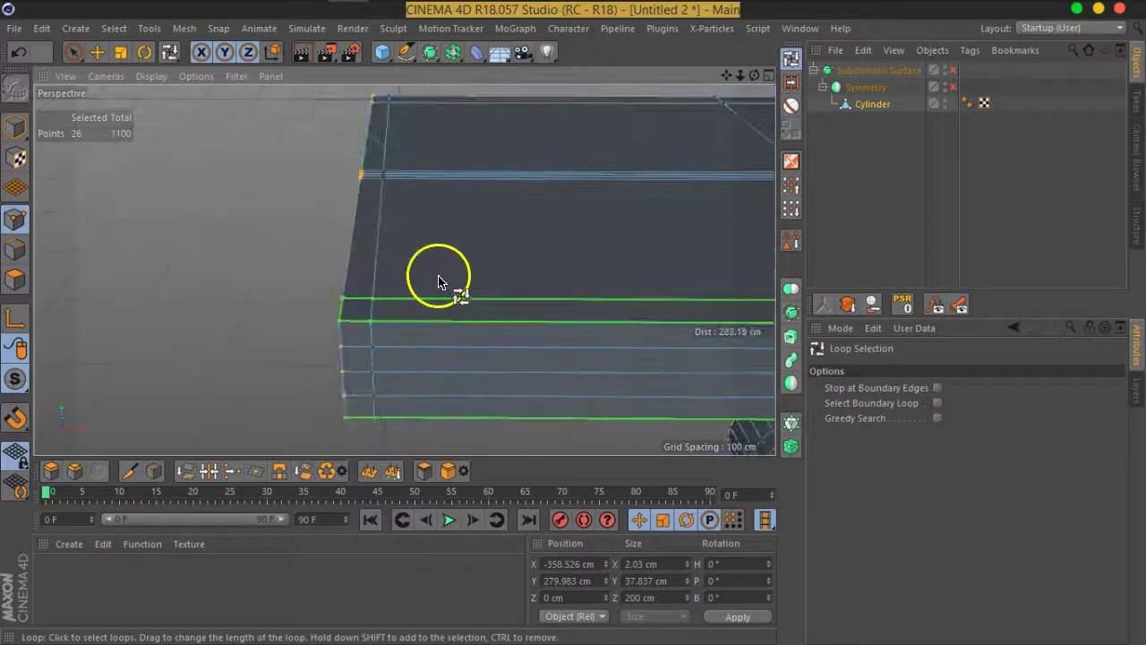
click(120, 52)
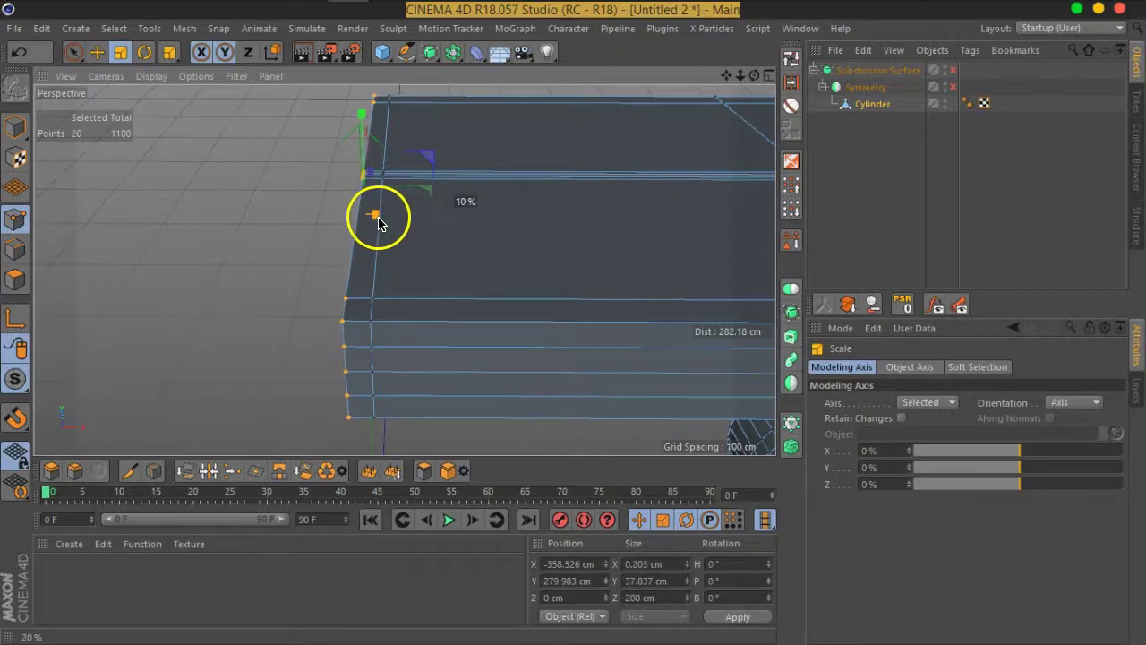
click(860, 174)
alt+drag(501, 210, 596, 205)
scroll(340, 169, up, 3)
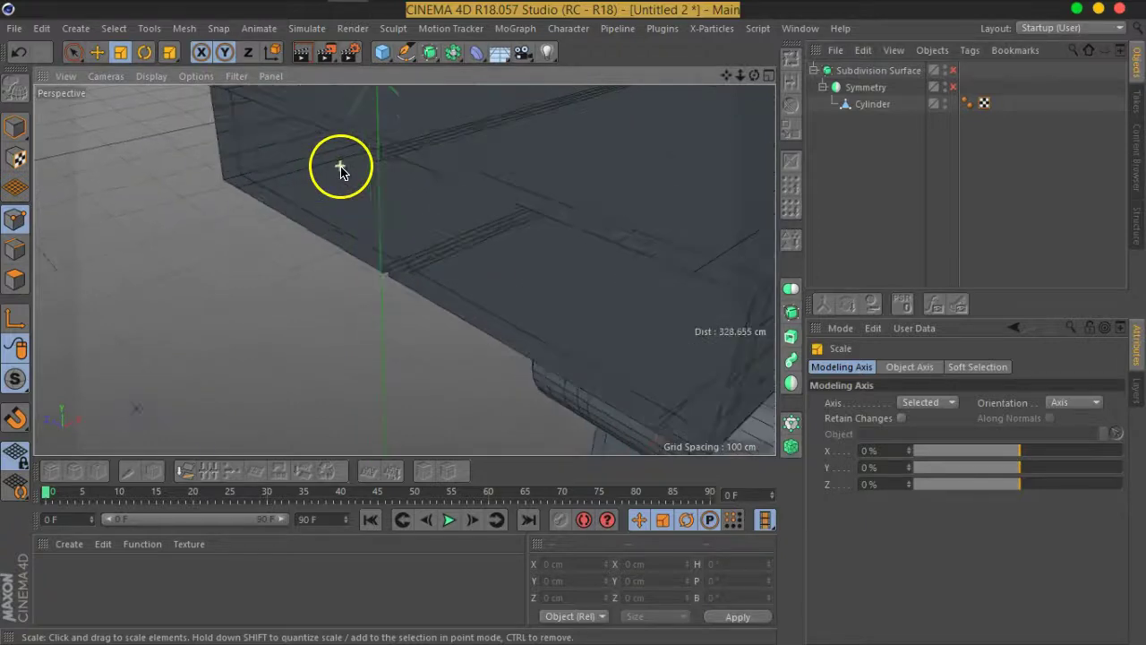
scroll(340, 170, up, 2)
click(952, 87)
click(953, 71)
mouse_move(526, 157)
alt+mouse_down()
mouse_move(486, 173)
mouse_move(486, 379)
mouse_move(373, 259)
mouse_move(474, 371)
mouse_move(427, 331)
alt+mouse_up()
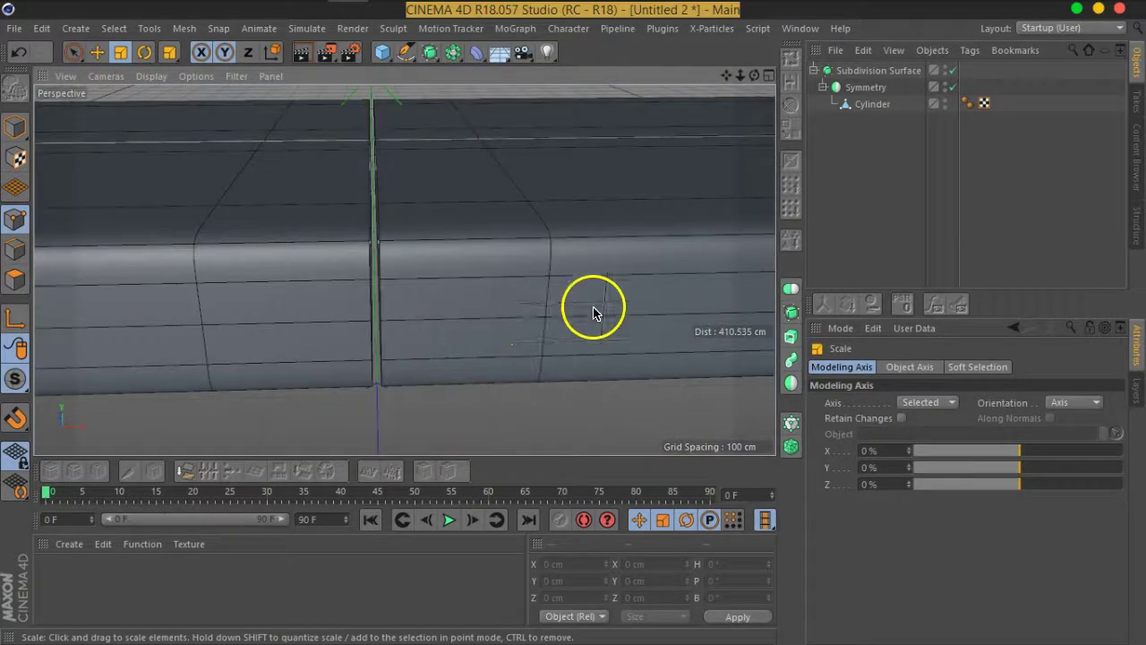
click(952, 86)
click(953, 70)
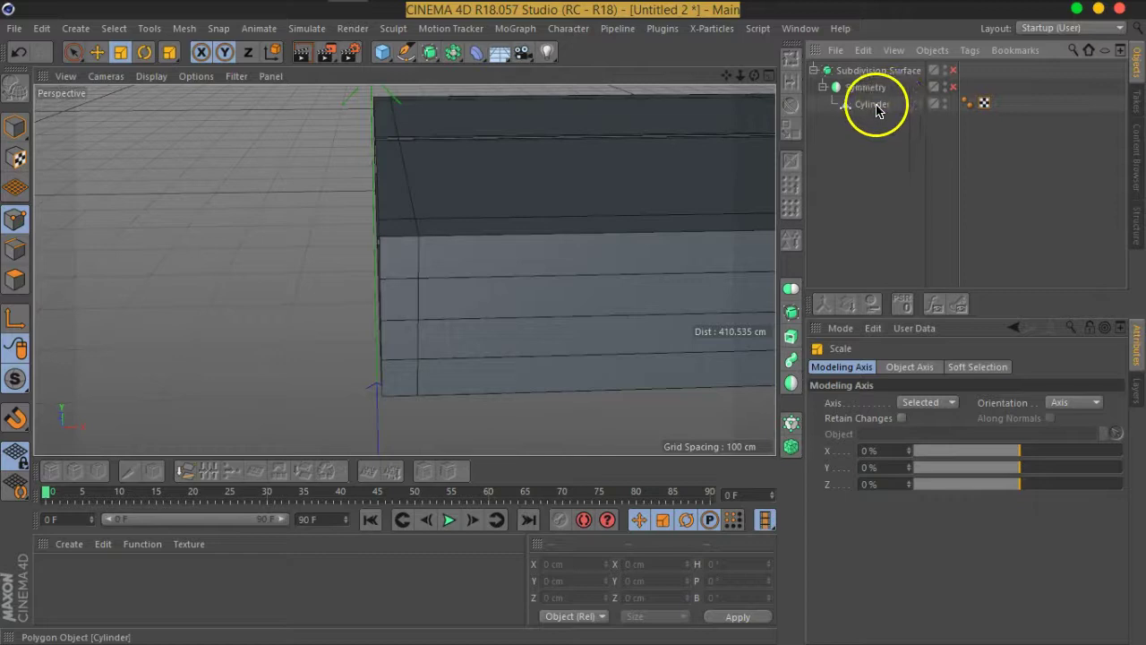
click(872, 105)
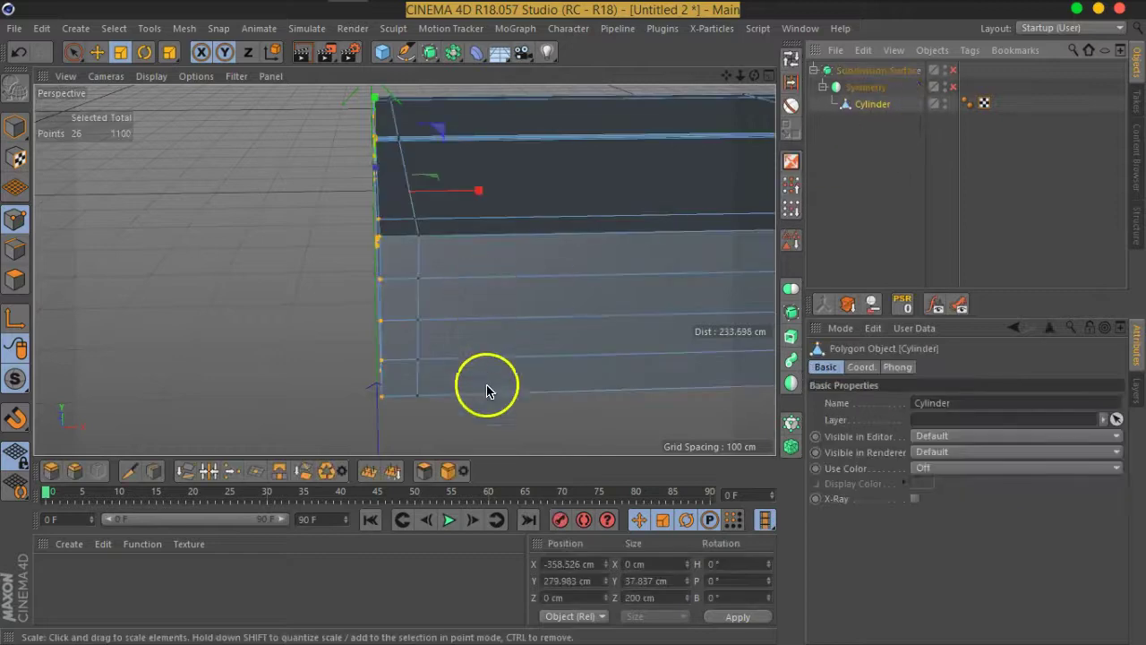
click(525, 452)
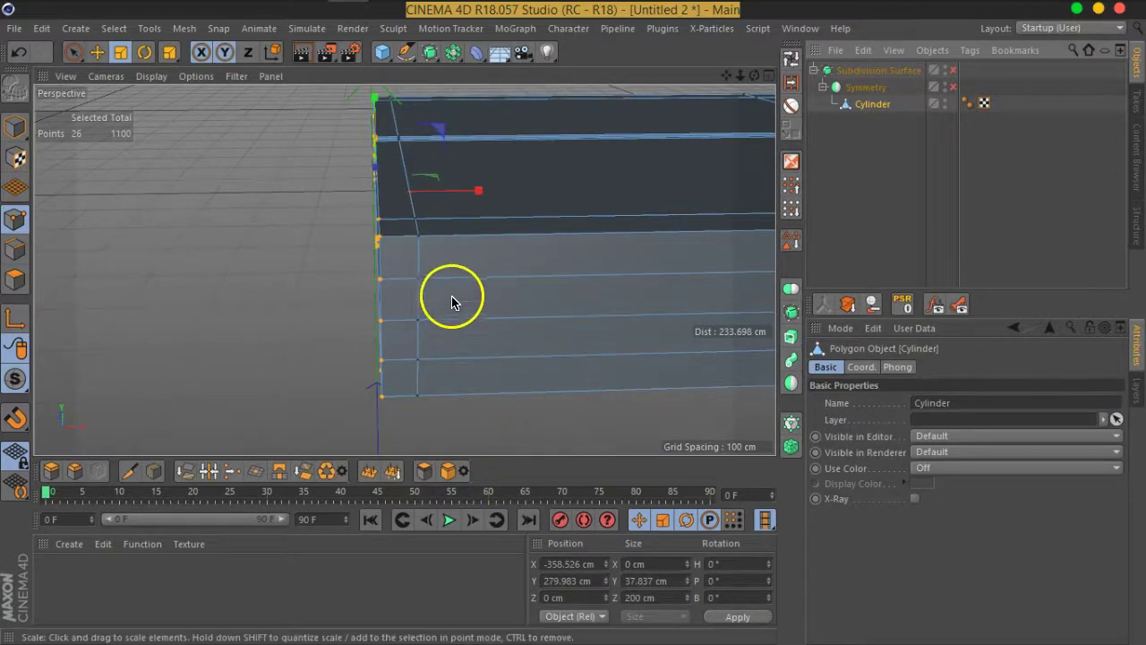
alt+drag(335, 210, 338, 235)
click(860, 88)
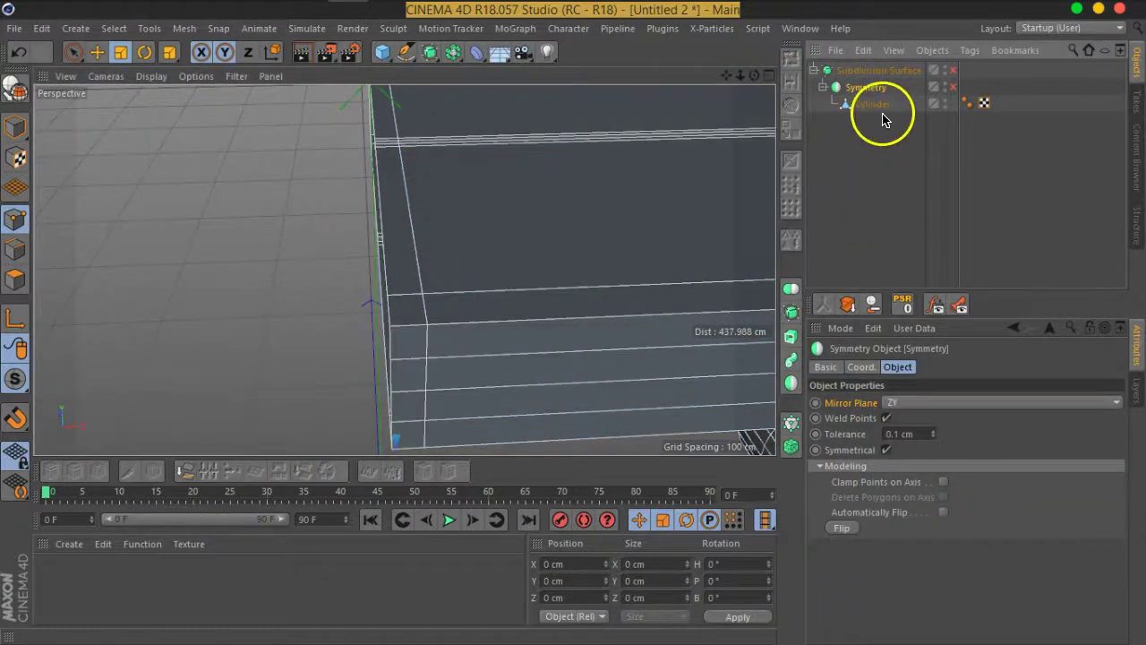
click(882, 111)
Step: Re-enable Symmetry and move the seam points about 1 cm along X
click(953, 86)
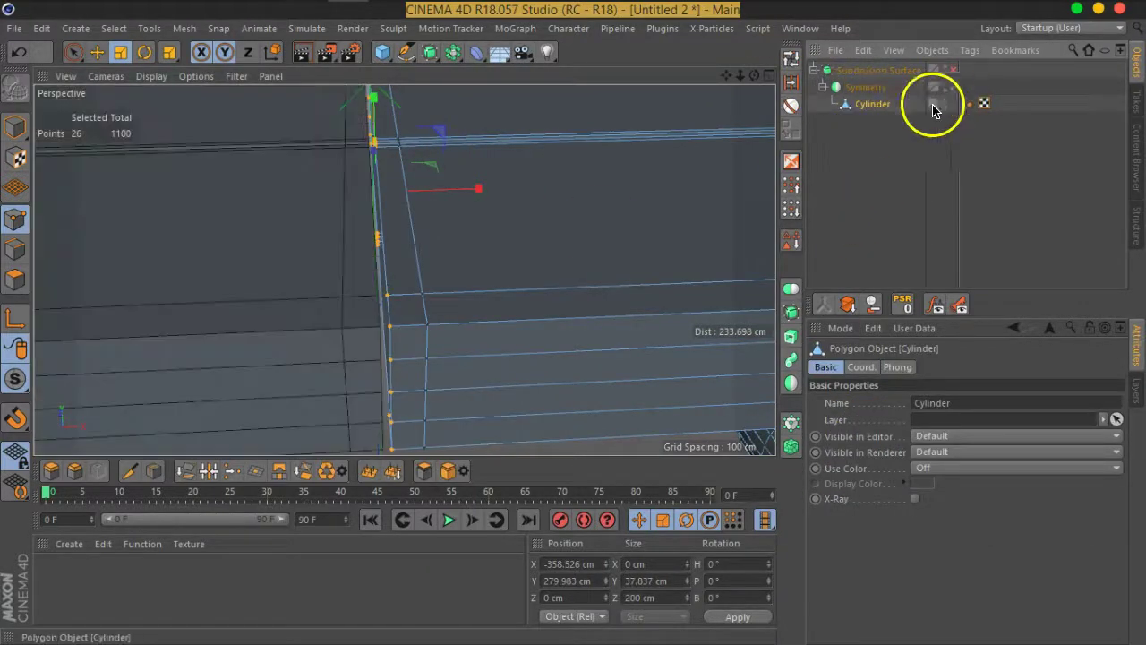
click(96, 51)
scroll(330, 197, up, 3)
scroll(380, 172, up, 4)
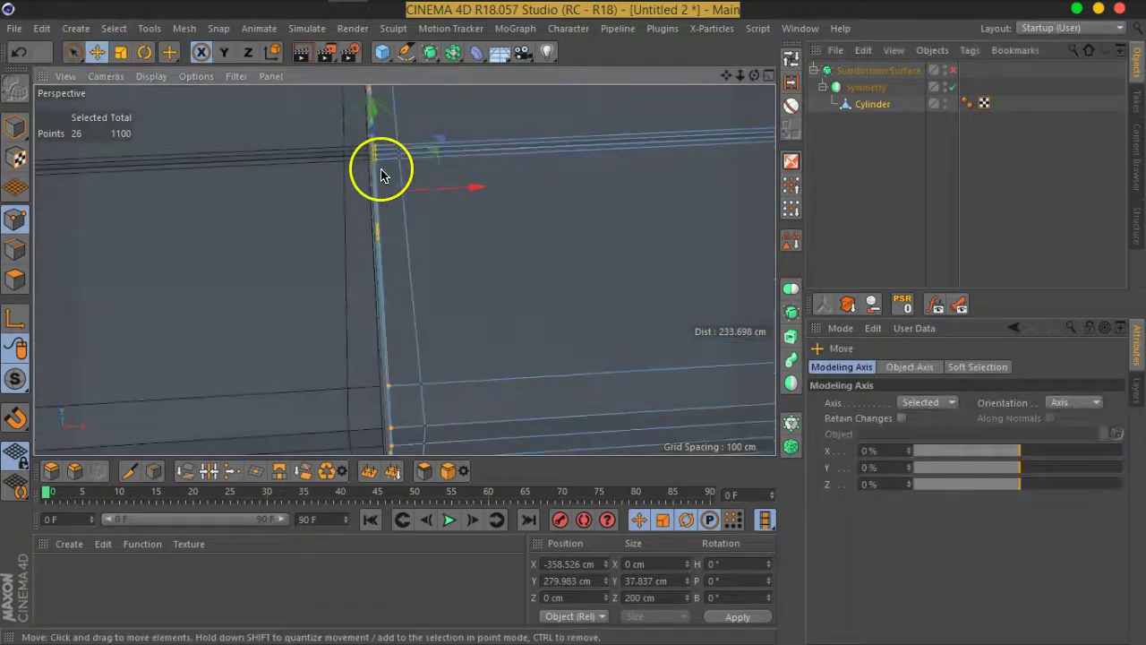
alt+drag(435, 169, 495, 307)
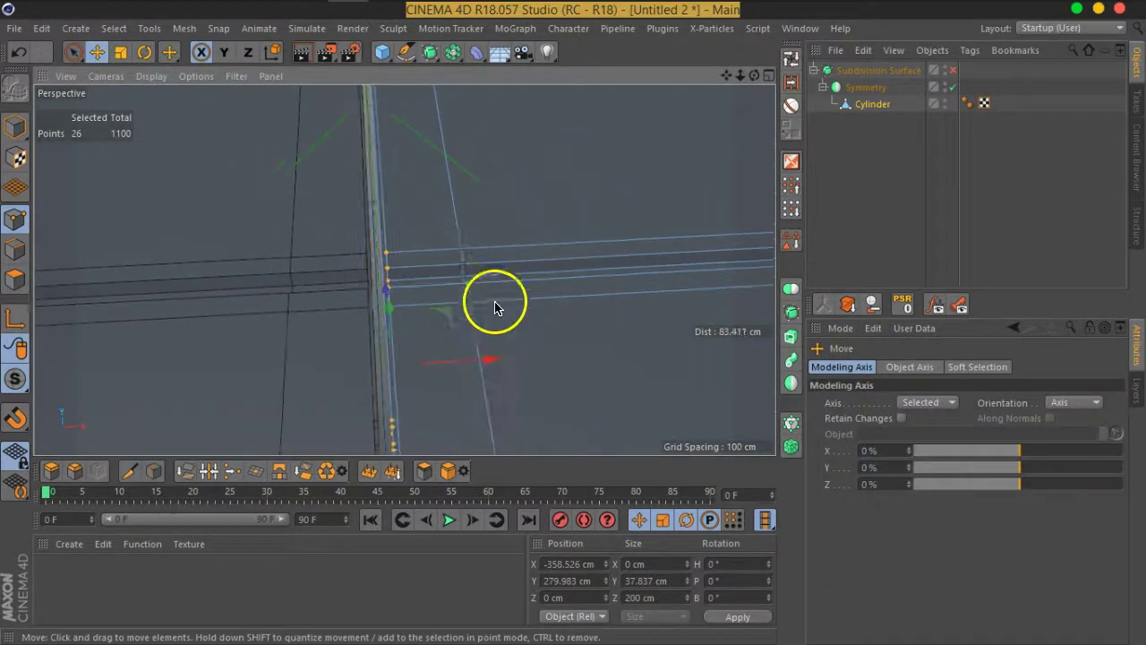
drag(631, 330, 624, 333)
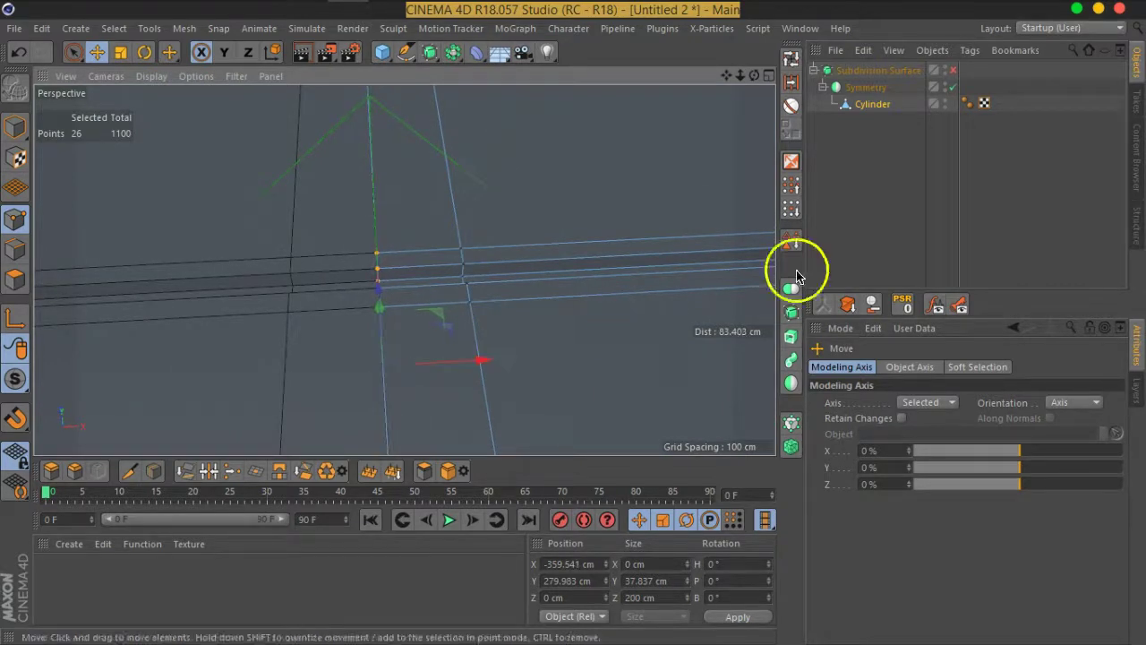
Step: Deselect, re-enable Subdivision Surface, and orbit to inspect the smoothed bench frame
click(851, 174)
click(952, 72)
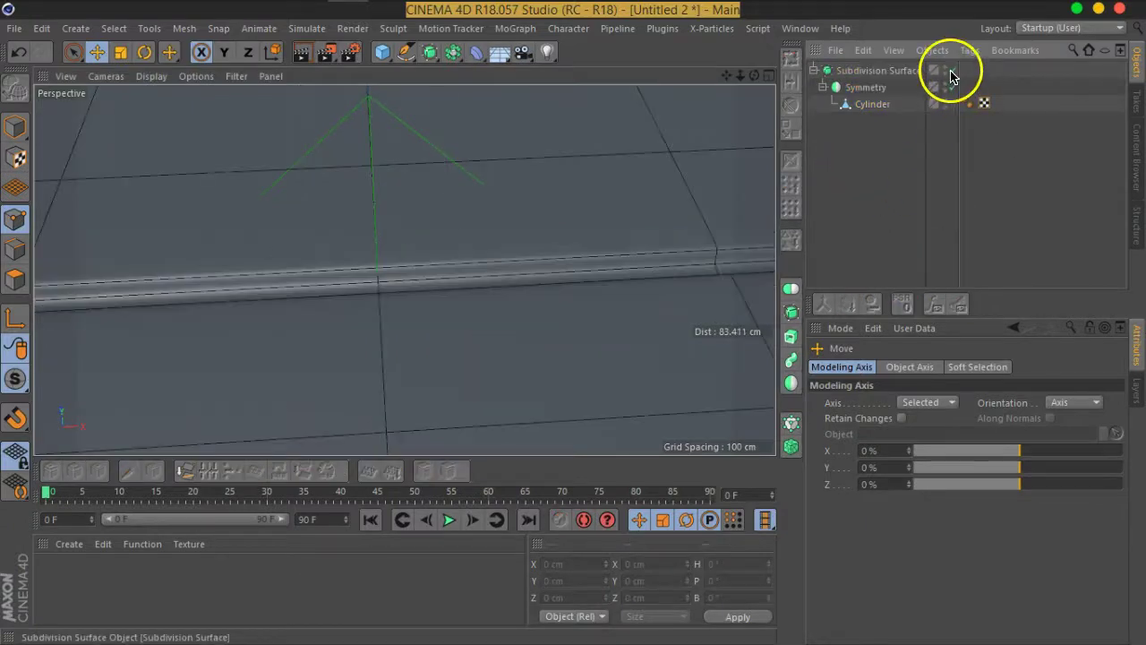
mouse_move(455, 302)
alt+mouse_down()
mouse_move(504, 312)
mouse_move(622, 289)
mouse_move(519, 194)
mouse_move(496, 282)
mouse_move(422, 324)
alt+mouse_up()
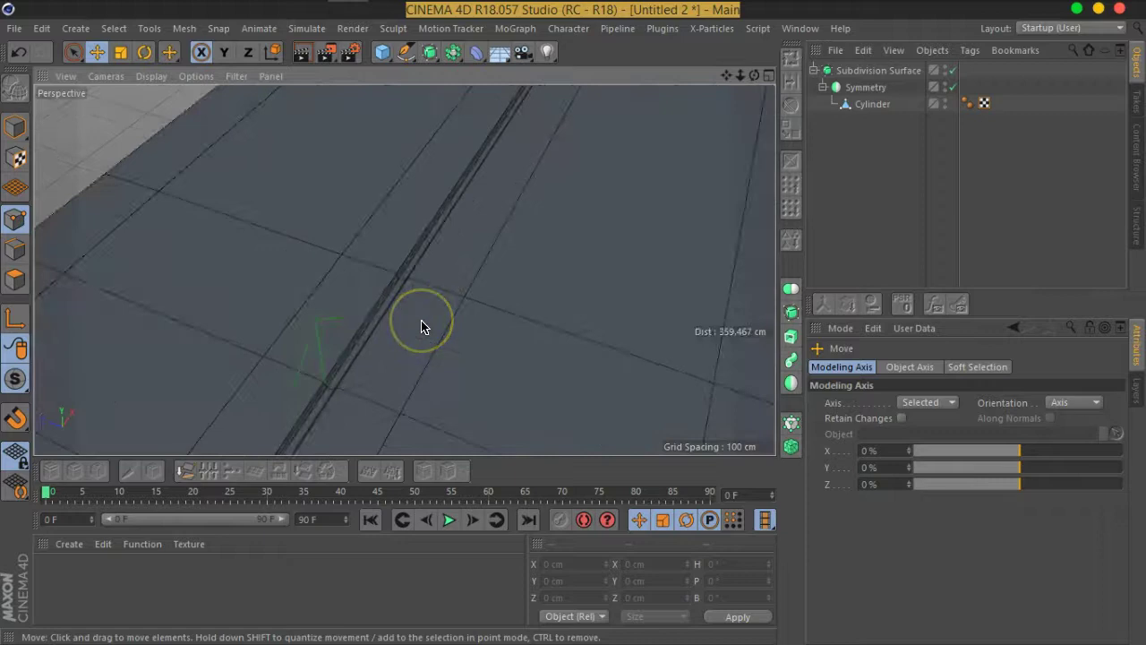
scroll(422, 324, up, 2)
scroll(389, 277, down, 5)
mouse_move(388, 276)
alt+mouse_down()
mouse_move(418, 313)
mouse_move(406, 246)
mouse_move(422, 268)
mouse_move(235, 215)
mouse_move(240, 186)
mouse_move(381, 187)
mouse_move(451, 295)
mouse_move(456, 286)
mouse_move(441, 304)
mouse_move(469, 274)
mouse_move(449, 298)
mouse_move(424, 287)
mouse_move(470, 278)
alt+mouse_up()
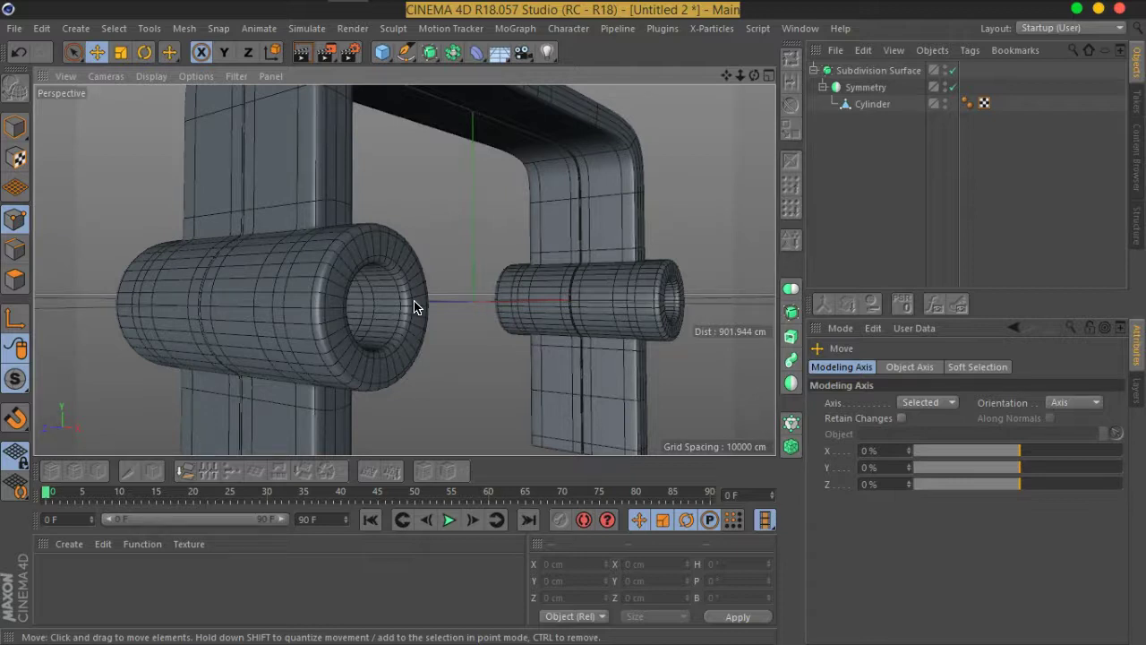
Step: Switch the viewport to Gouraud shading with wireframe lines hidden
key(n)
key(a)
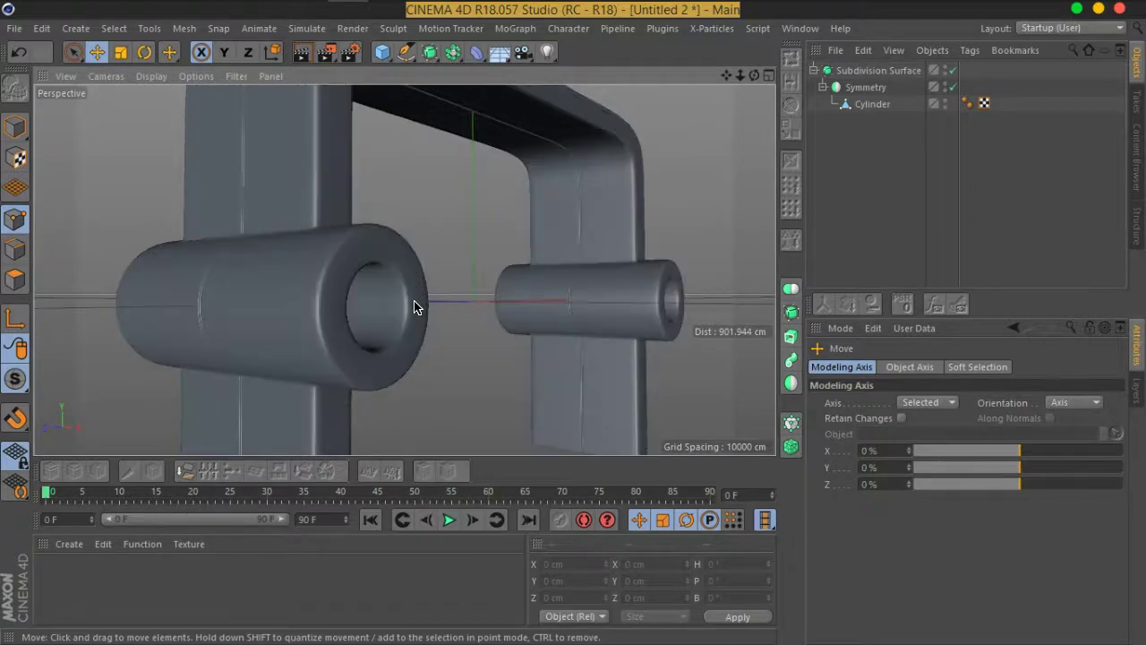
mouse_move(601, 281)
alt+mouse_down()
mouse_move(430, 281)
mouse_move(586, 266)
mouse_move(565, 289)
mouse_move(489, 268)
alt+mouse_up()
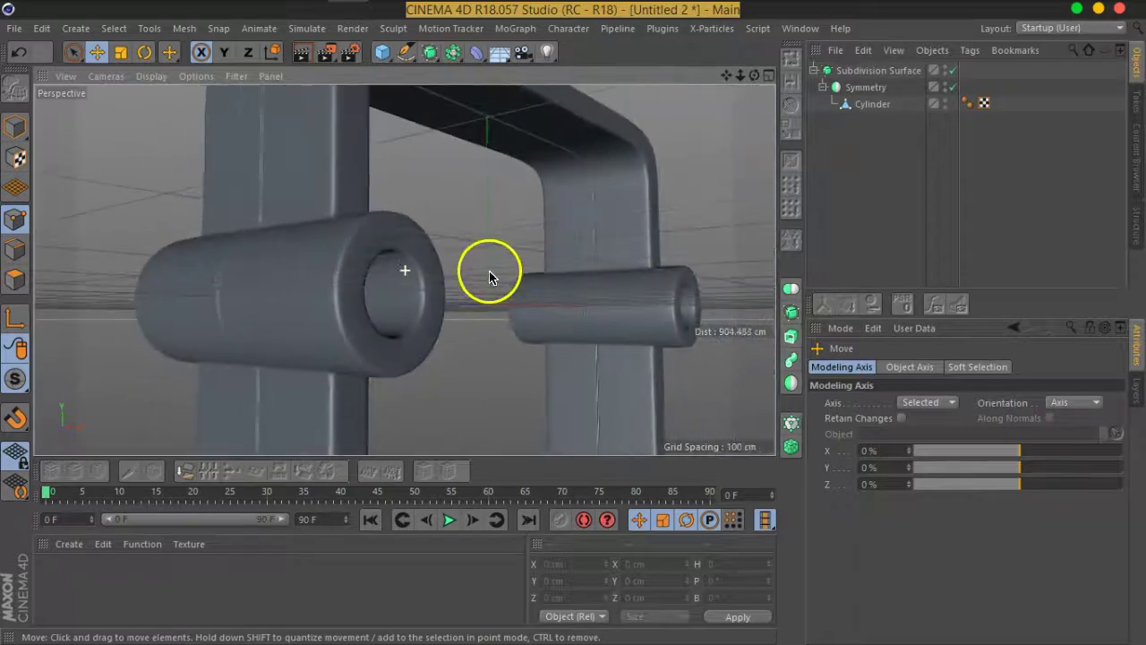
Step: Create material Mat, apply it to Subdivision Surface, and bring up its Color settings
double_click(70, 567)
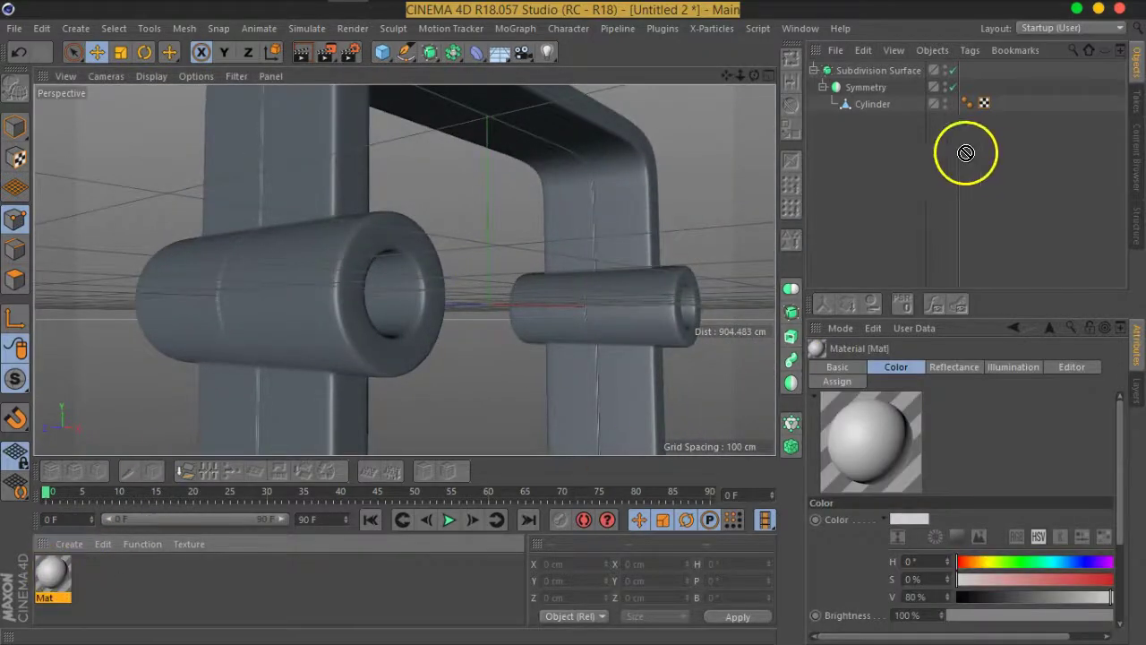
drag(878, 79, 878, 73)
double_click(37, 580)
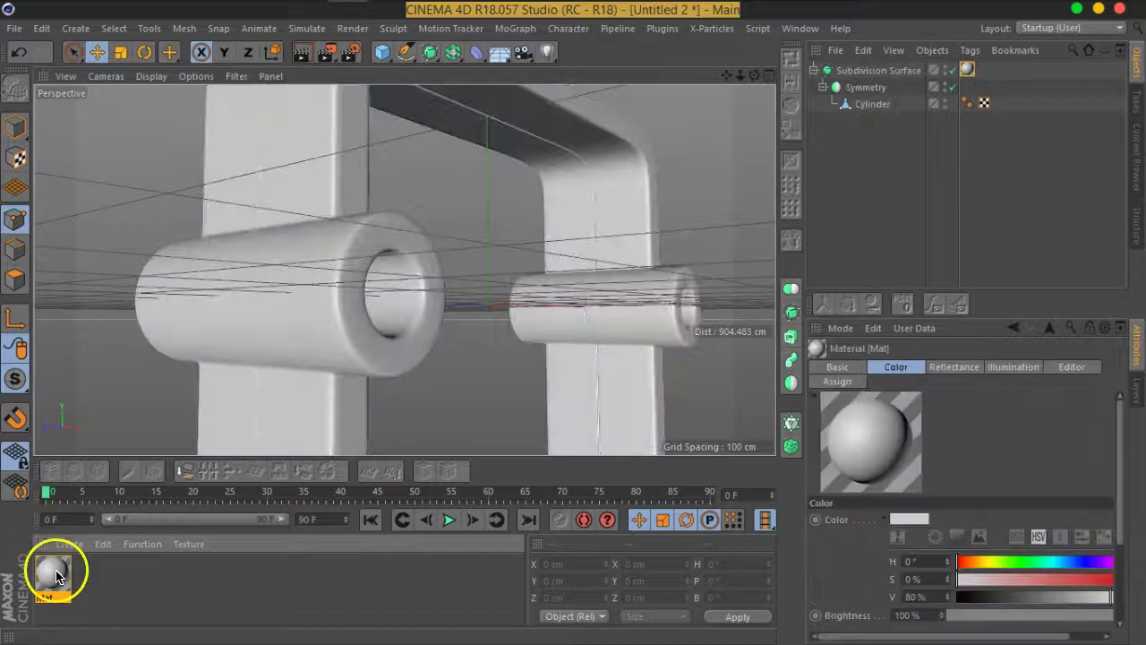
click(278, 261)
Step: Darken the Mat material's colour to a 12% value
click(555, 222)
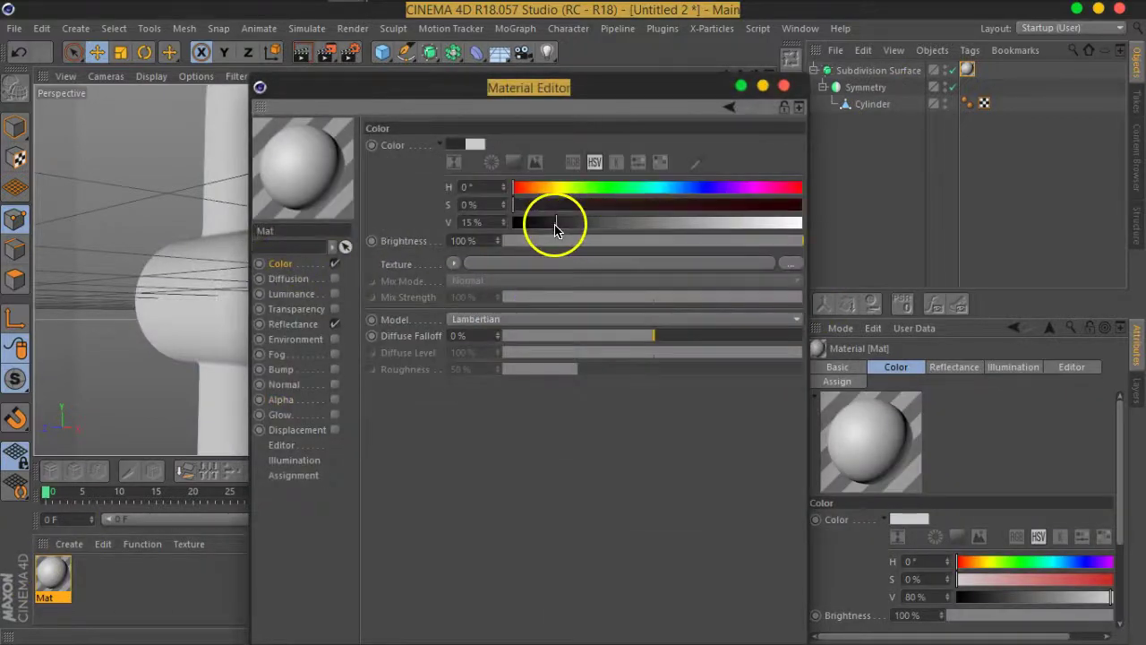
drag(492, 90, 850, 36)
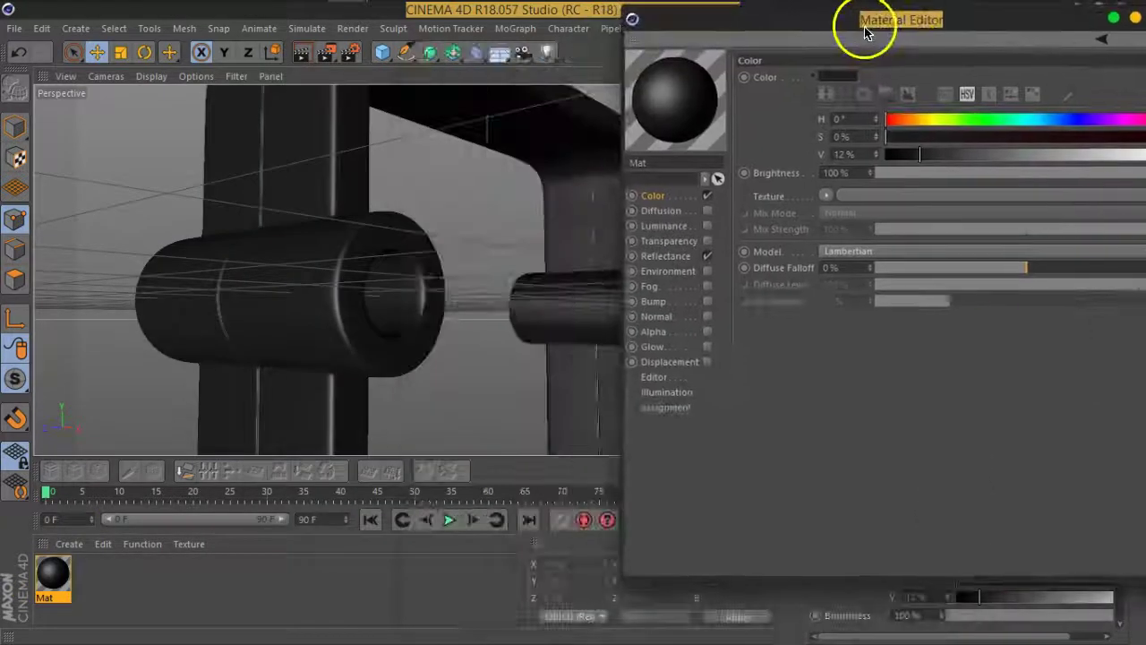
mouse_move(435, 237)
alt+mouse_down()
mouse_move(141, 259)
mouse_move(427, 256)
alt+mouse_up()
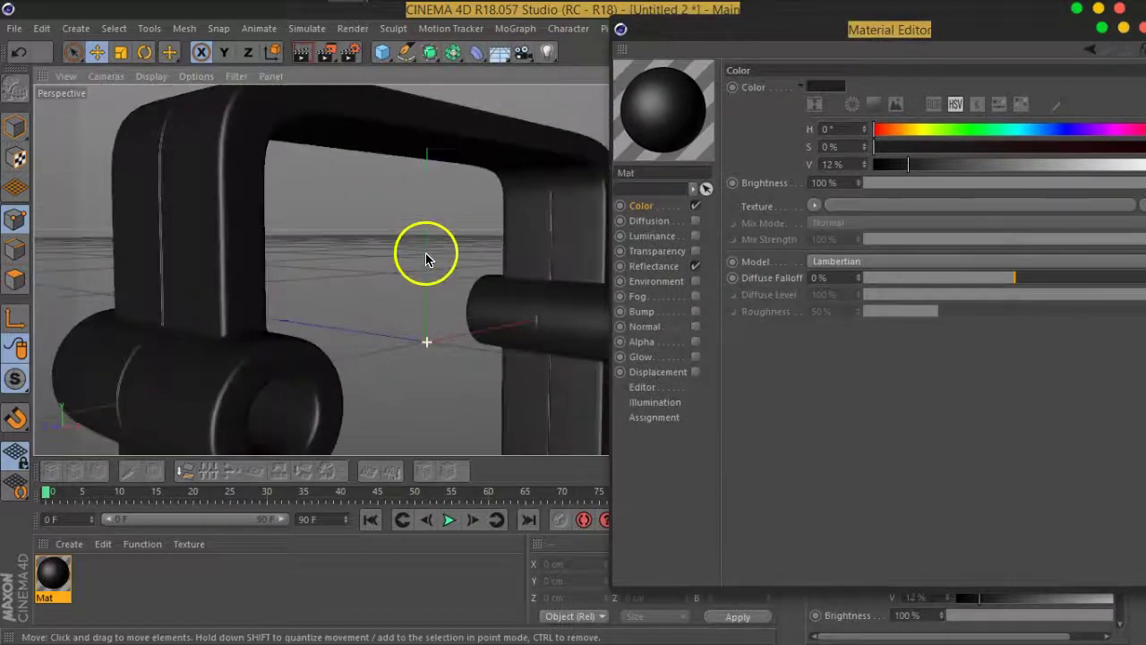
alt+drag(360, 347, 537, 304)
Step: Give Mat's Reflectance specular layer 80% width, -29% falloff and 55% strength
click(651, 267)
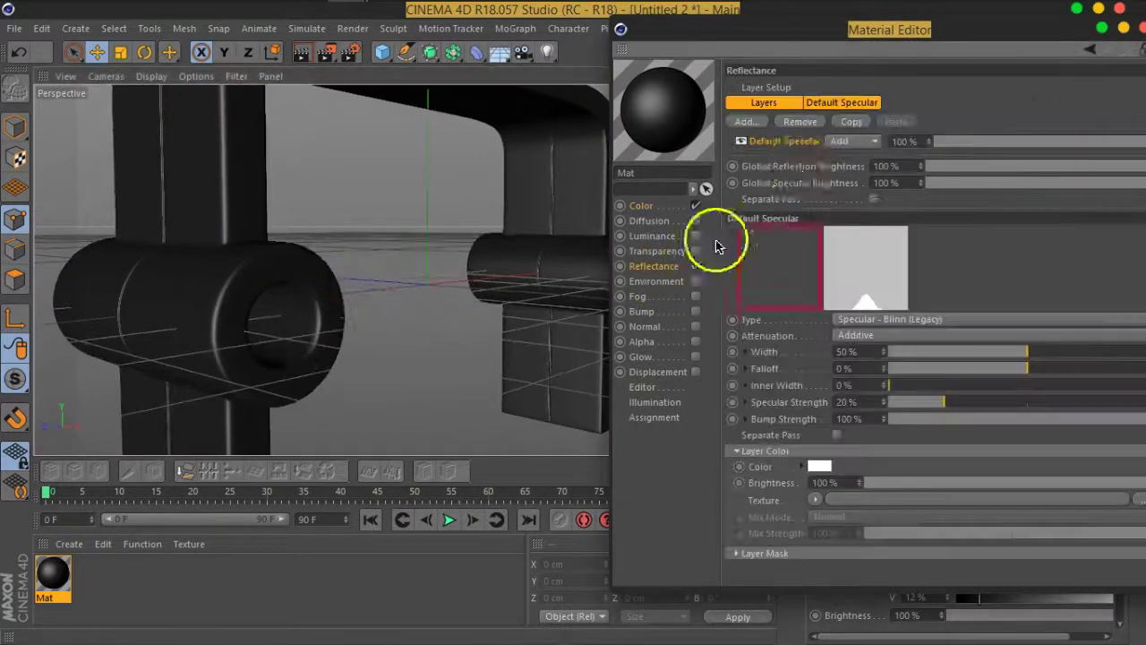
drag(832, 54, 686, 47)
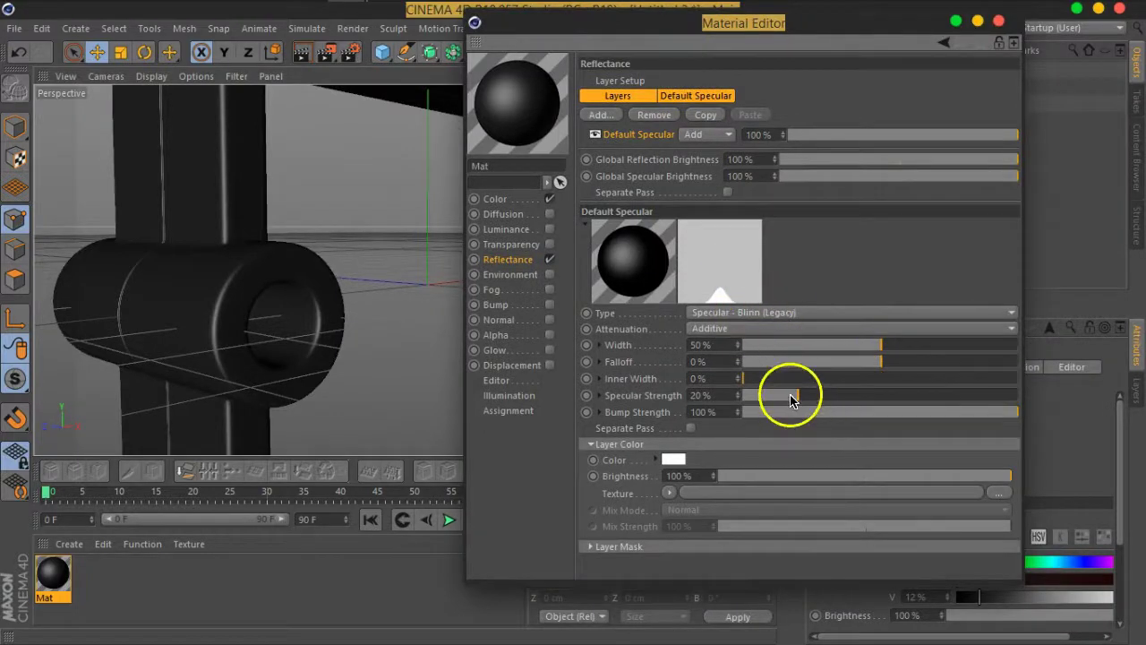
drag(884, 347, 965, 351)
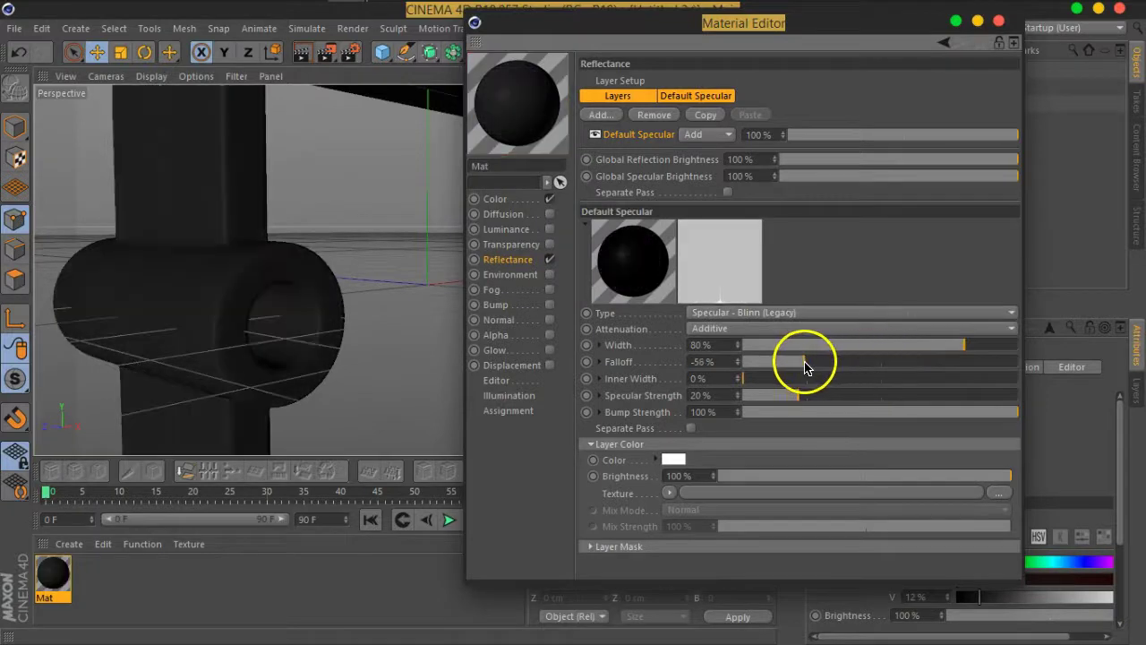
drag(834, 369, 844, 364)
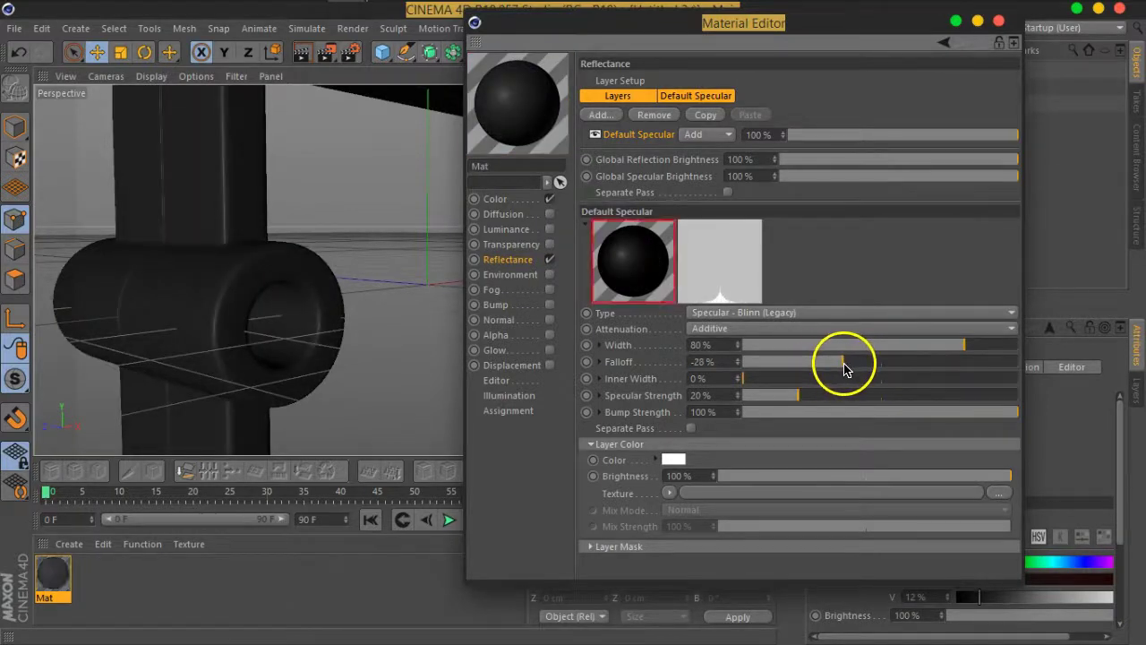
drag(808, 400, 891, 396)
mouse_move(832, 362)
mouse_down()
mouse_move(806, 363)
mouse_move(845, 360)
mouse_up()
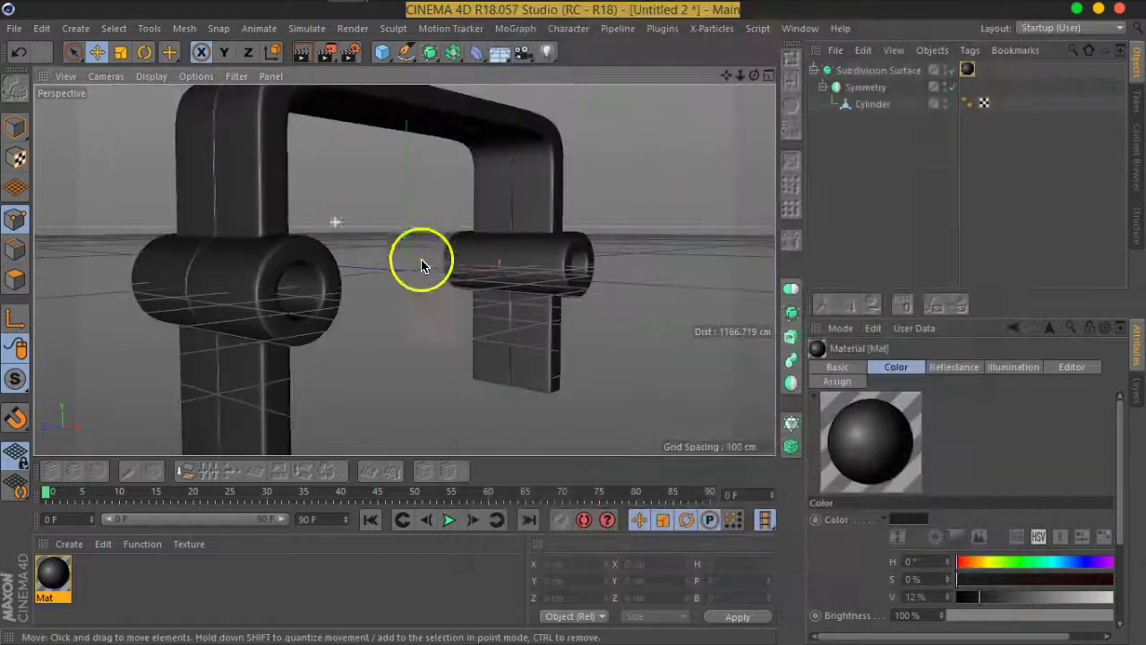
mouse_move(420, 259)
alt+mouse_down()
mouse_move(138, 299)
mouse_move(425, 306)
mouse_move(448, 251)
mouse_move(422, 313)
mouse_move(345, 269)
alt+mouse_up()
mouse_move(612, 259)
alt+mouse_down()
mouse_move(230, 248)
mouse_move(586, 263)
alt+mouse_up()
click(301, 64)
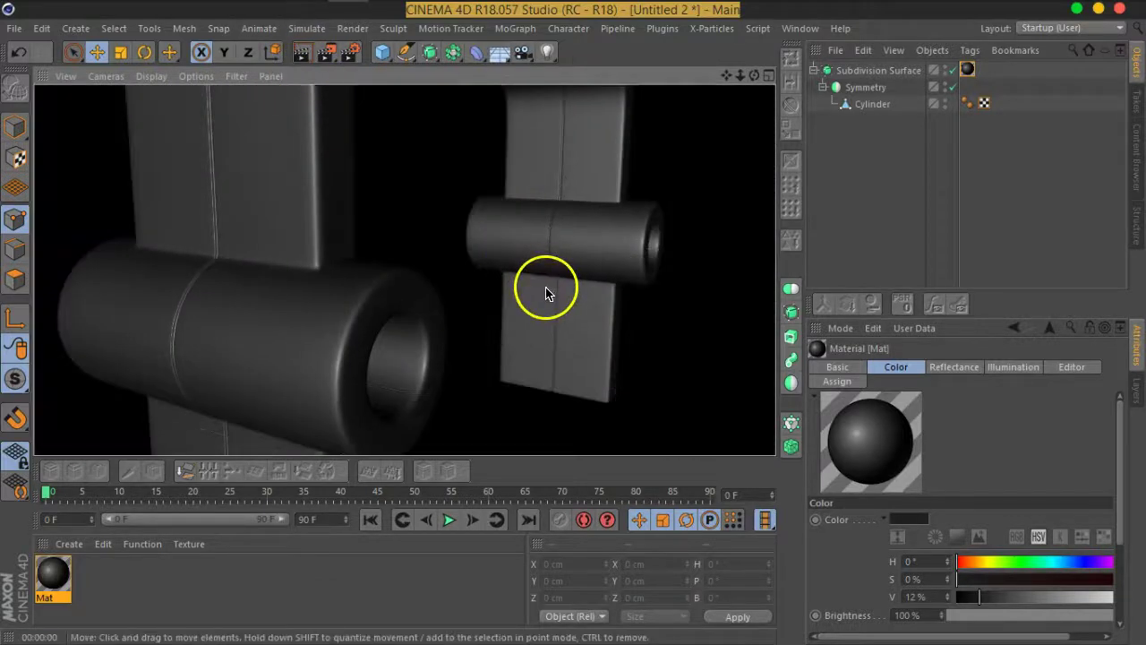
mouse_move(352, 300)
alt+mouse_down()
mouse_move(353, 312)
mouse_move(558, 276)
mouse_move(397, 304)
mouse_move(486, 337)
alt+mouse_up()
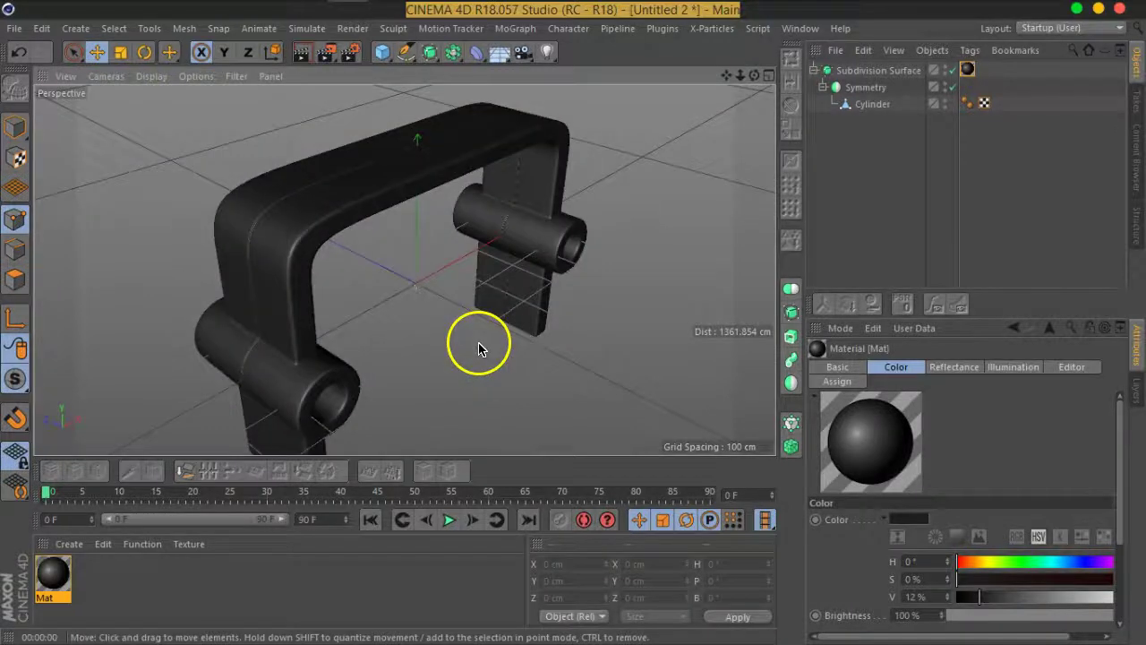